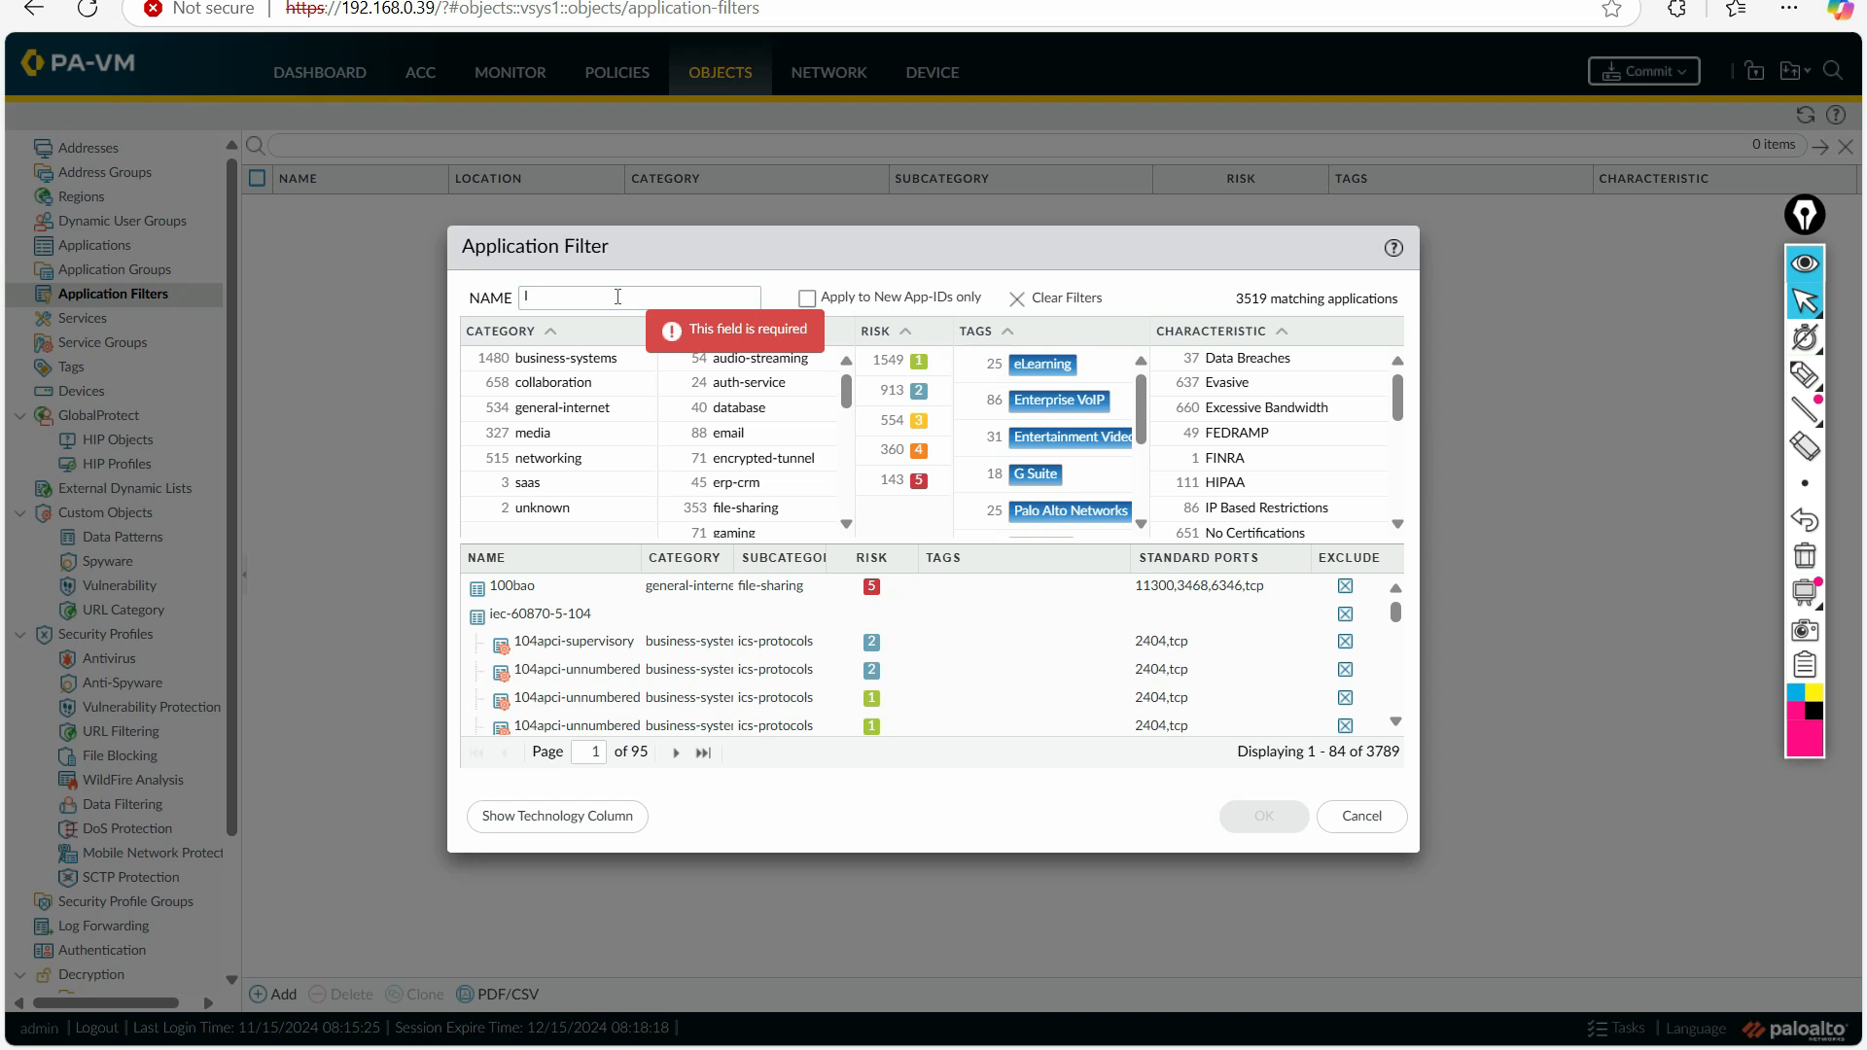
Step: Name the application filter Internet_Apps, limit it to the general-internet category and internet-utility subcategory, and save it
text(ternet_Apps)
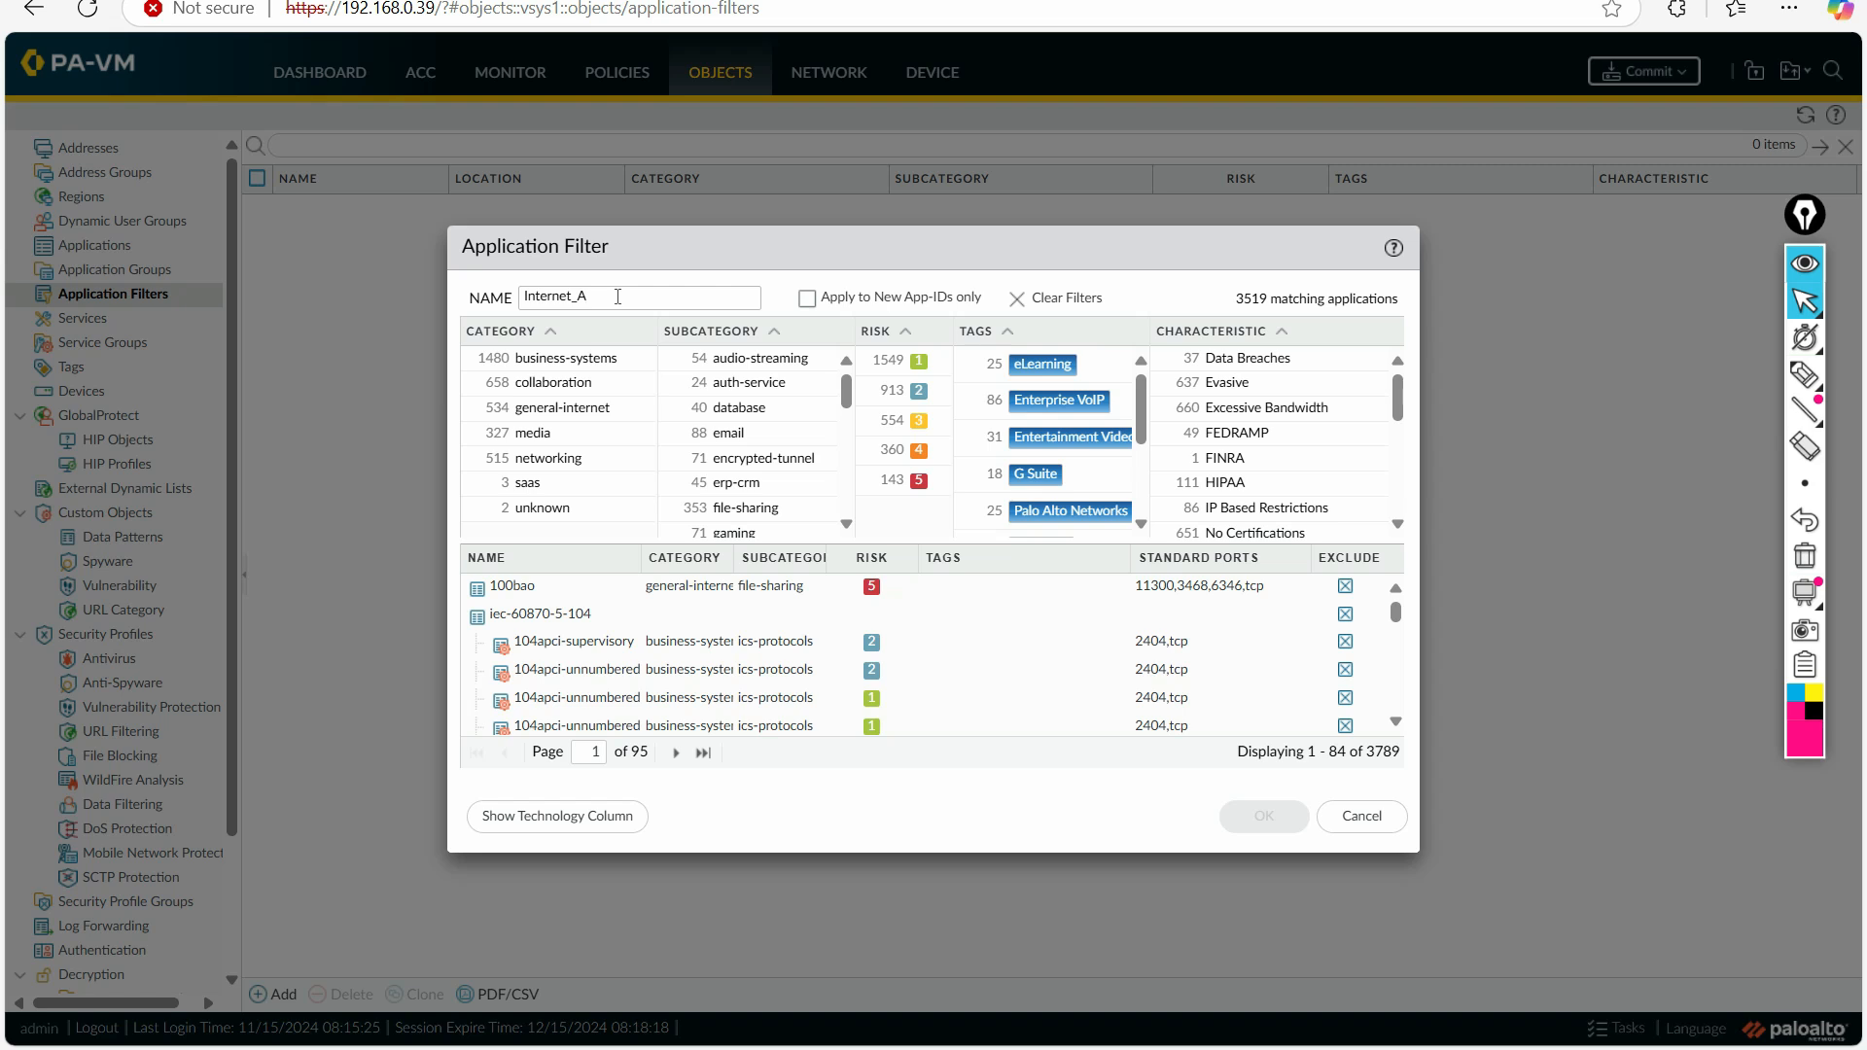
click(596, 412)
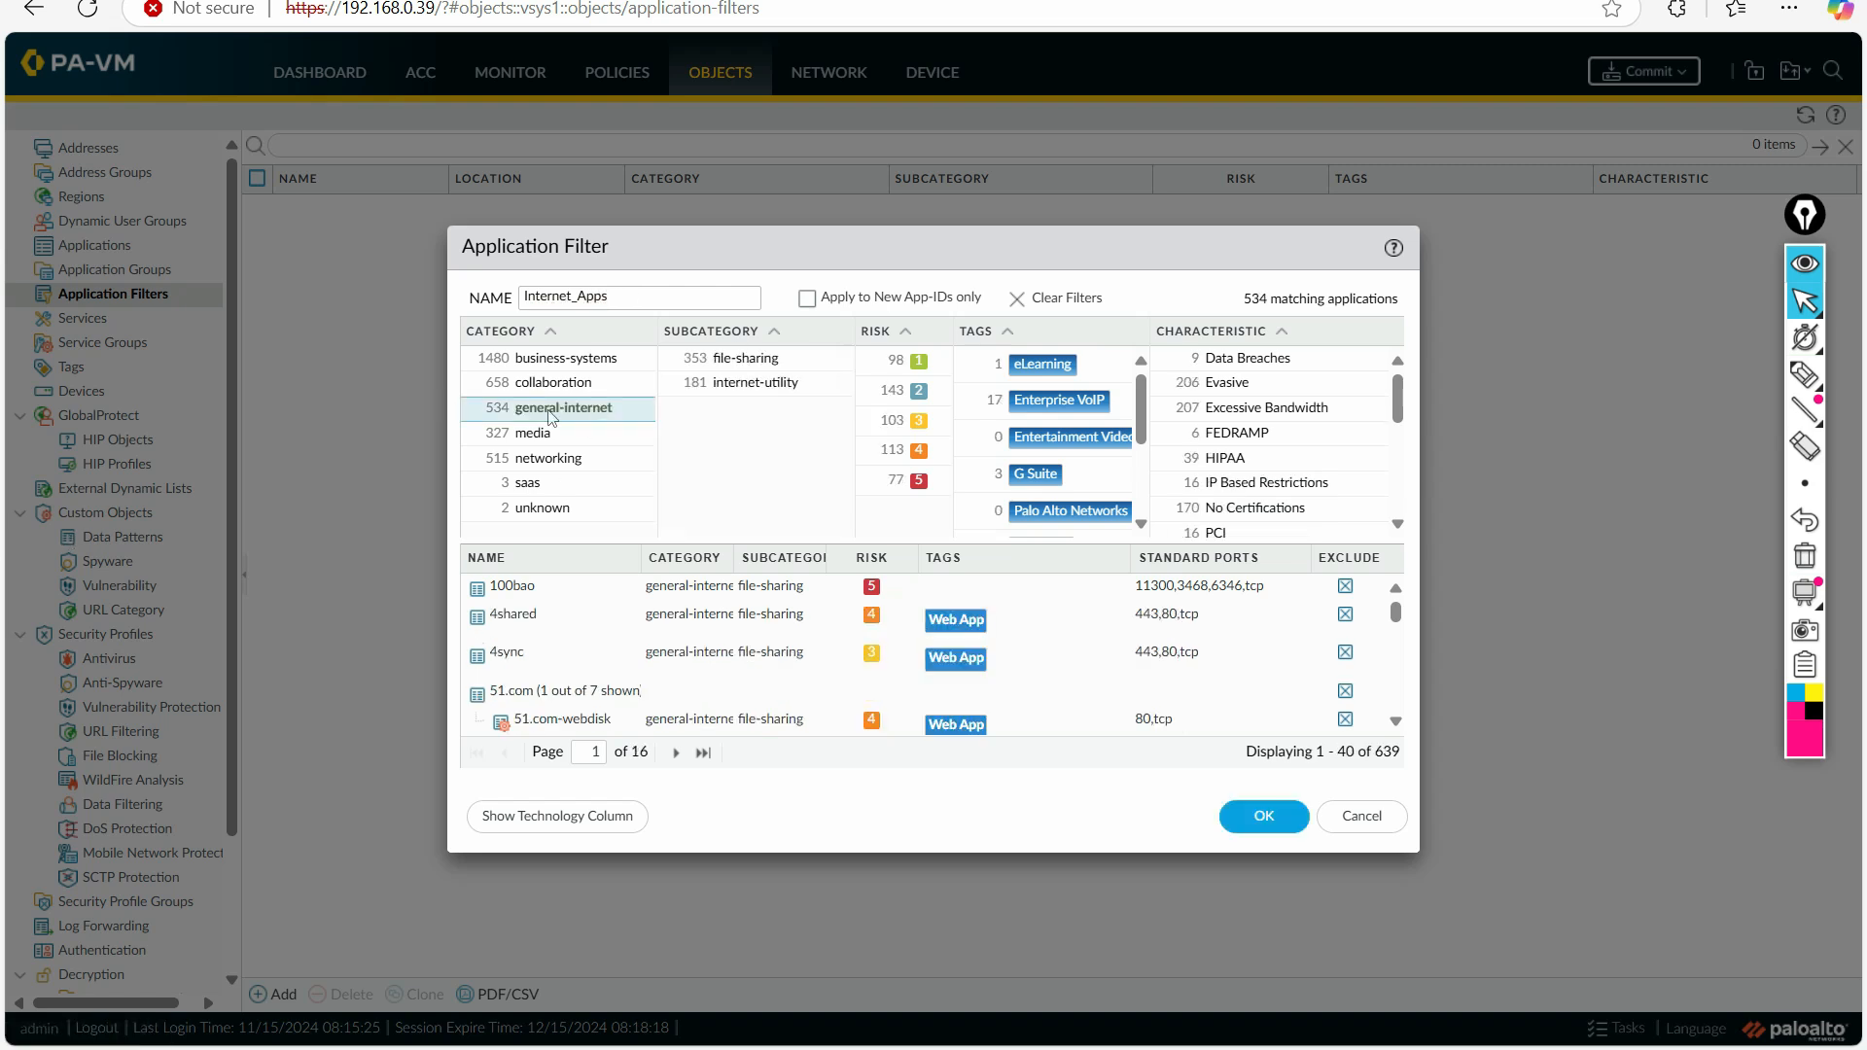
click(736, 387)
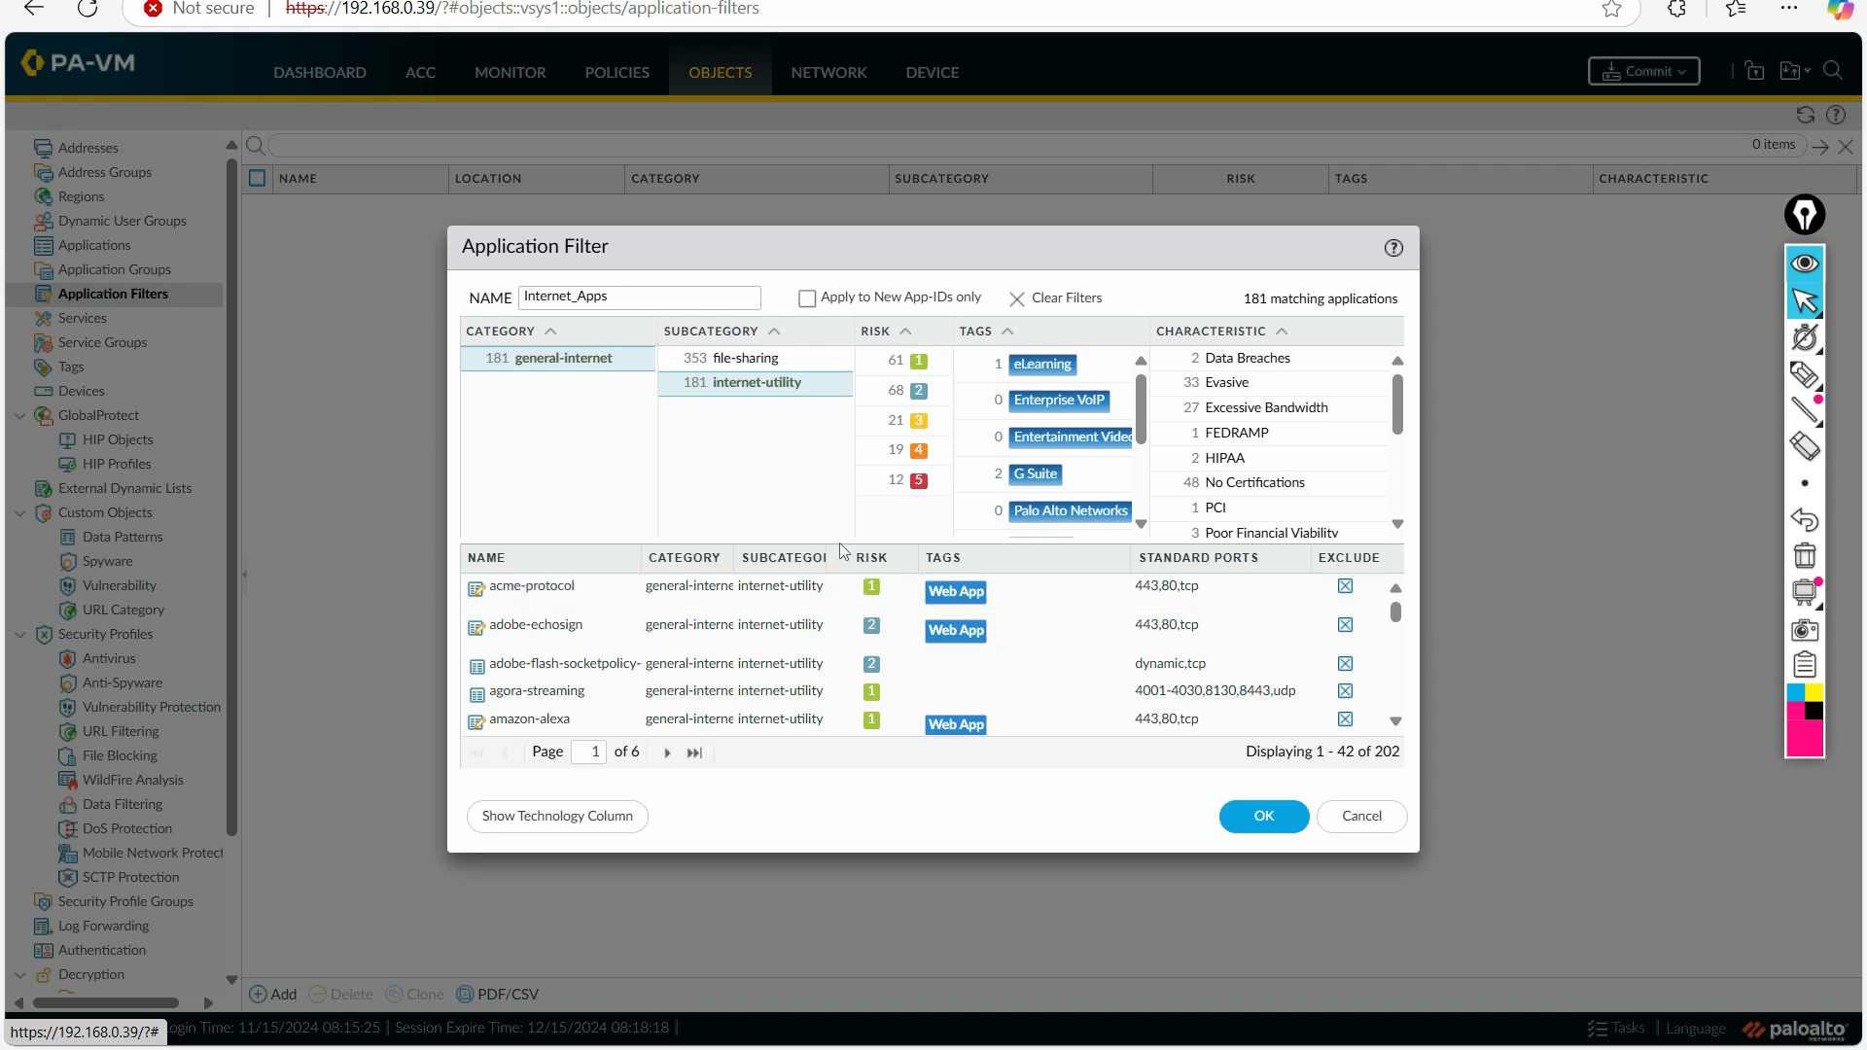
click(698, 385)
click(740, 385)
click(1253, 818)
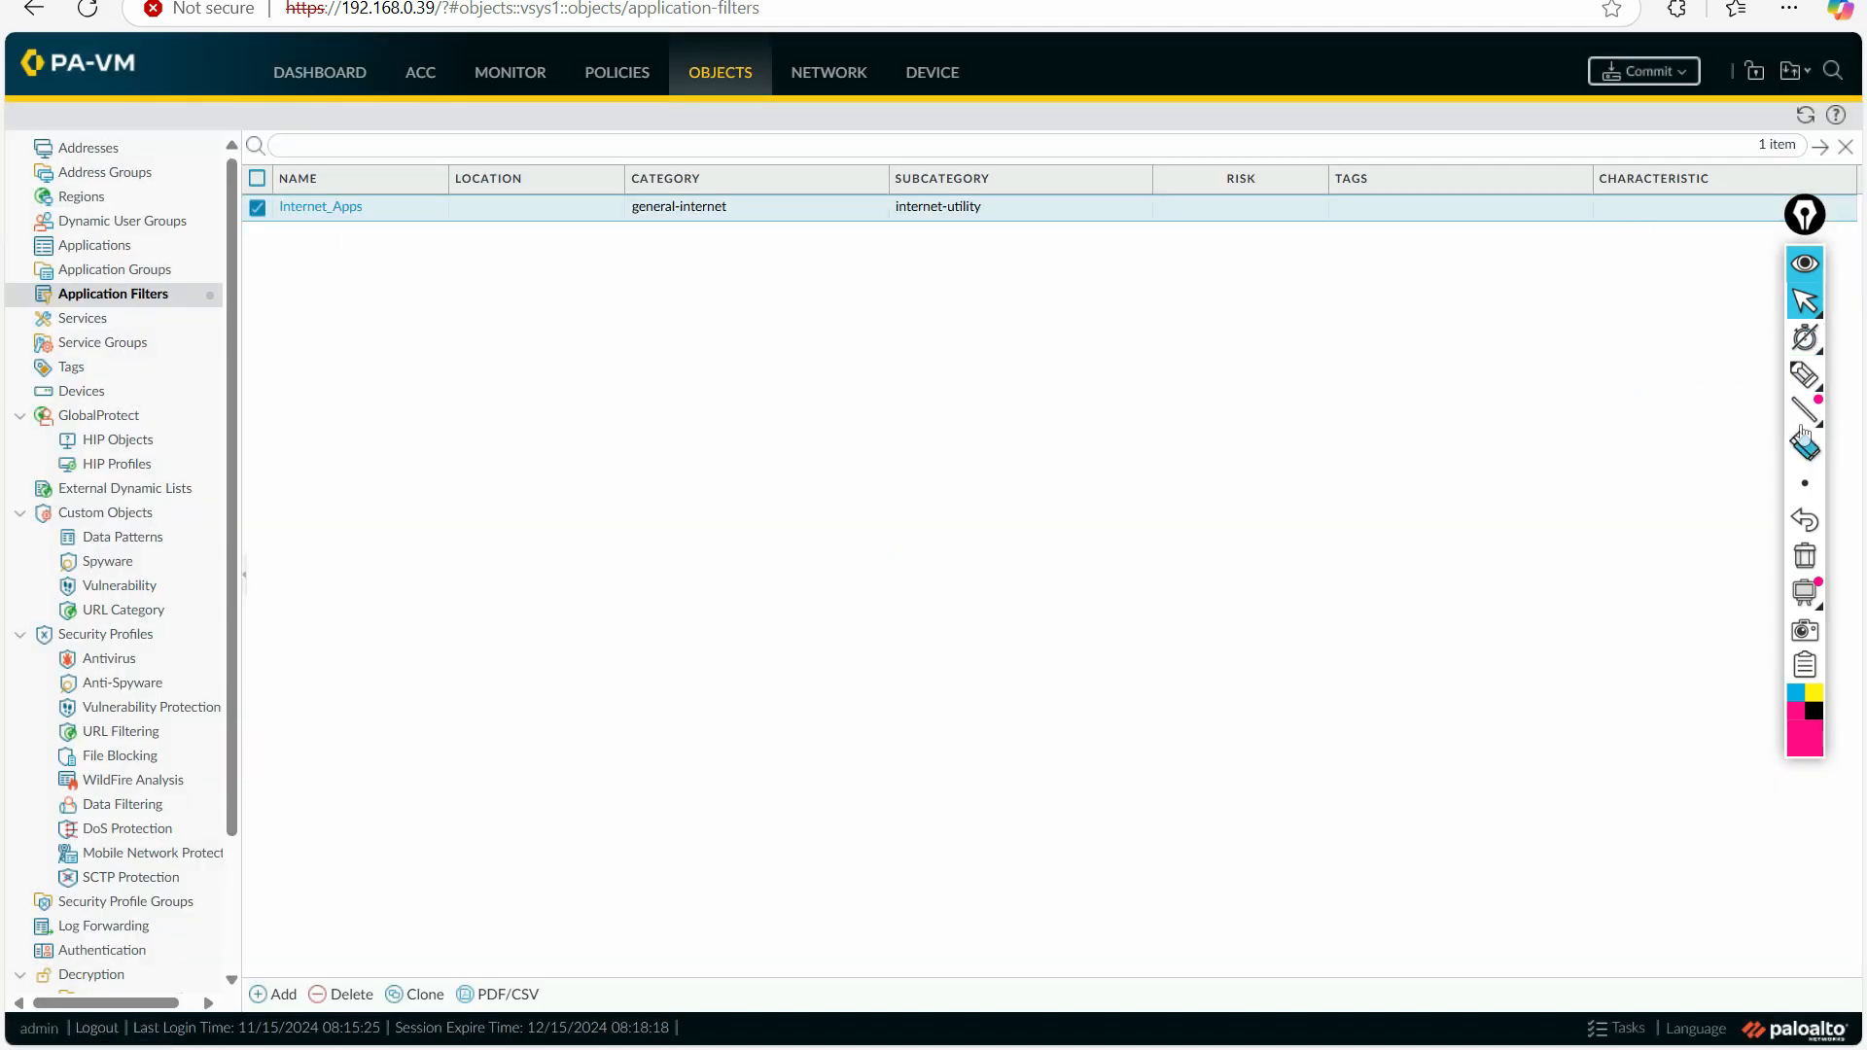
Step: Underline the Internet_Apps filter's name, category and subcategory with the annotation pen, and erase the marks
click(1802, 377)
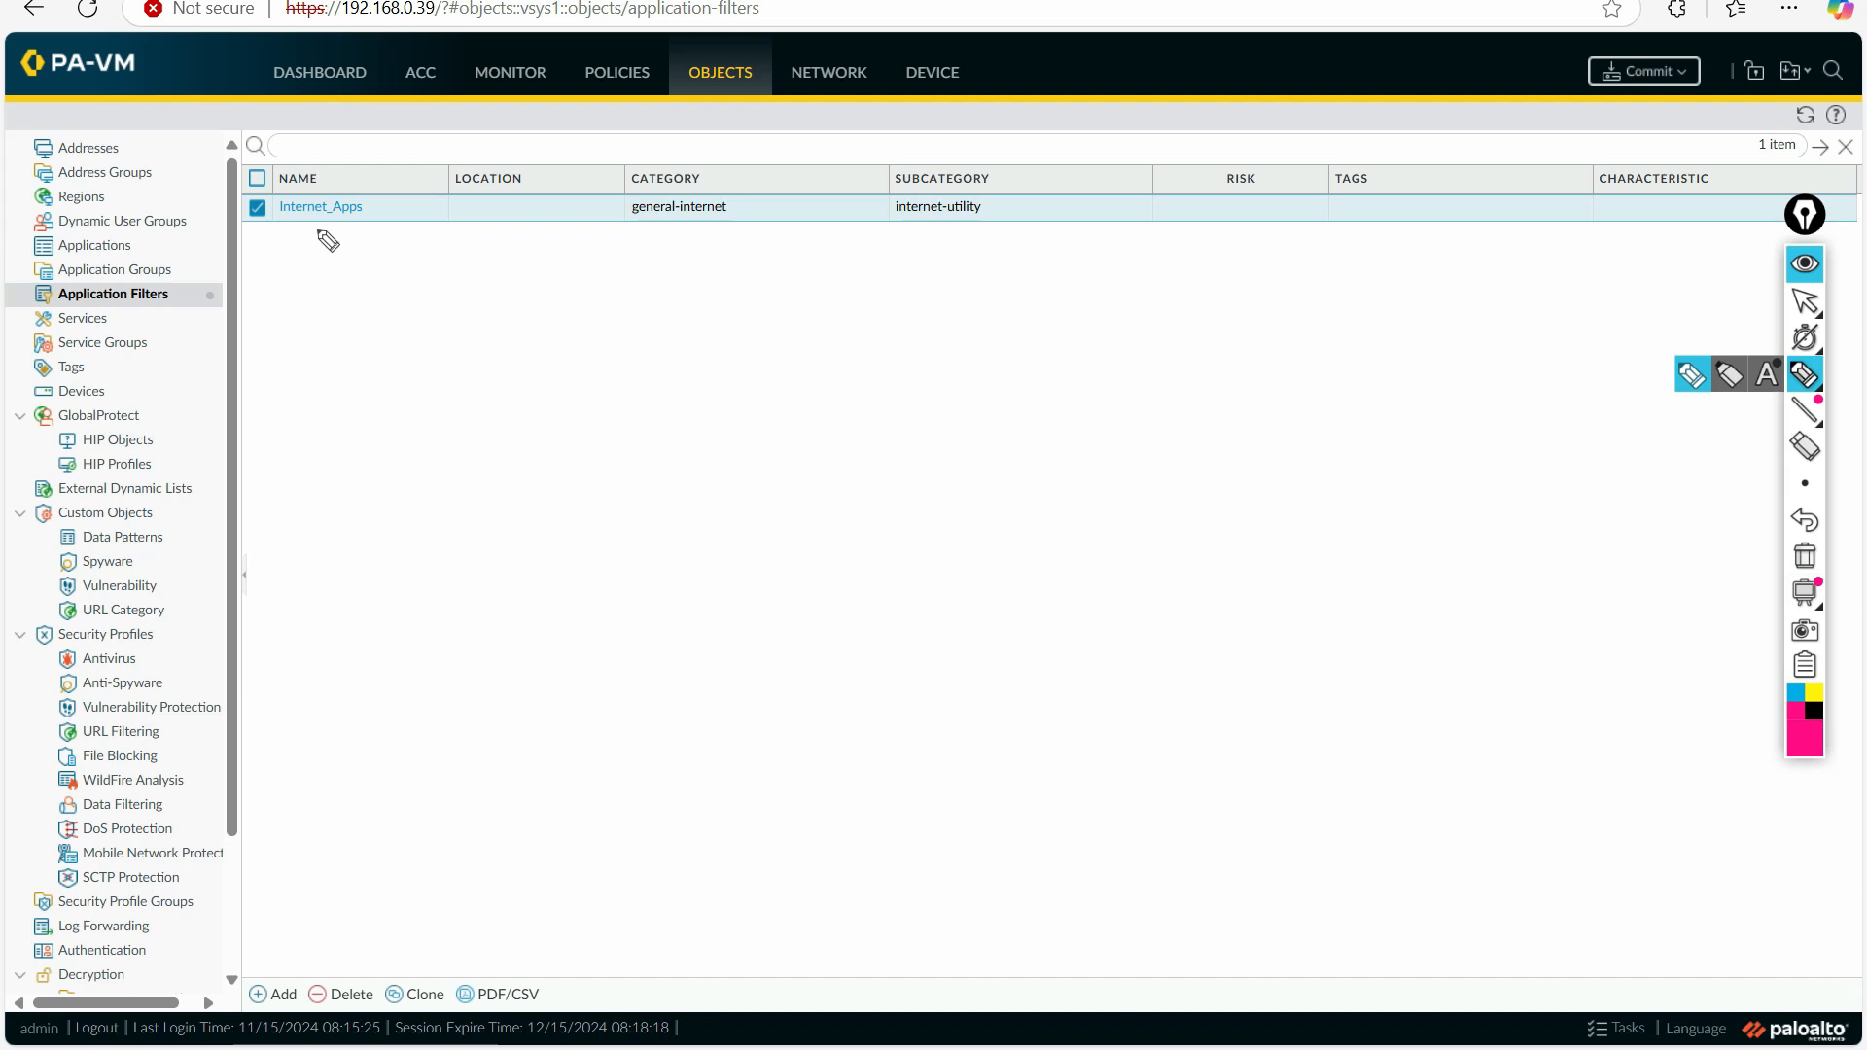
drag(285, 227, 342, 228)
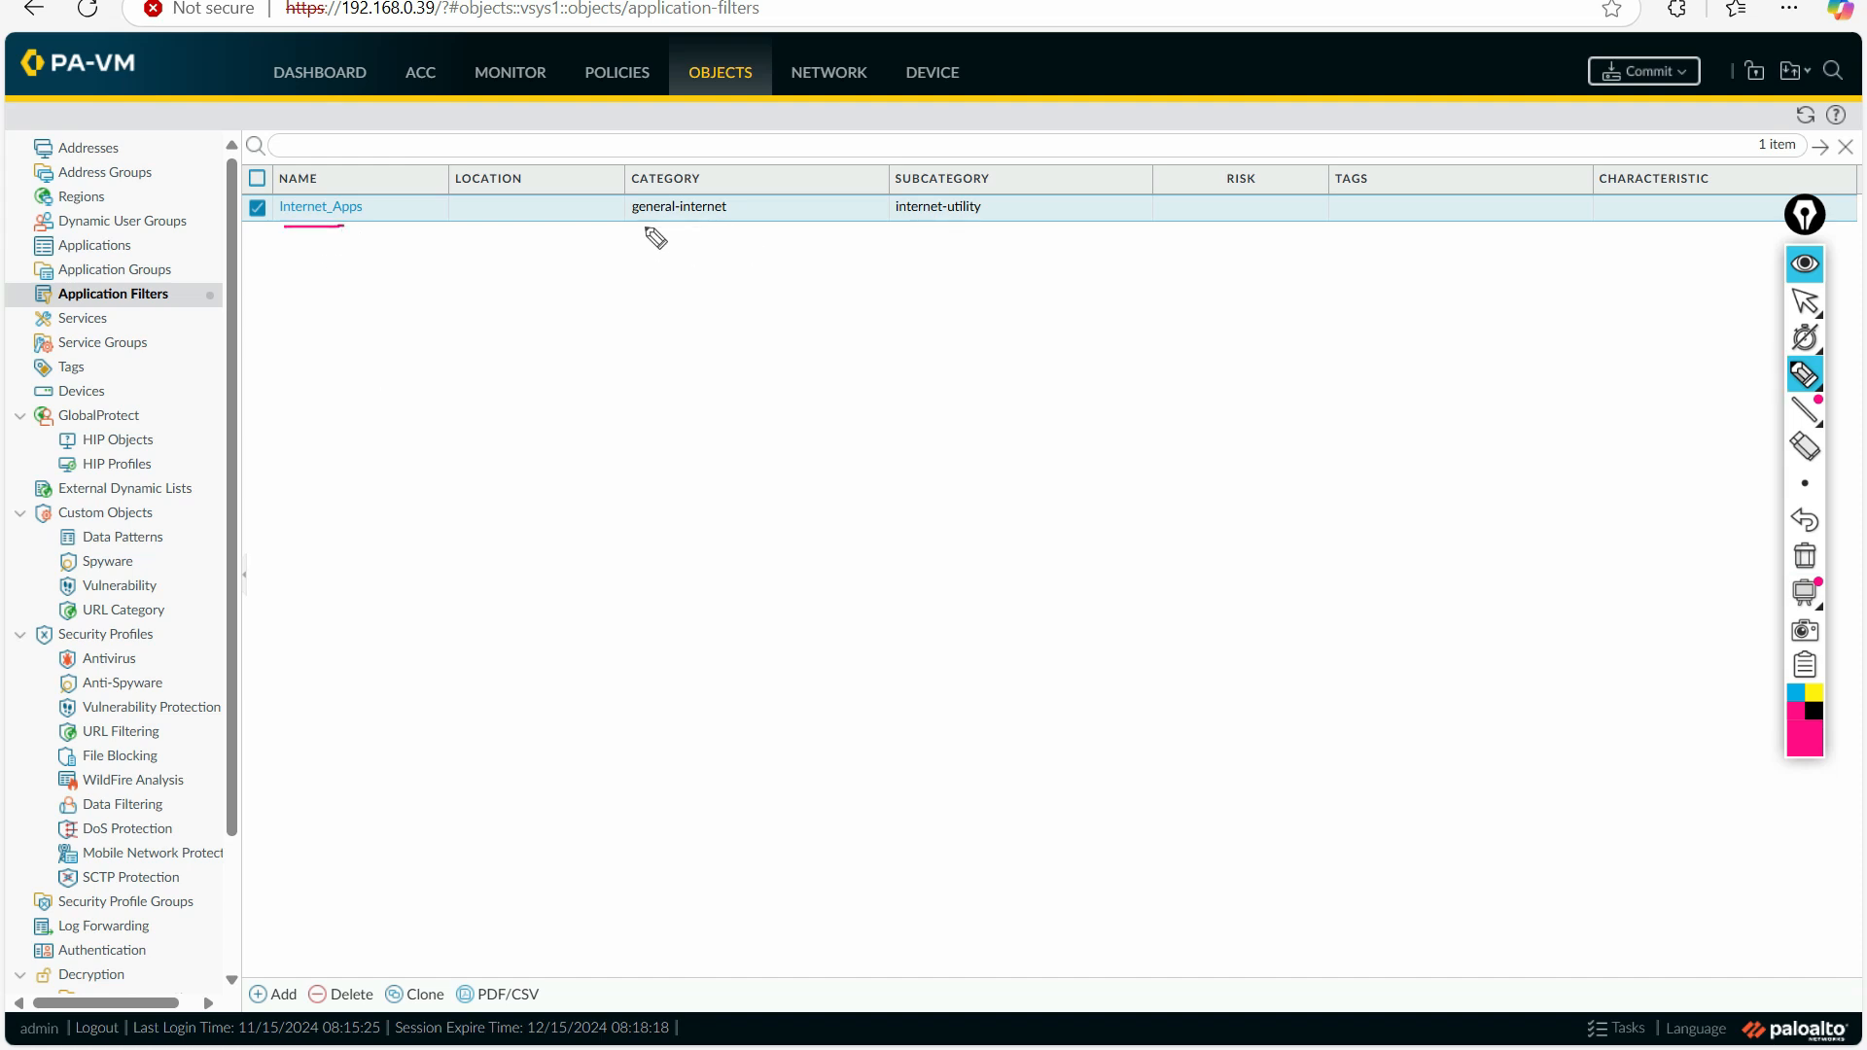
drag(632, 226, 706, 227)
drag(906, 227, 970, 226)
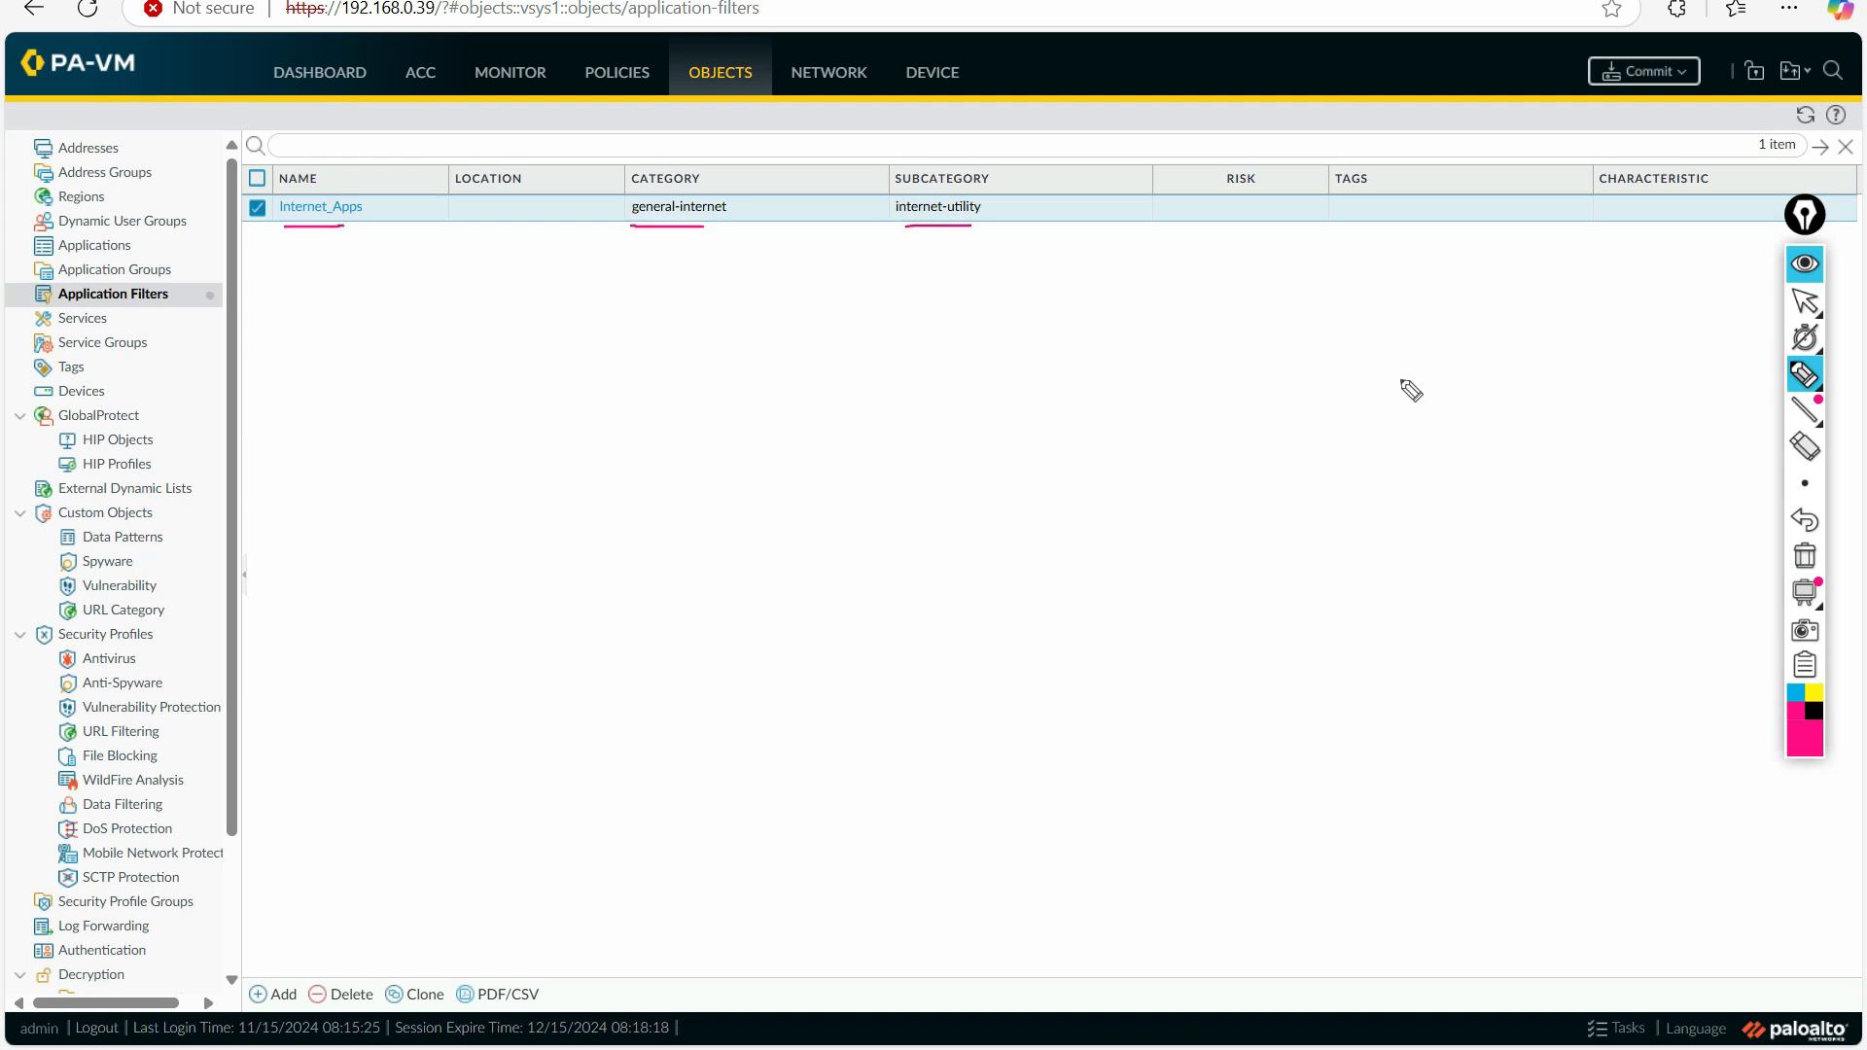
click(1820, 308)
click(1805, 555)
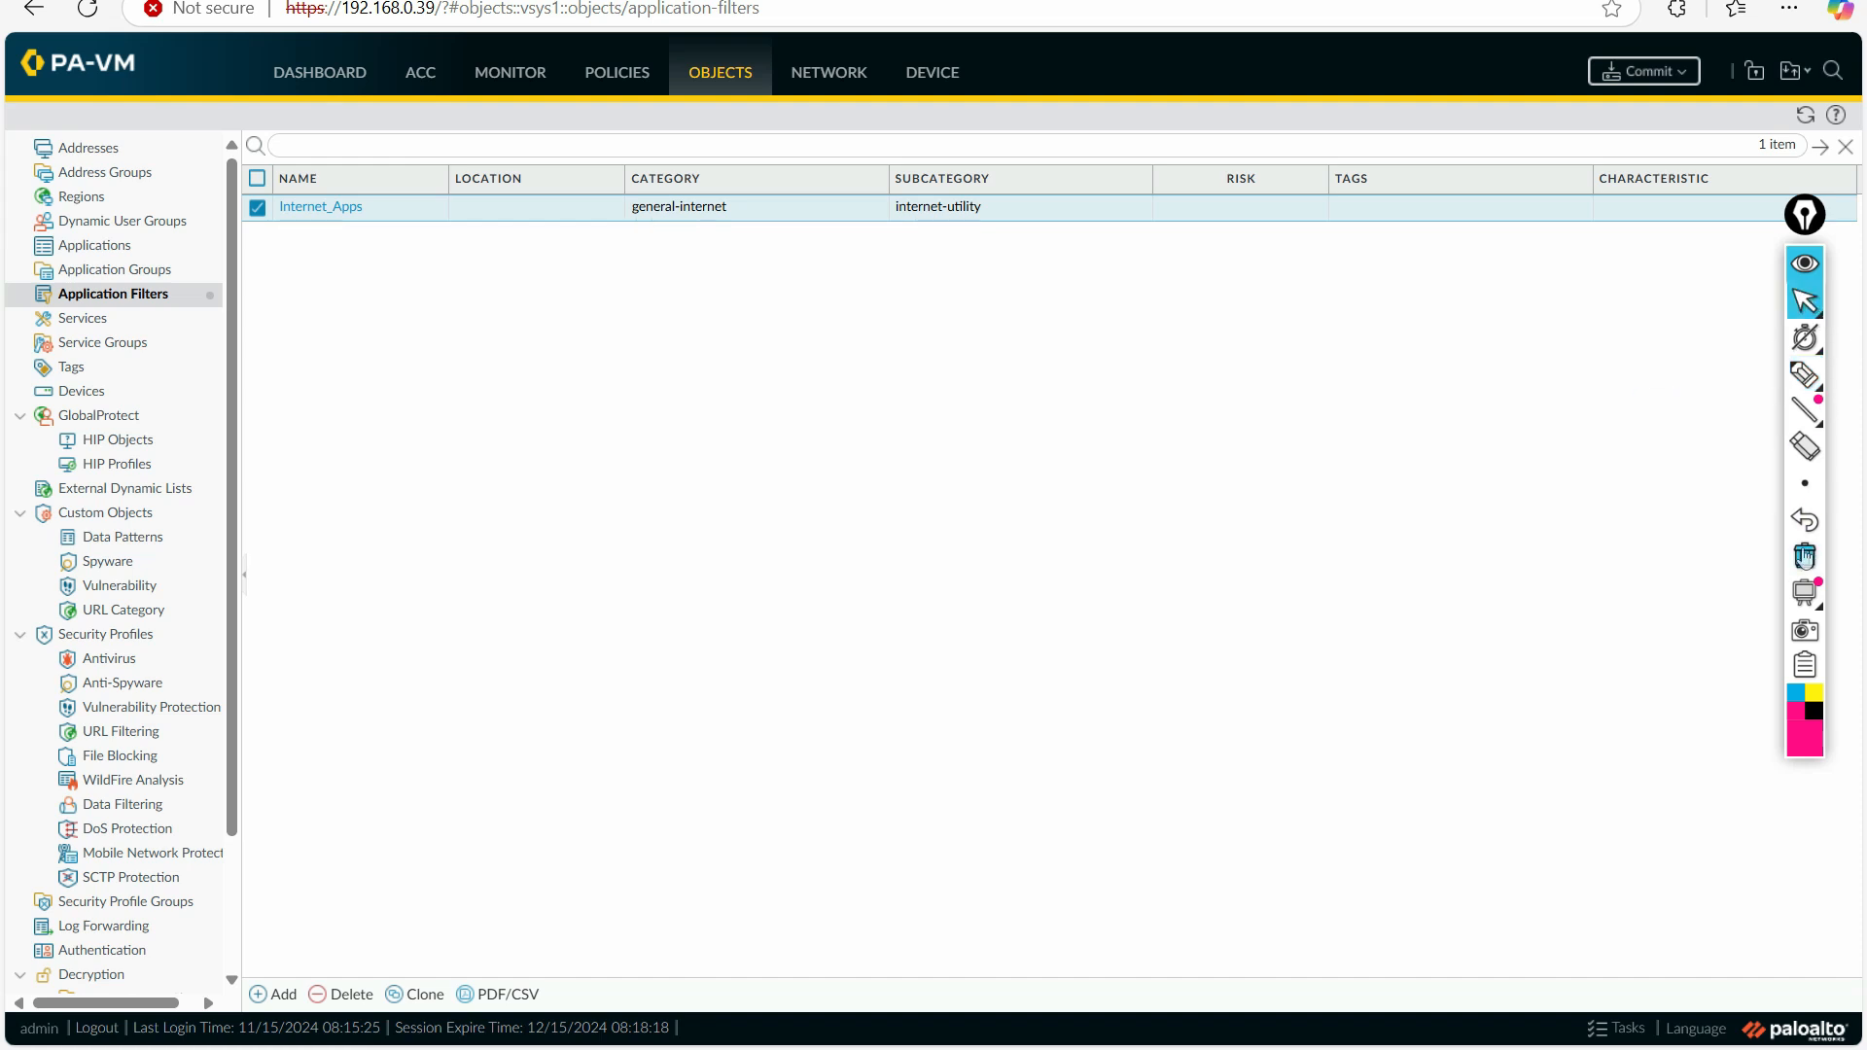
click(1805, 483)
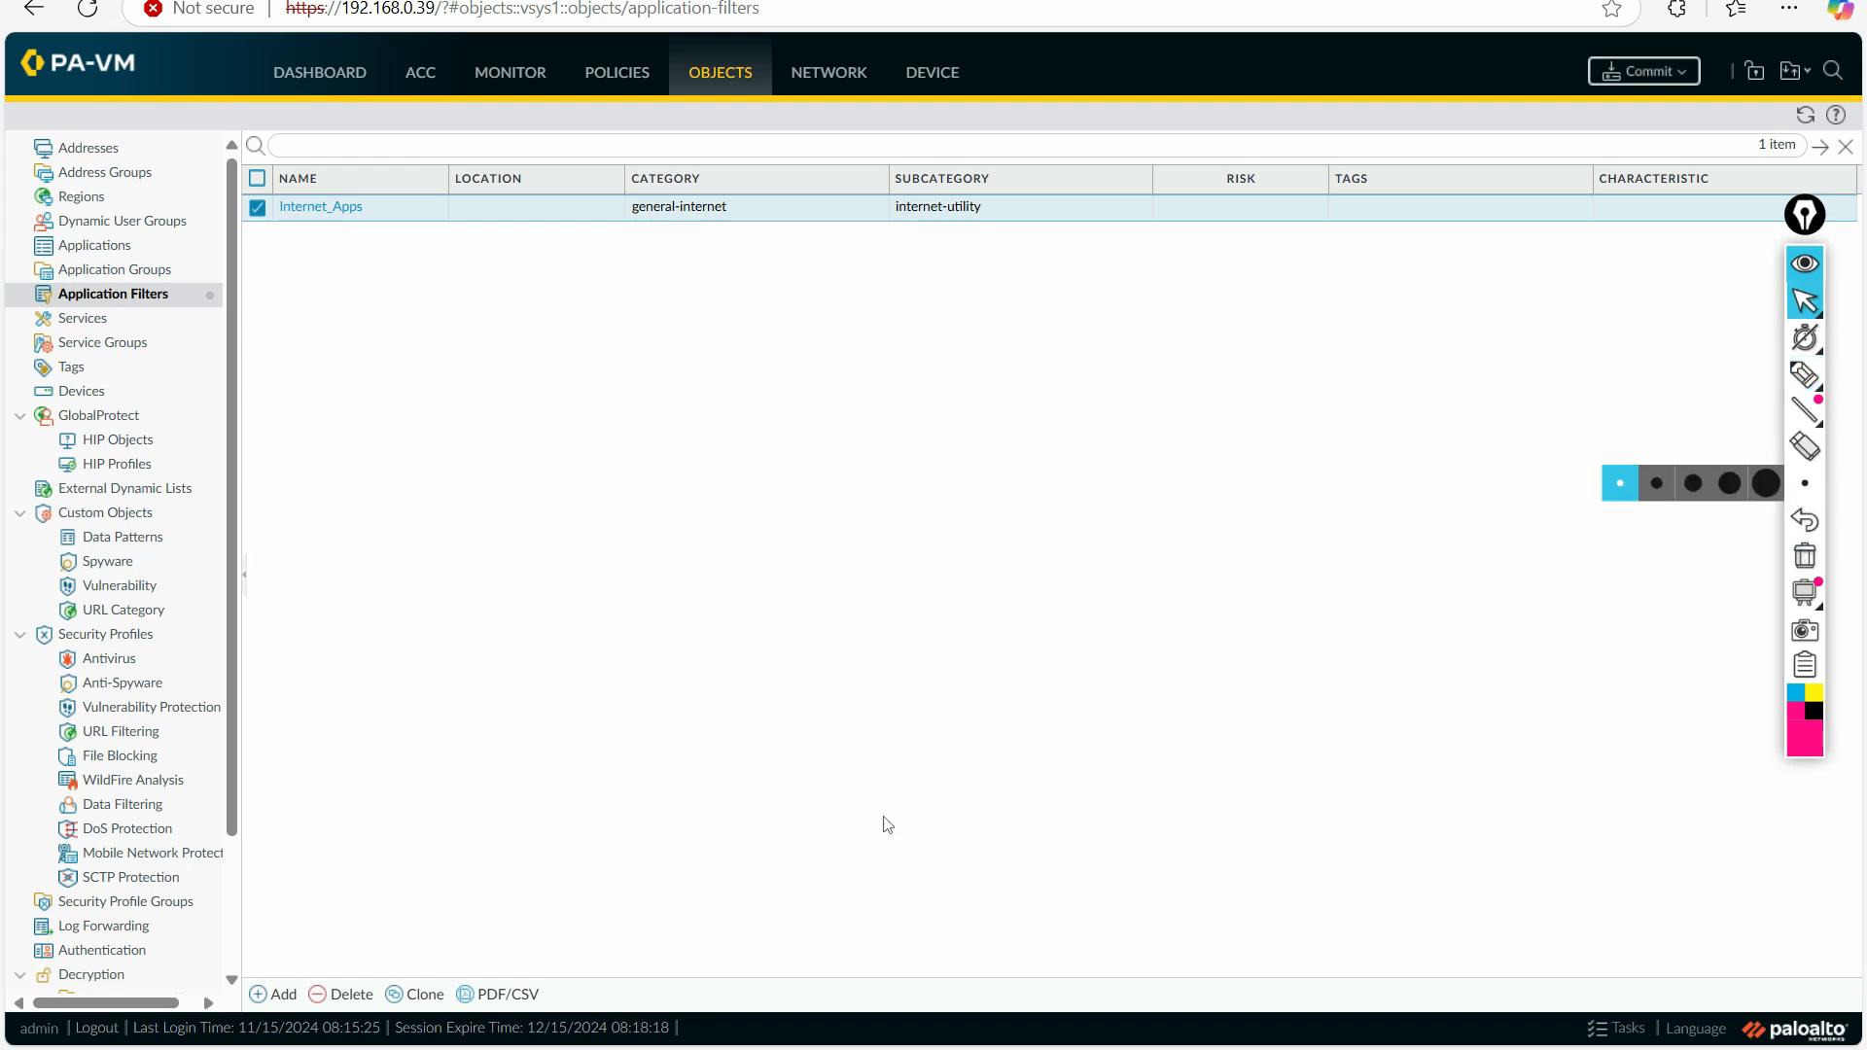
Step: Create an application filter named Business_Apps with the business-systems category and management subcategory
click(280, 993)
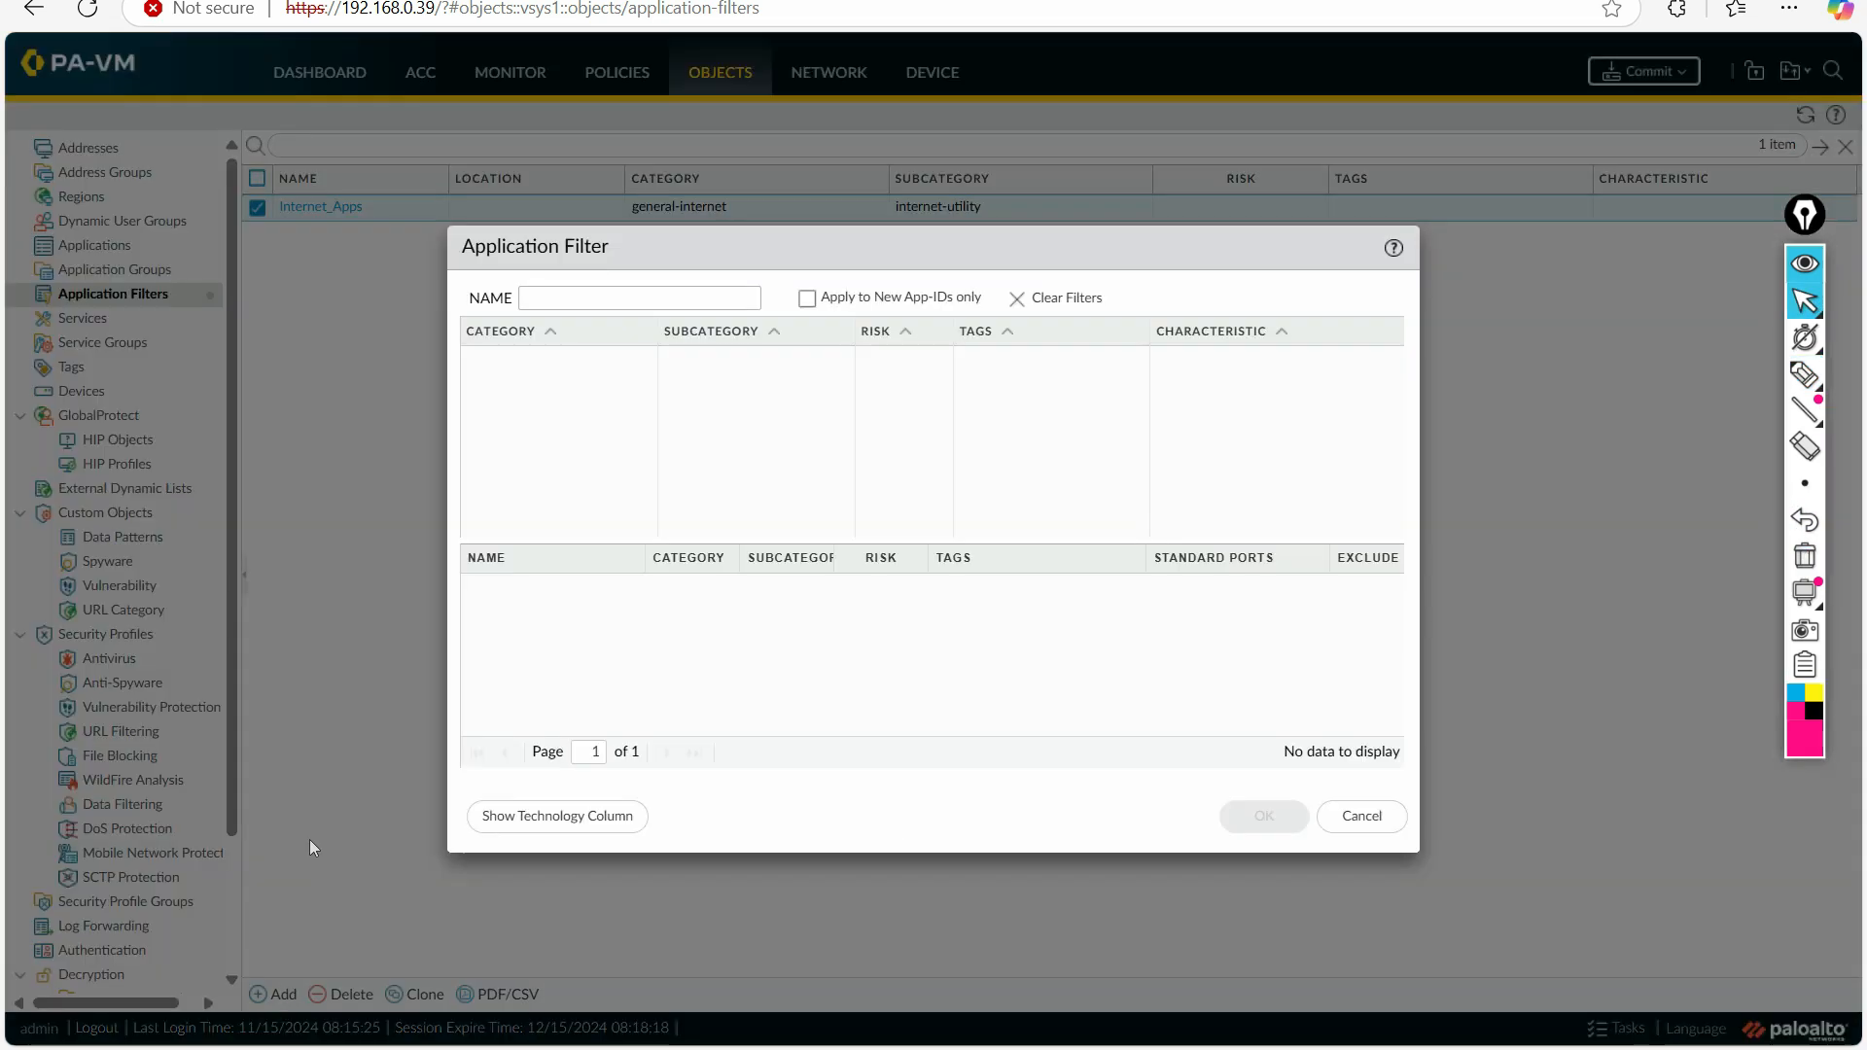
click(617, 301)
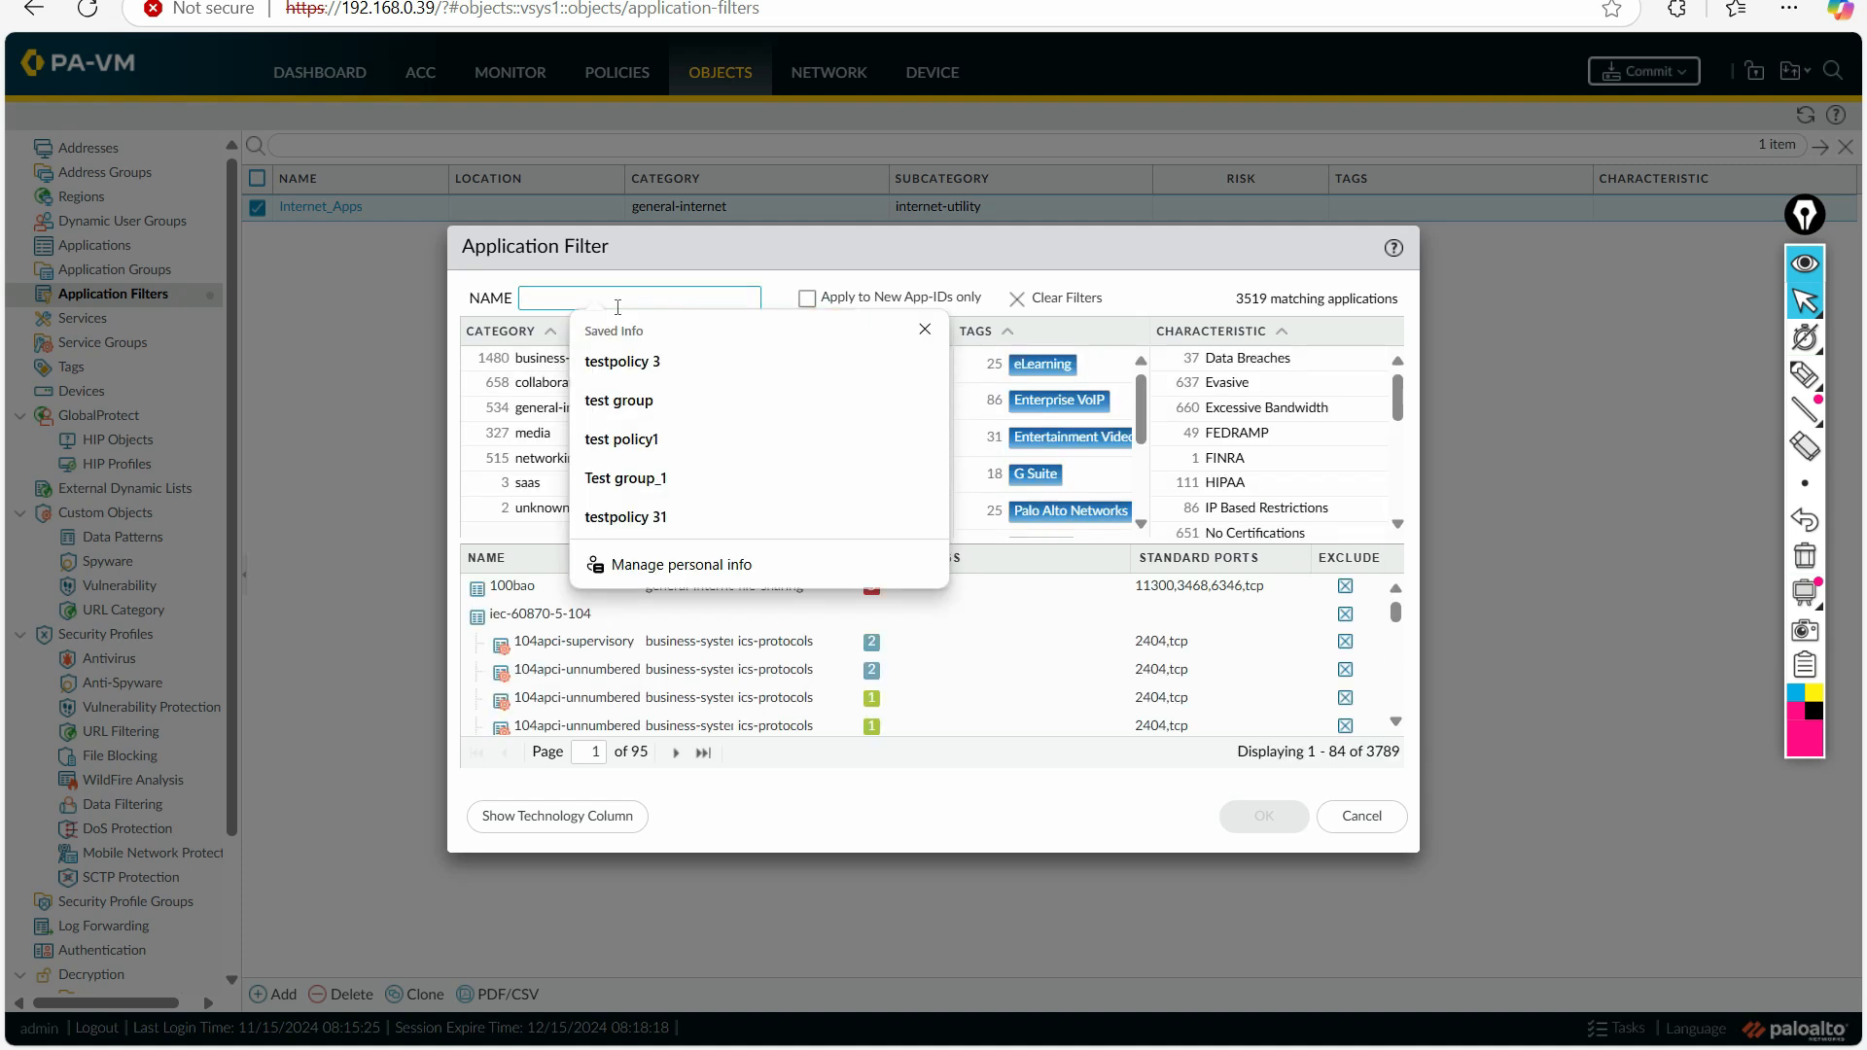
text(Business_Apps)
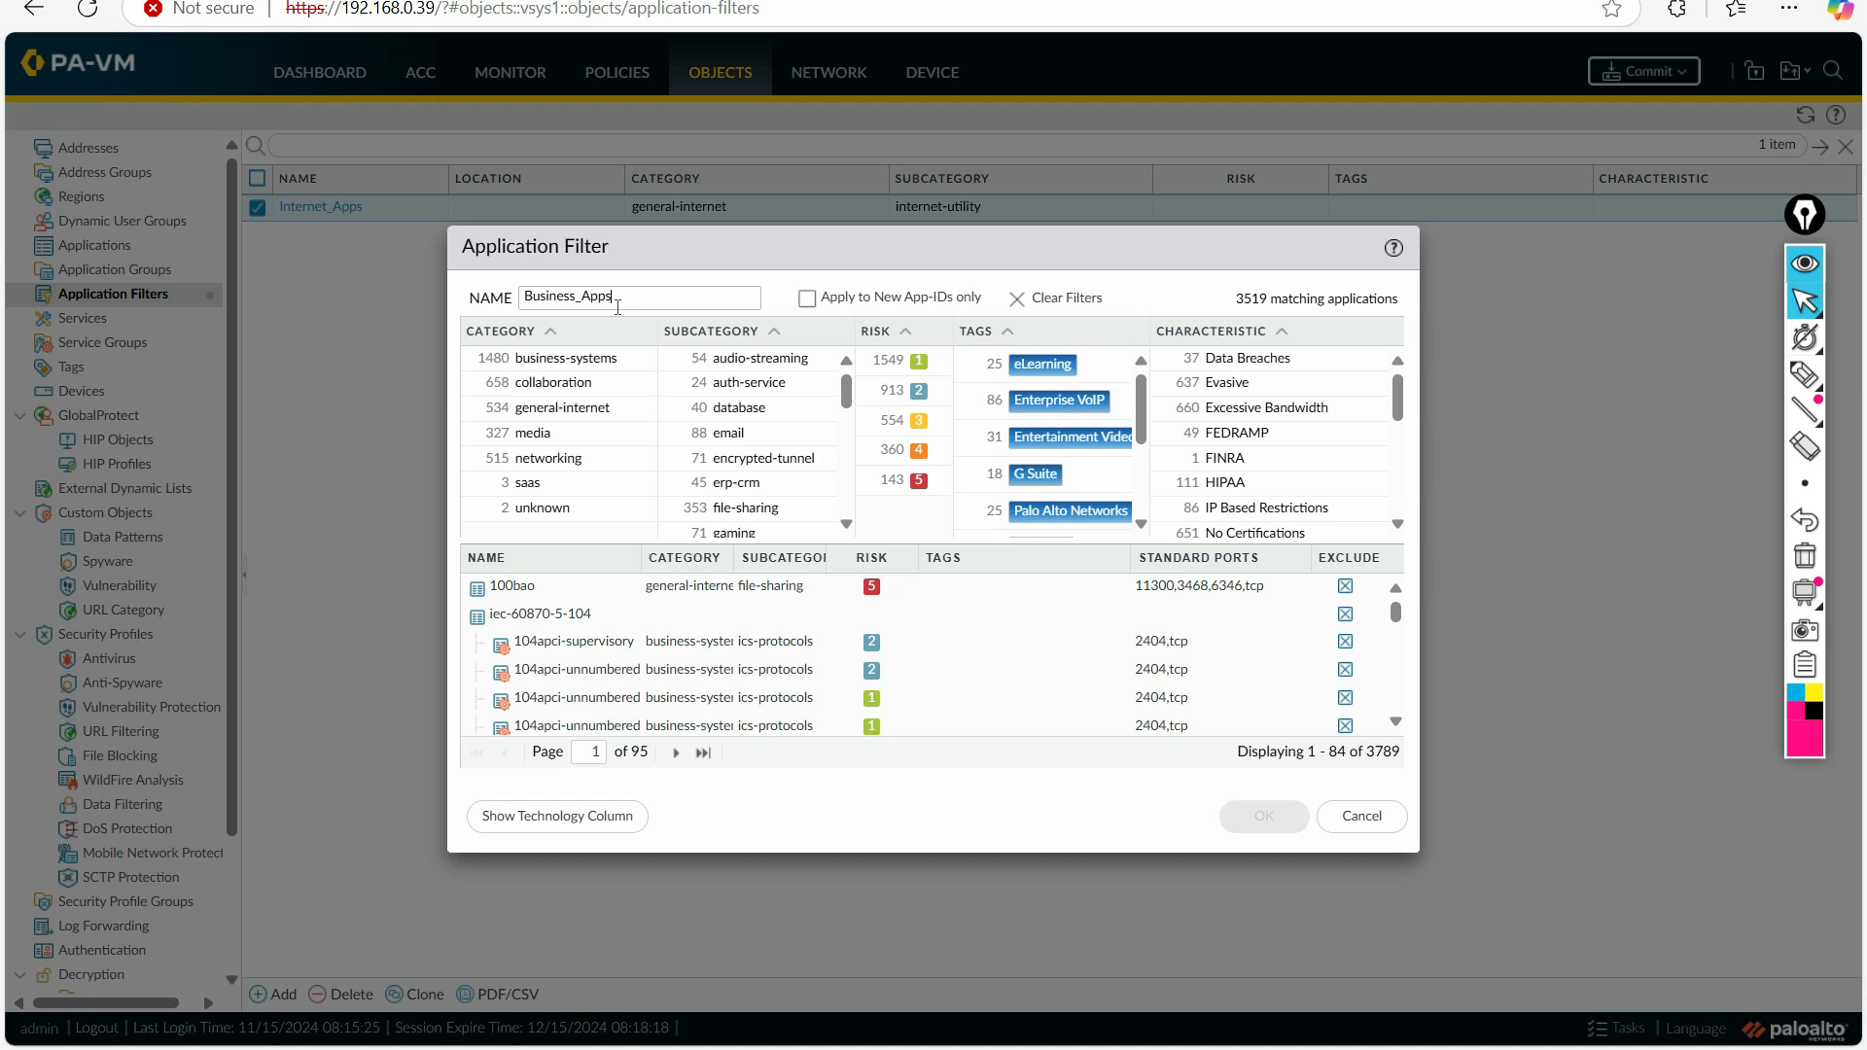
click(589, 358)
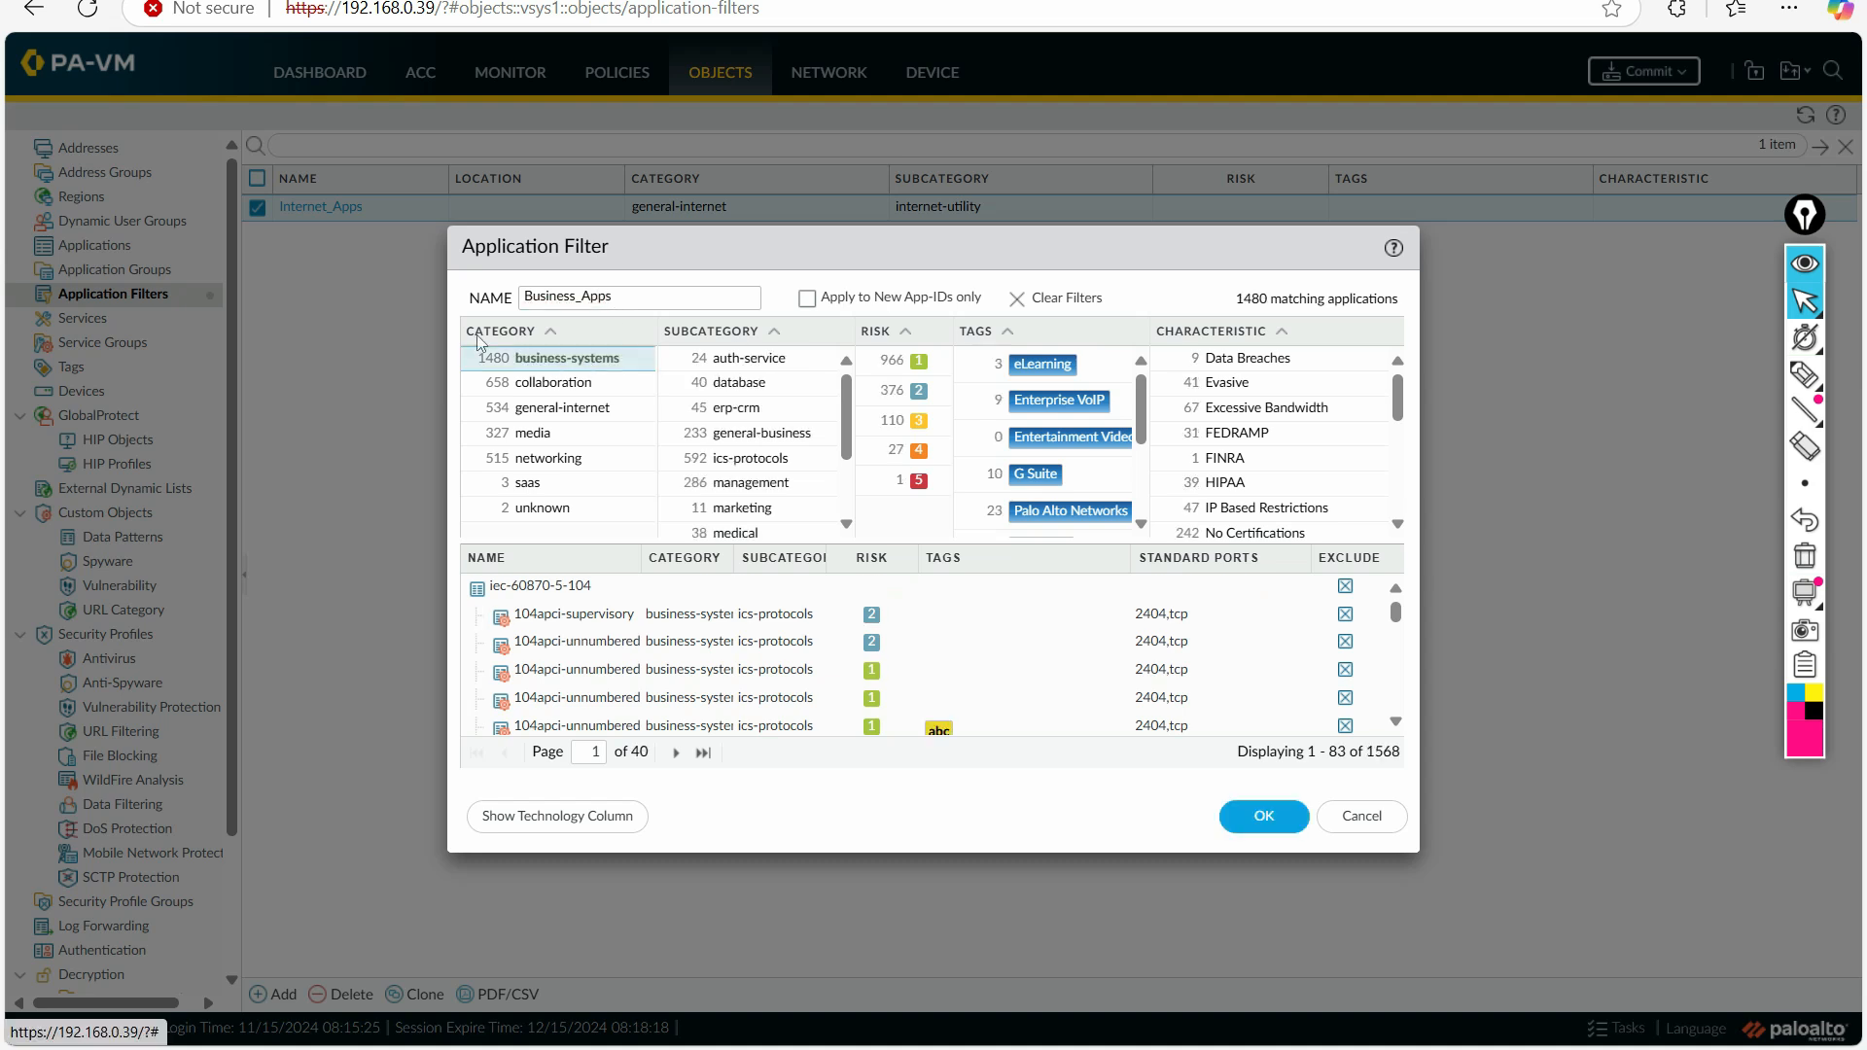
click(575, 360)
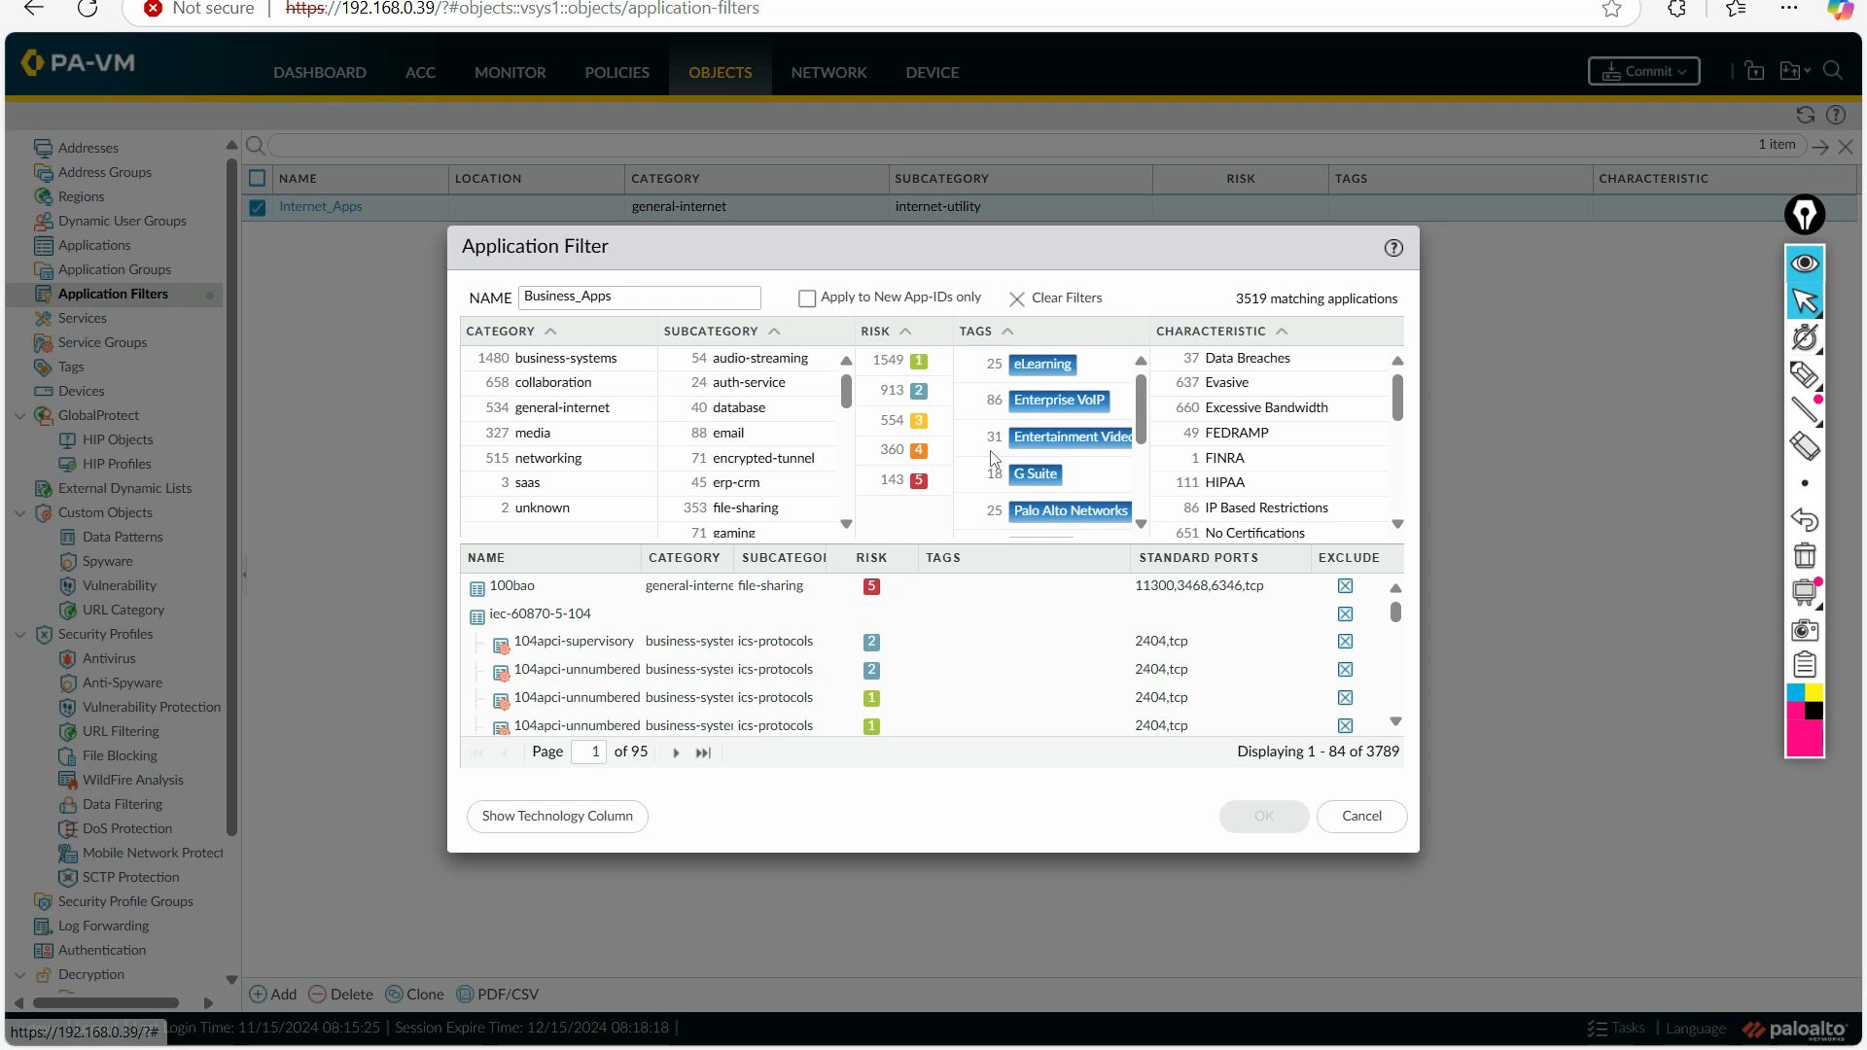
click(599, 360)
drag(845, 399, 848, 489)
click(756, 393)
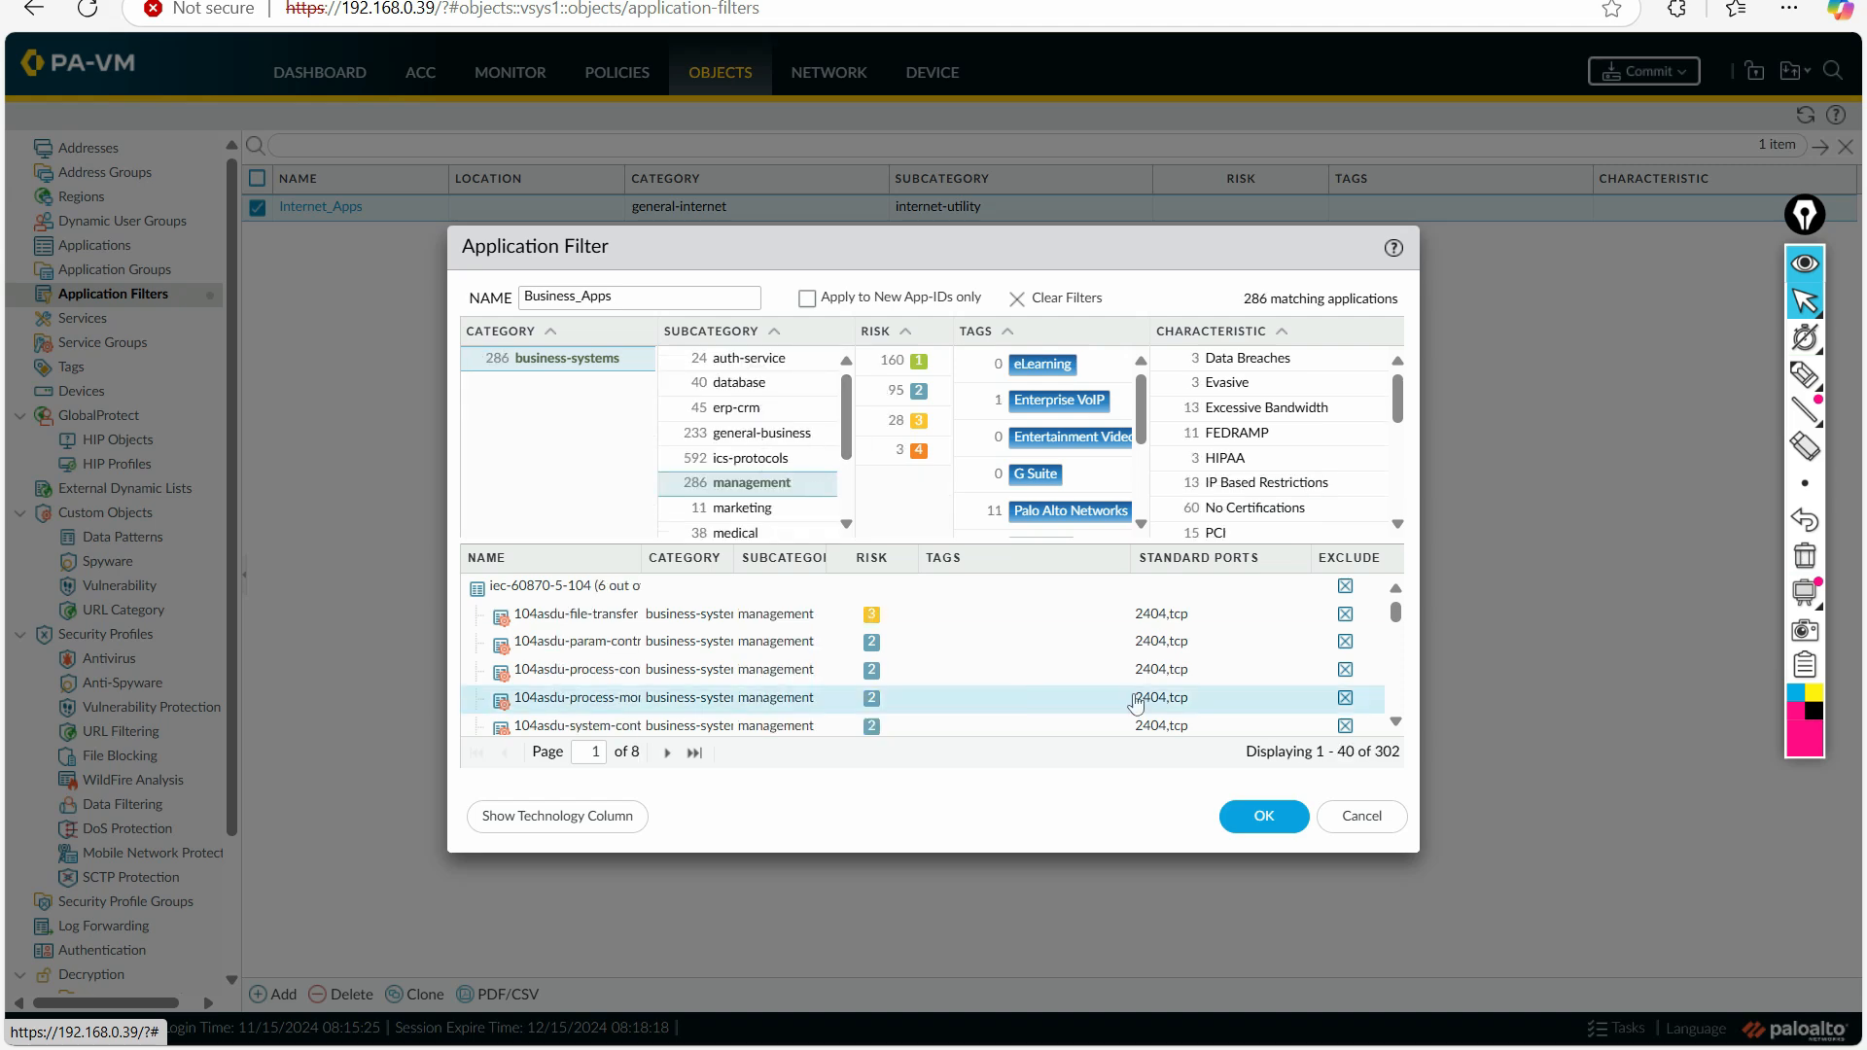
click(1264, 815)
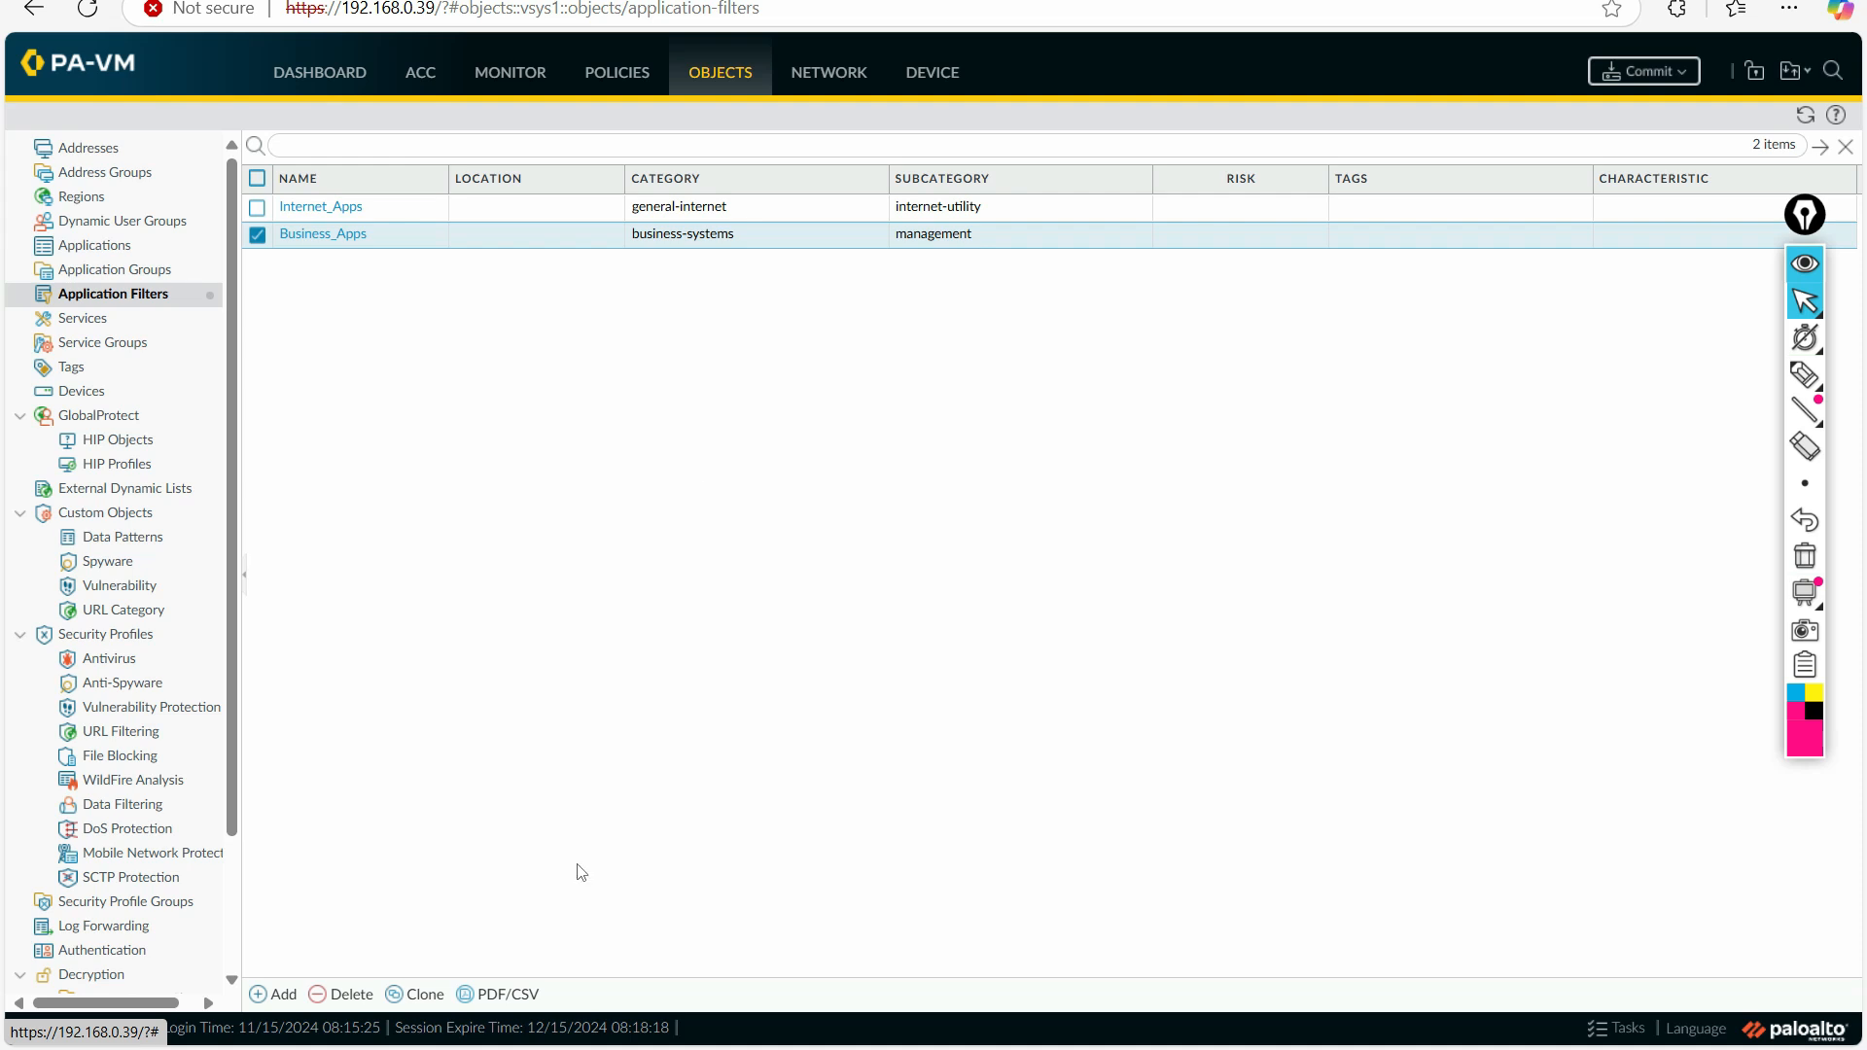
Step: Create an application filter named Excessive_BW_Apps that matches the Excessive Bandwidth characteristic
click(264, 994)
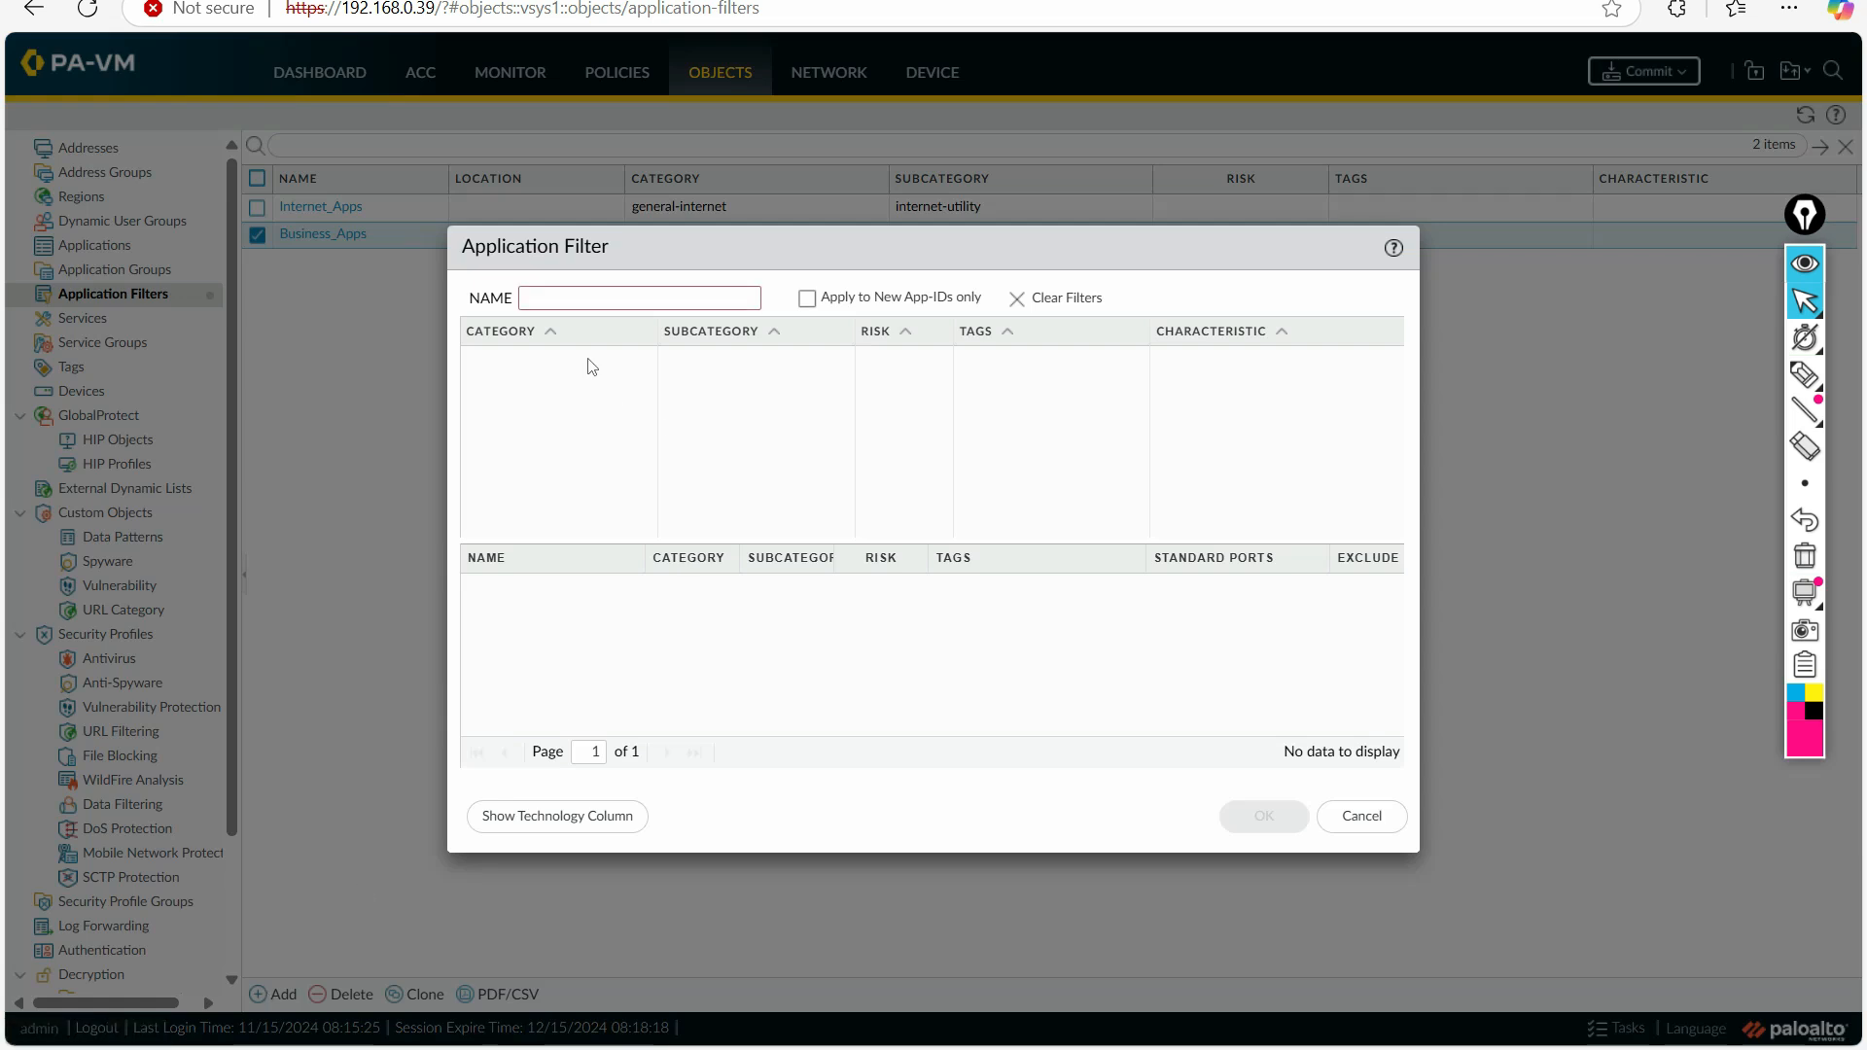
click(557, 296)
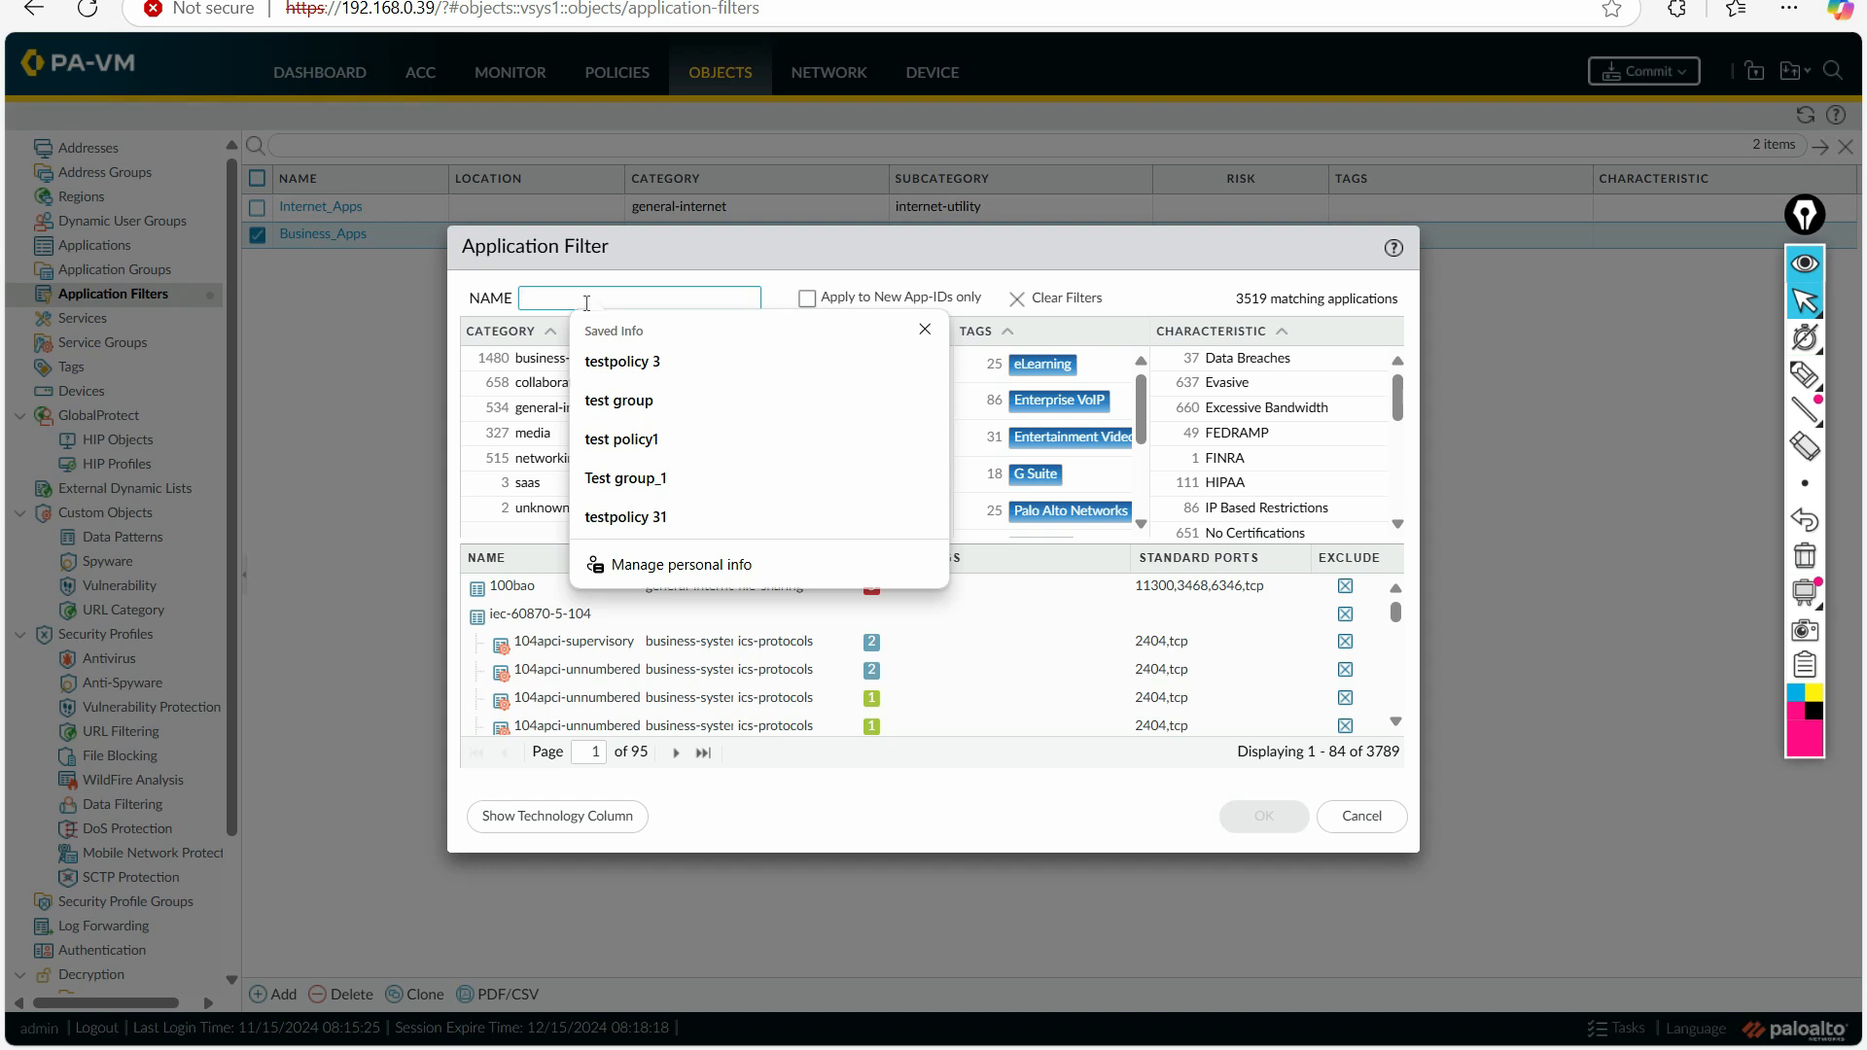
text(Excessive_BW_Apps)
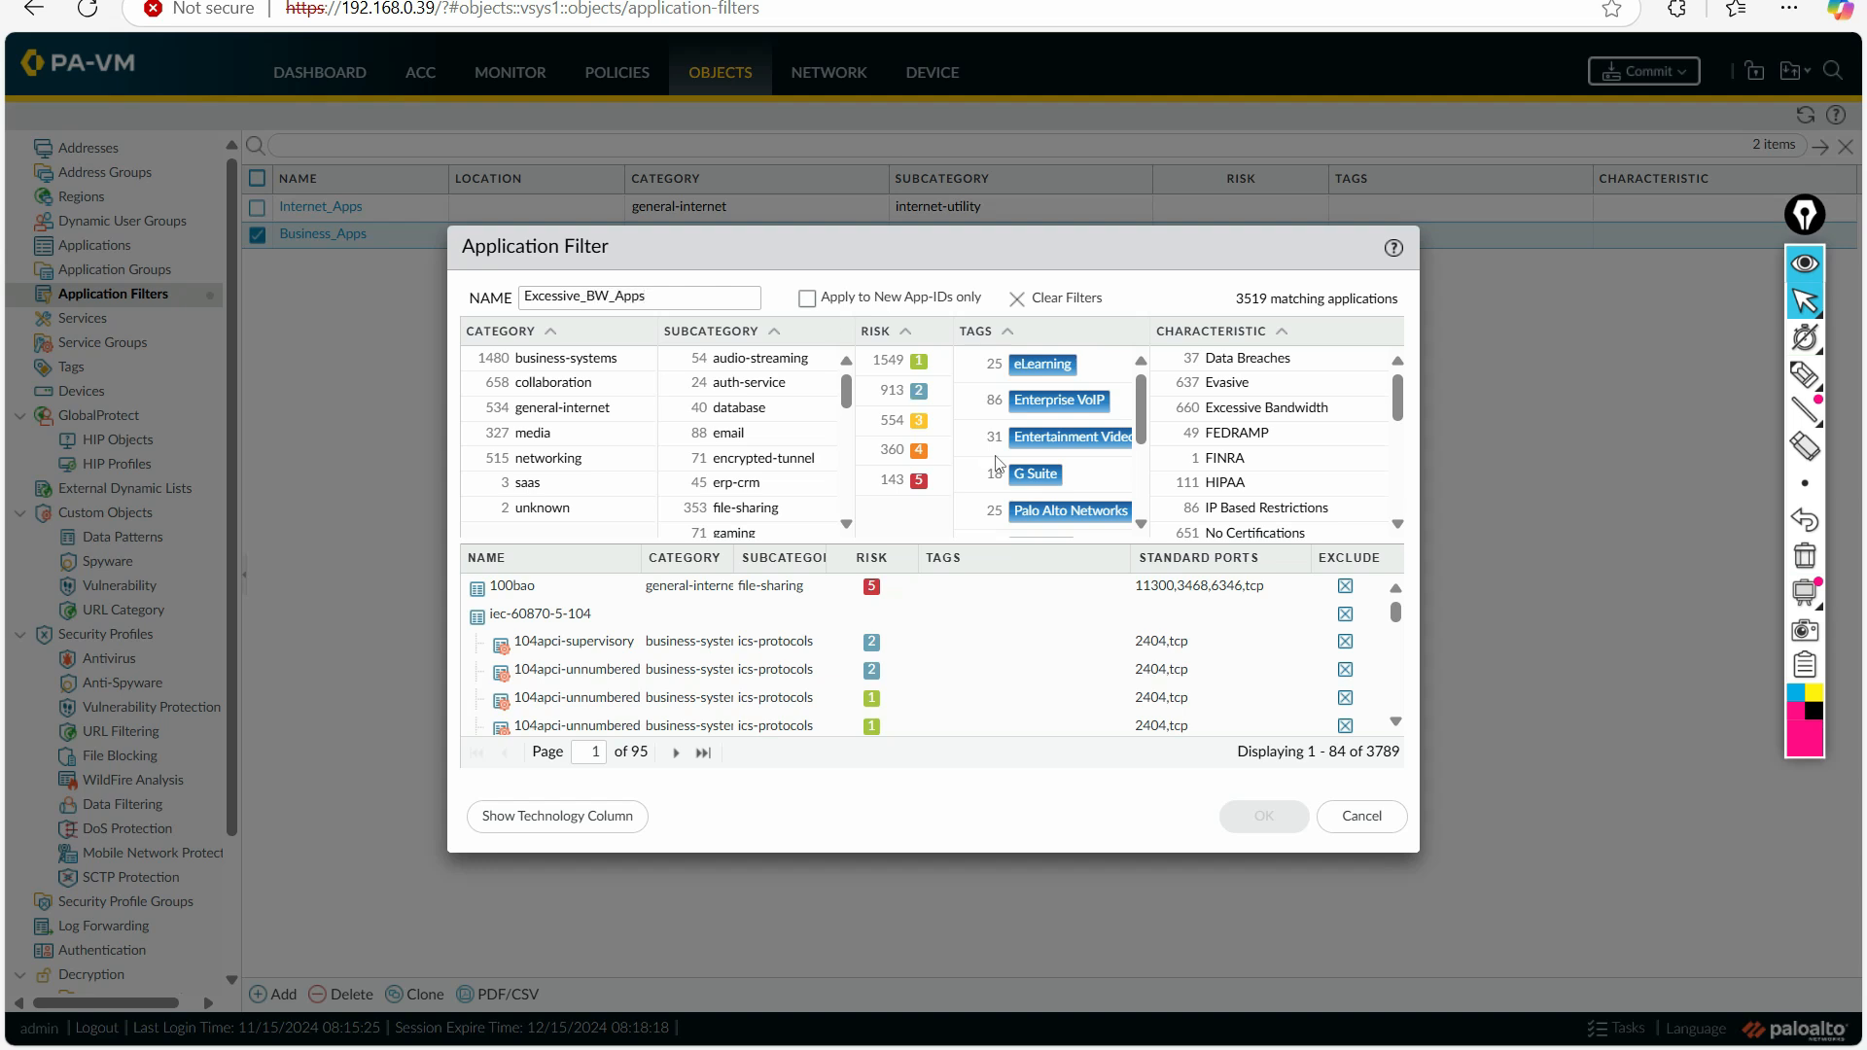
click(1233, 416)
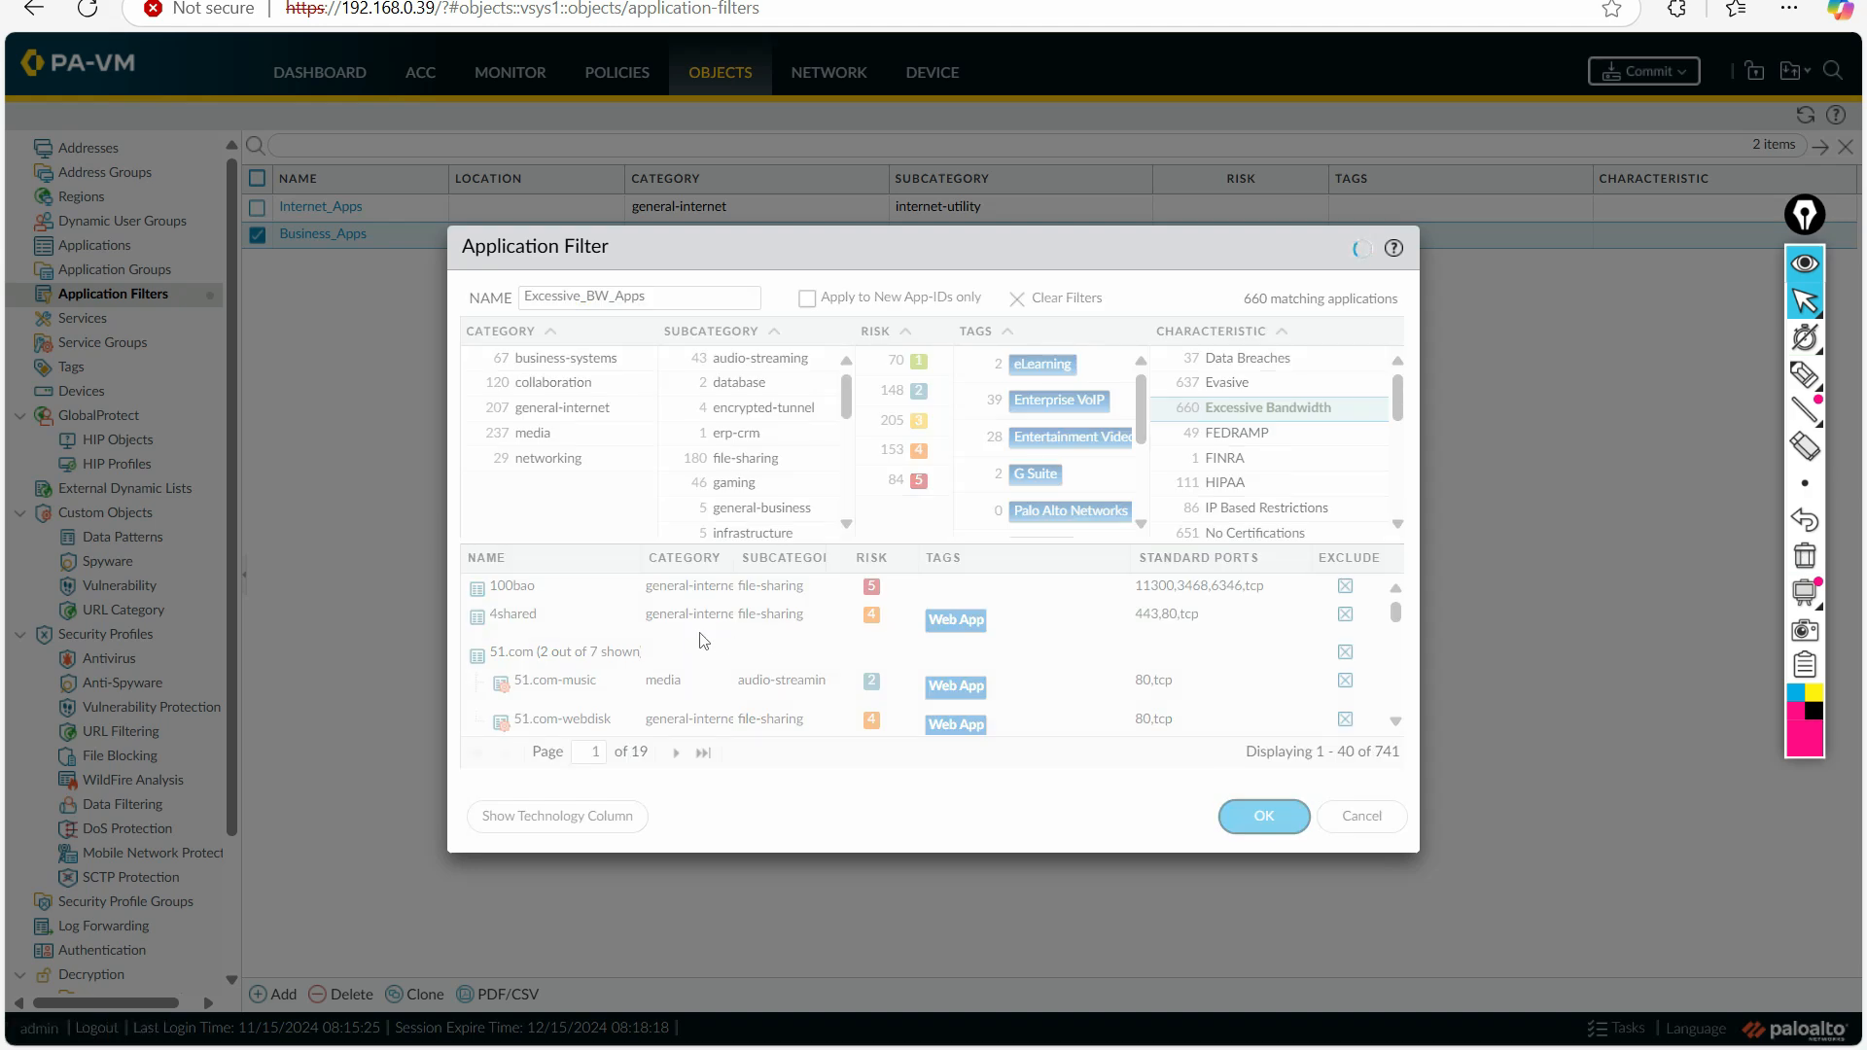
key(Return)
Step: Mark the Excessive_BW_Apps filter's characteristic and name with the annotation pen, and erase the marks
click(1805, 375)
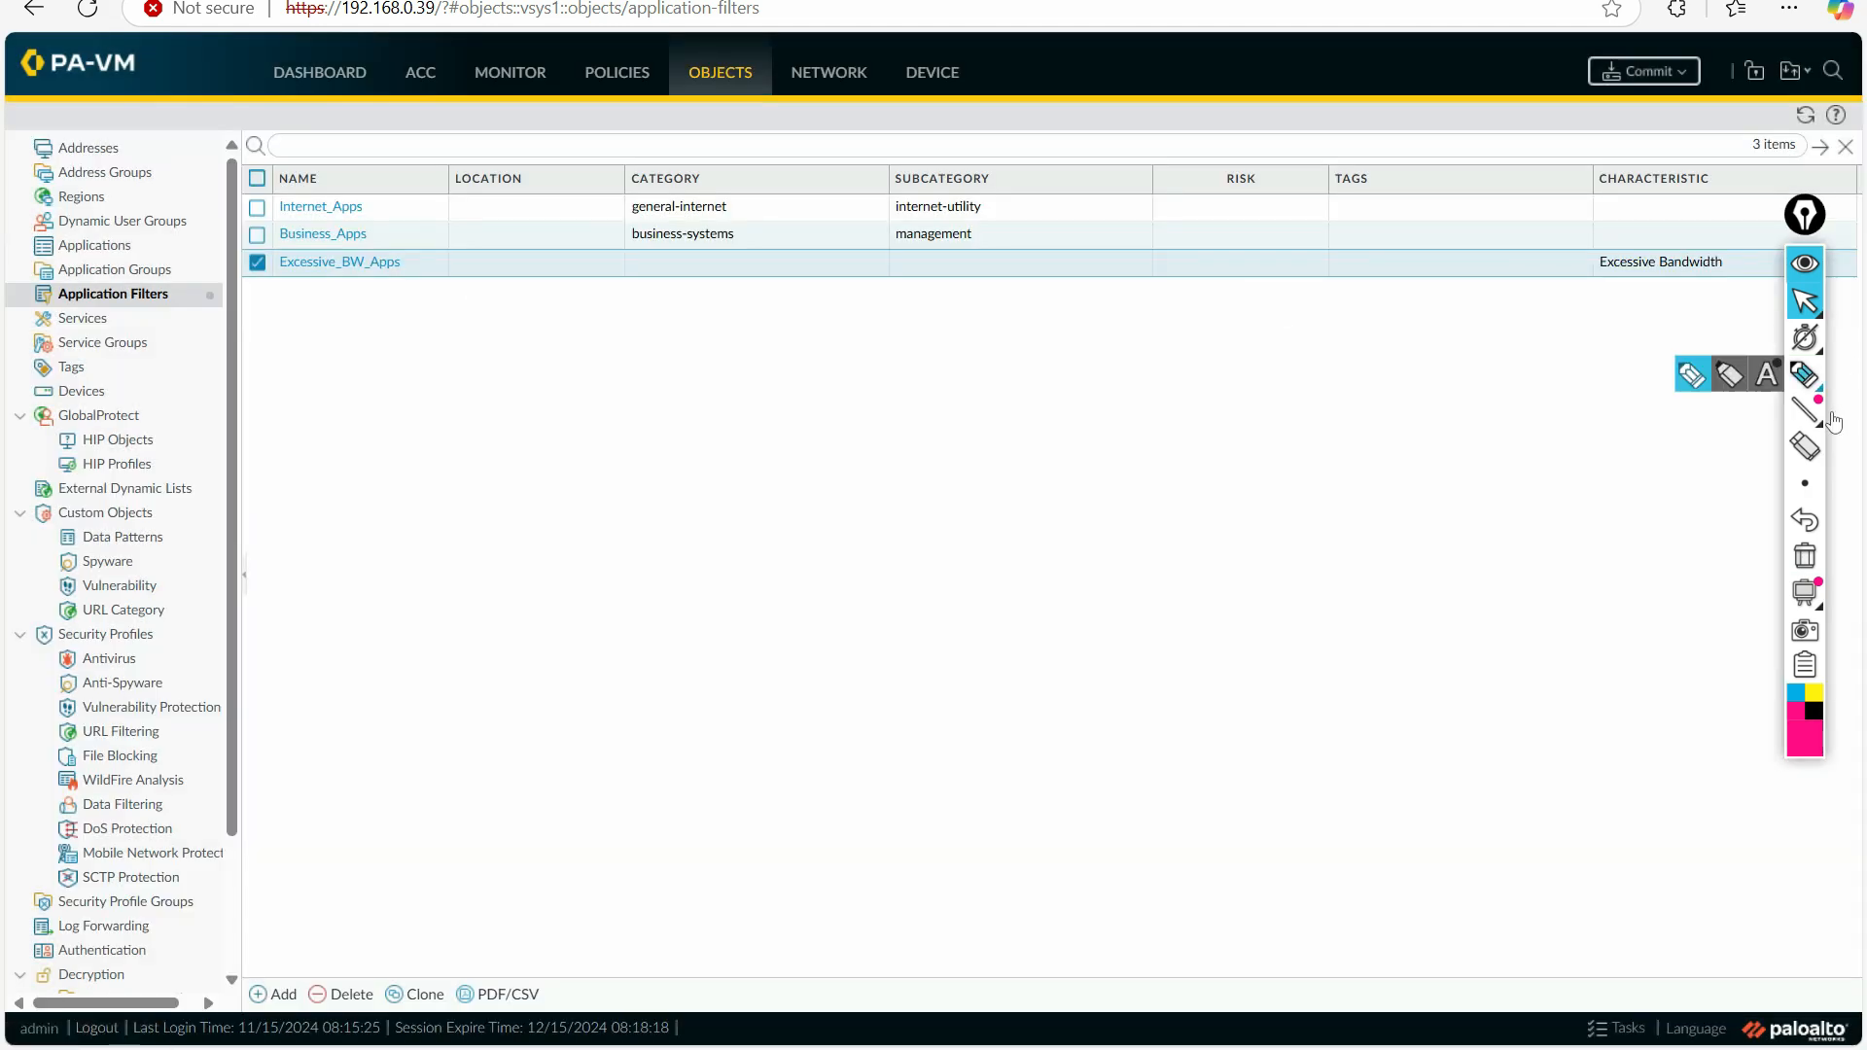
mouse_move(1605, 288)
mouse_down()
mouse_move(1756, 245)
mouse_move(1603, 258)
mouse_move(1597, 280)
mouse_up()
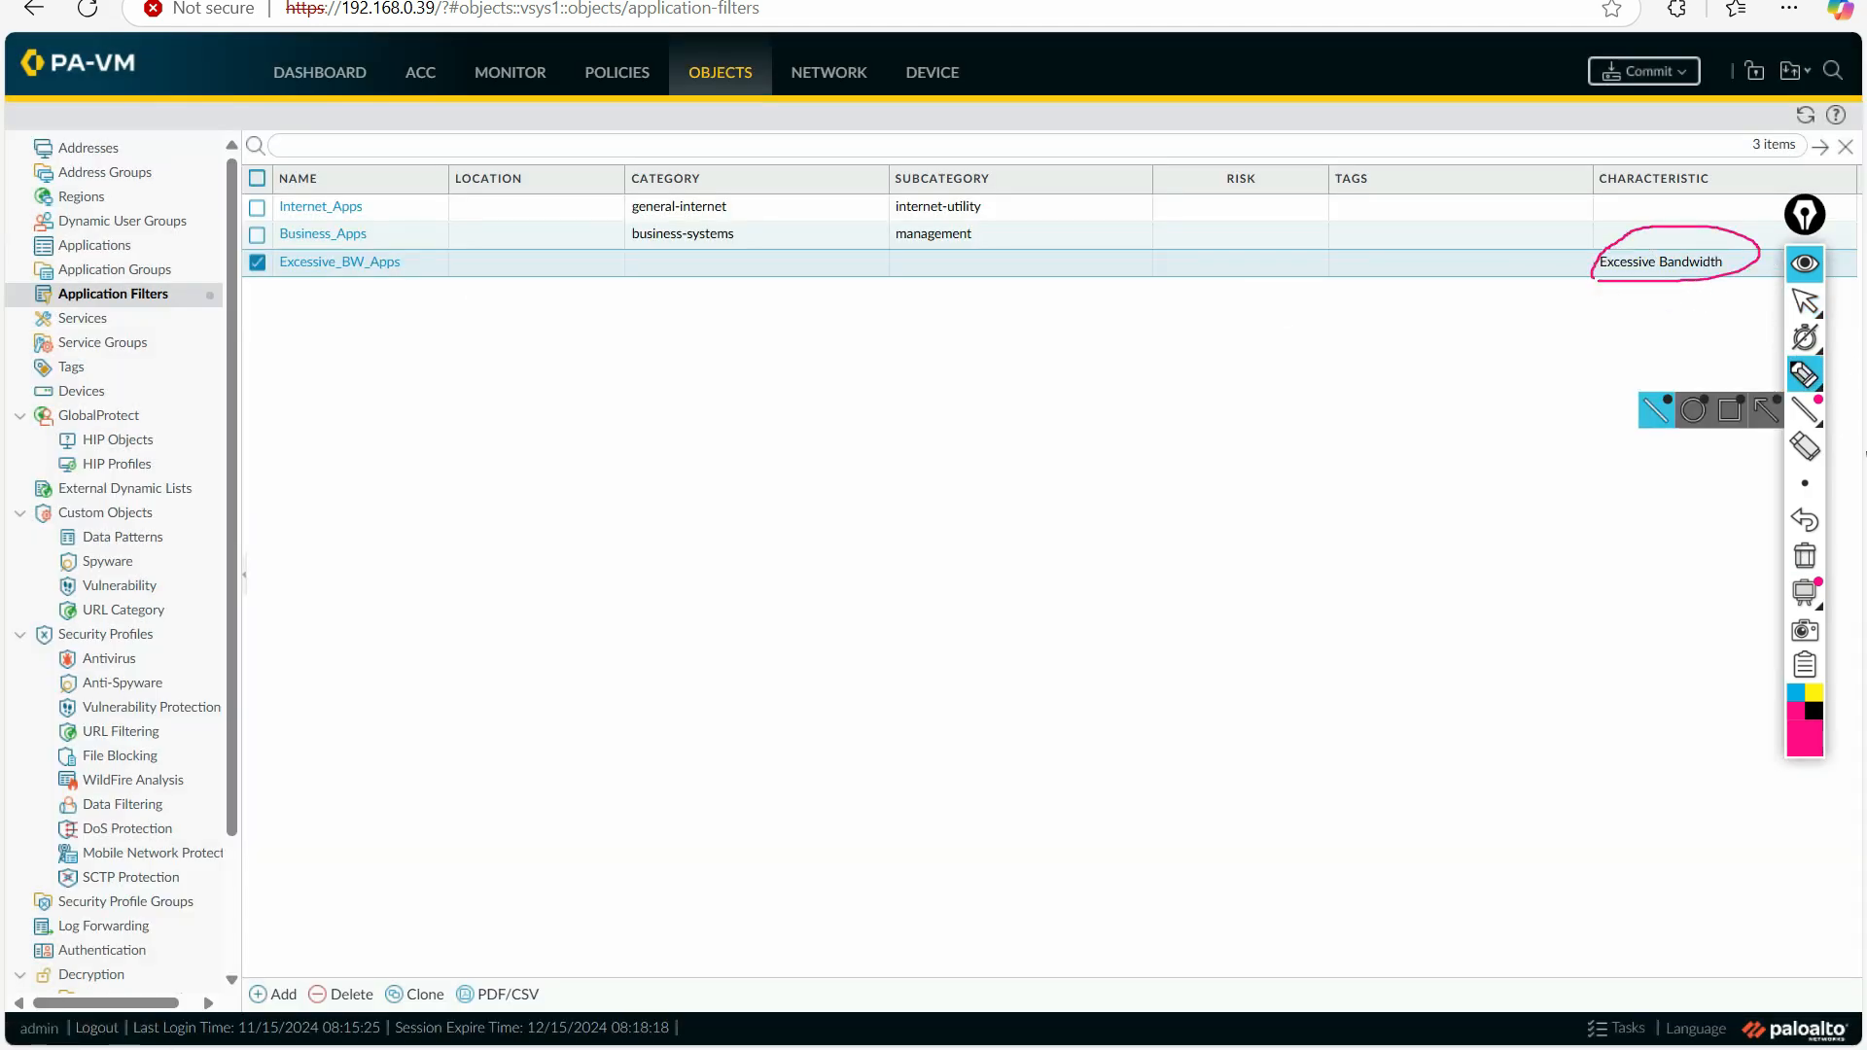
click(1805, 557)
drag(374, 288, 292, 288)
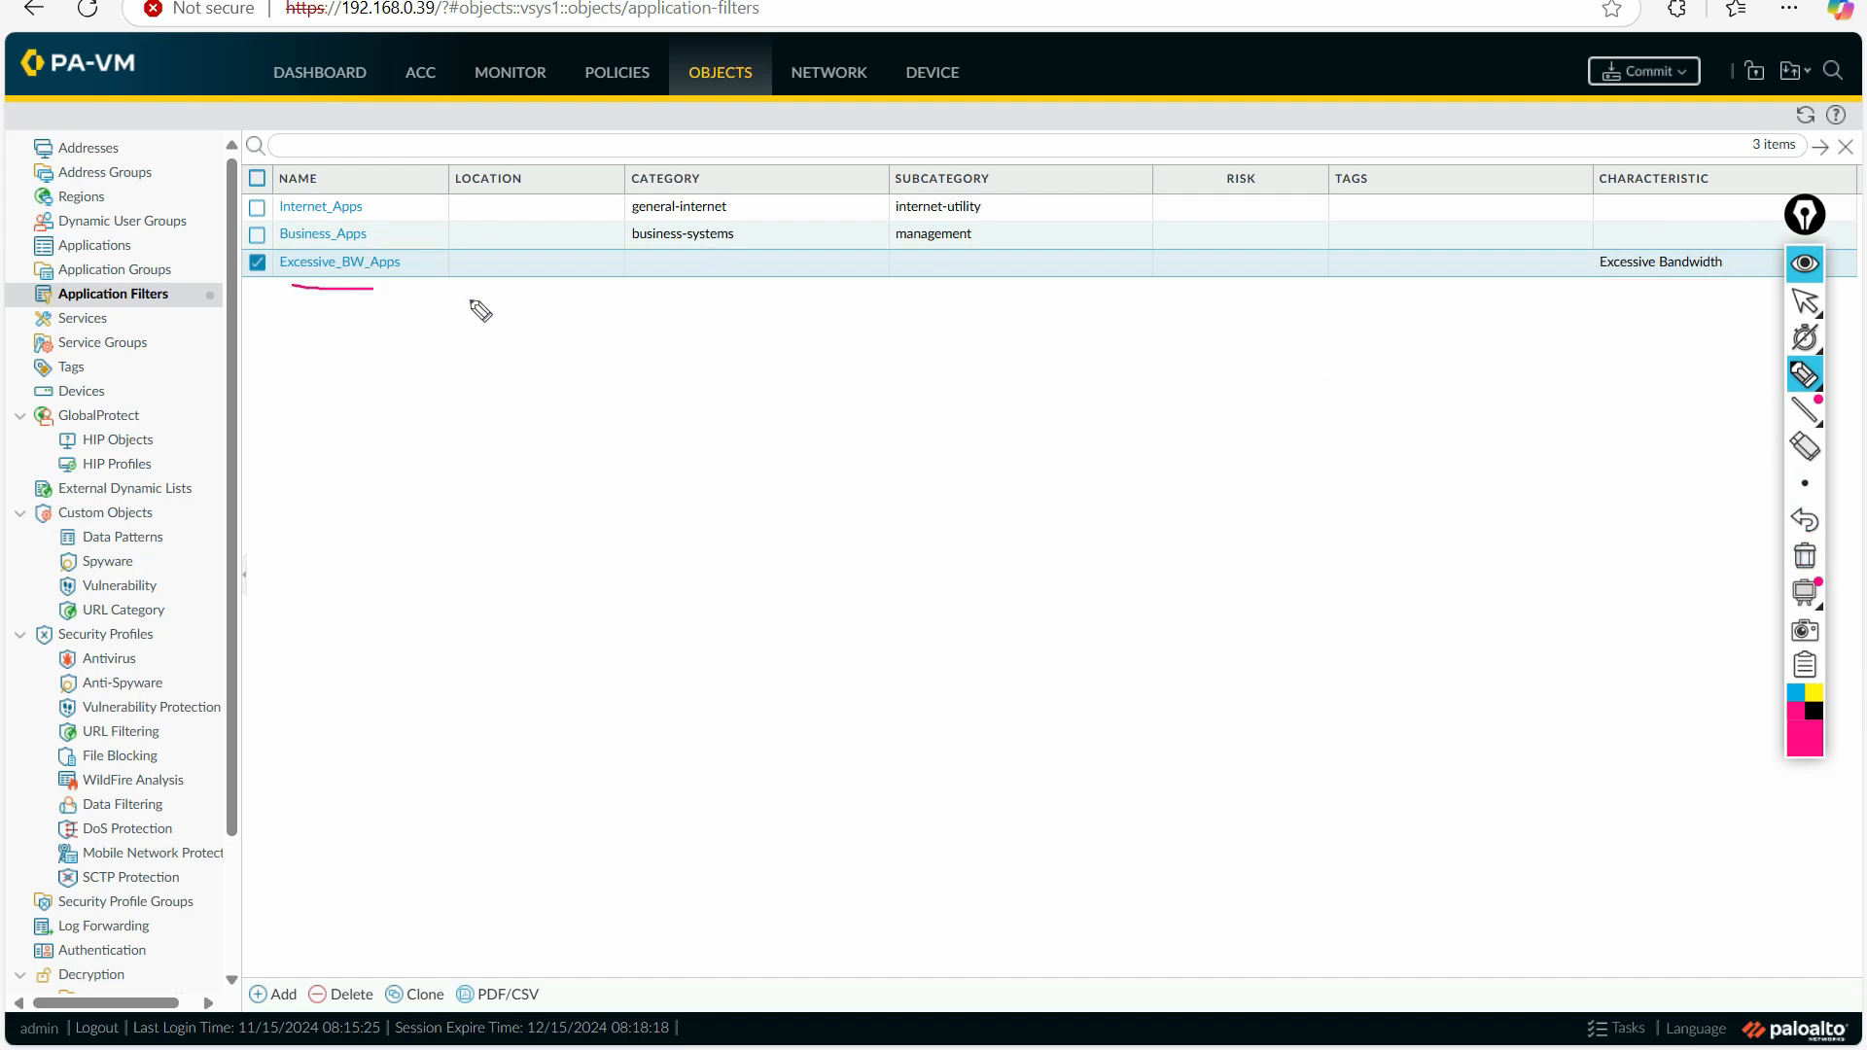
click(1807, 309)
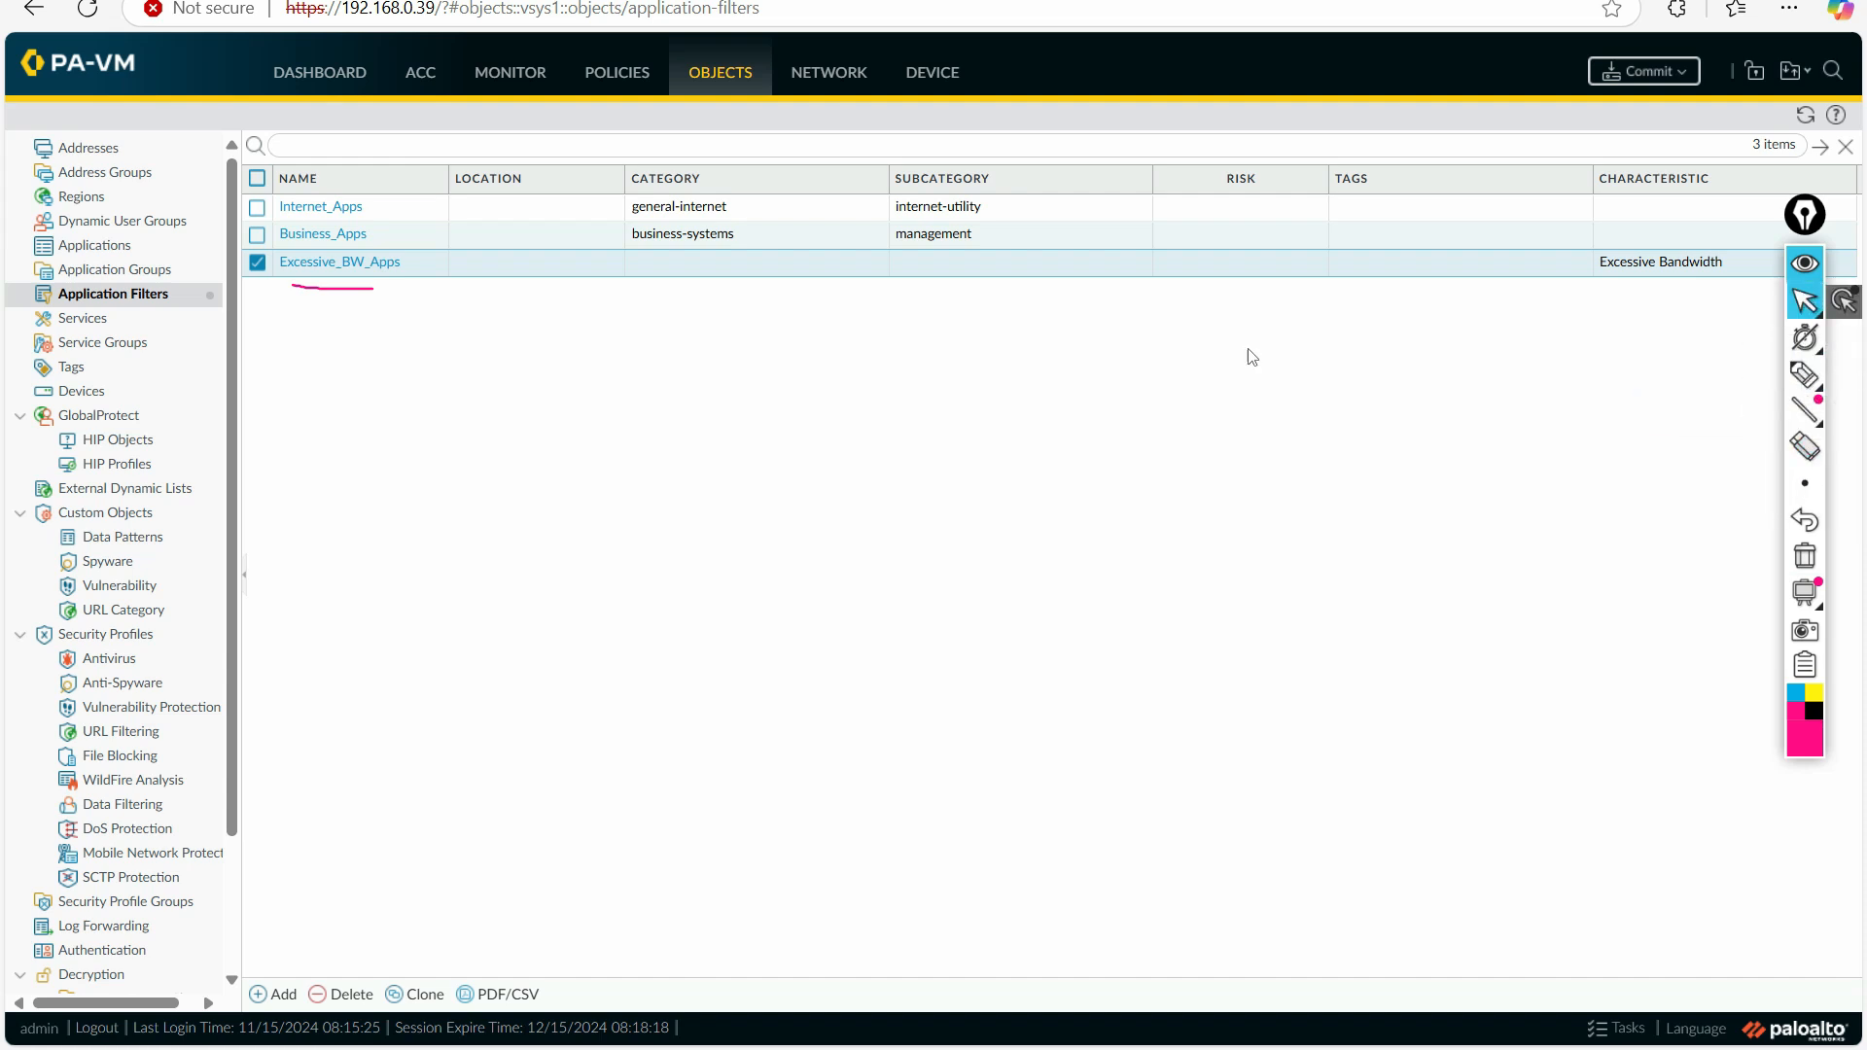
click(1804, 559)
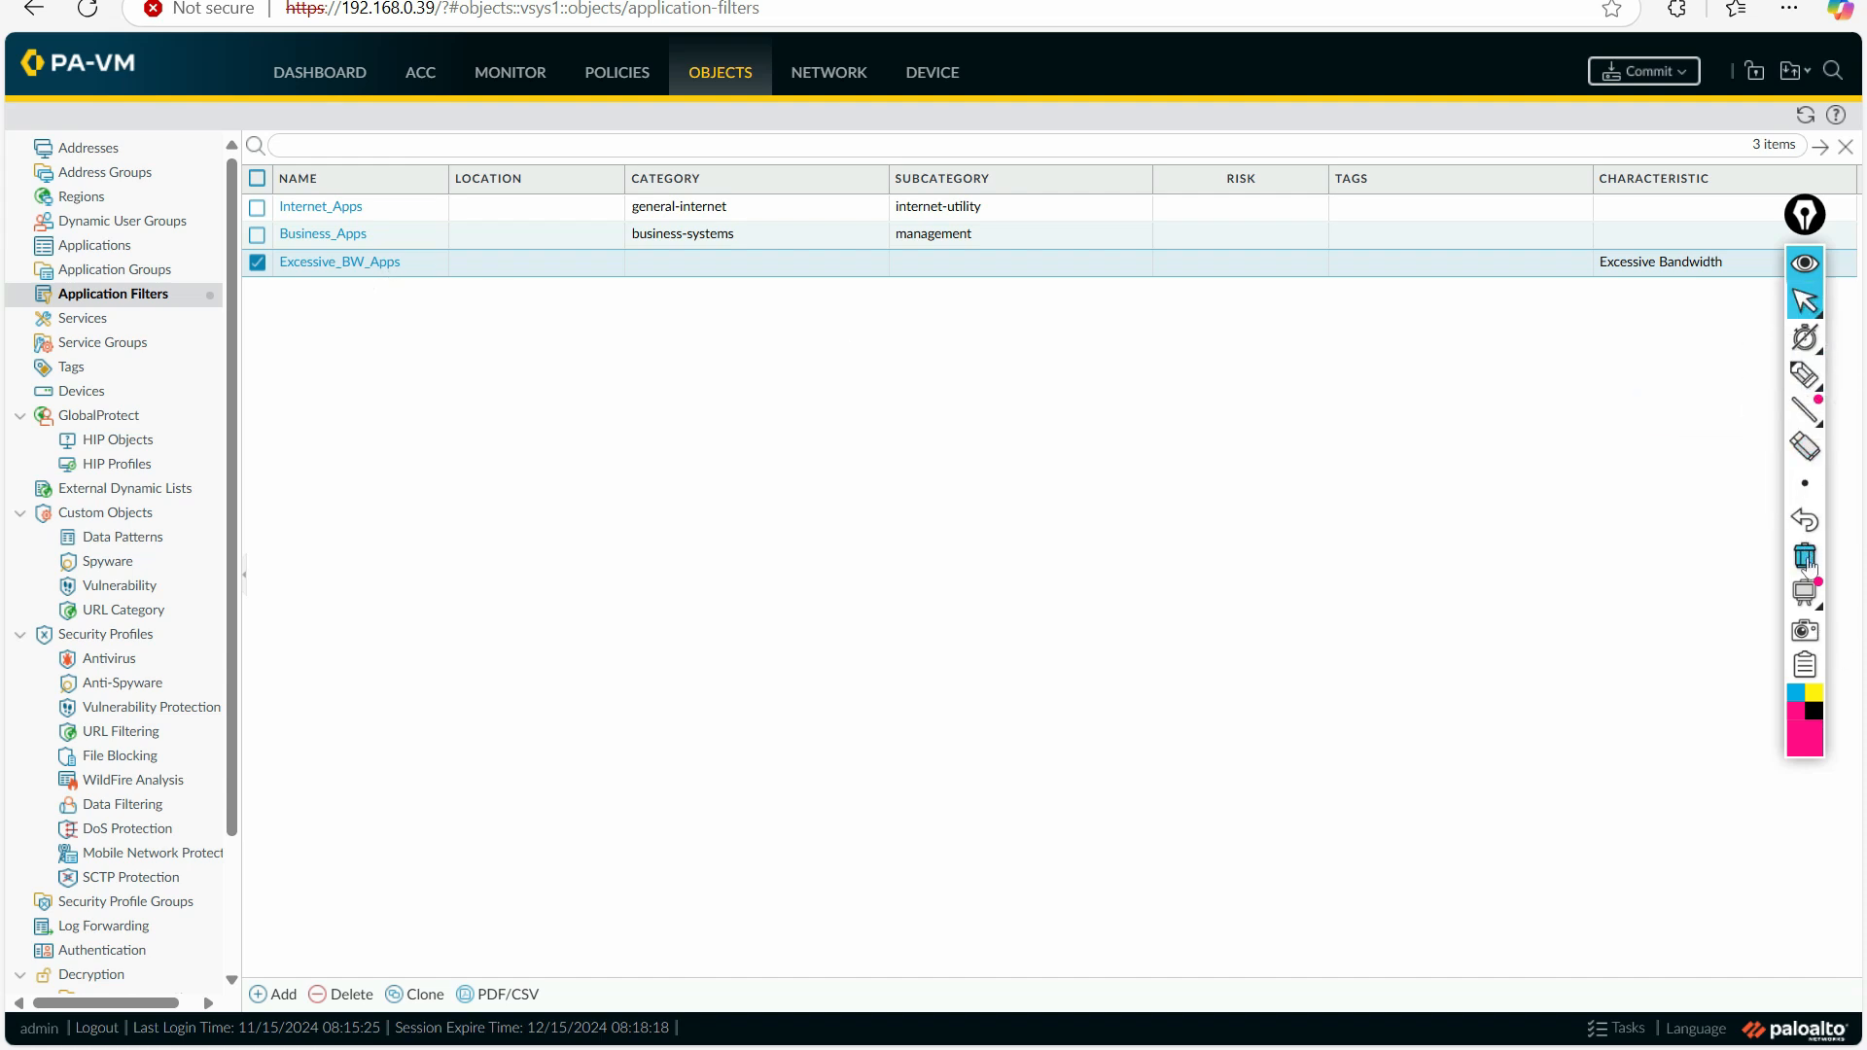
Step: Copy the Internet_Apps filter's name and open the application settings of the Allow_MYSQL_Ports1 security policy rule
click(320, 206)
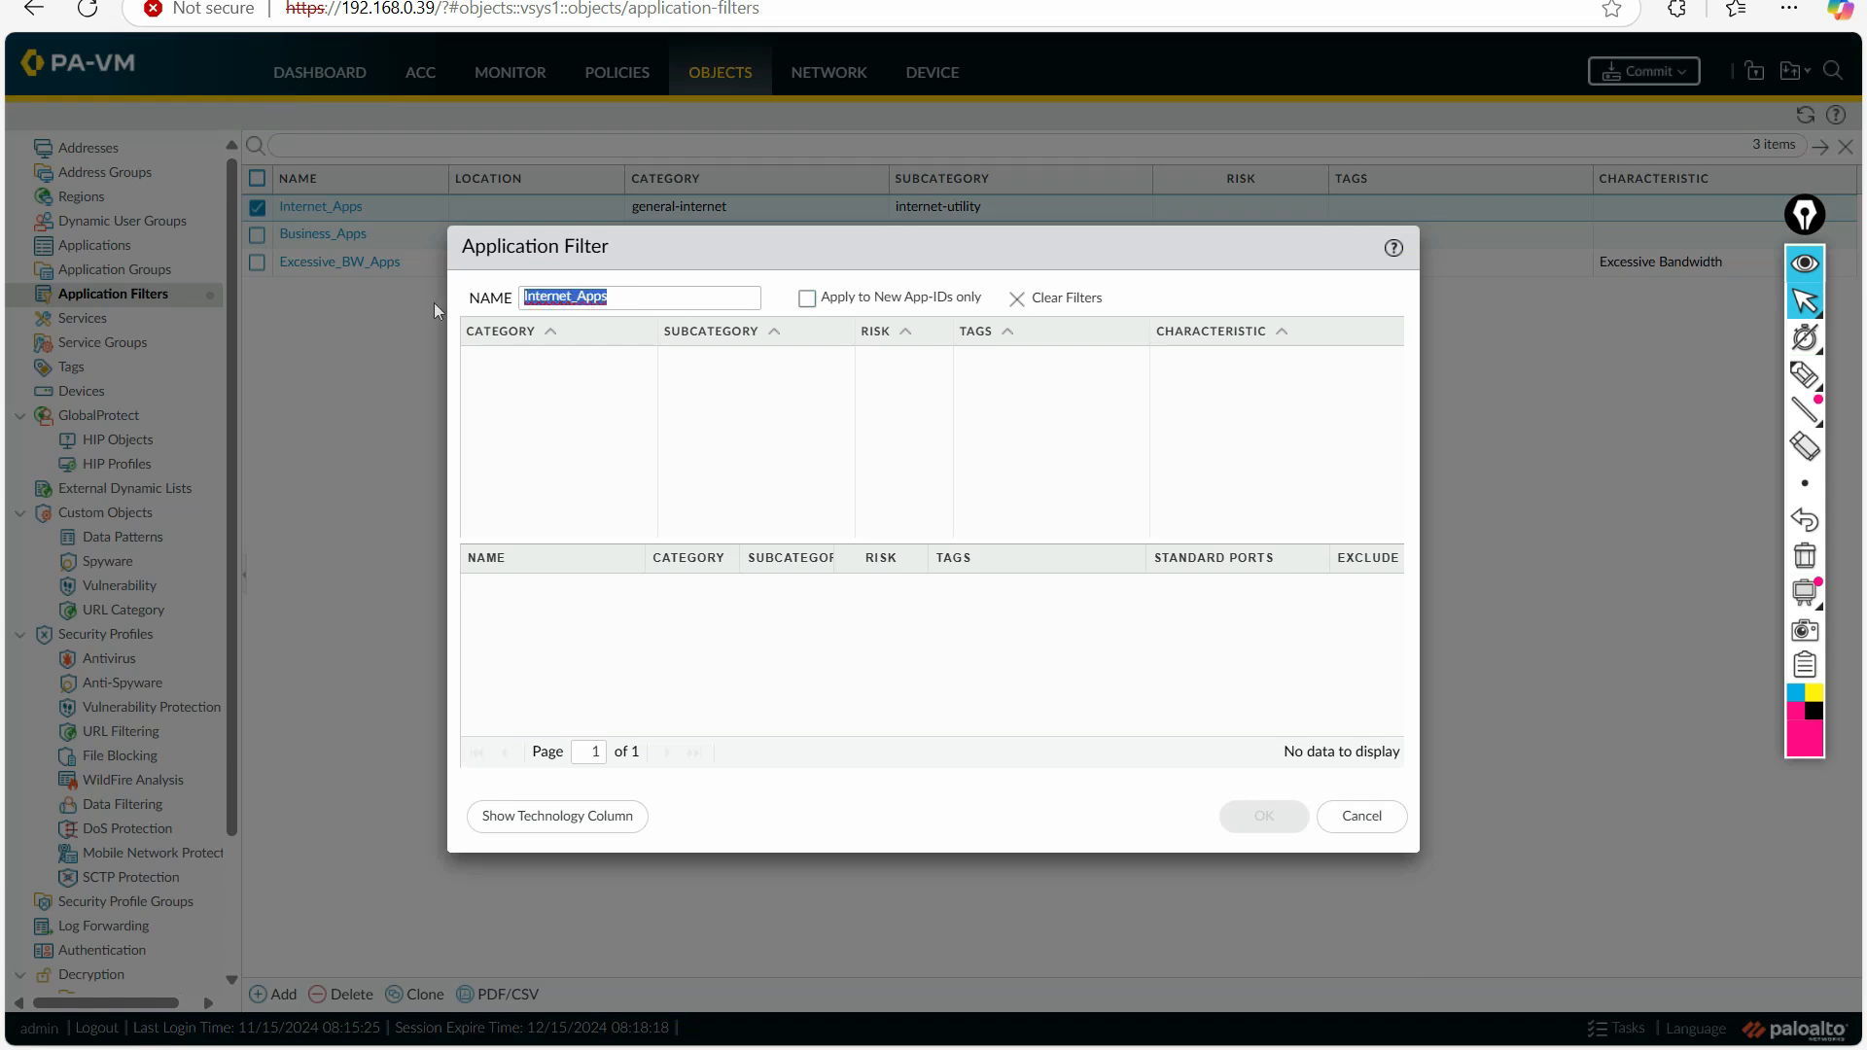
click(1364, 816)
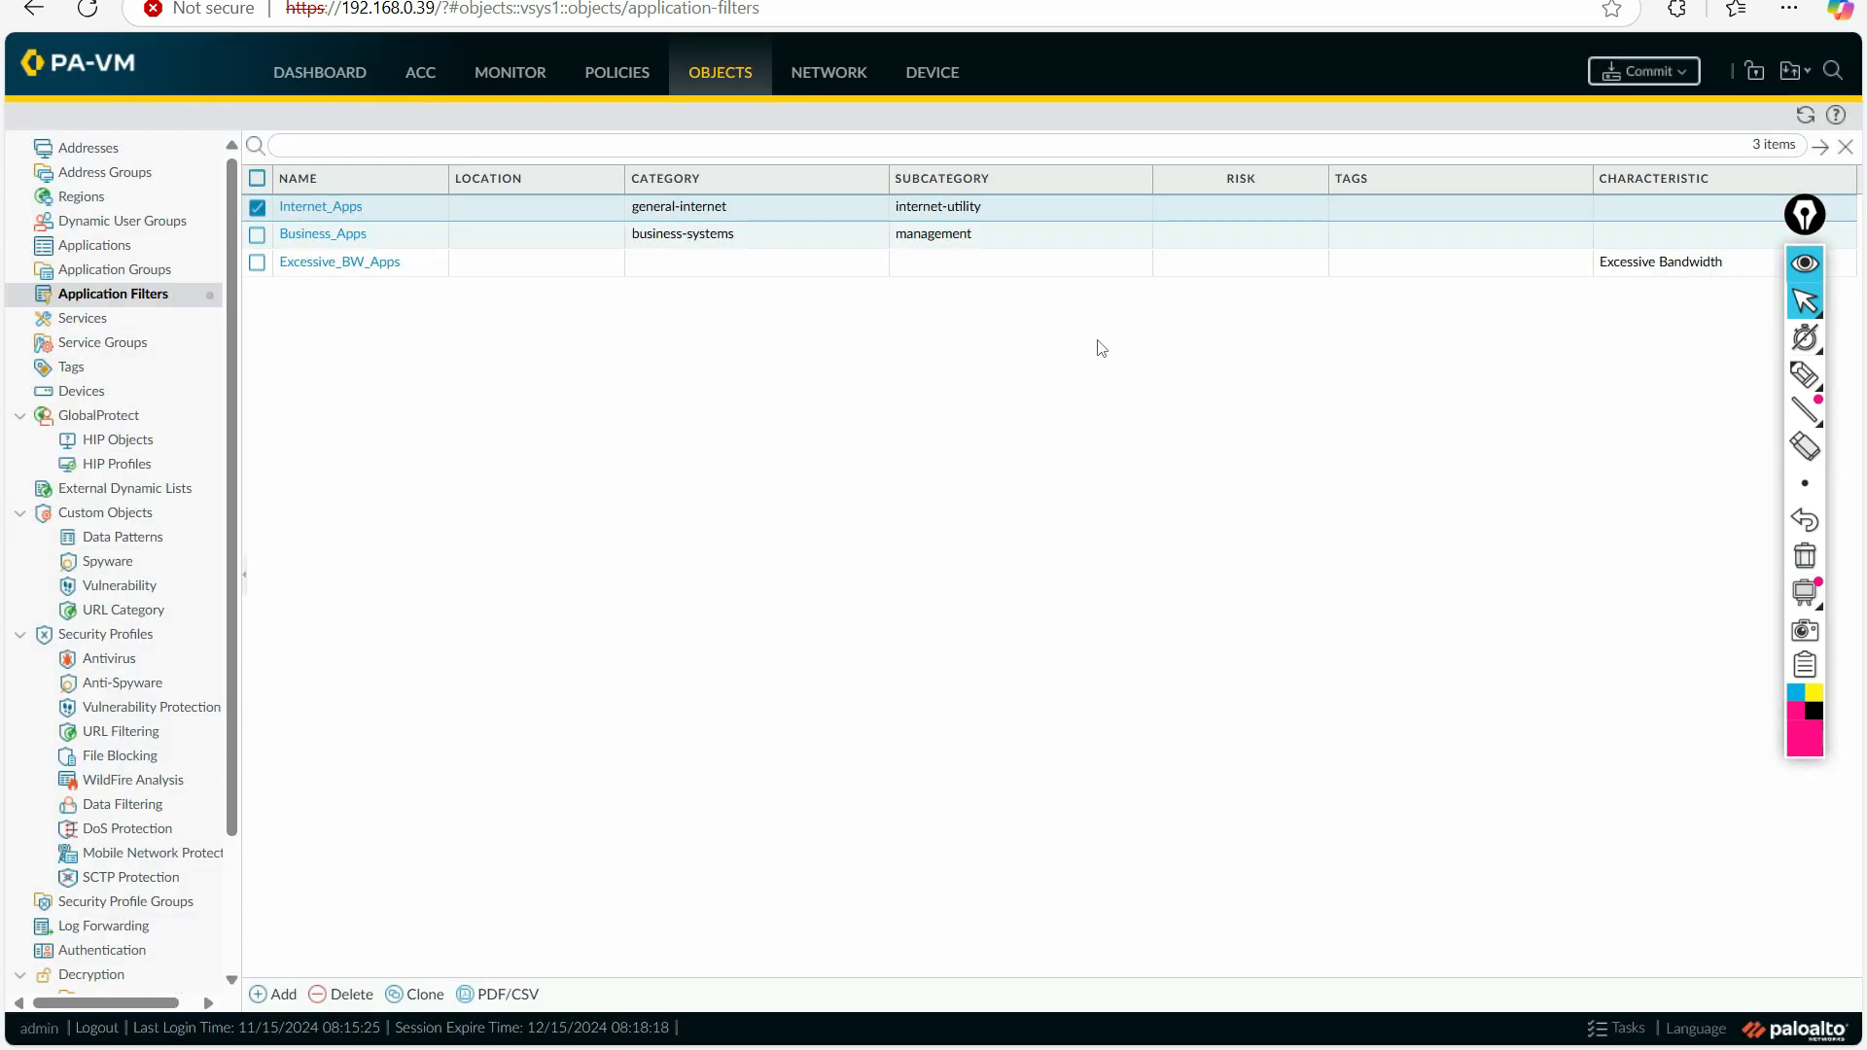
click(612, 91)
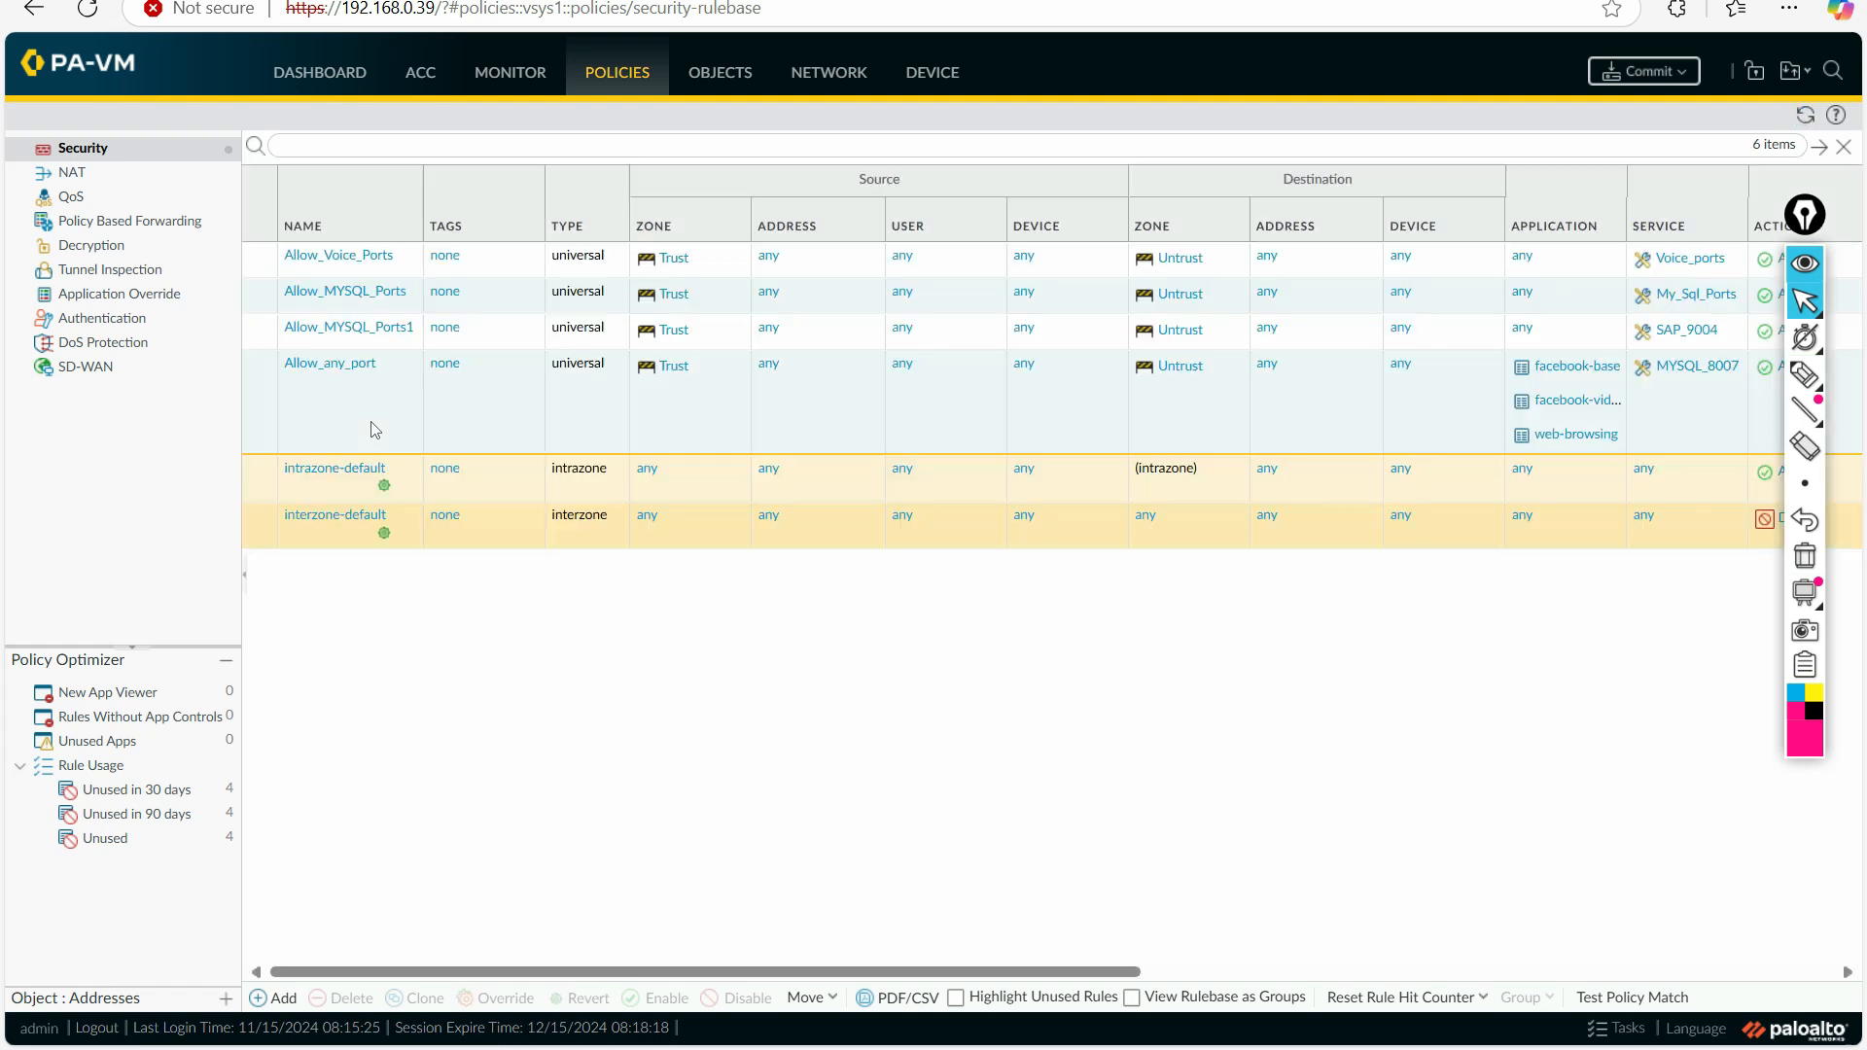
click(340, 327)
click(620, 381)
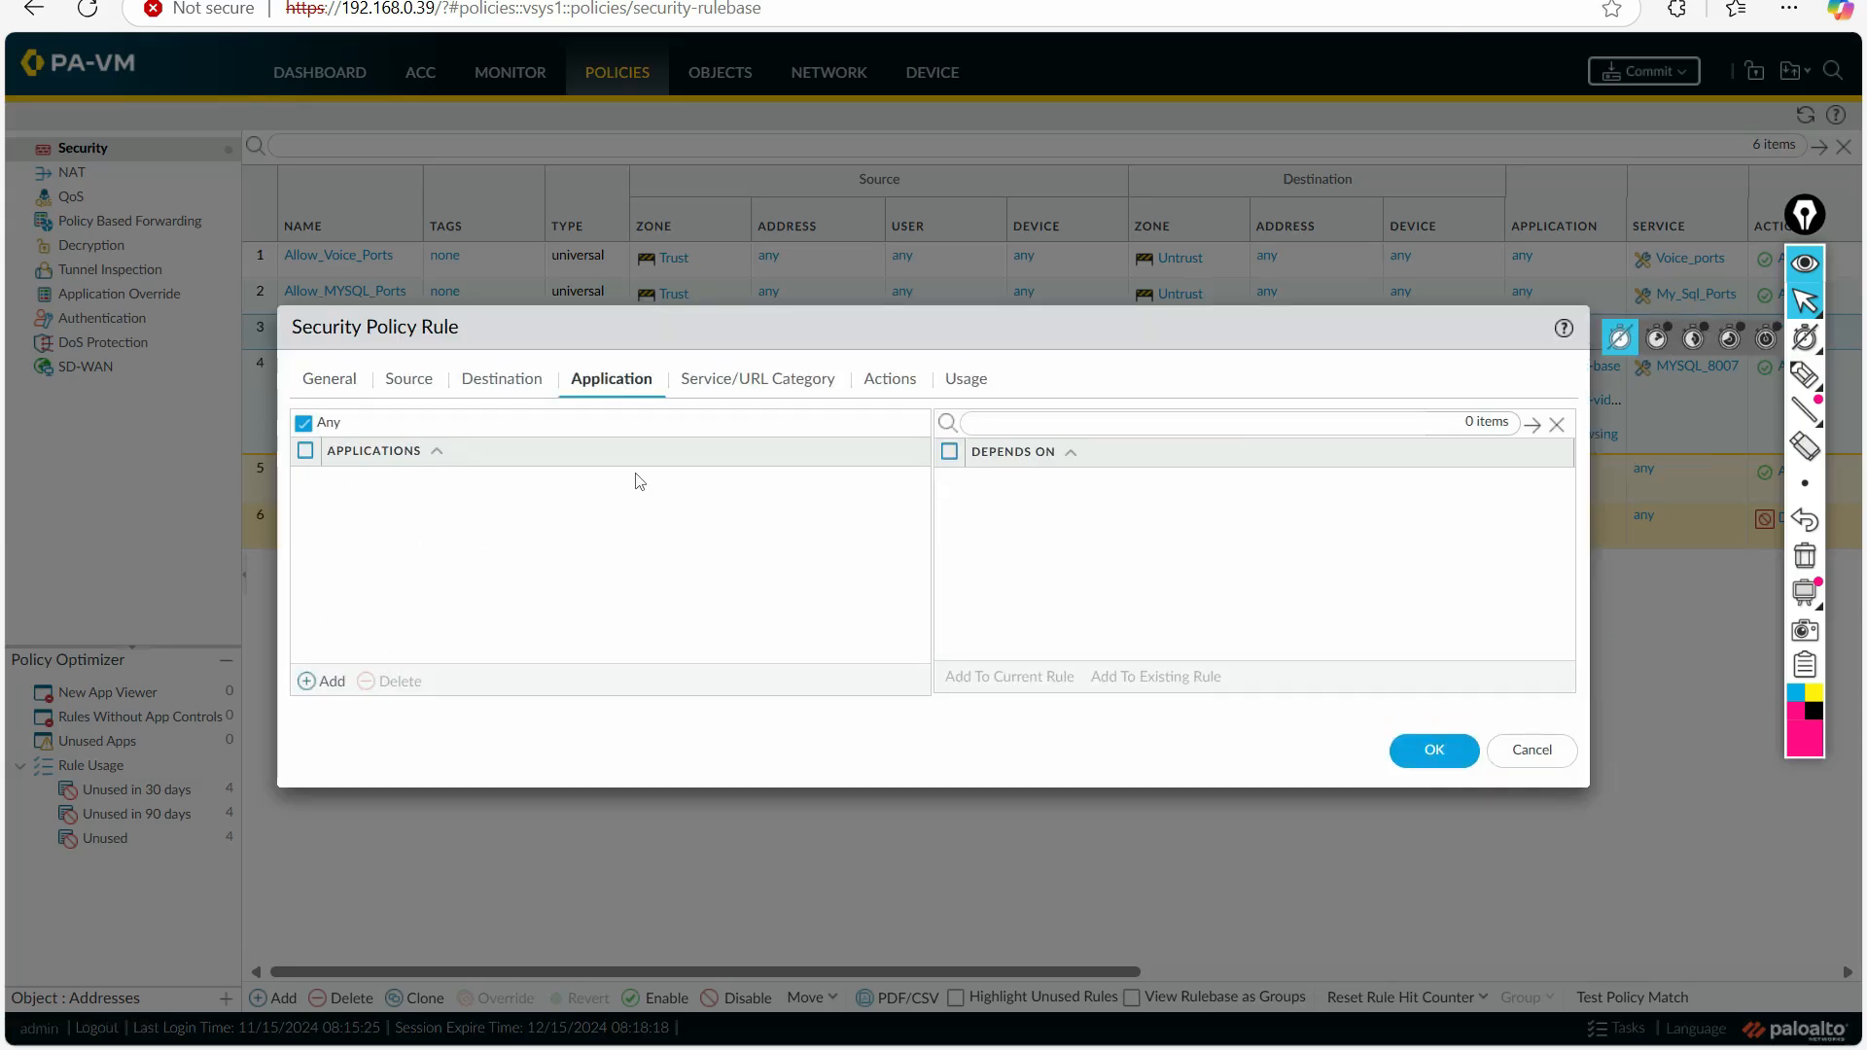
Step: Circle the Application heading in the security policy rule with the annotation pen, and erase the mark
click(1817, 407)
click(1805, 374)
mouse_move(637, 358)
mouse_down()
mouse_move(557, 384)
mouse_move(642, 368)
mouse_up()
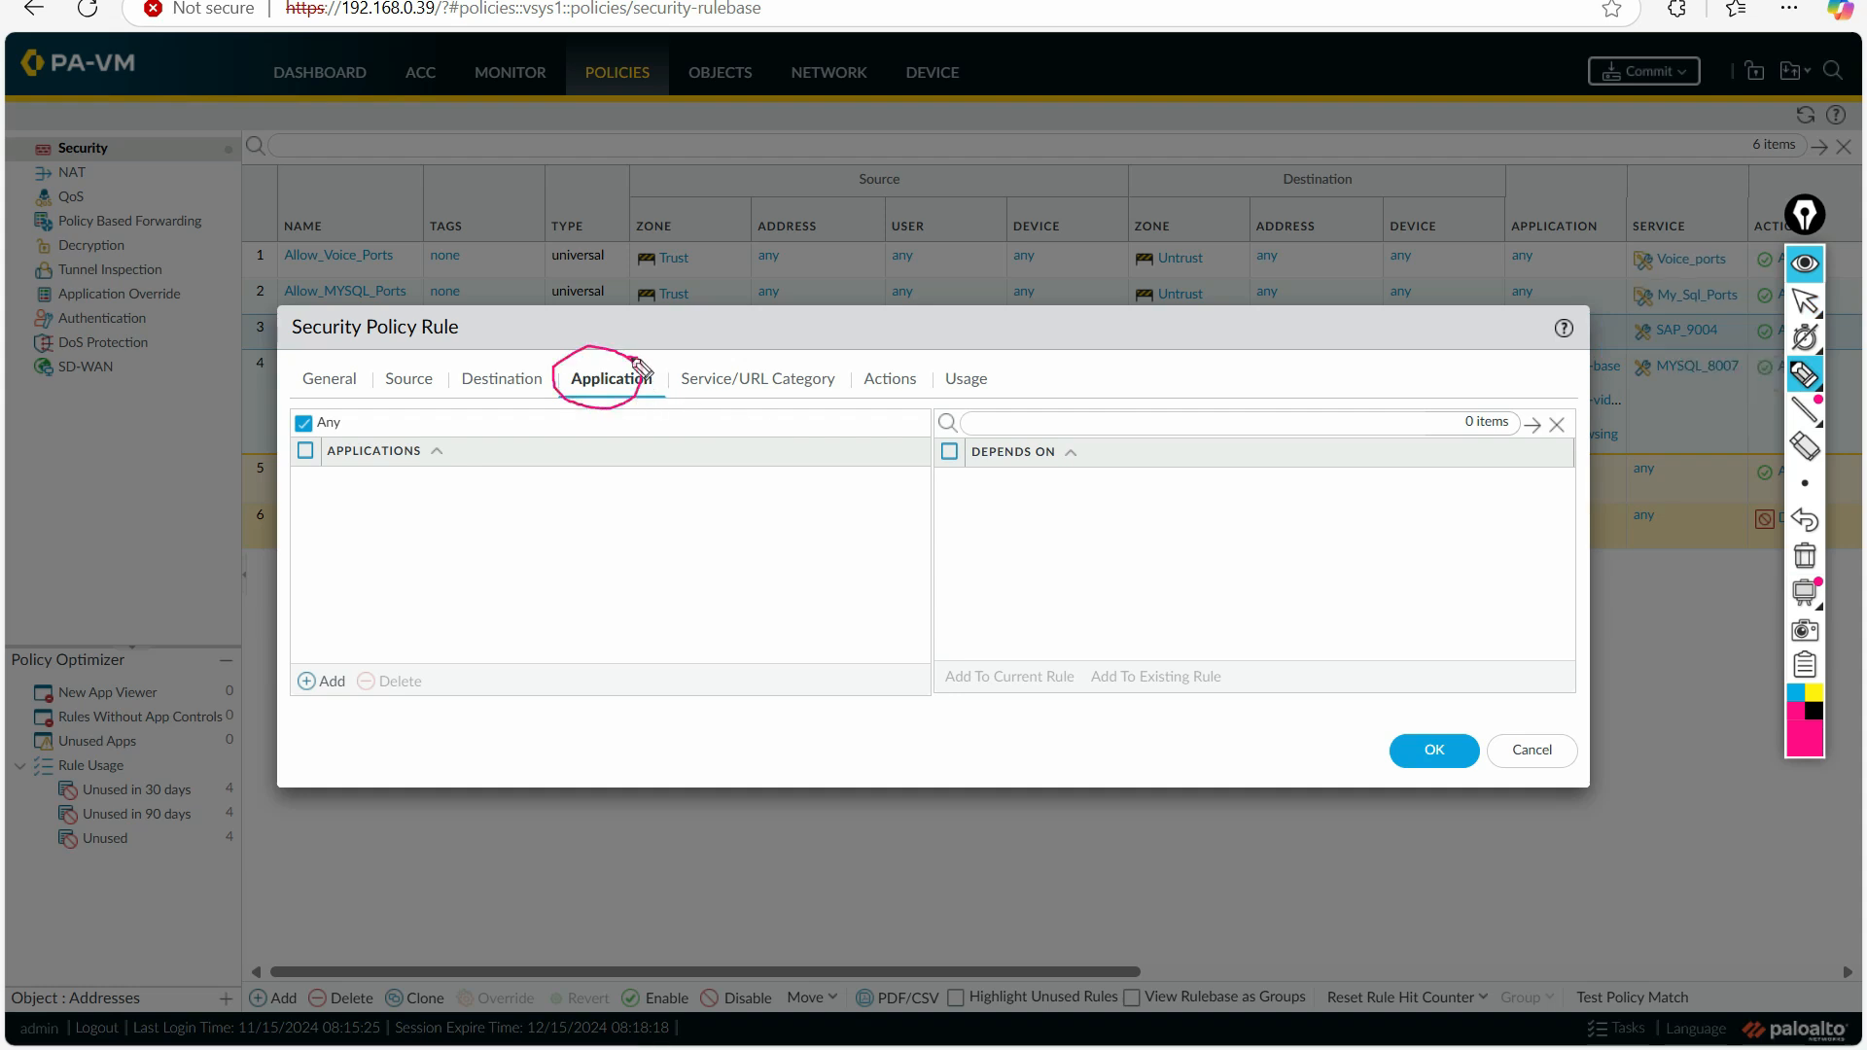
click(1805, 301)
click(1805, 555)
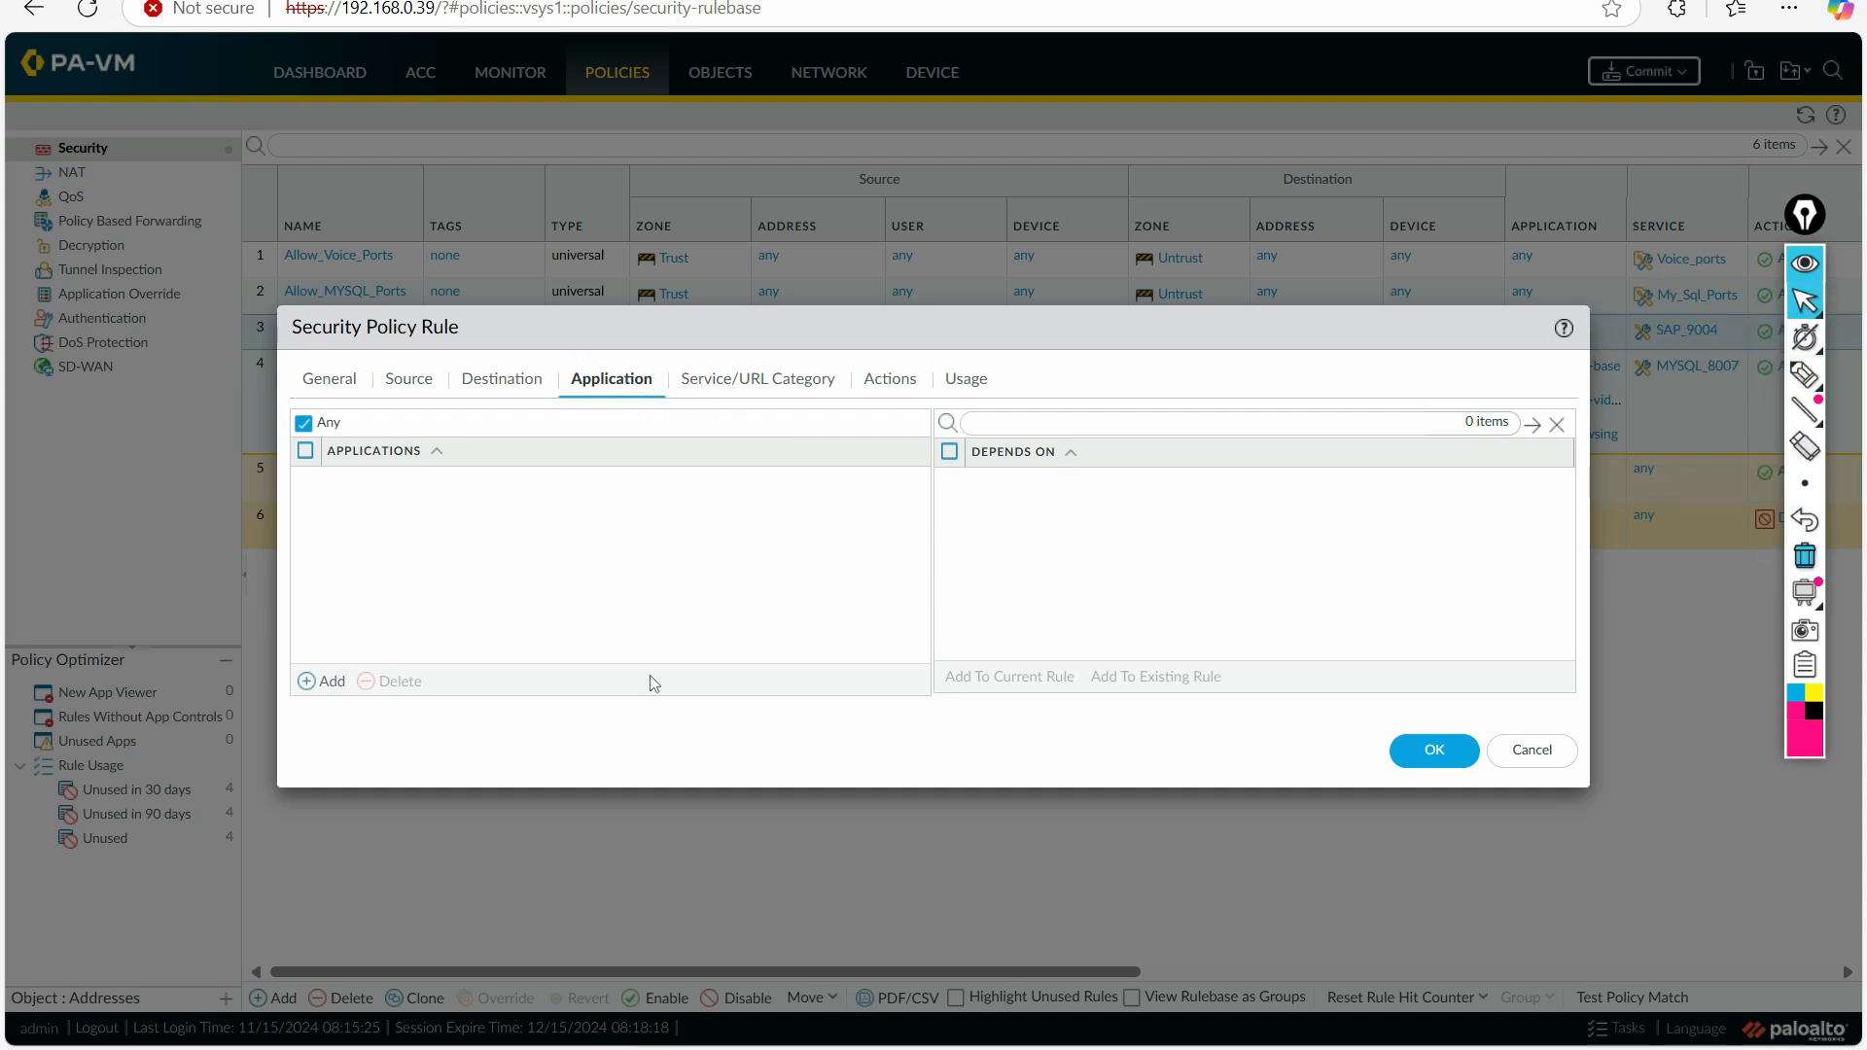
Step: Add the Internet_Apps application filter to the security policy rule's applications
click(323, 684)
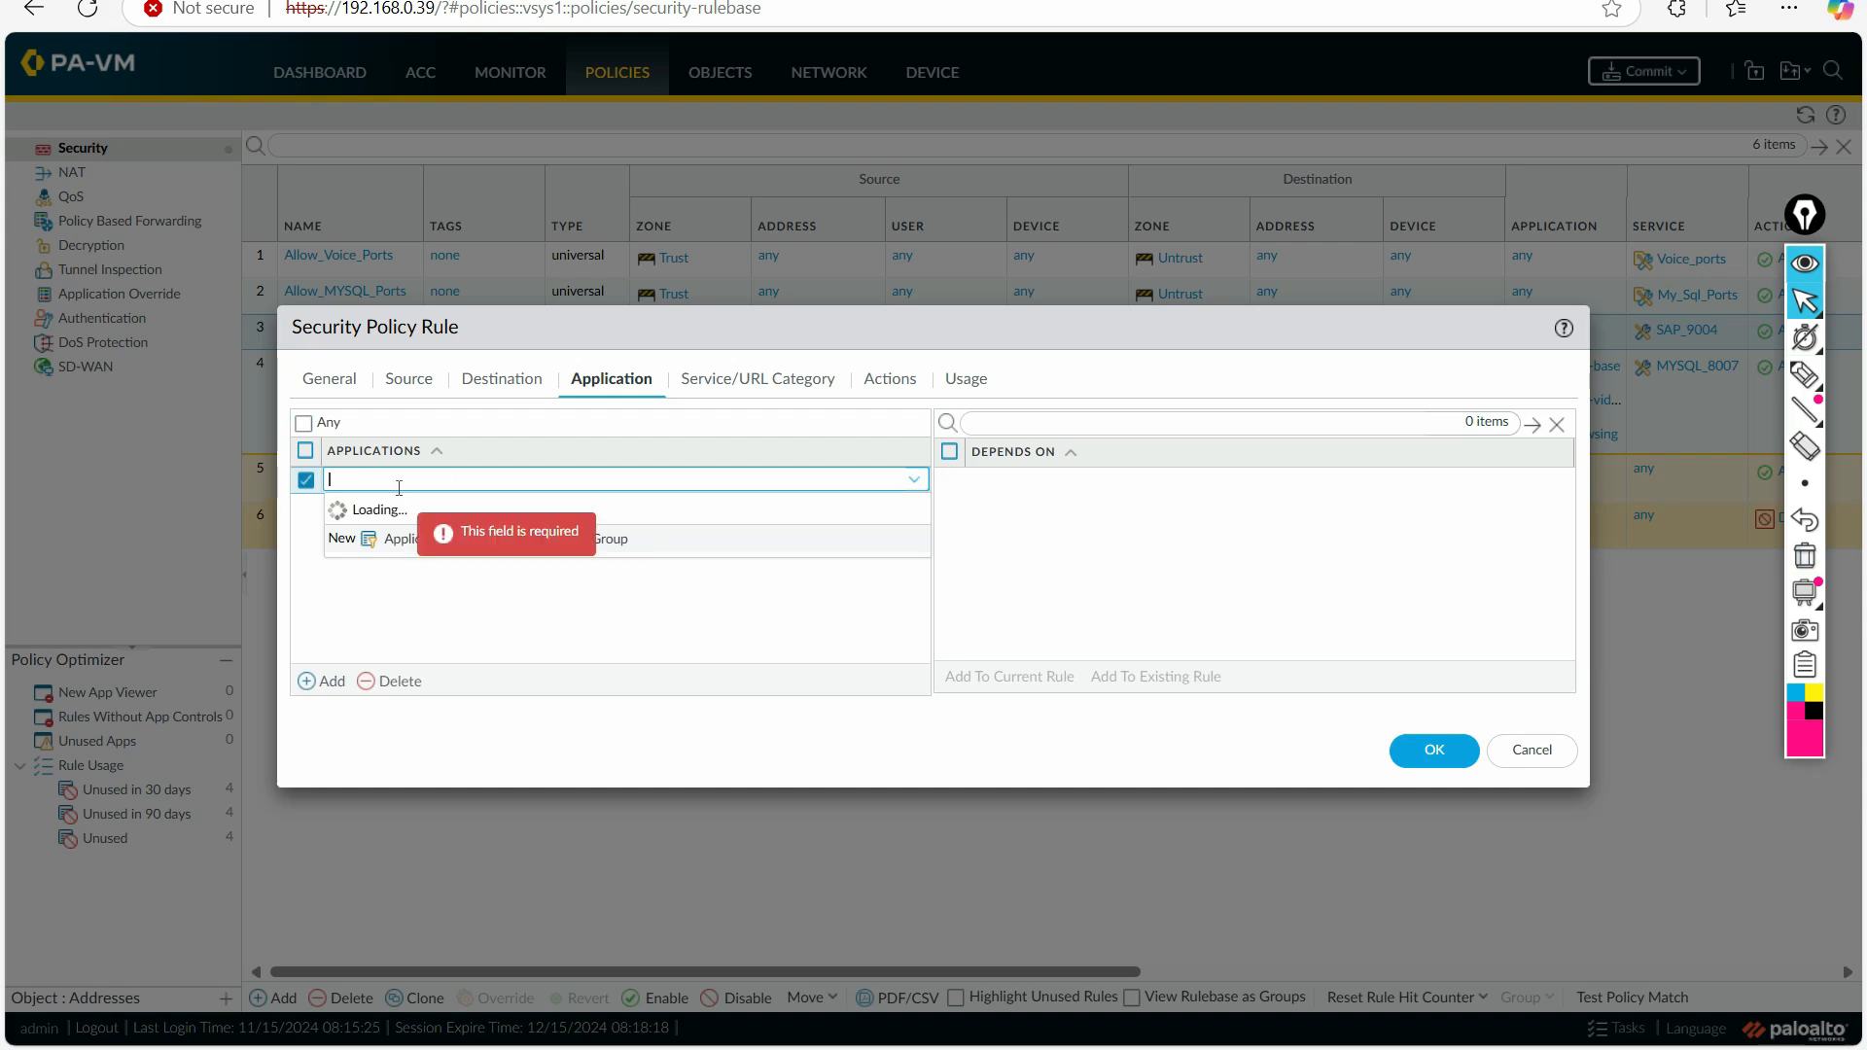
text(Internet_Apps)
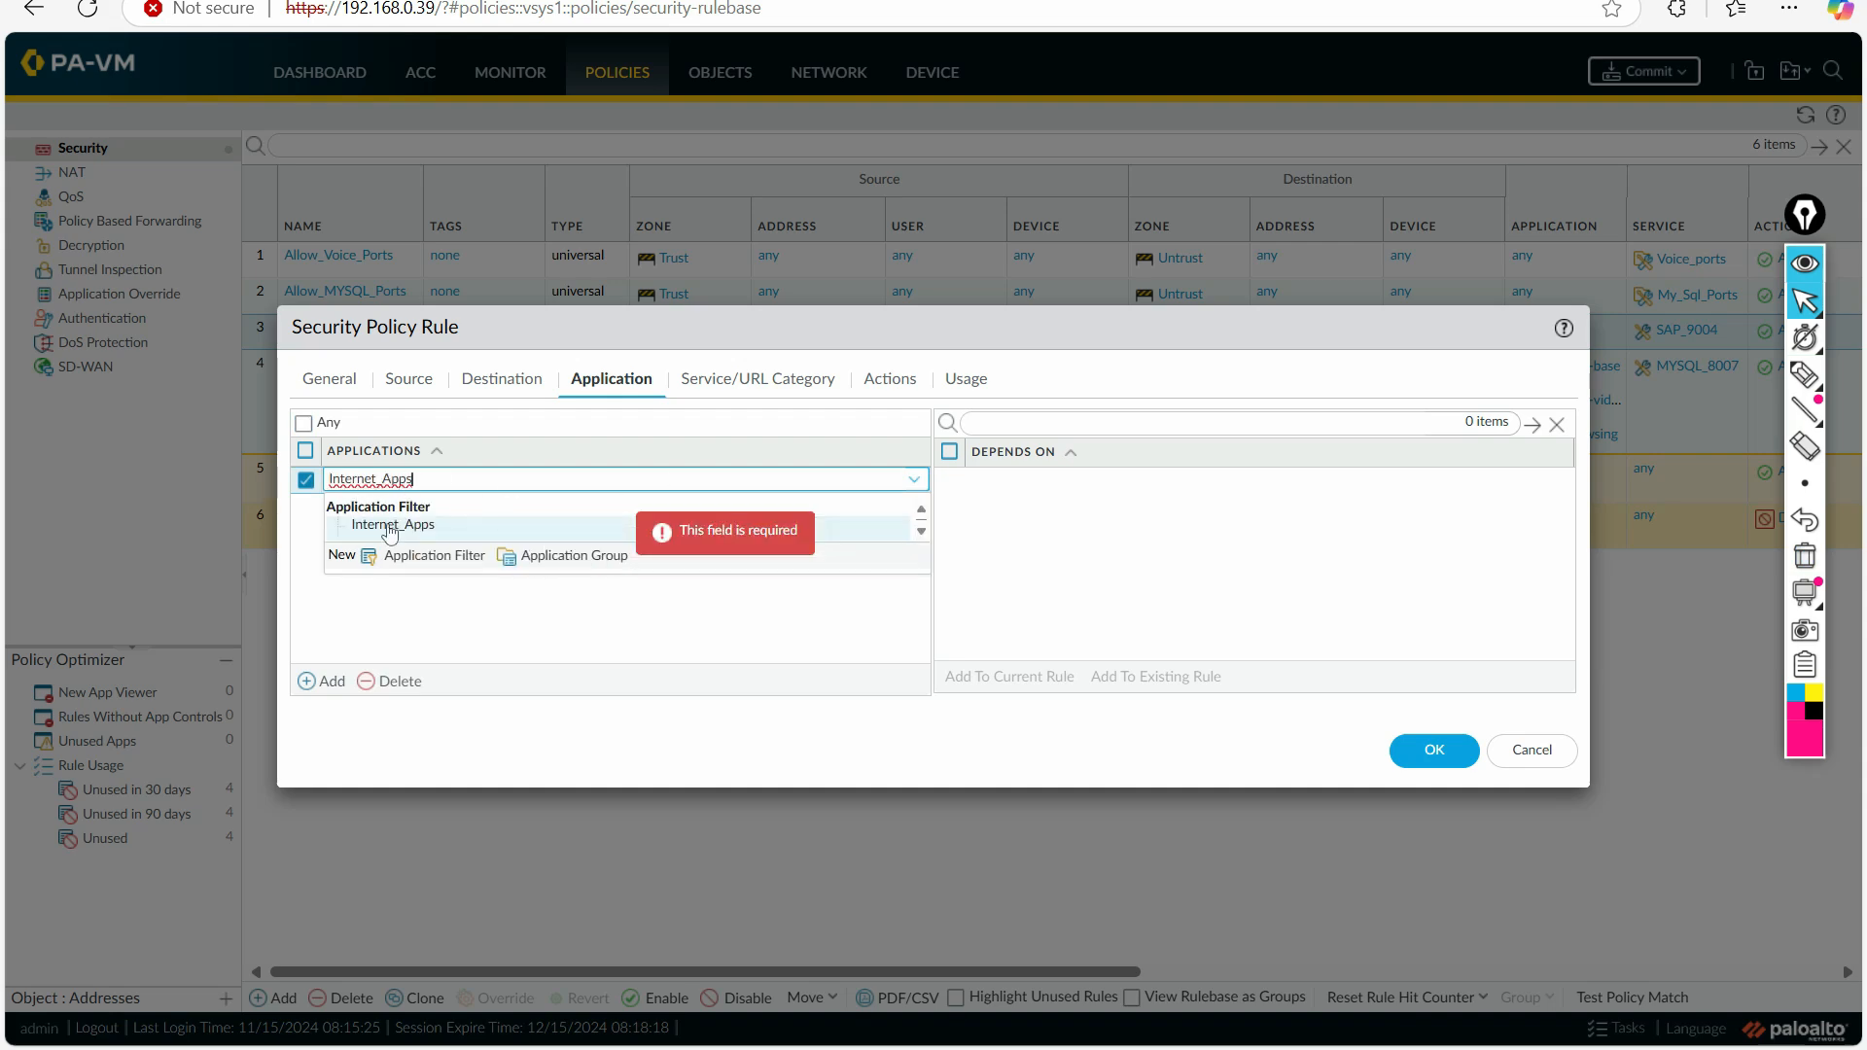
click(389, 530)
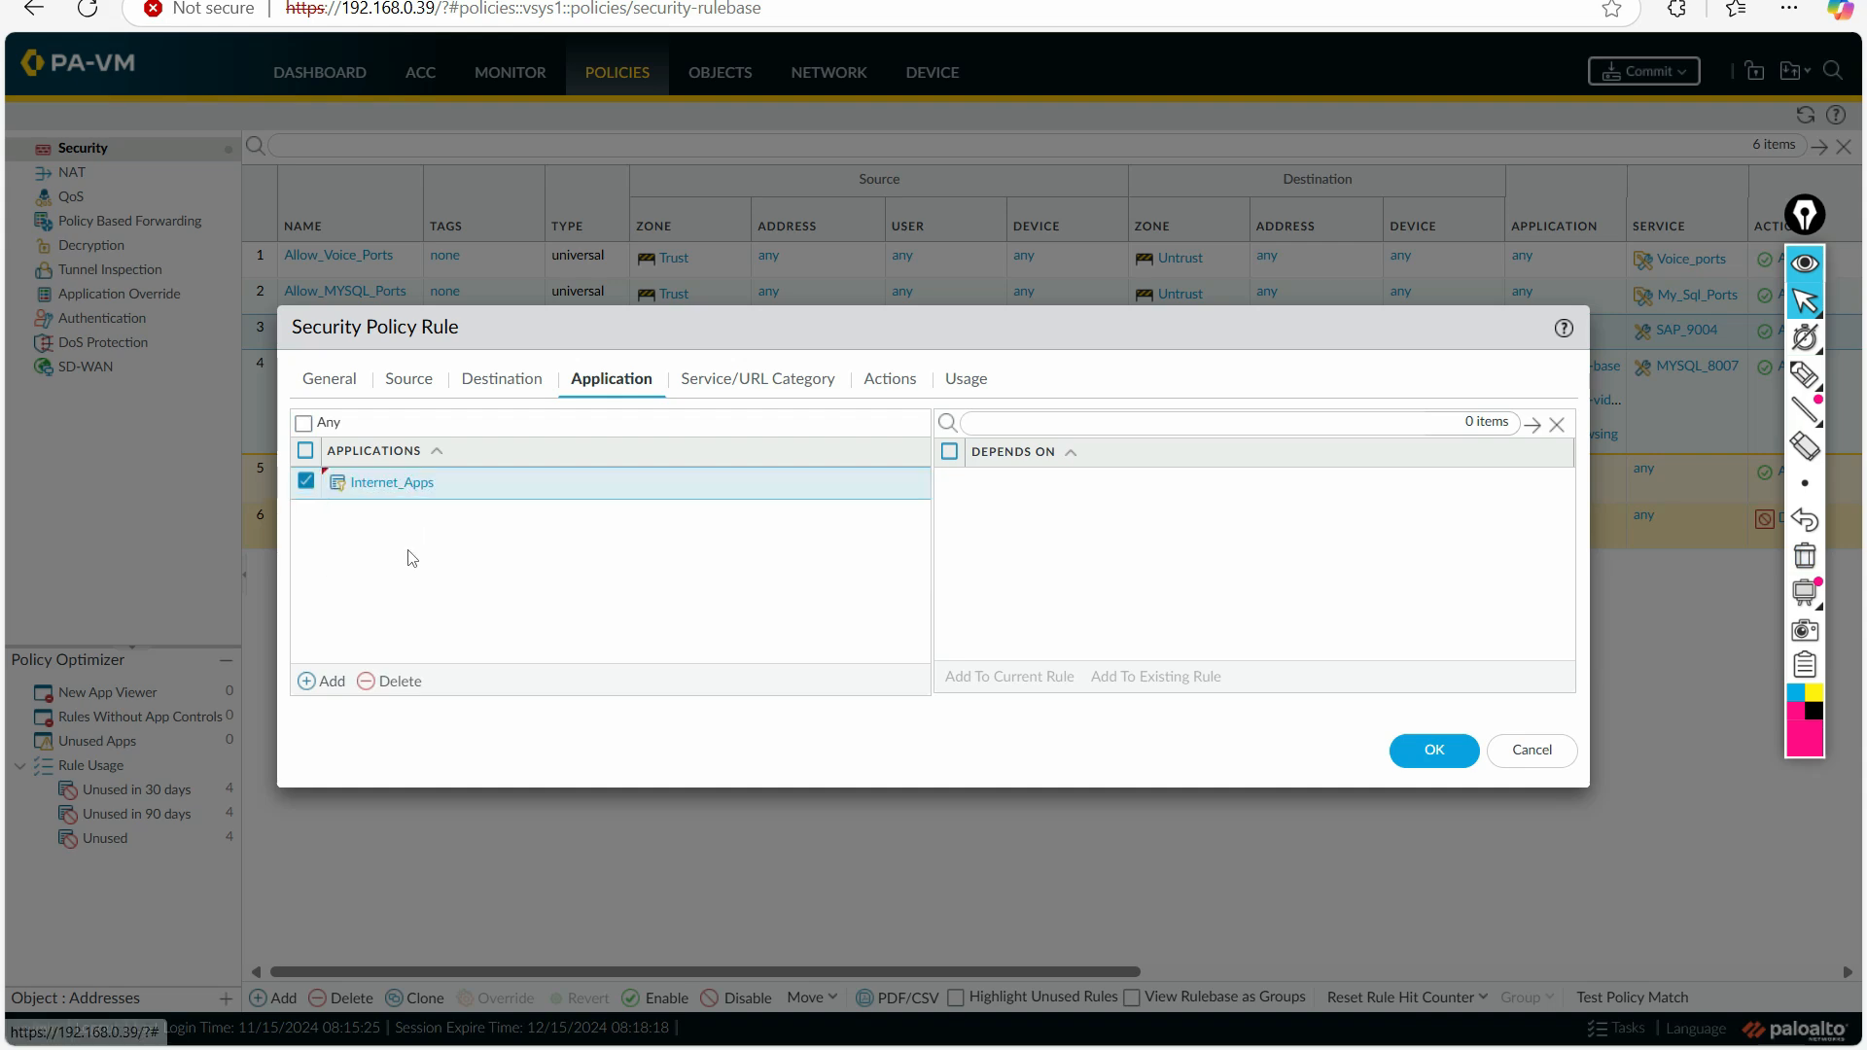
Step: Save the Allow_MYSQL_Ports1 rule, then underline its Internet_Apps application with the annotation pen and erase the mark
click(1435, 750)
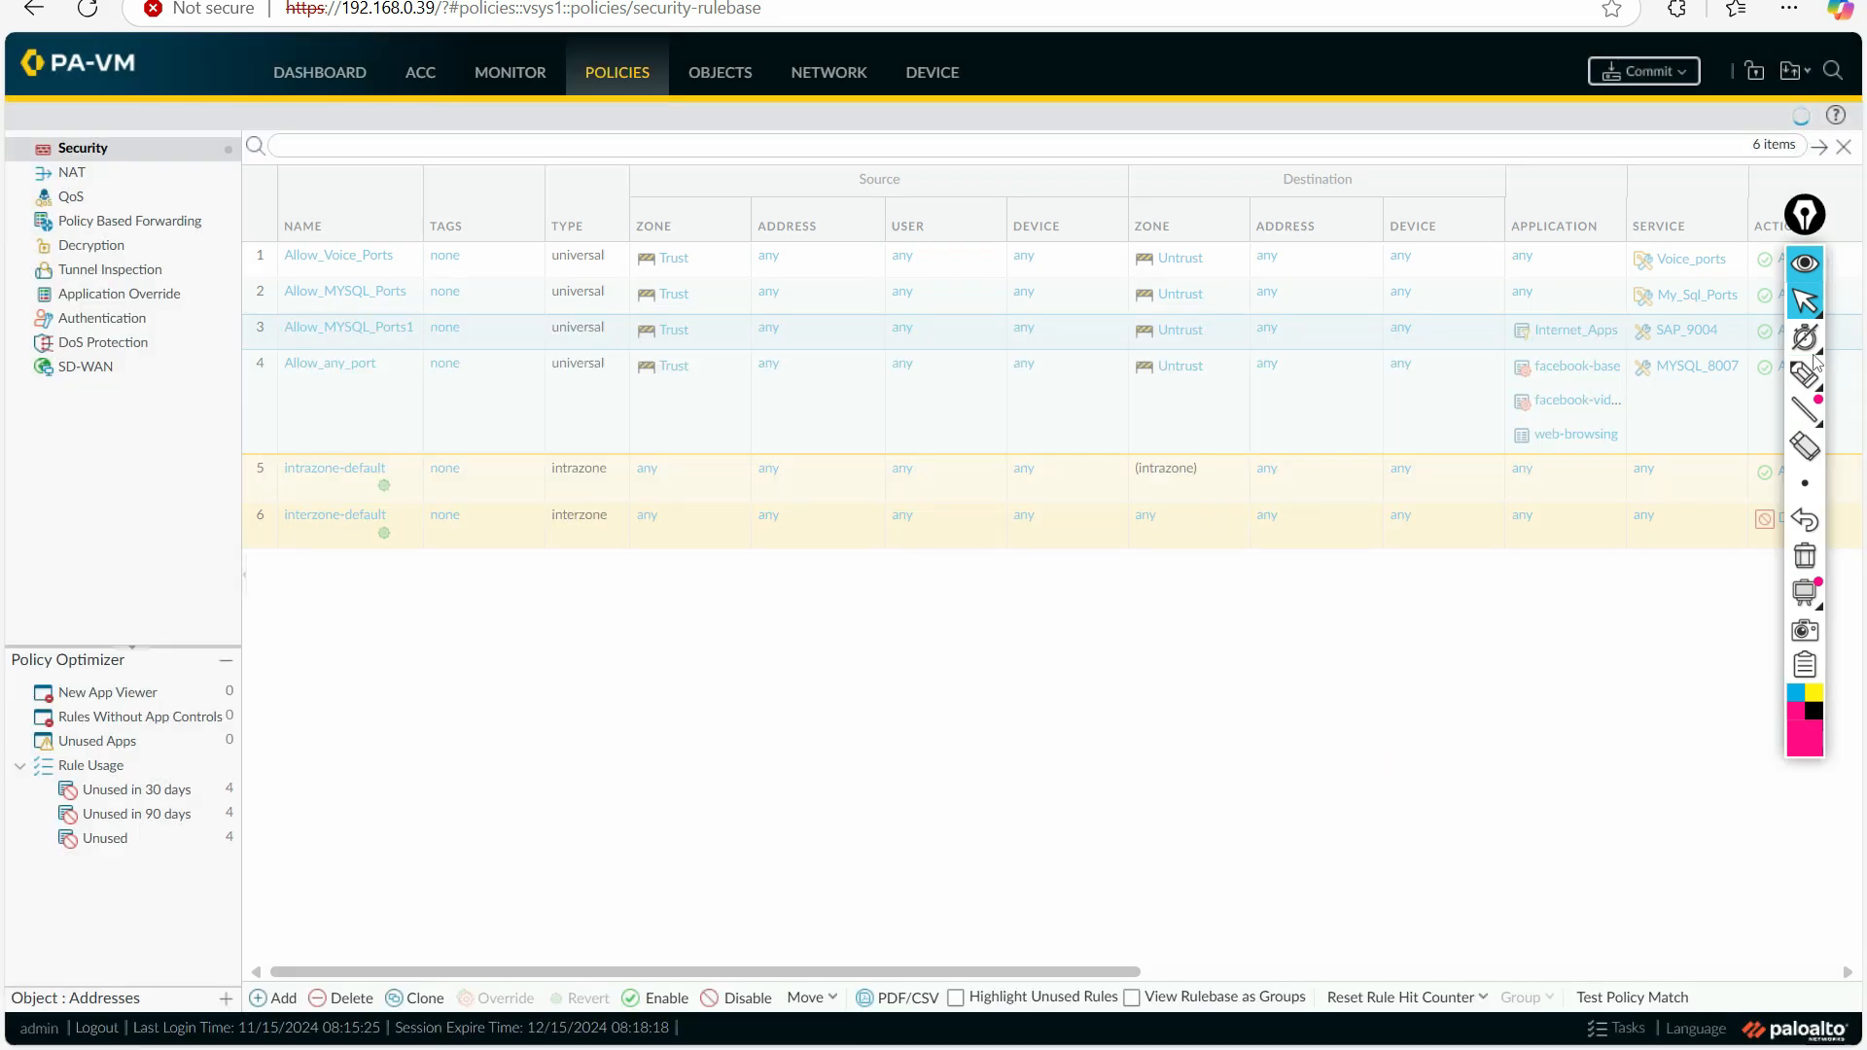
click(1805, 375)
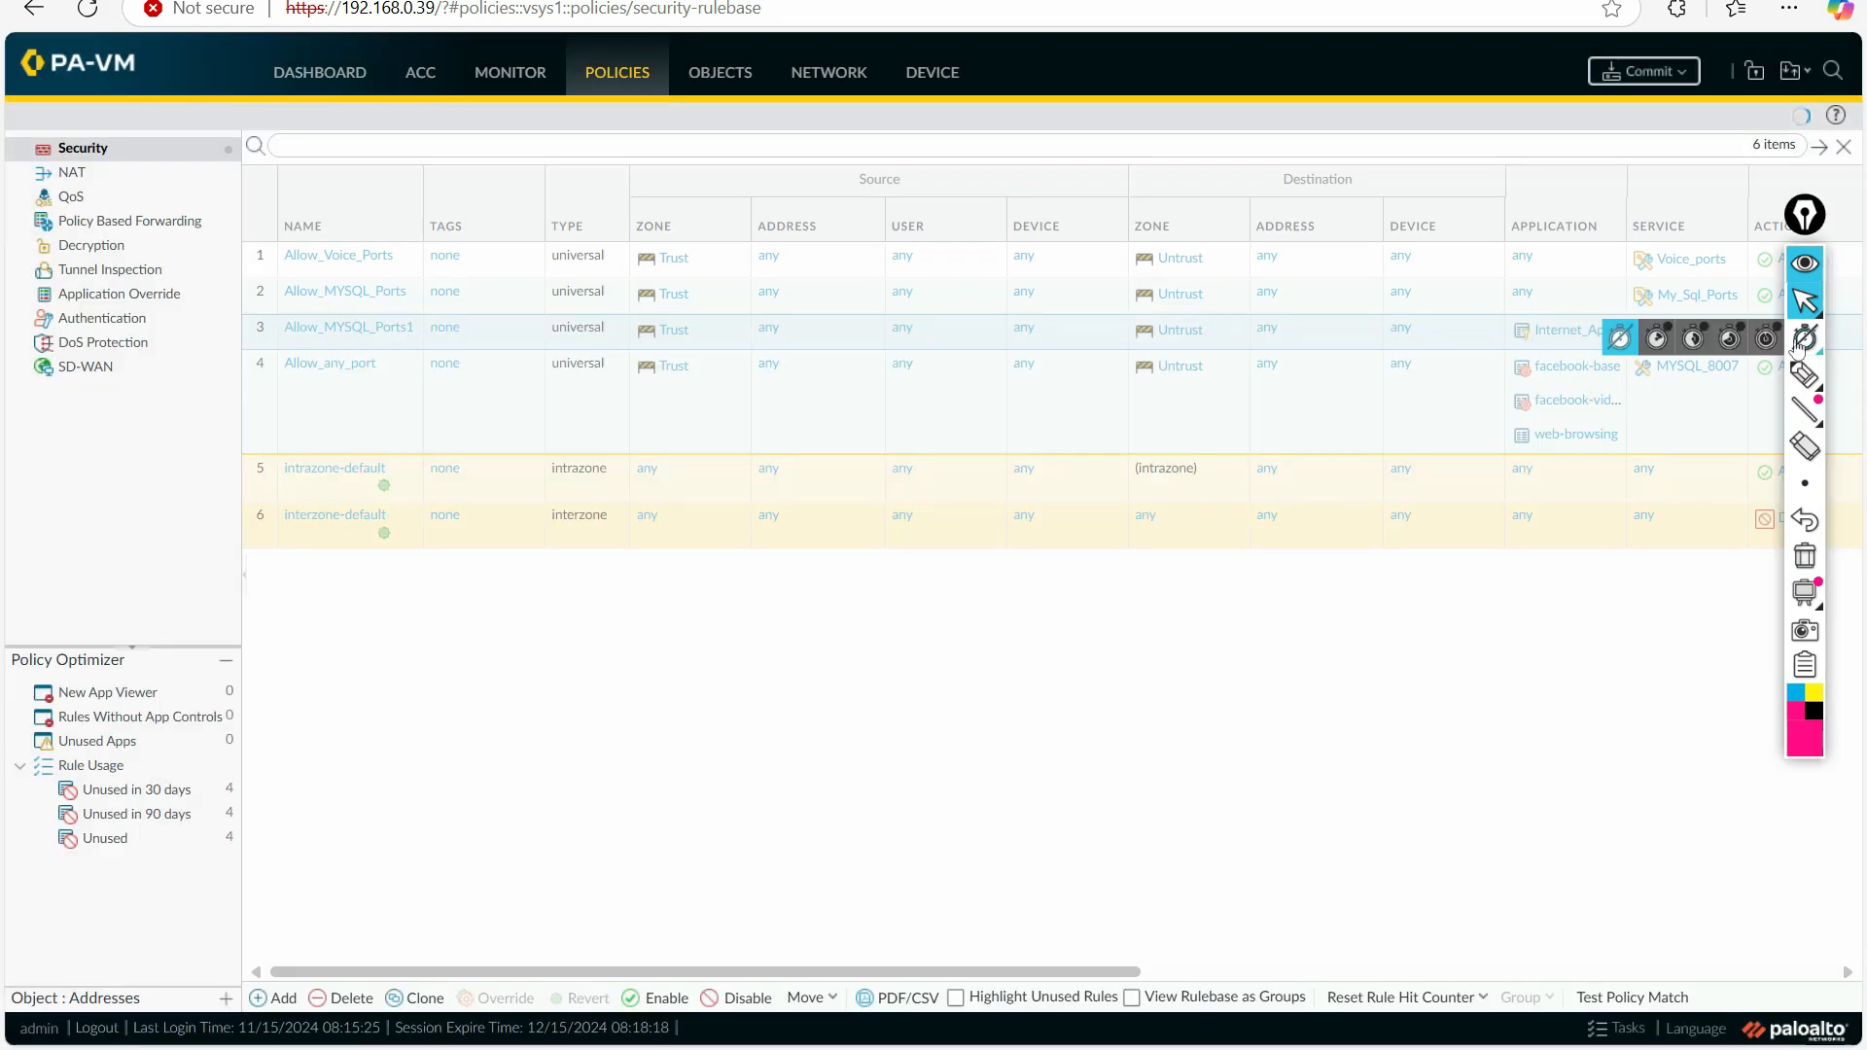
drag(1516, 344, 1609, 343)
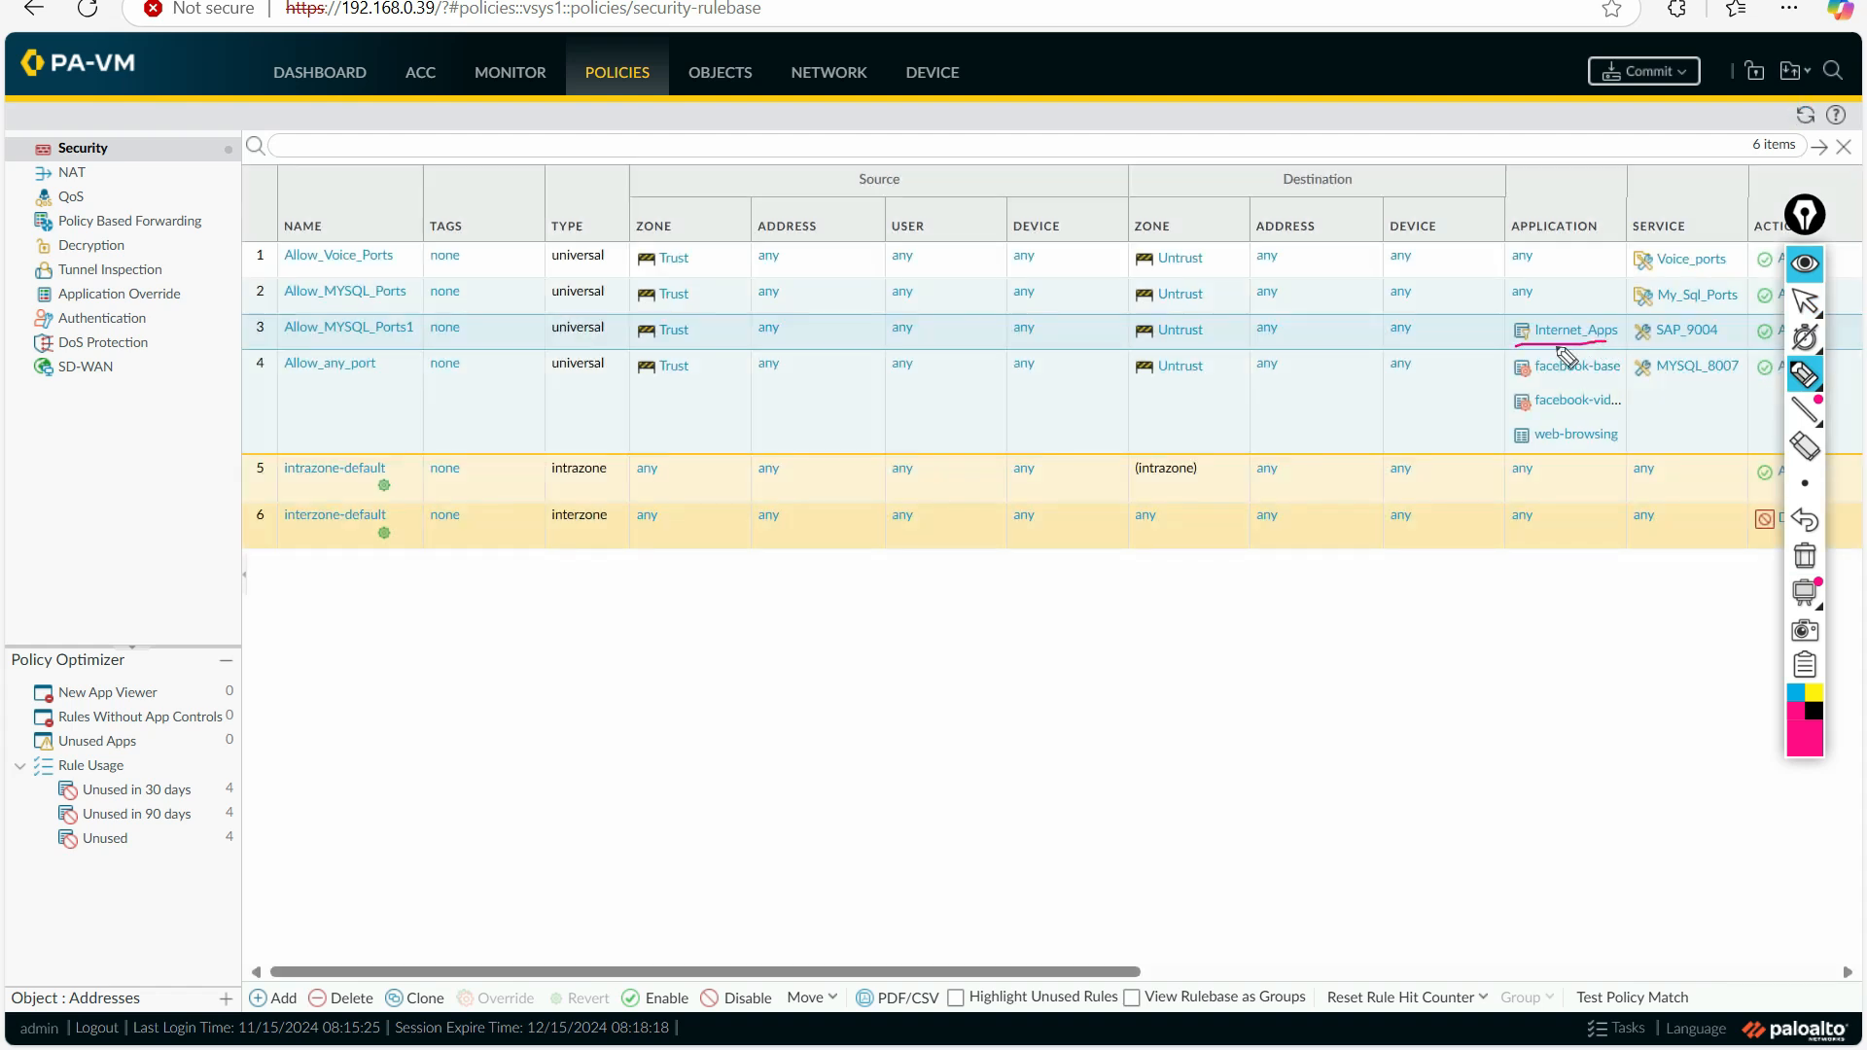
click(1804, 558)
click(1805, 302)
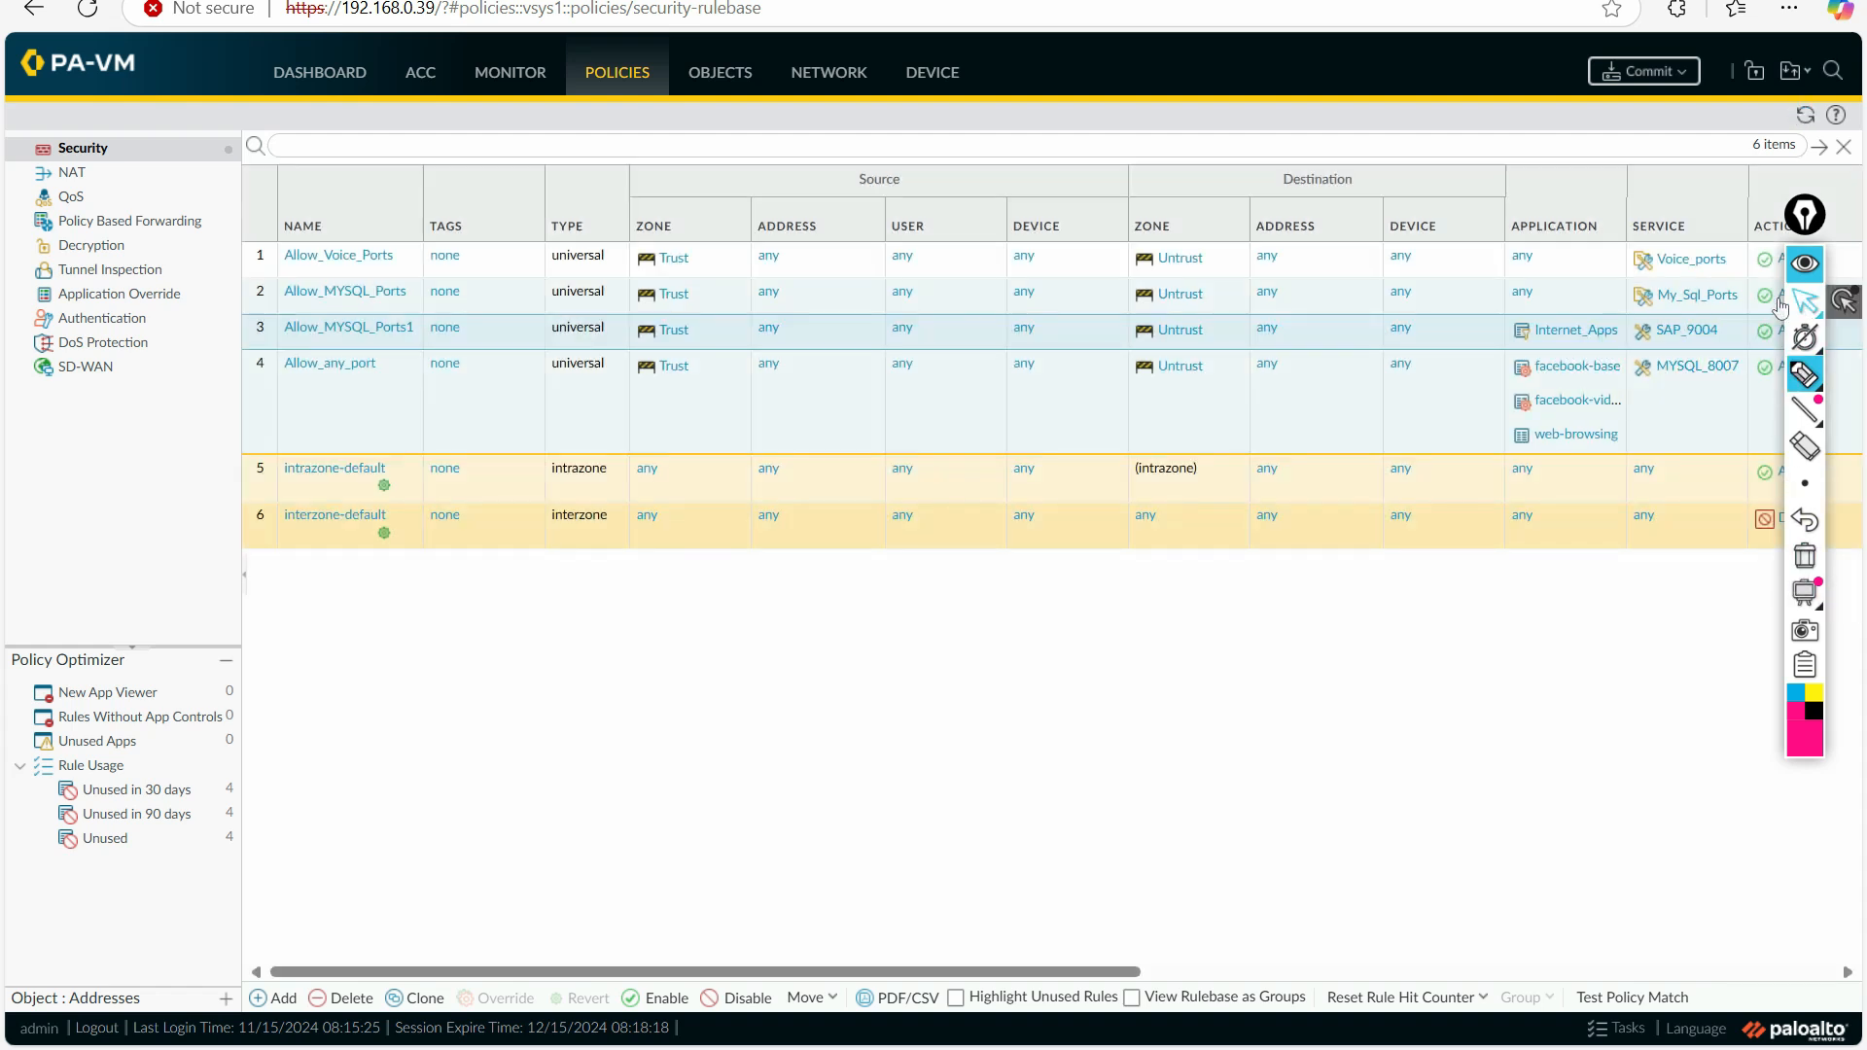
Step: Copy the name of the Excessive_BW_Apps application filter and close the filter without changes
click(740, 76)
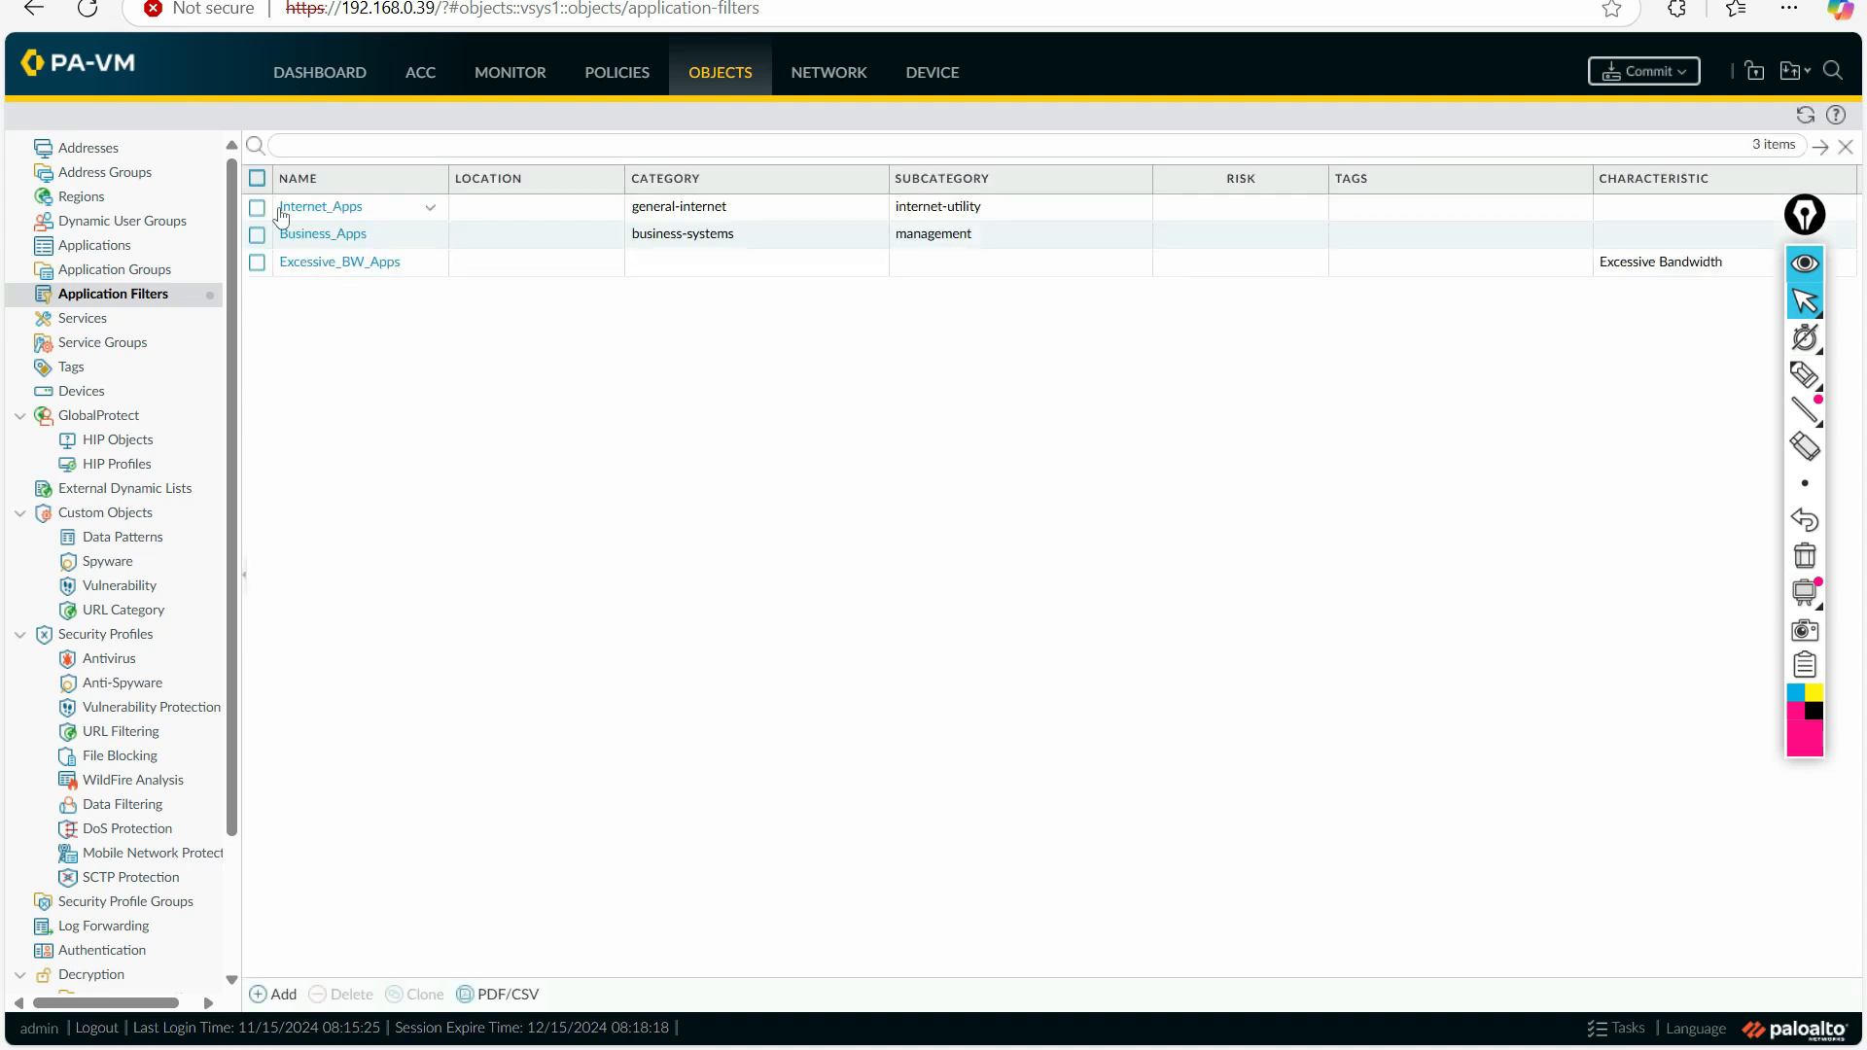
click(336, 263)
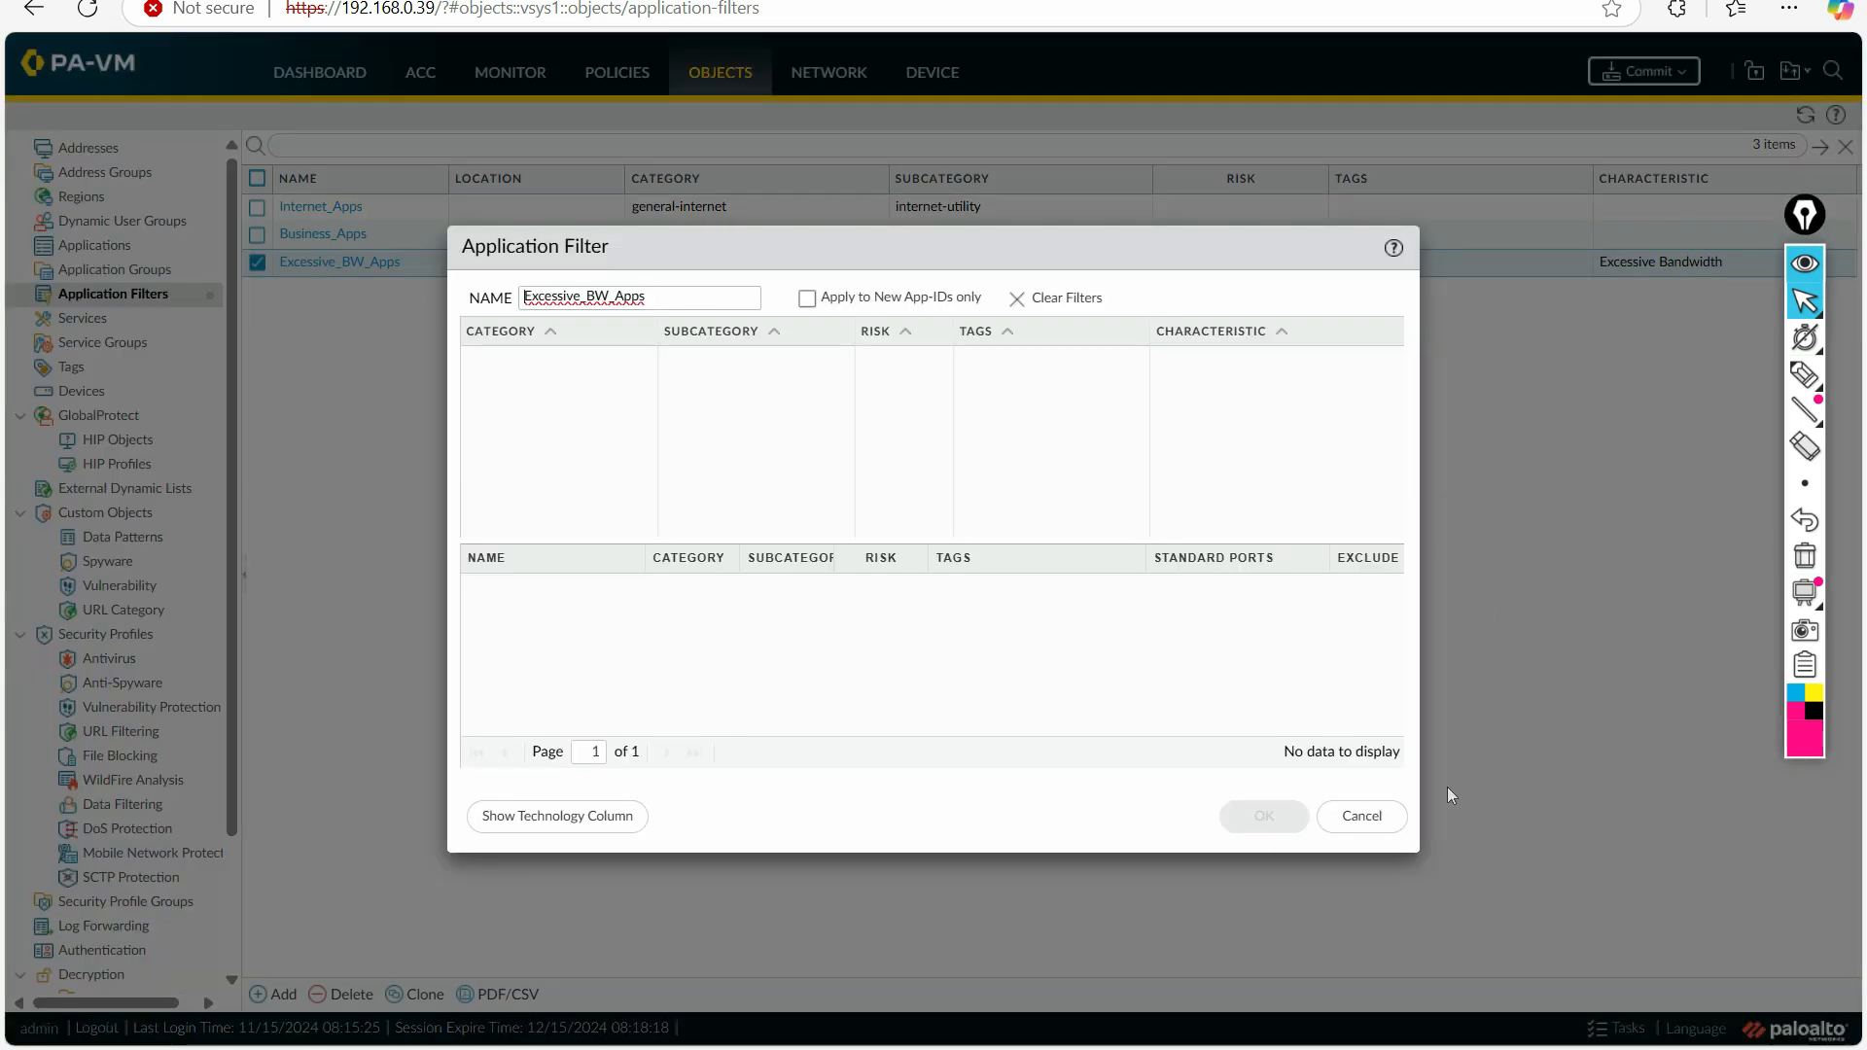
drag(671, 296, 515, 306)
key(ctrl+c)
click(1362, 816)
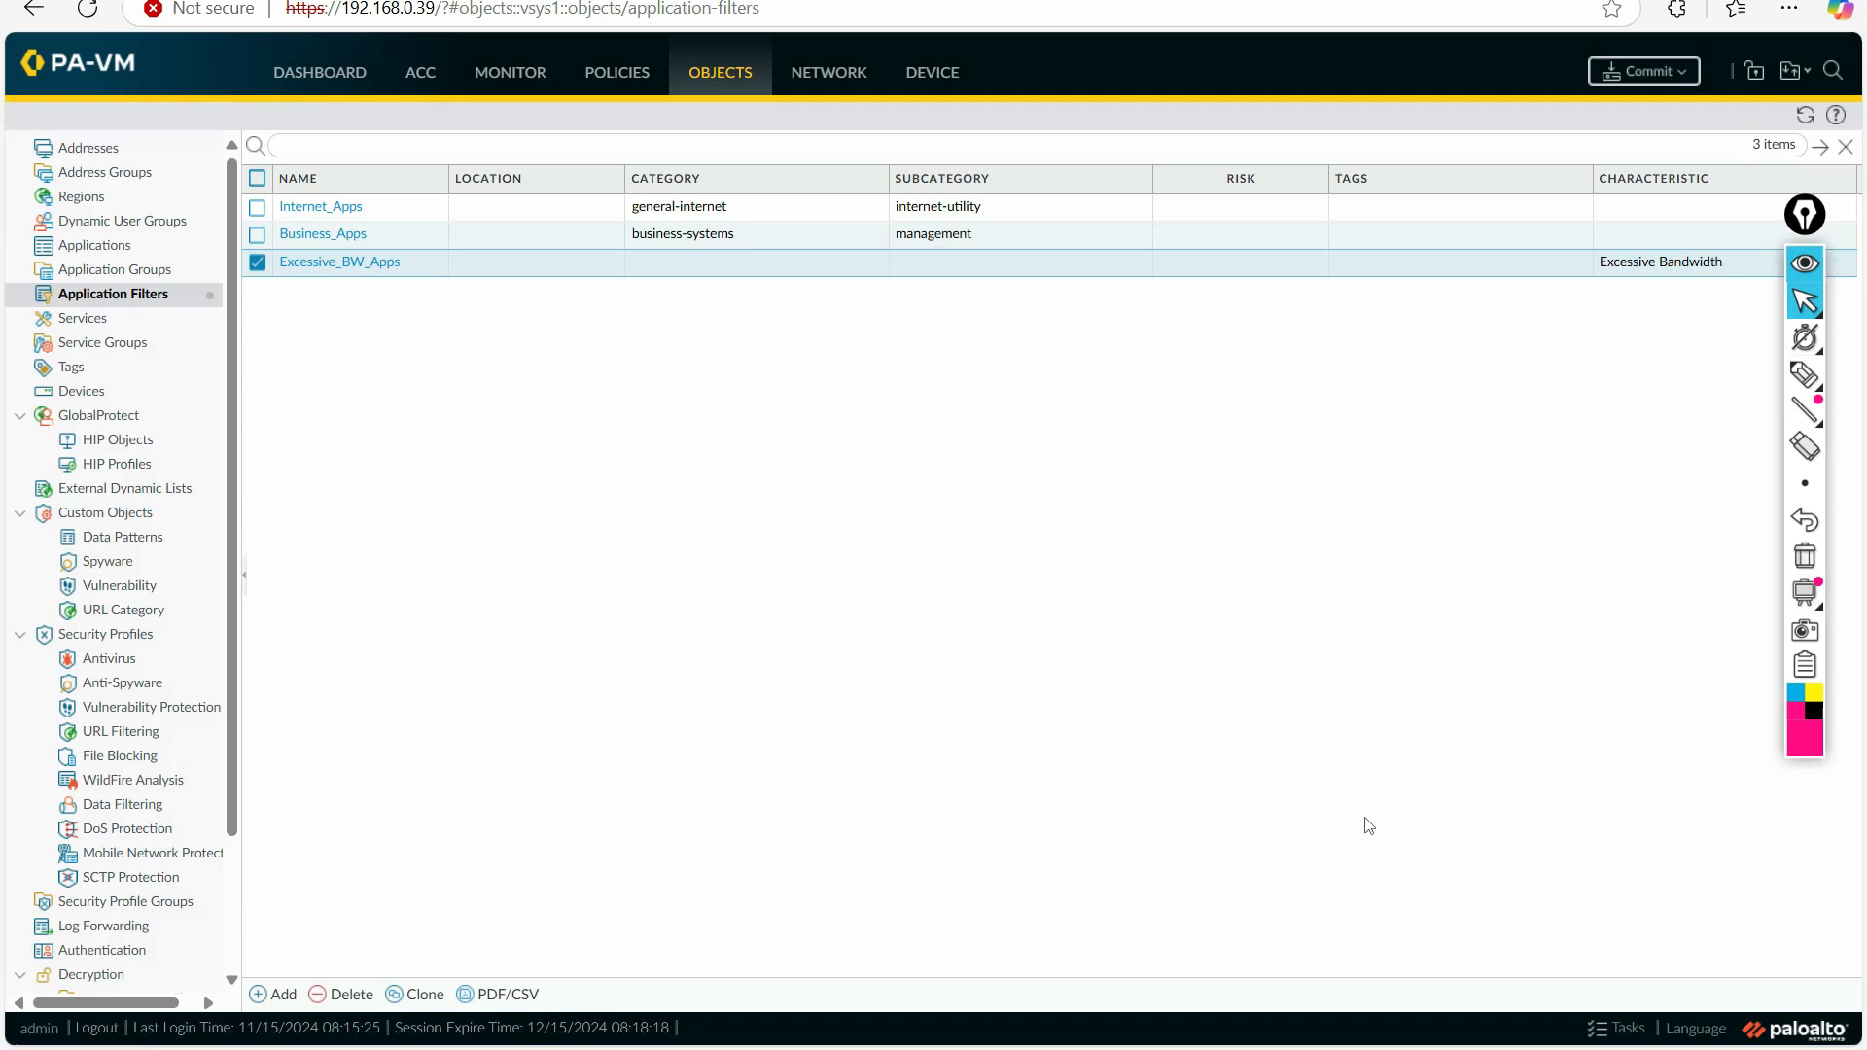
Step: Add the Excessive_BW_Apps application filter to the applications of the Allow_MYSQL_Ports security policy rule
click(589, 80)
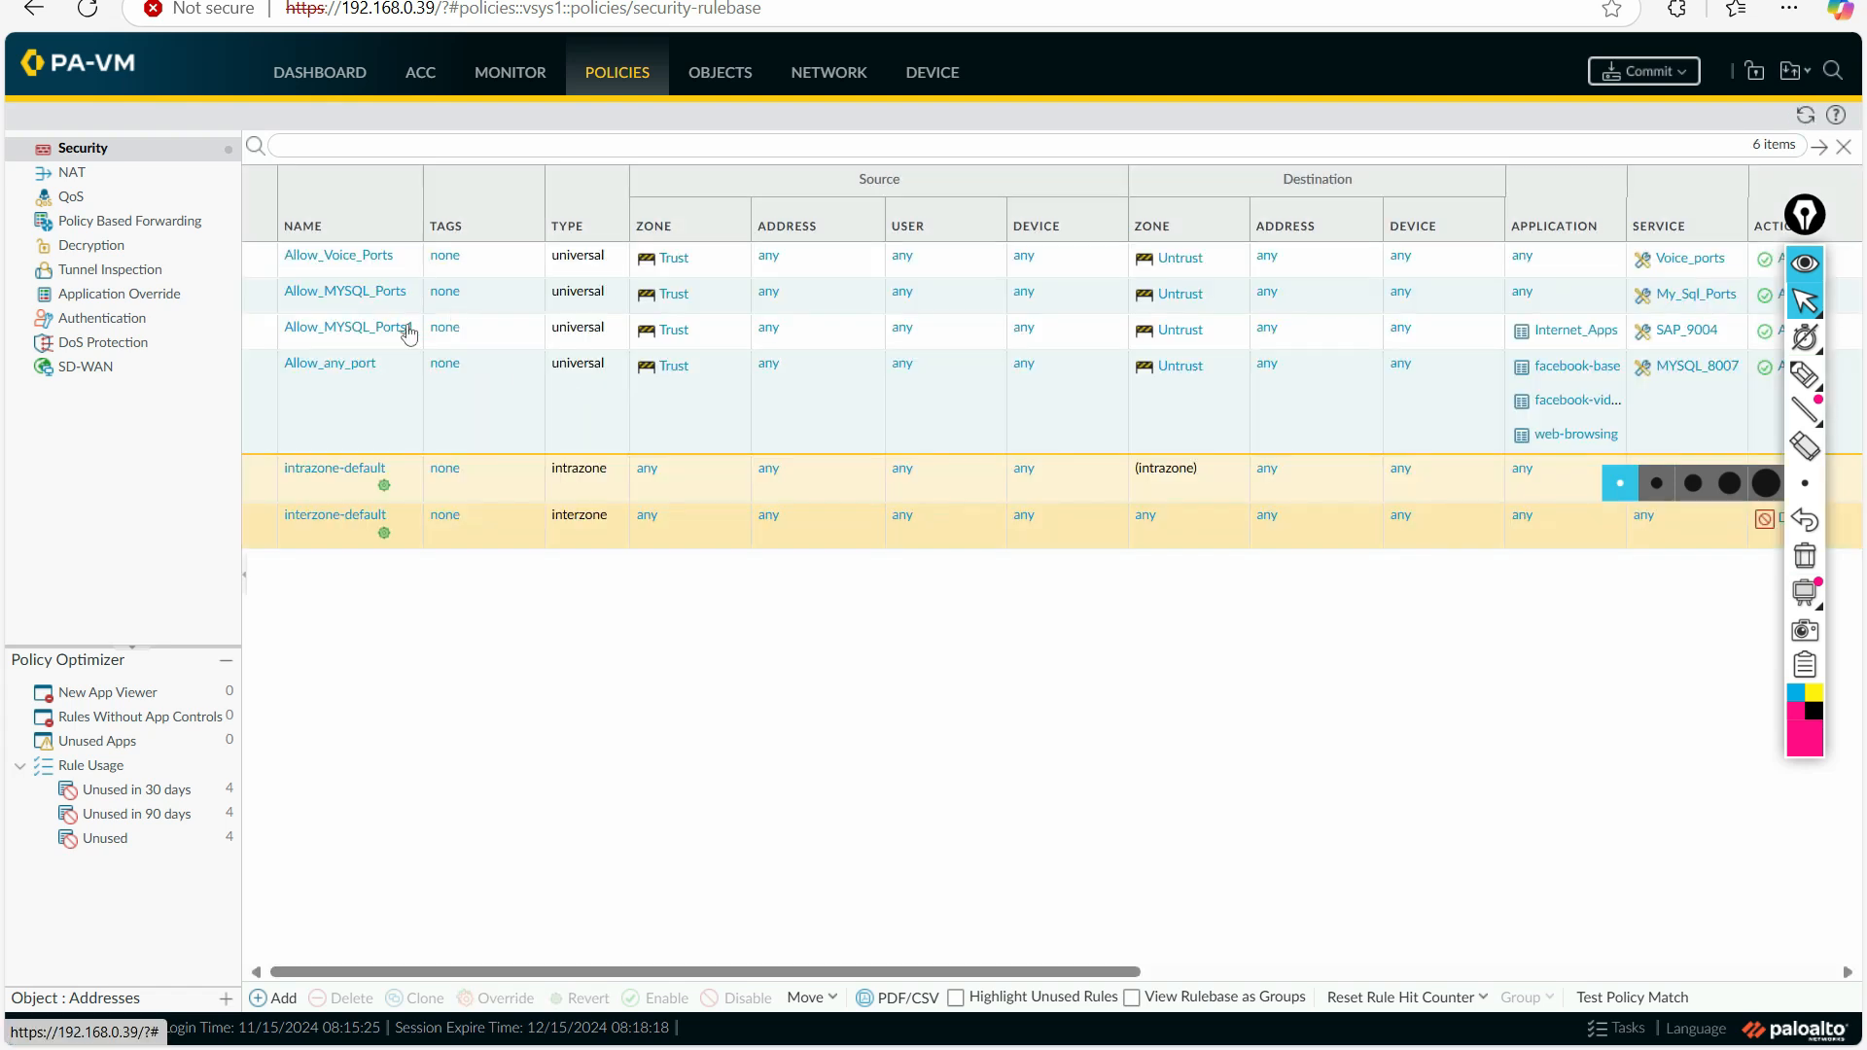
click(345, 292)
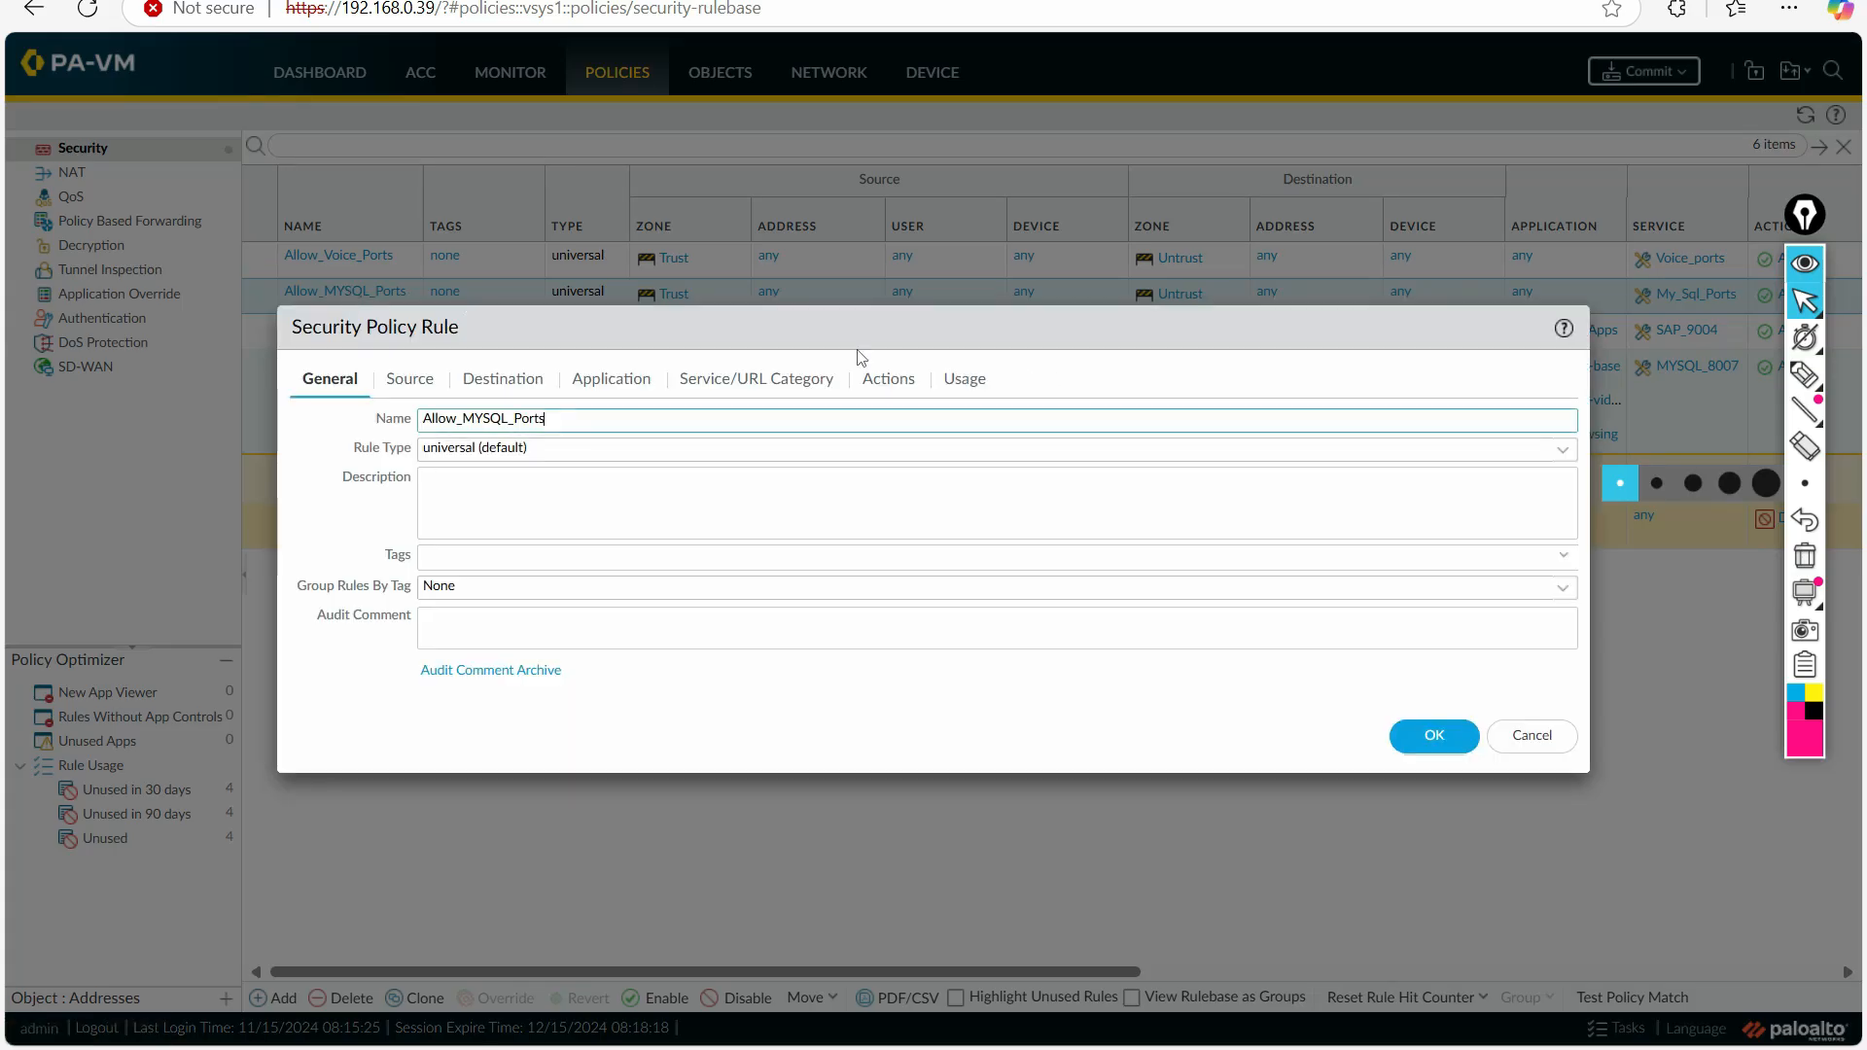
click(613, 378)
click(322, 680)
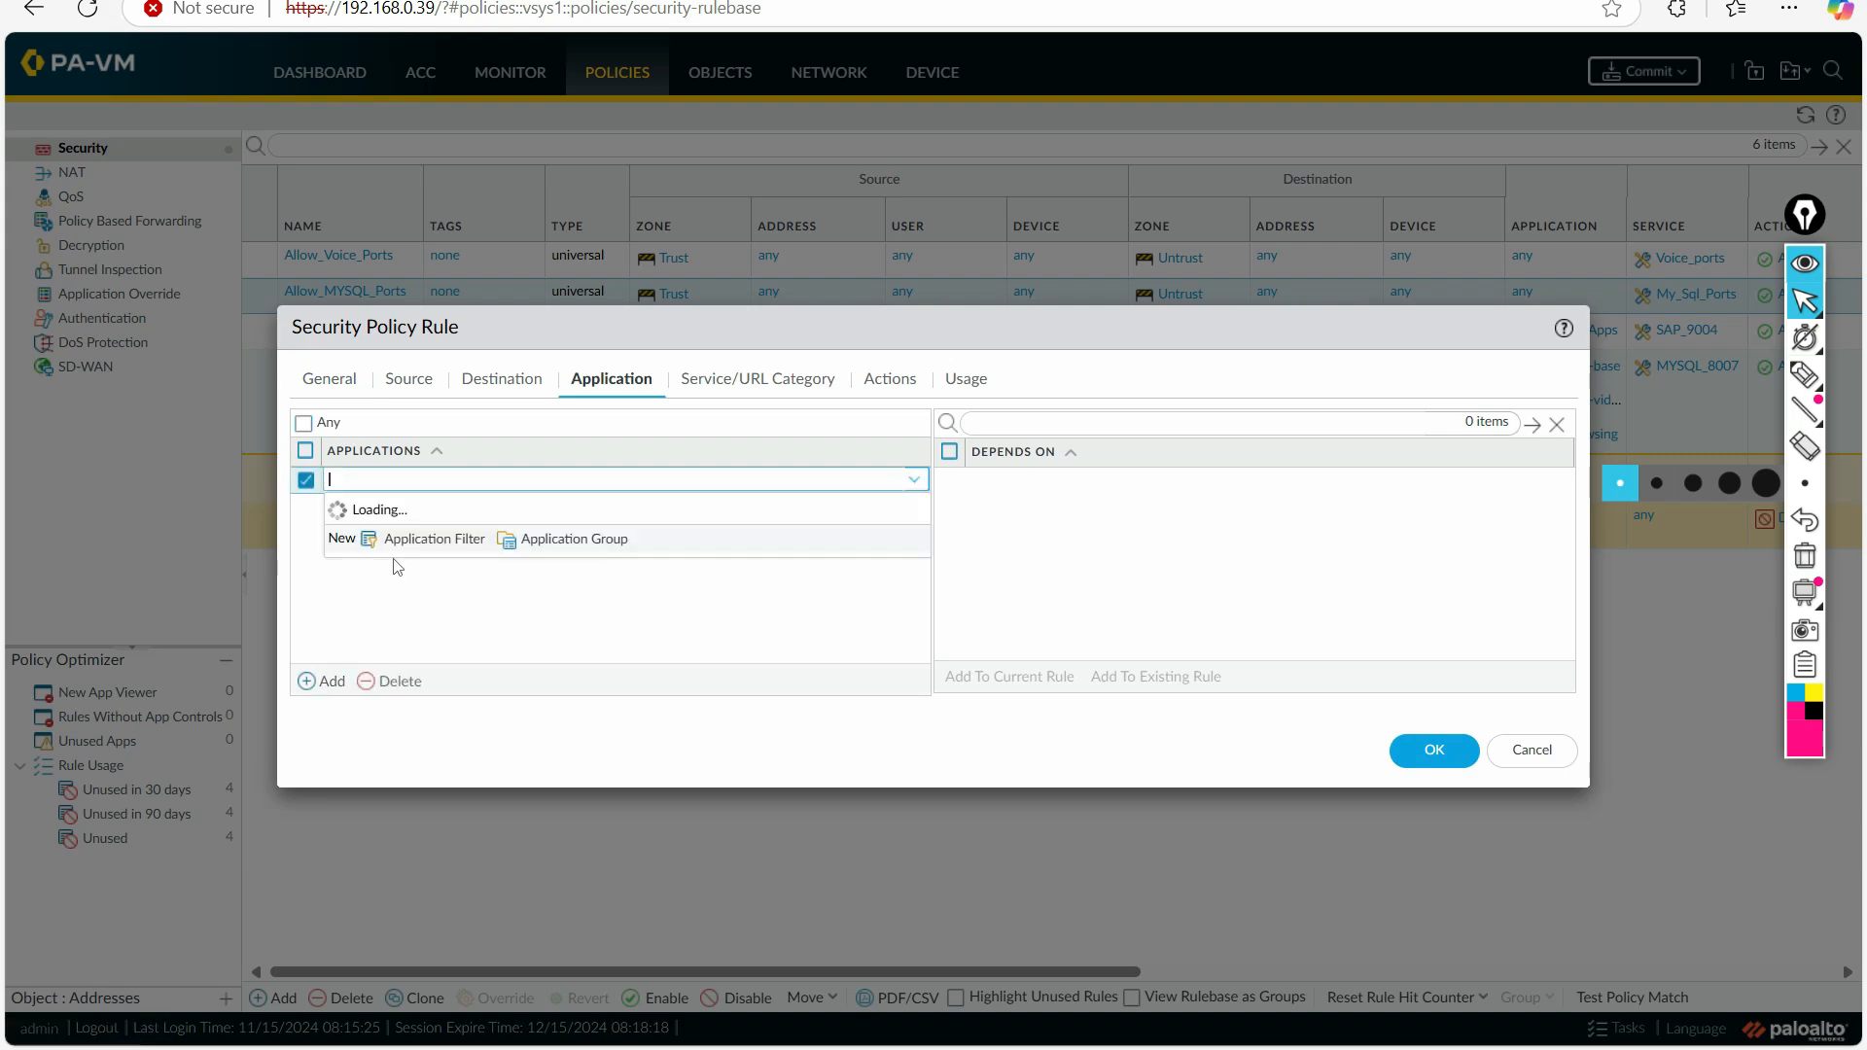
key(ctrl+v)
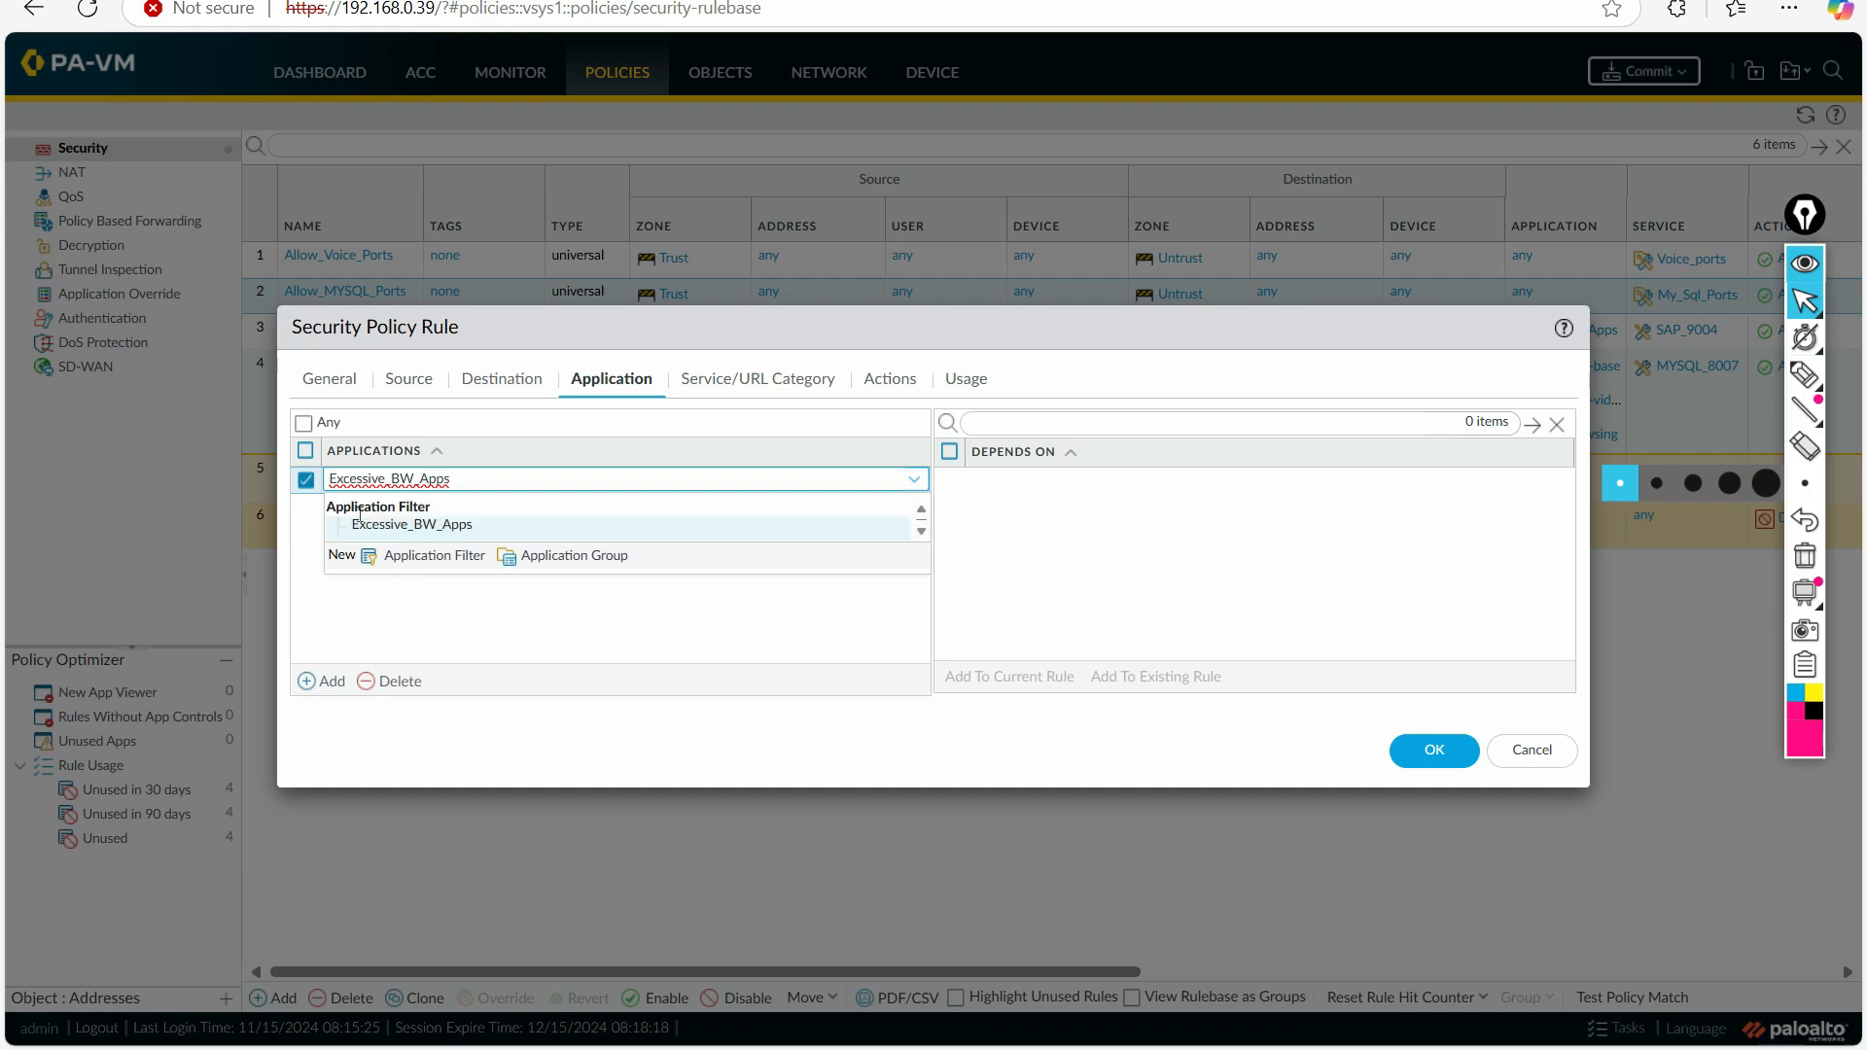
click(422, 525)
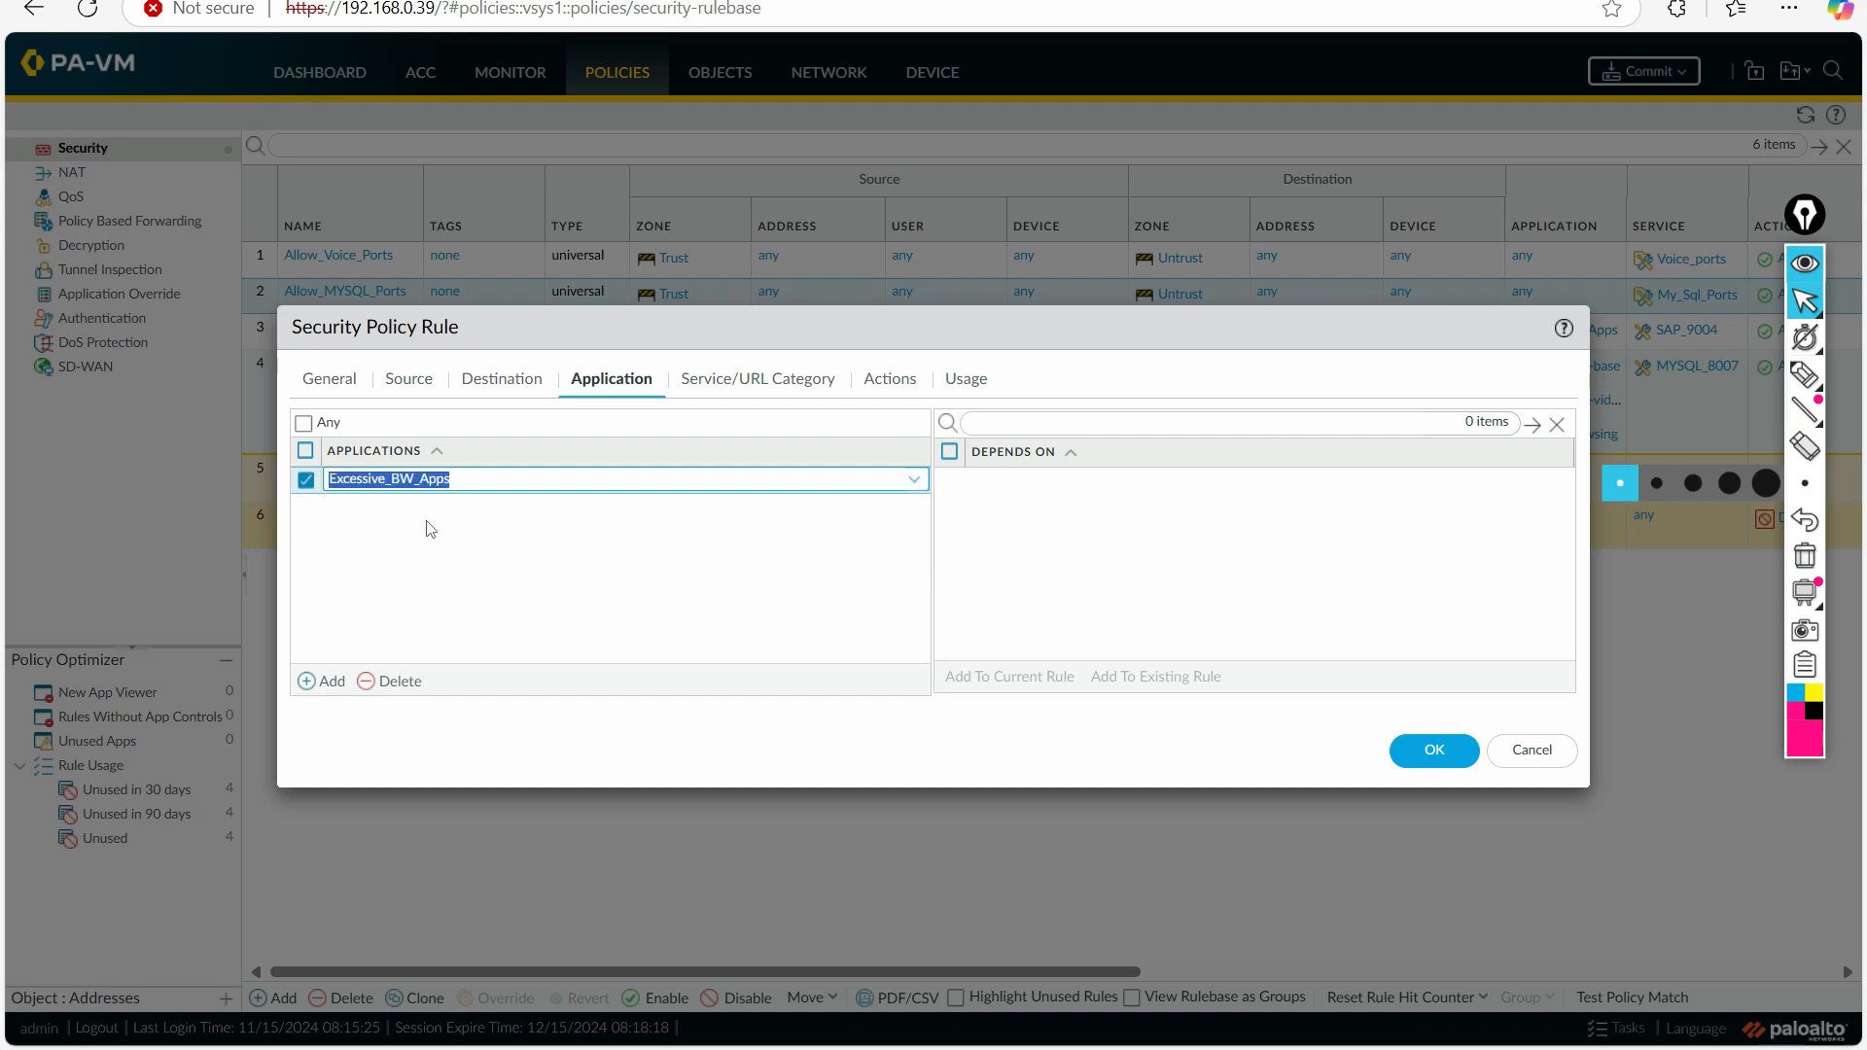
click(632, 589)
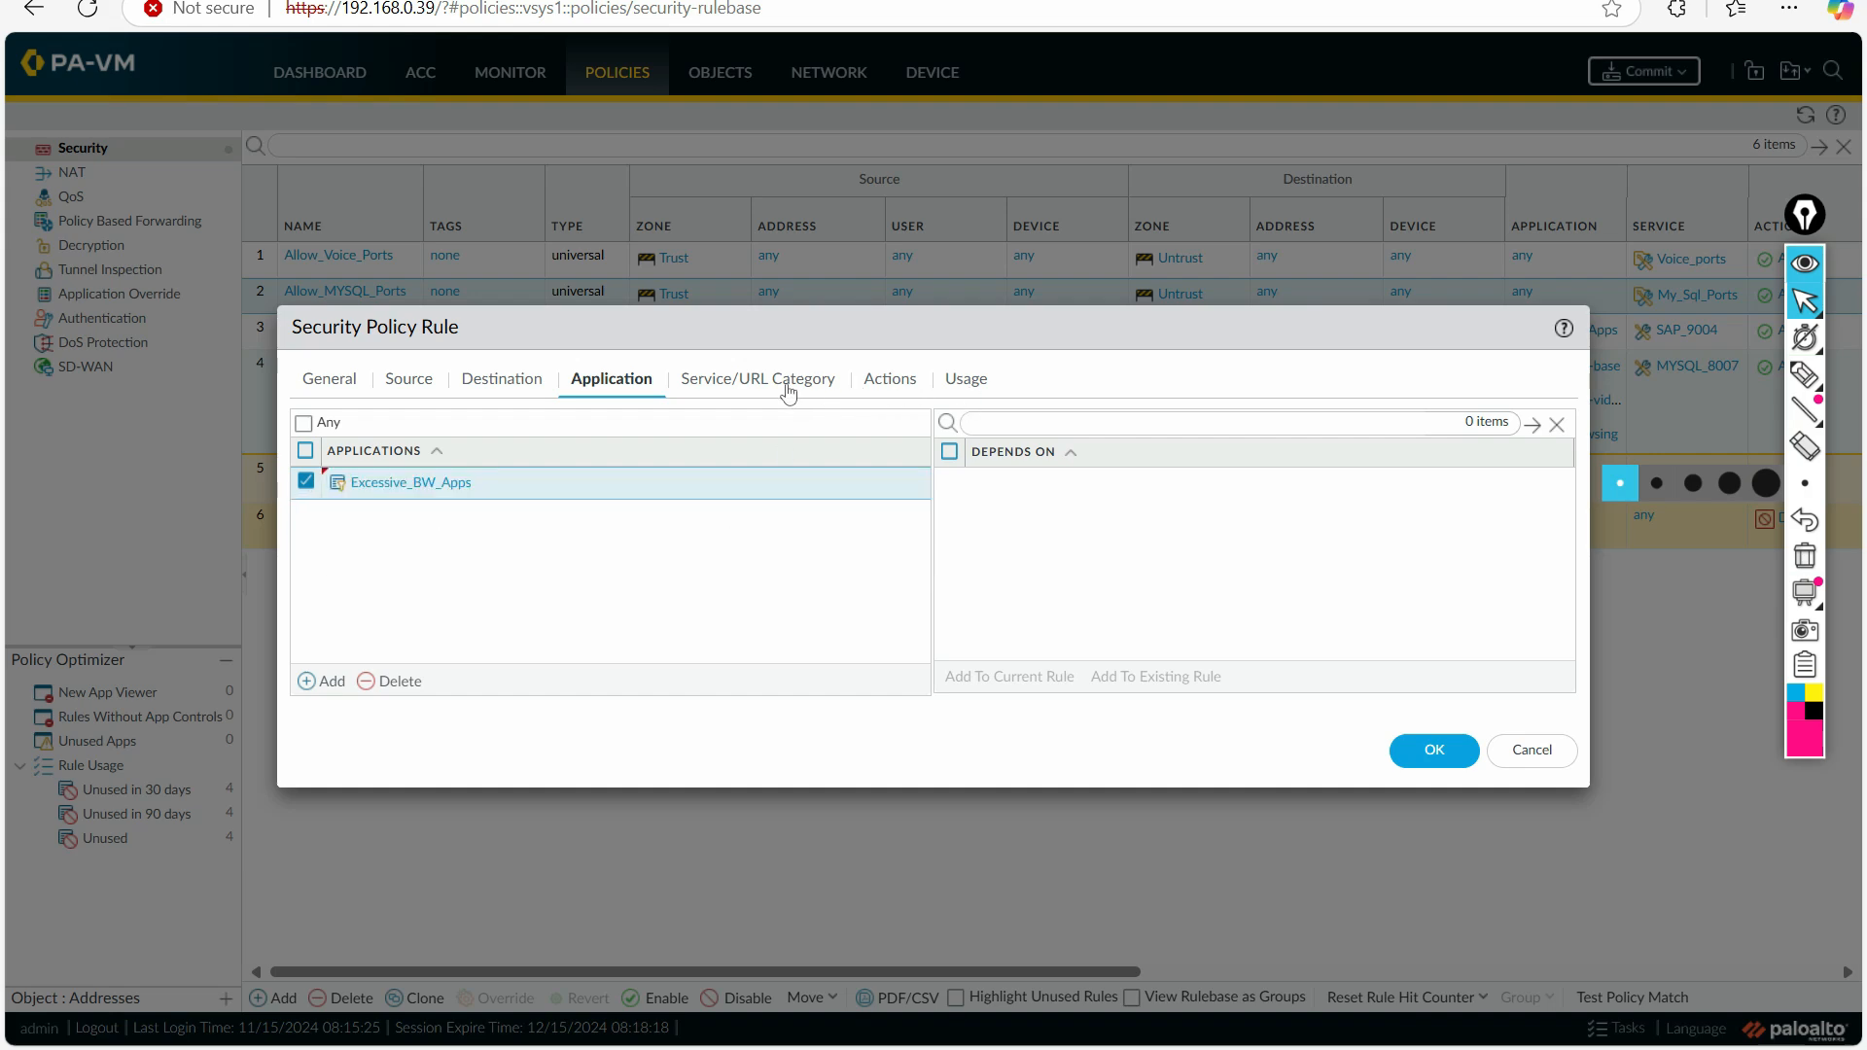
Step: Set the Allow_MYSQL_Ports rule's action to Deny and save the rule
click(890, 382)
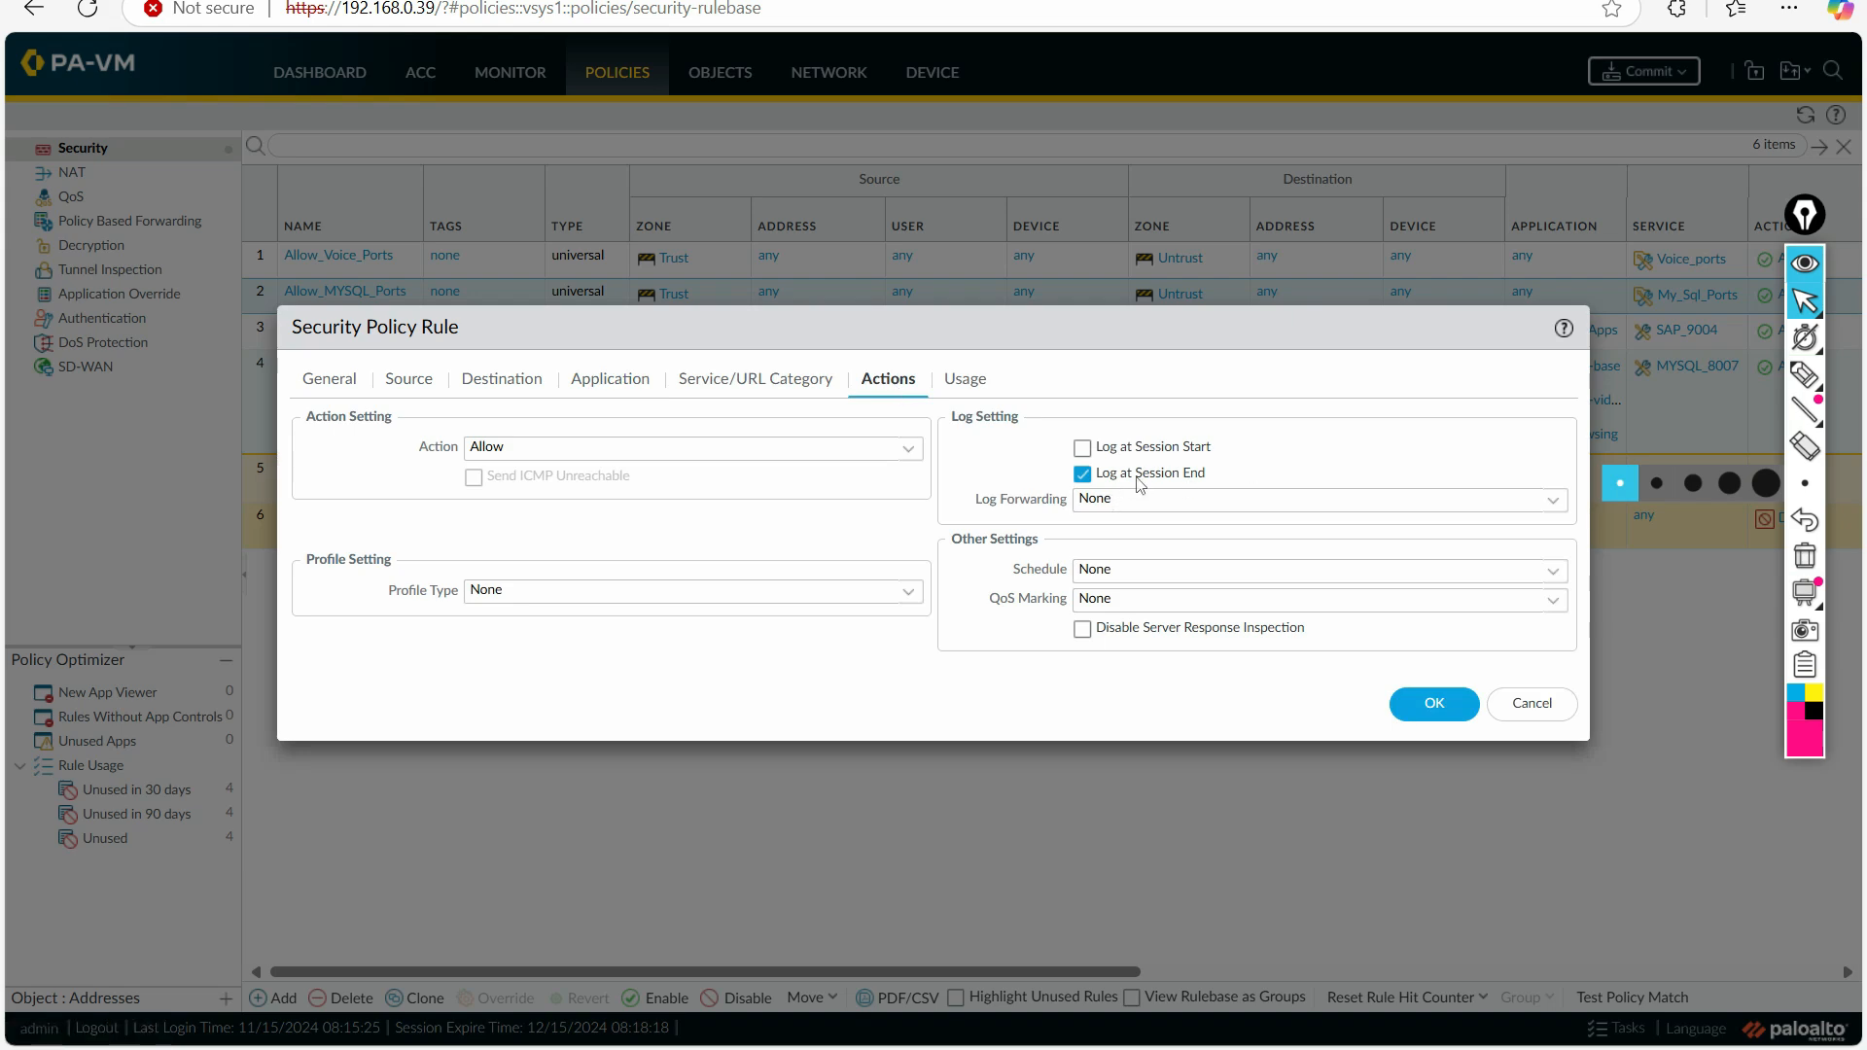
click(579, 445)
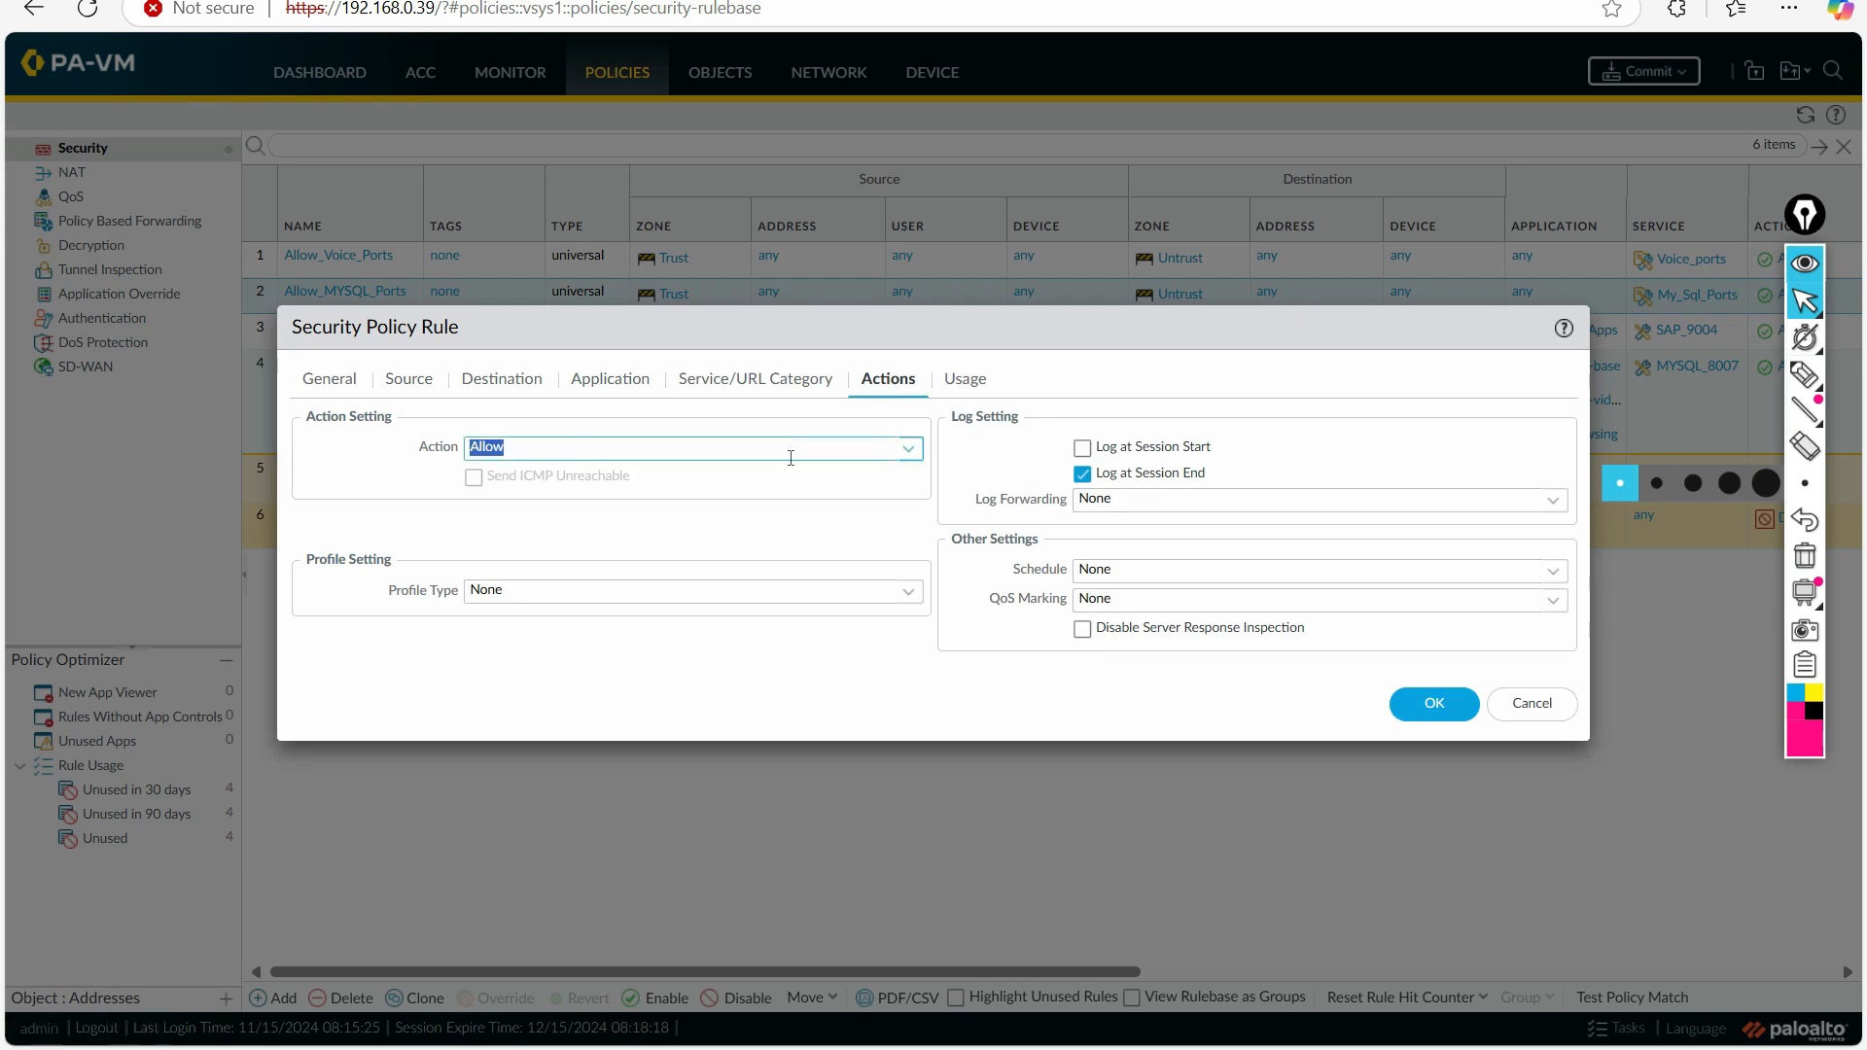
click(907, 454)
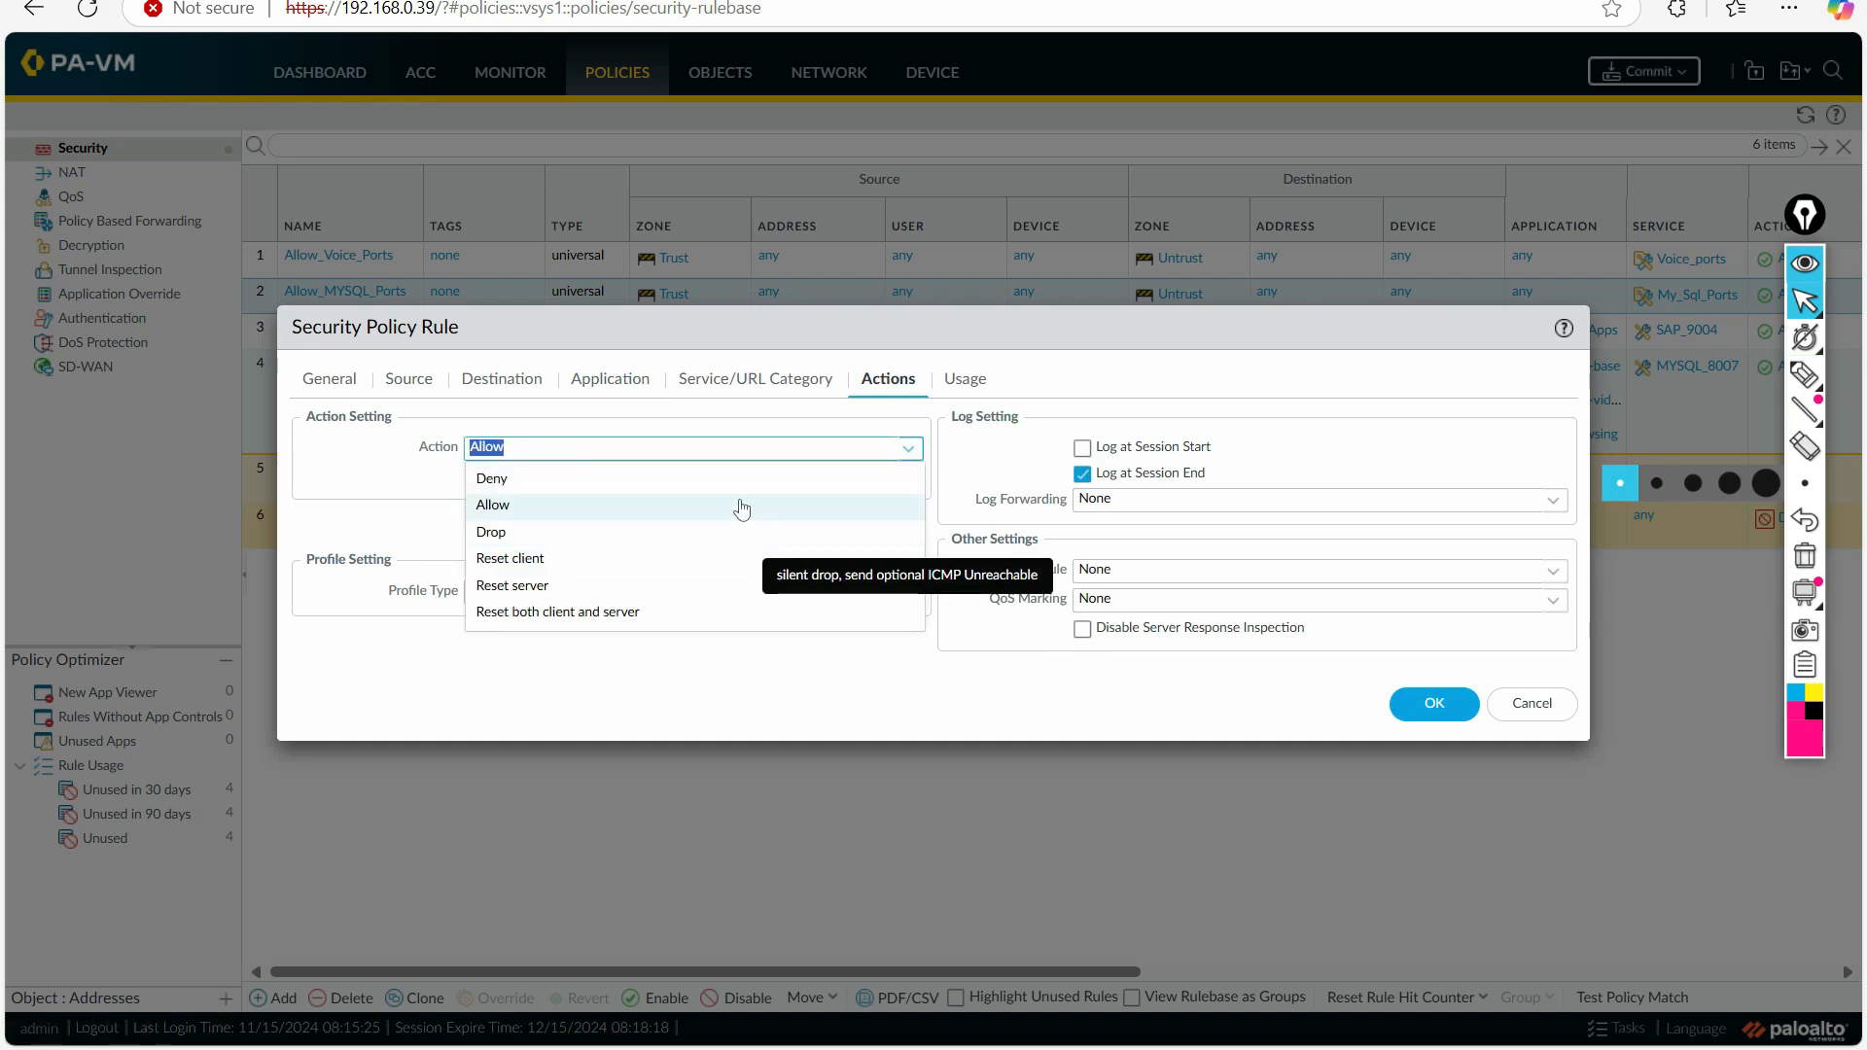
click(700, 486)
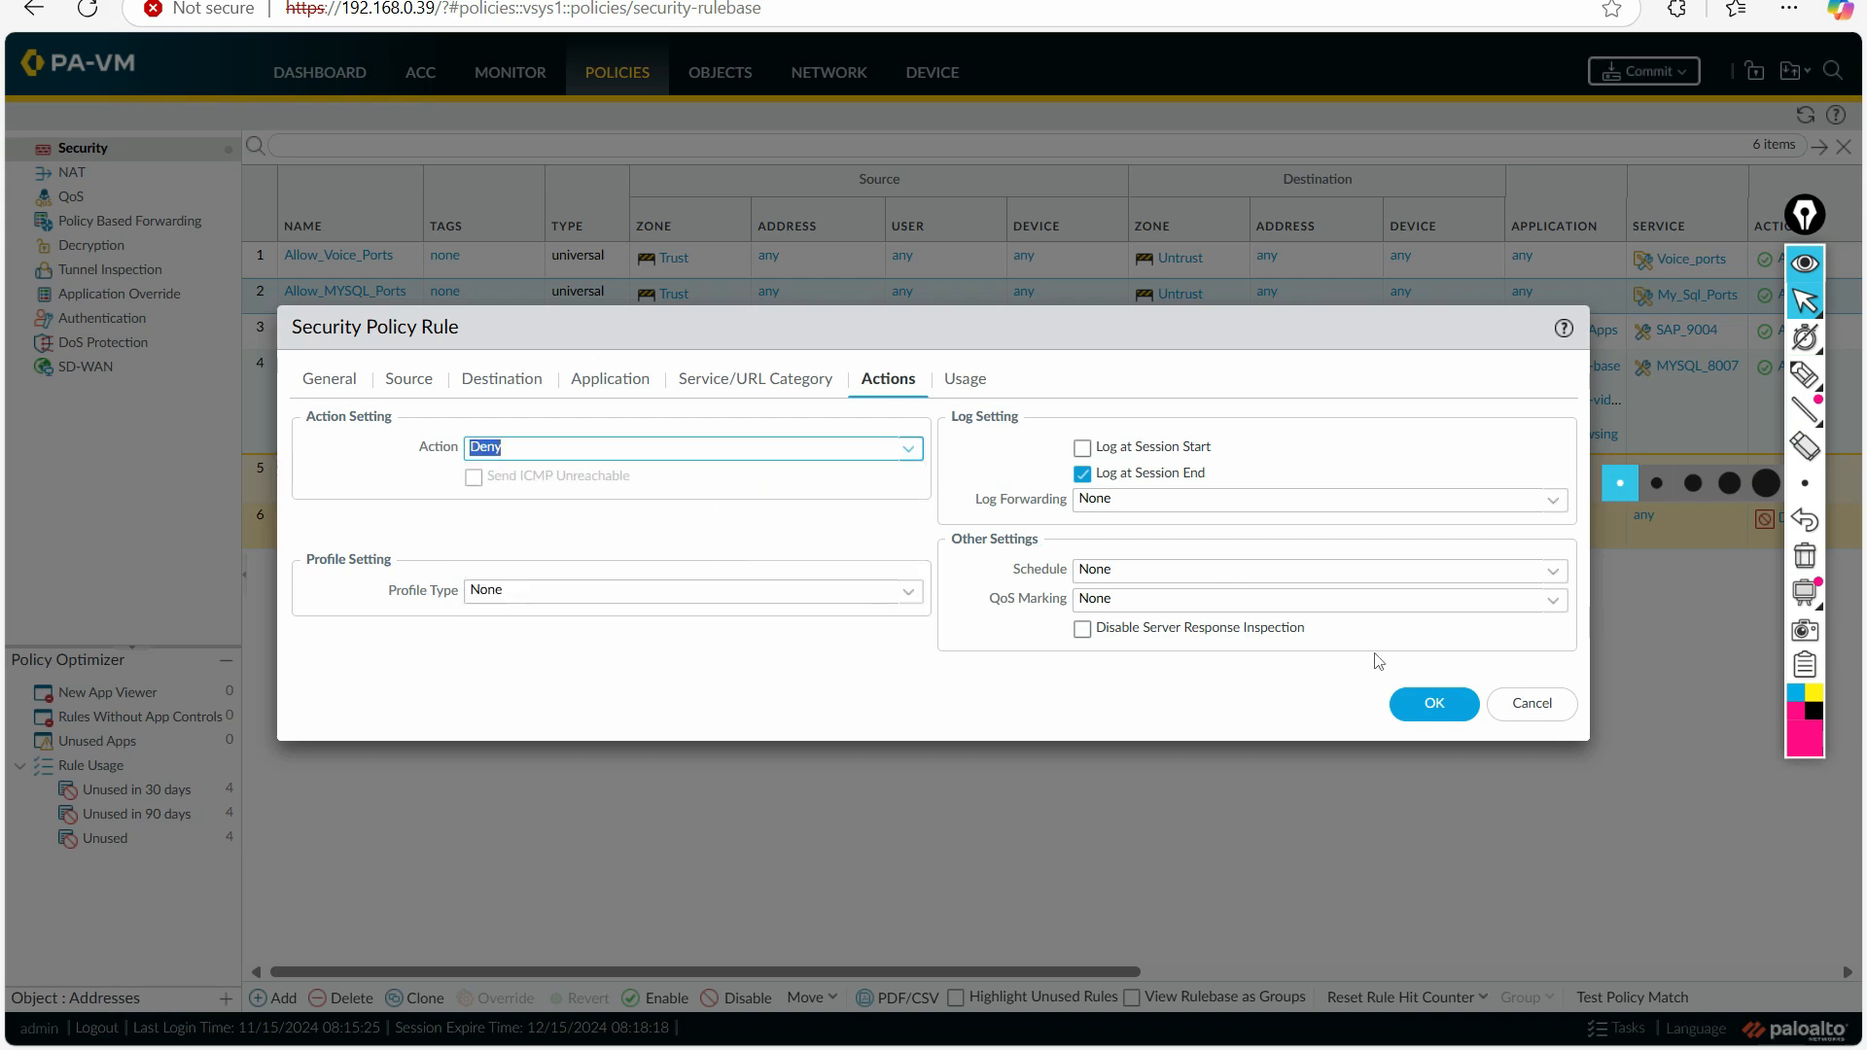
click(1401, 698)
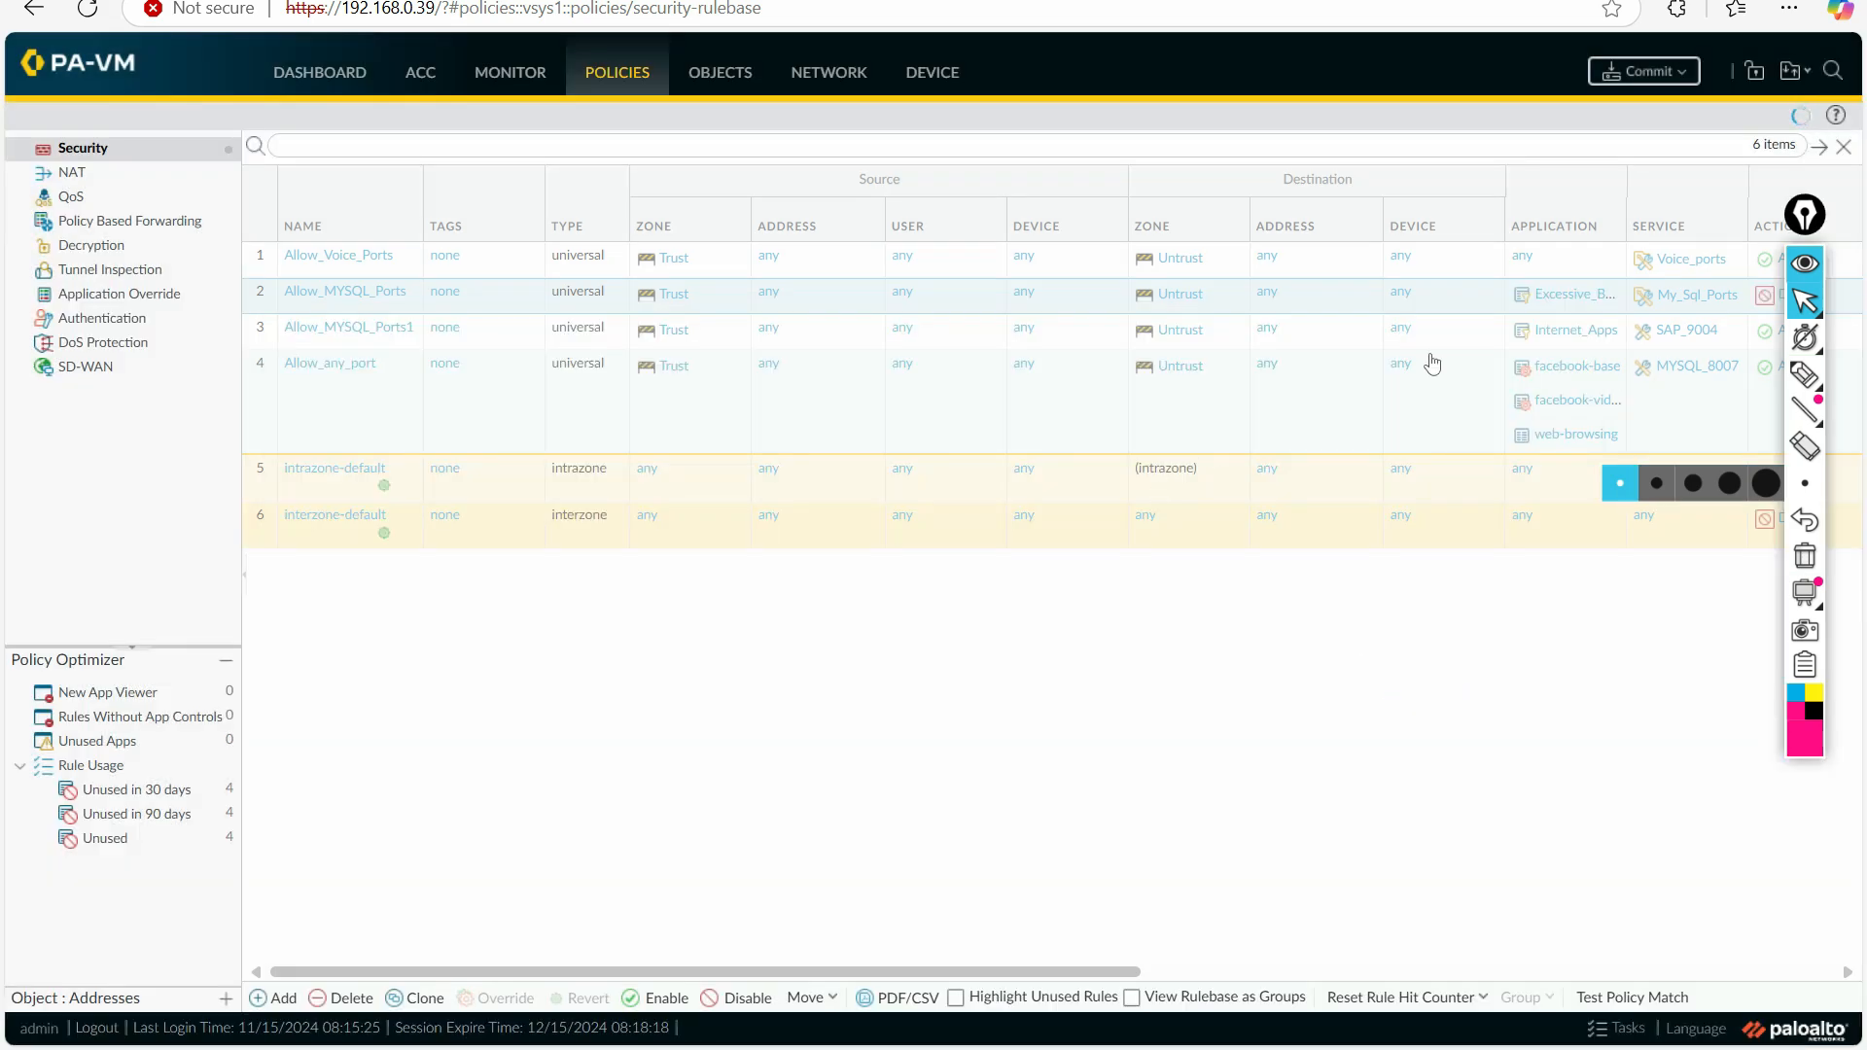
Step: Underline the Excessive_BW_Apps application and circle the My_Sql_Ports service in the Allow_MYSQL_Ports rule with the annotation pen, and erase the marks
drag(1806, 220, 1829, 499)
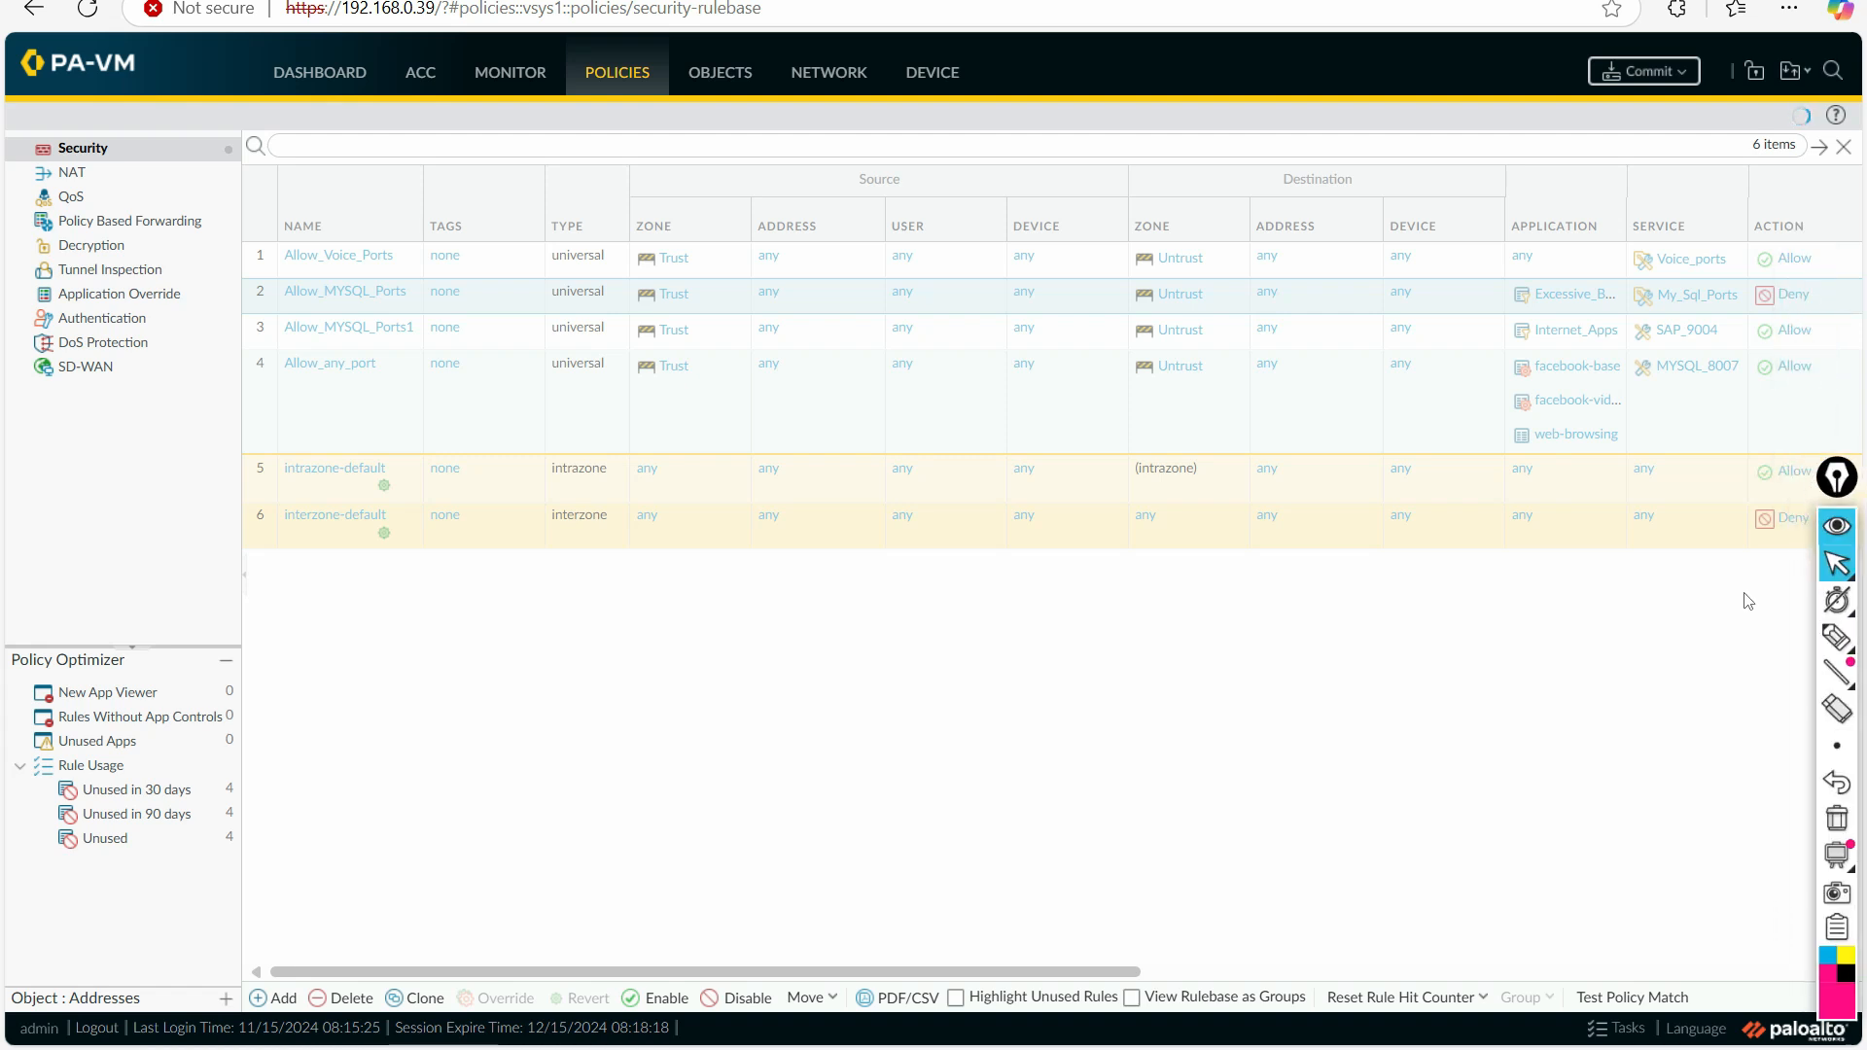
drag(1057, 972, 1254, 973)
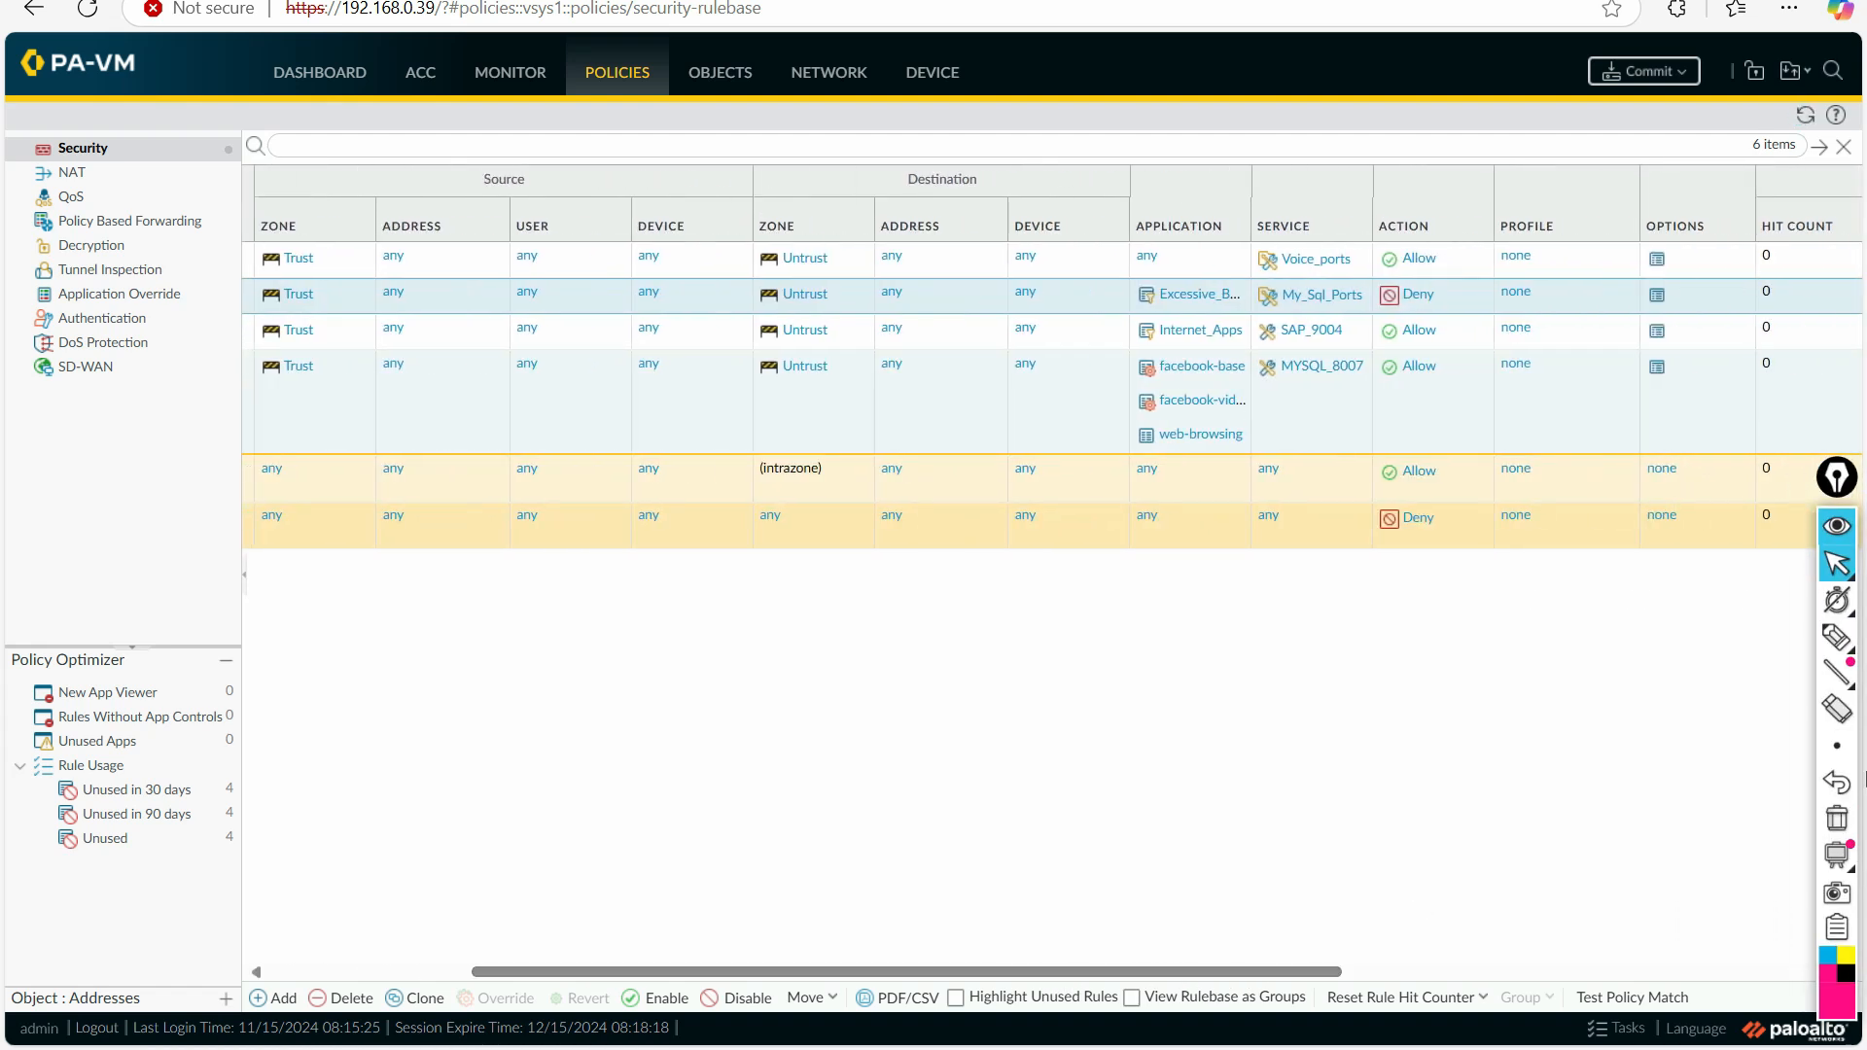
click(1835, 638)
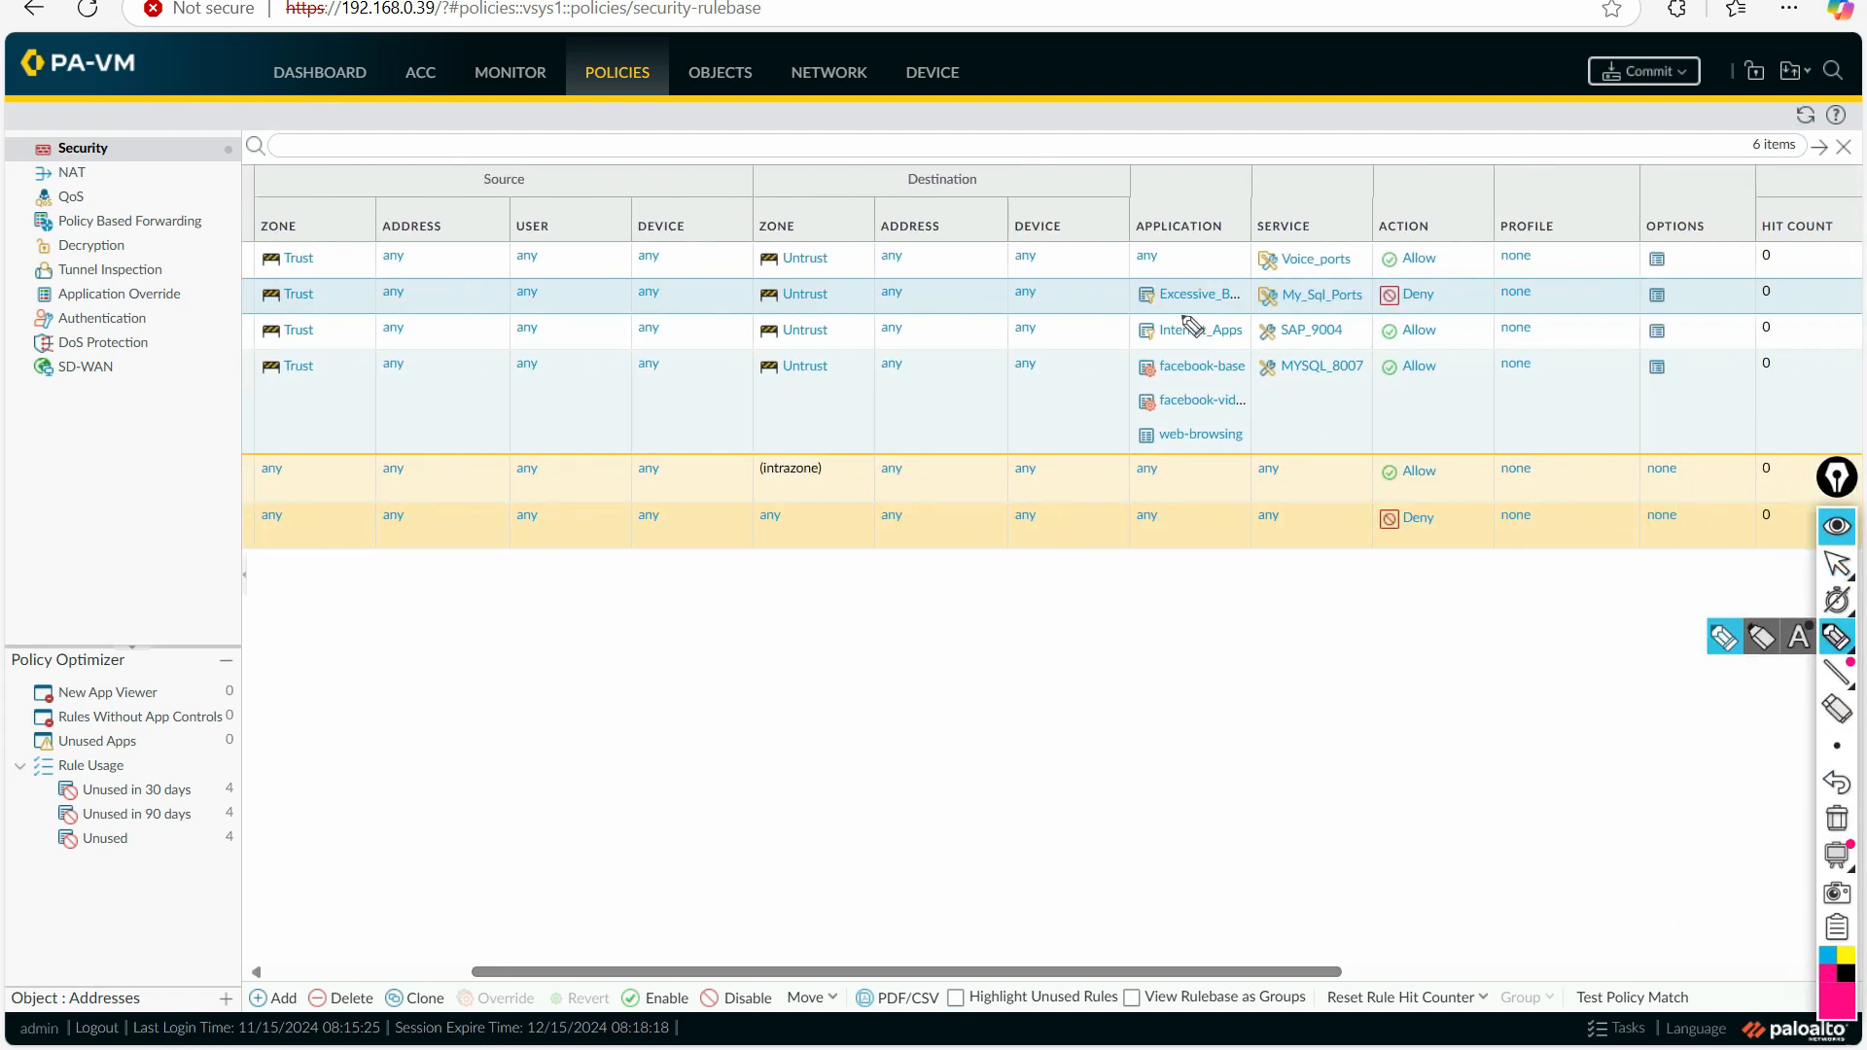
drag(1154, 309, 1221, 307)
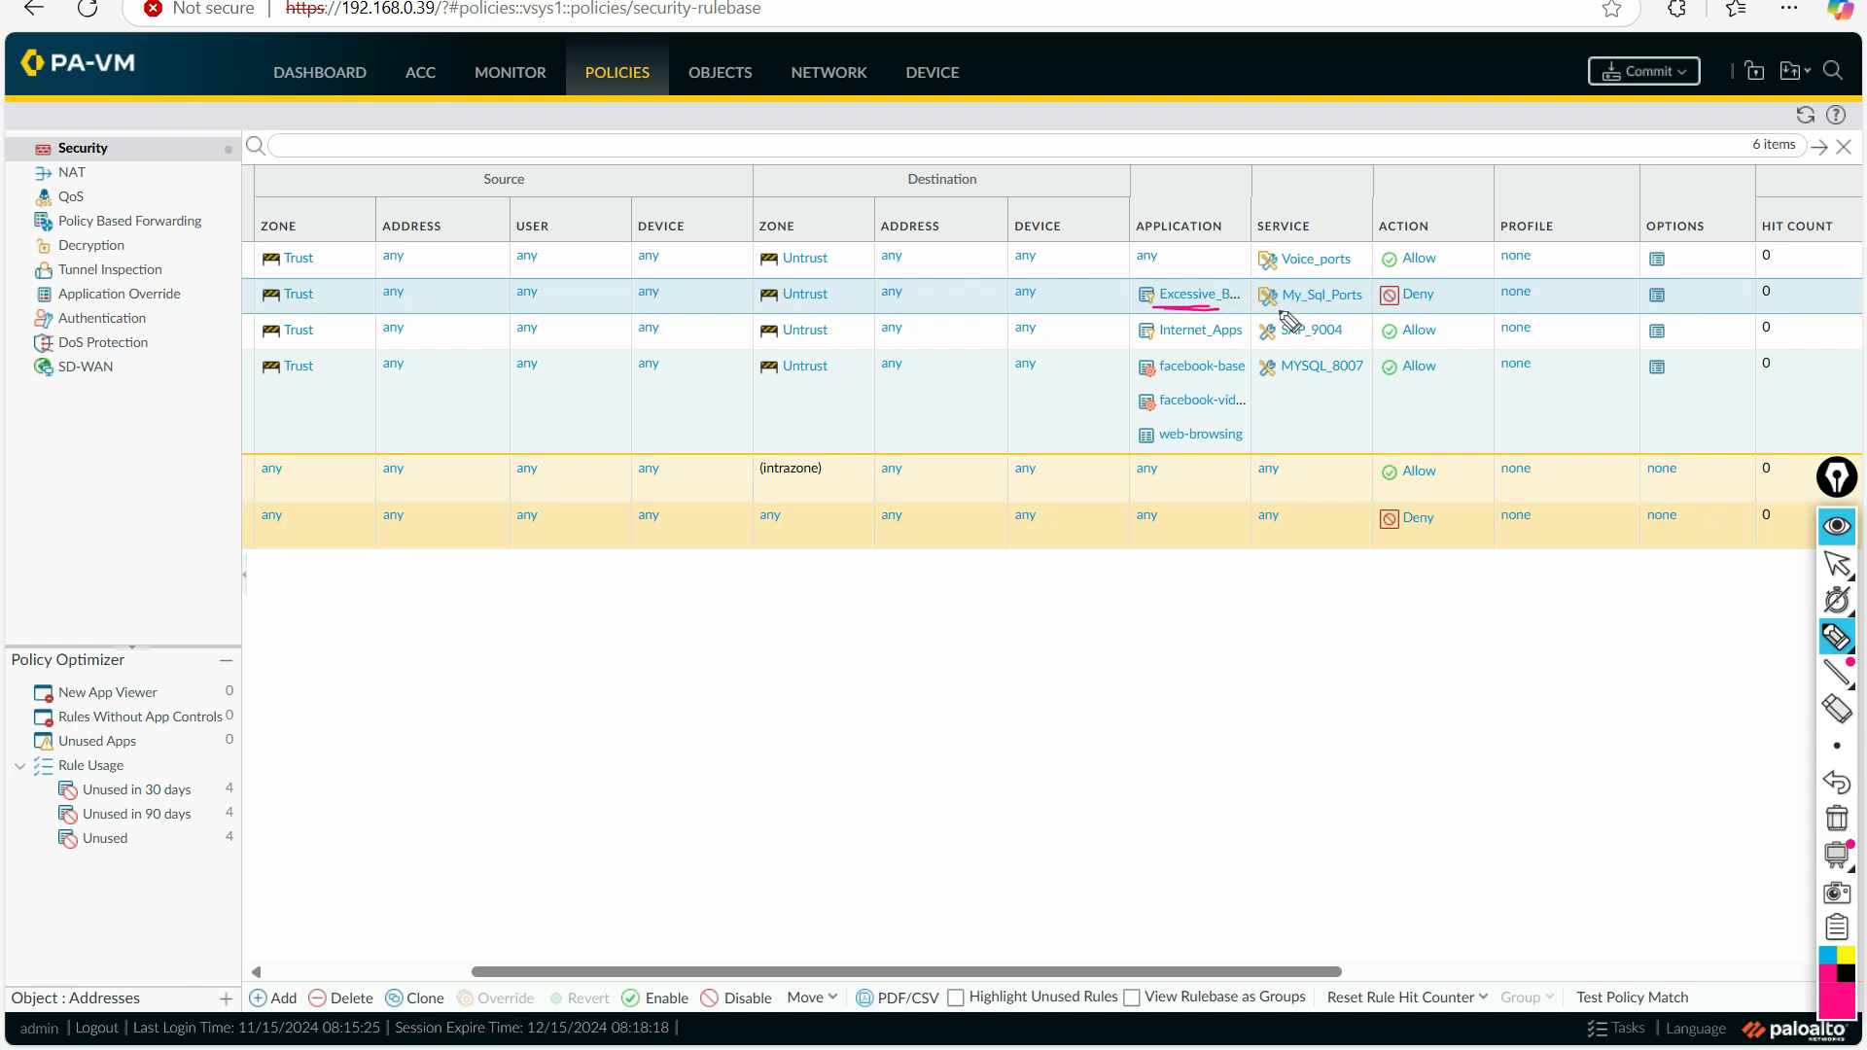
mouse_move(1294, 319)
mouse_down()
mouse_move(1371, 323)
mouse_move(1300, 272)
mouse_move(1282, 316)
mouse_up()
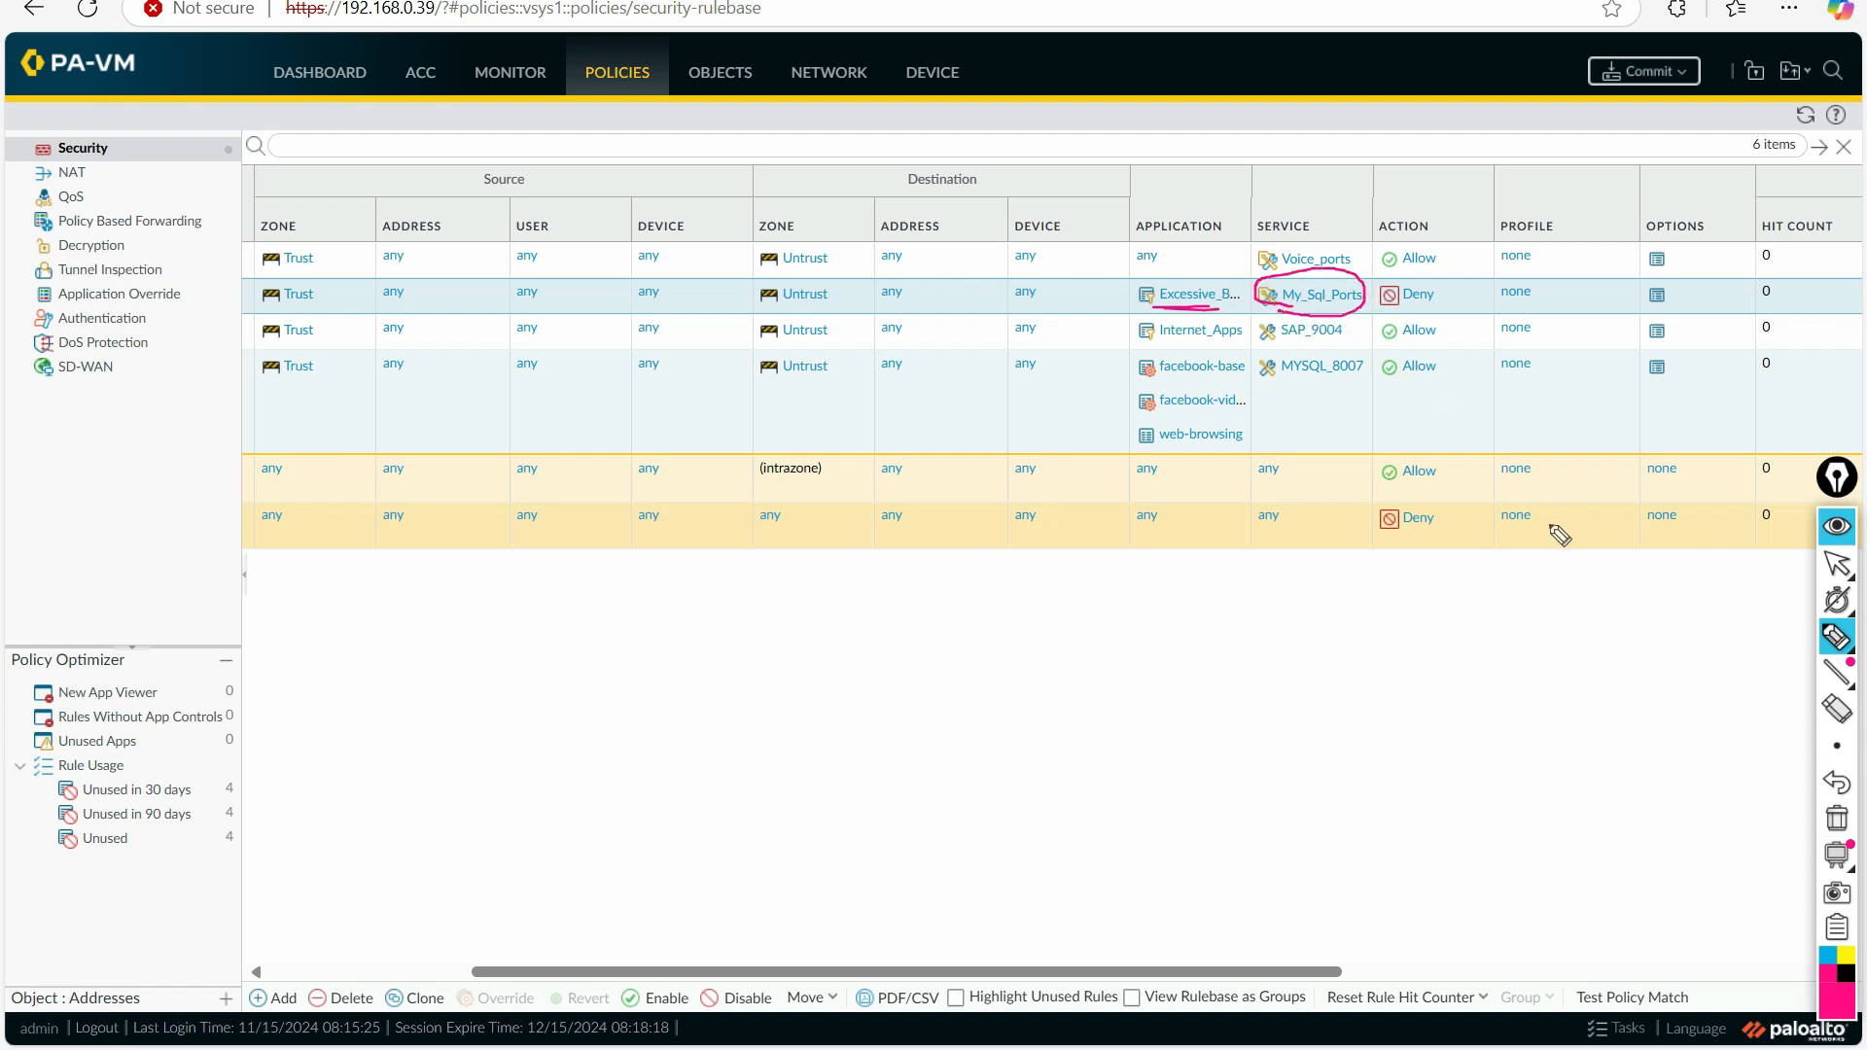
click(1838, 563)
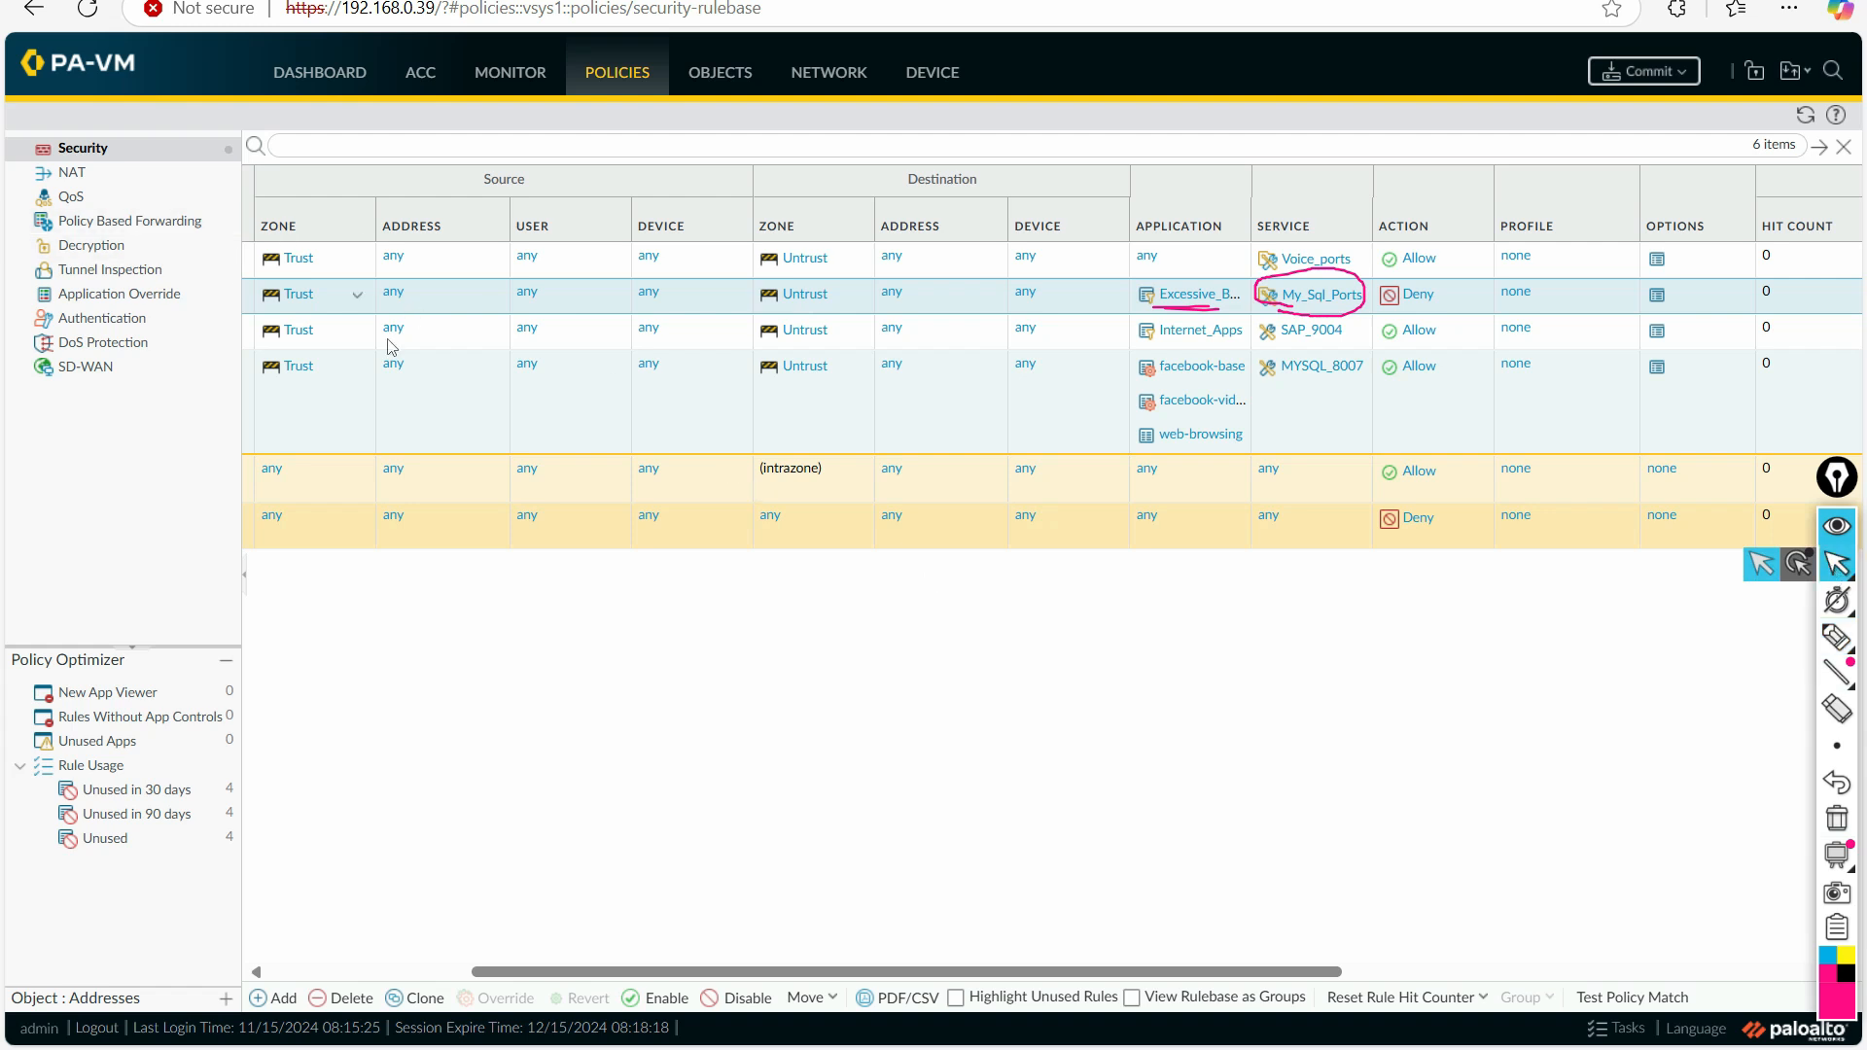
click(350, 973)
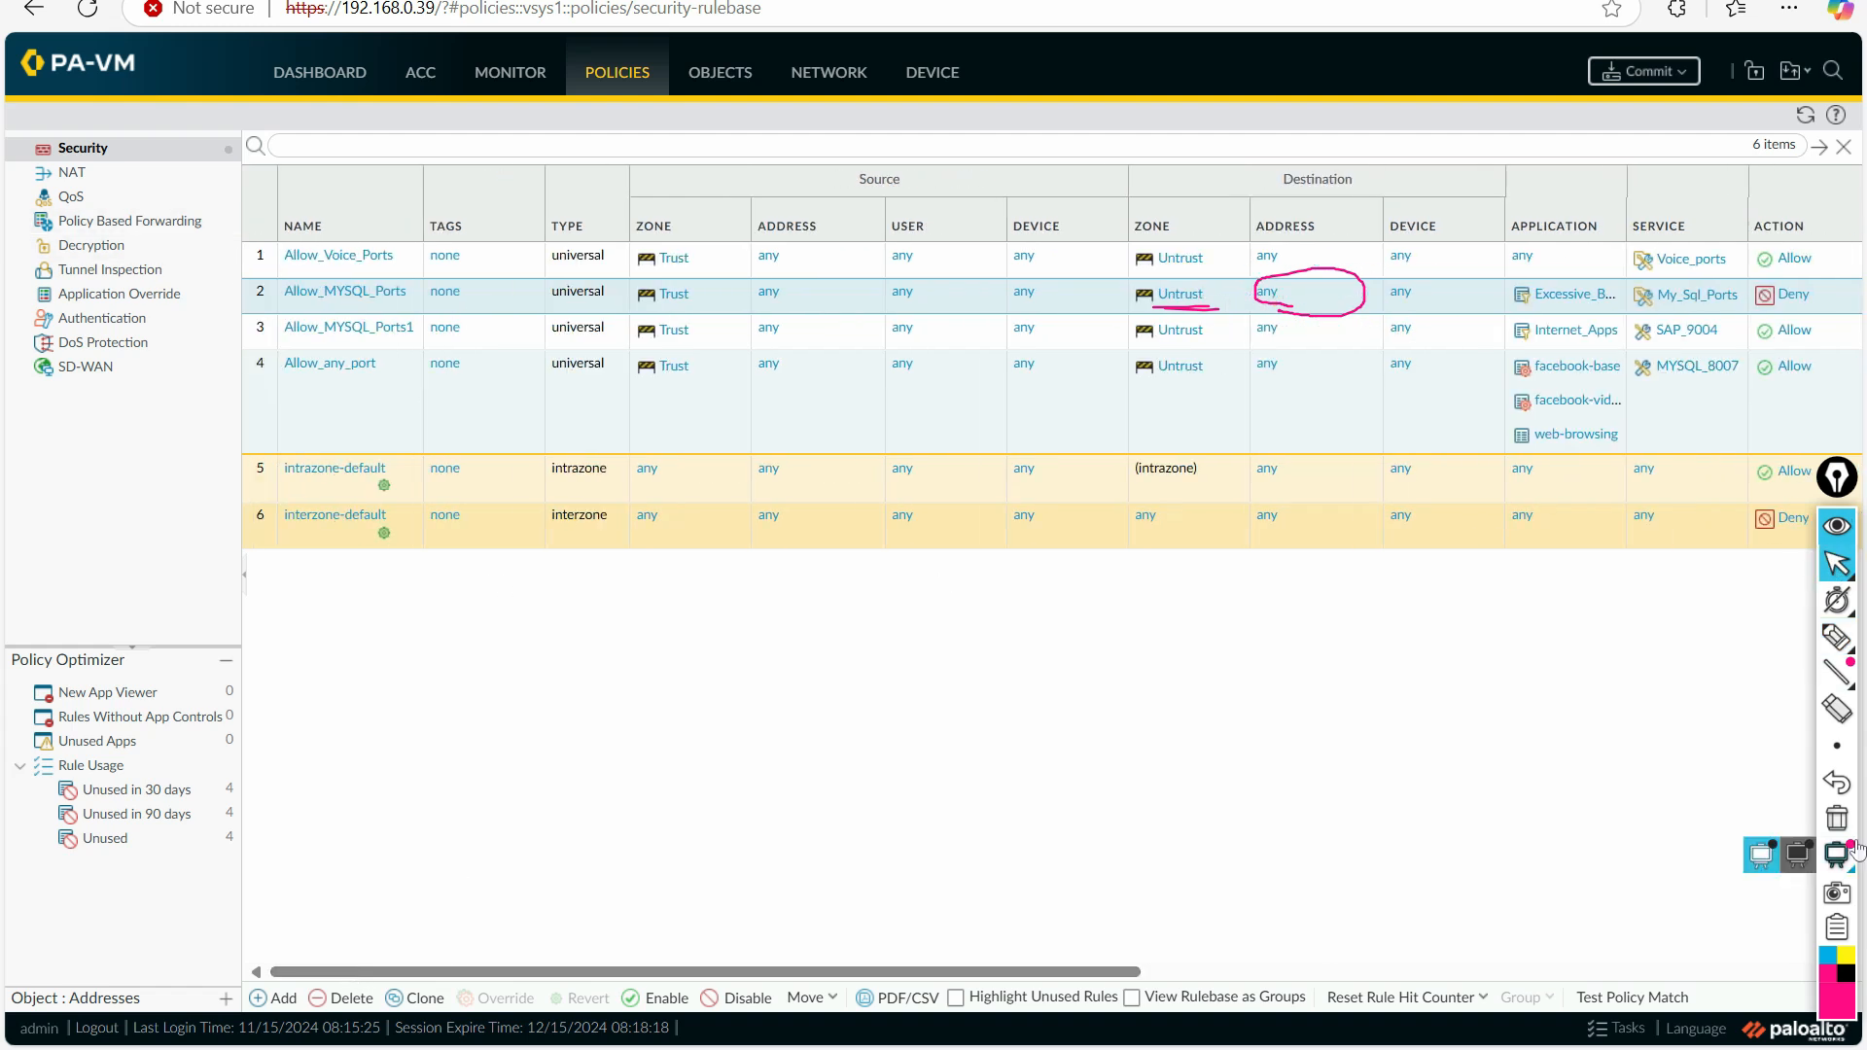
click(1837, 818)
Step: Delete the My_Sql_Ports service from the Allow_MYSQL_Ports security policy rule and save the rule
click(328, 300)
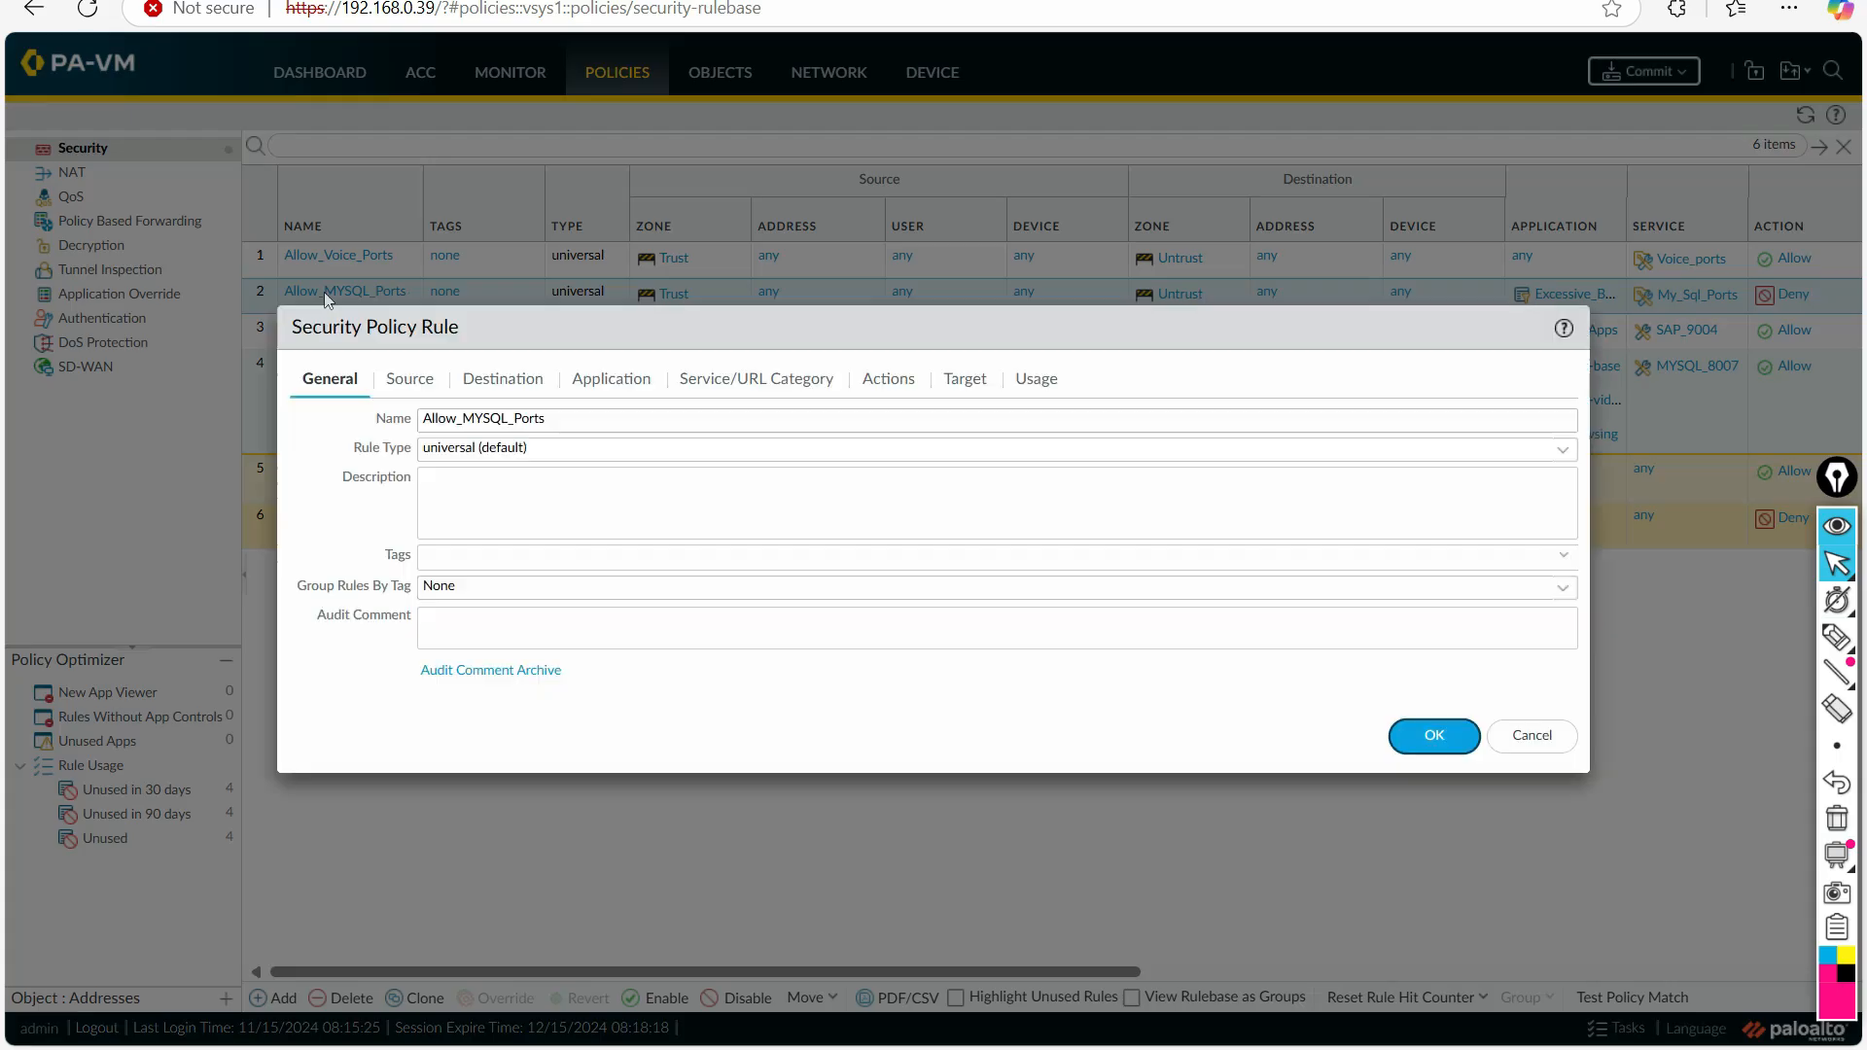
click(768, 381)
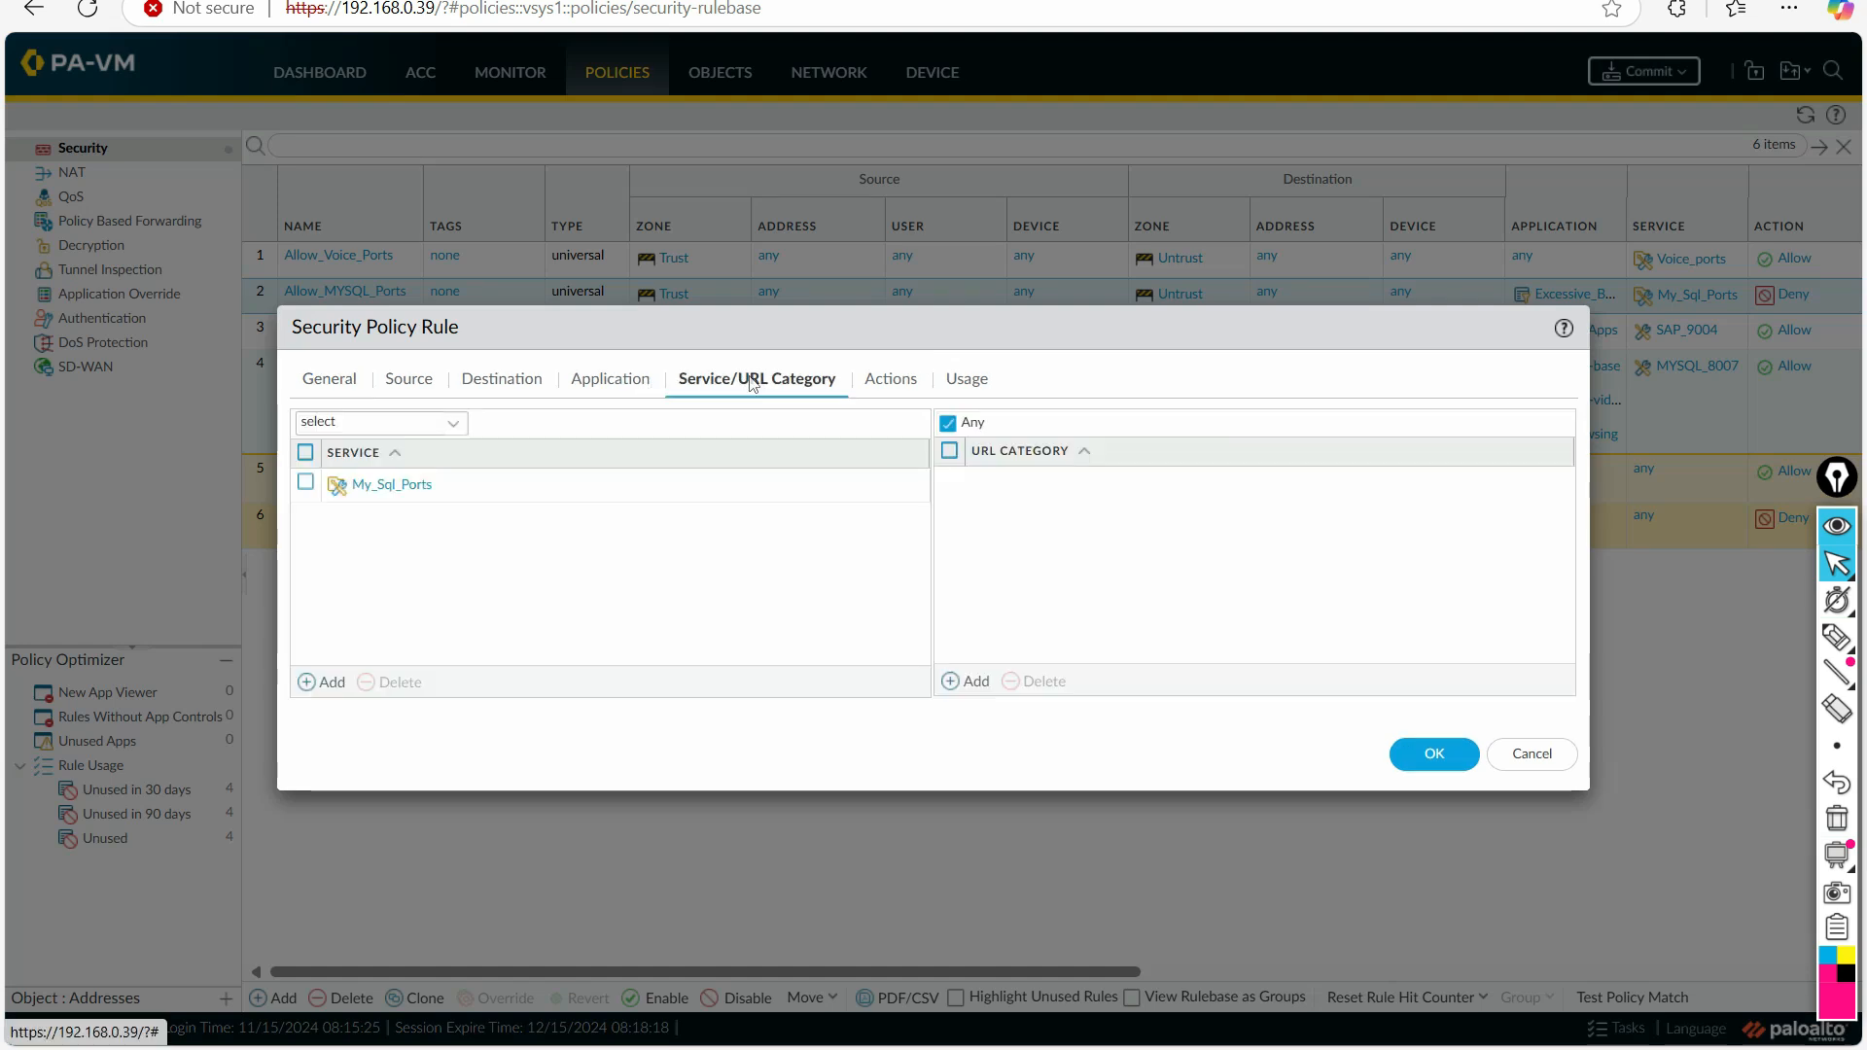
click(623, 385)
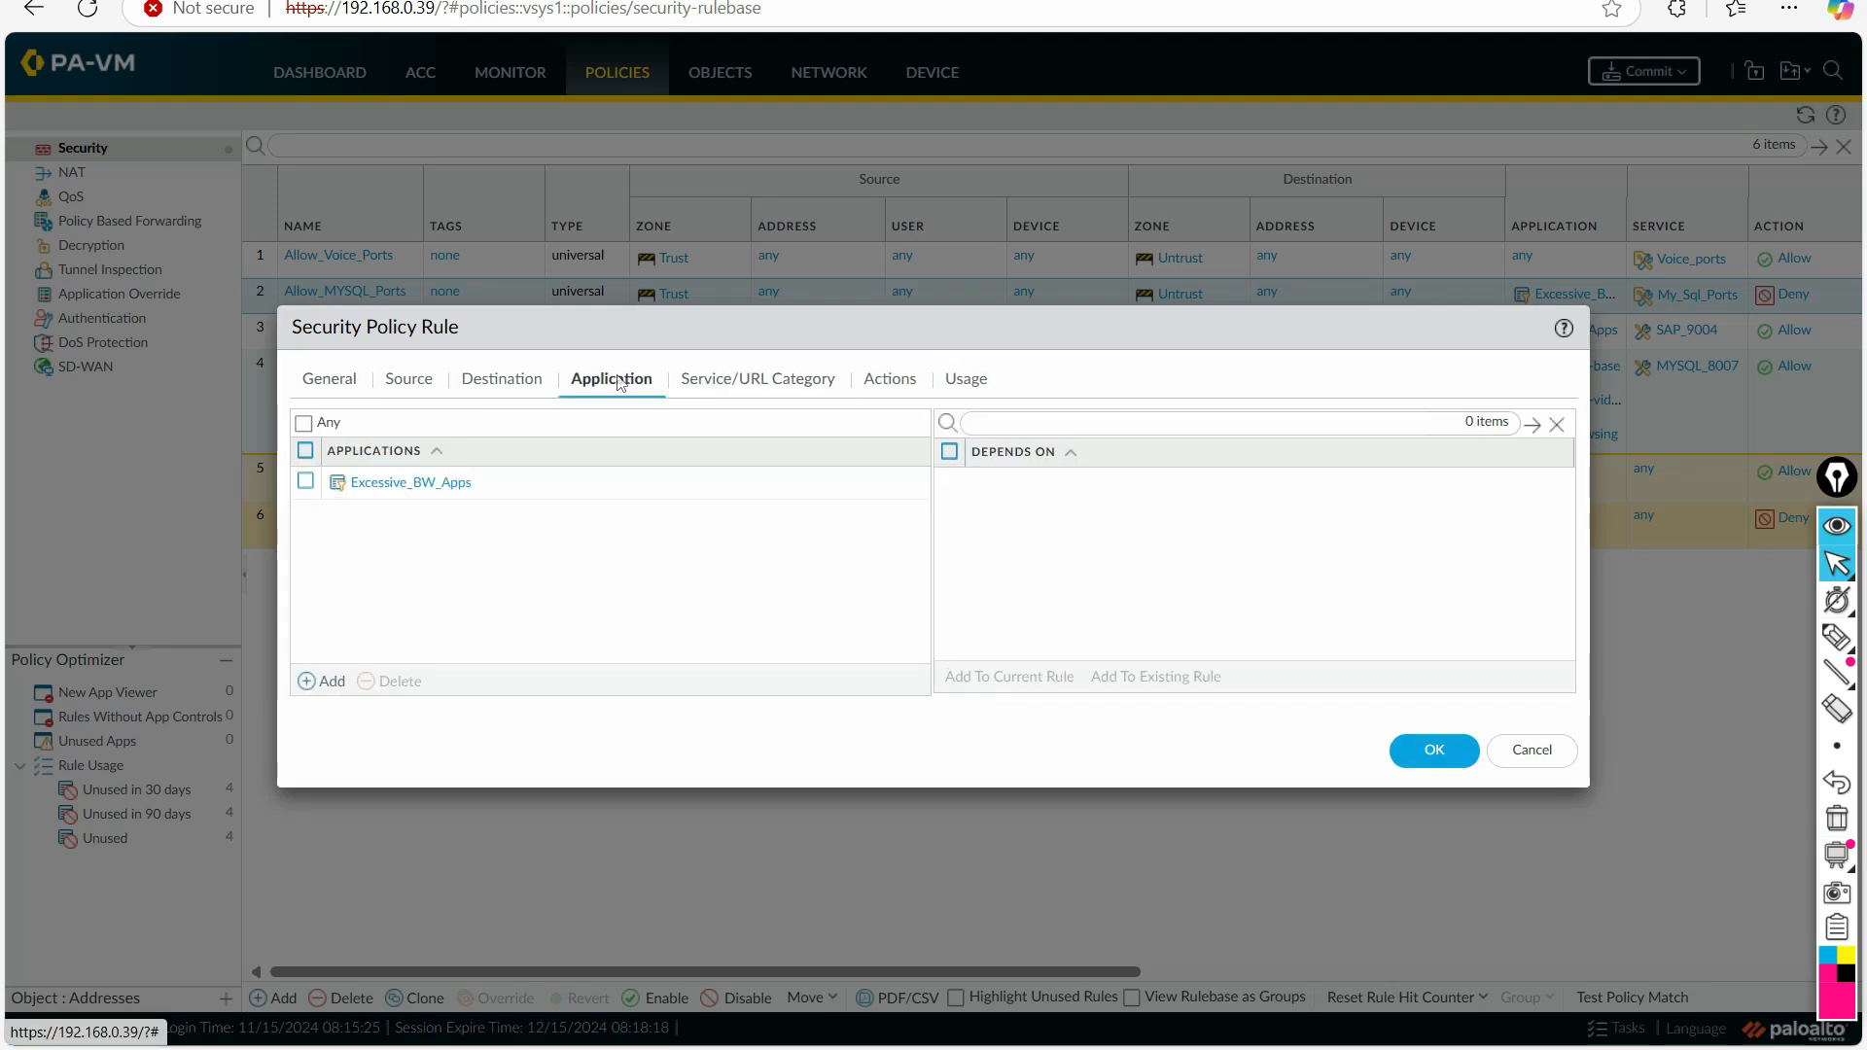
click(778, 389)
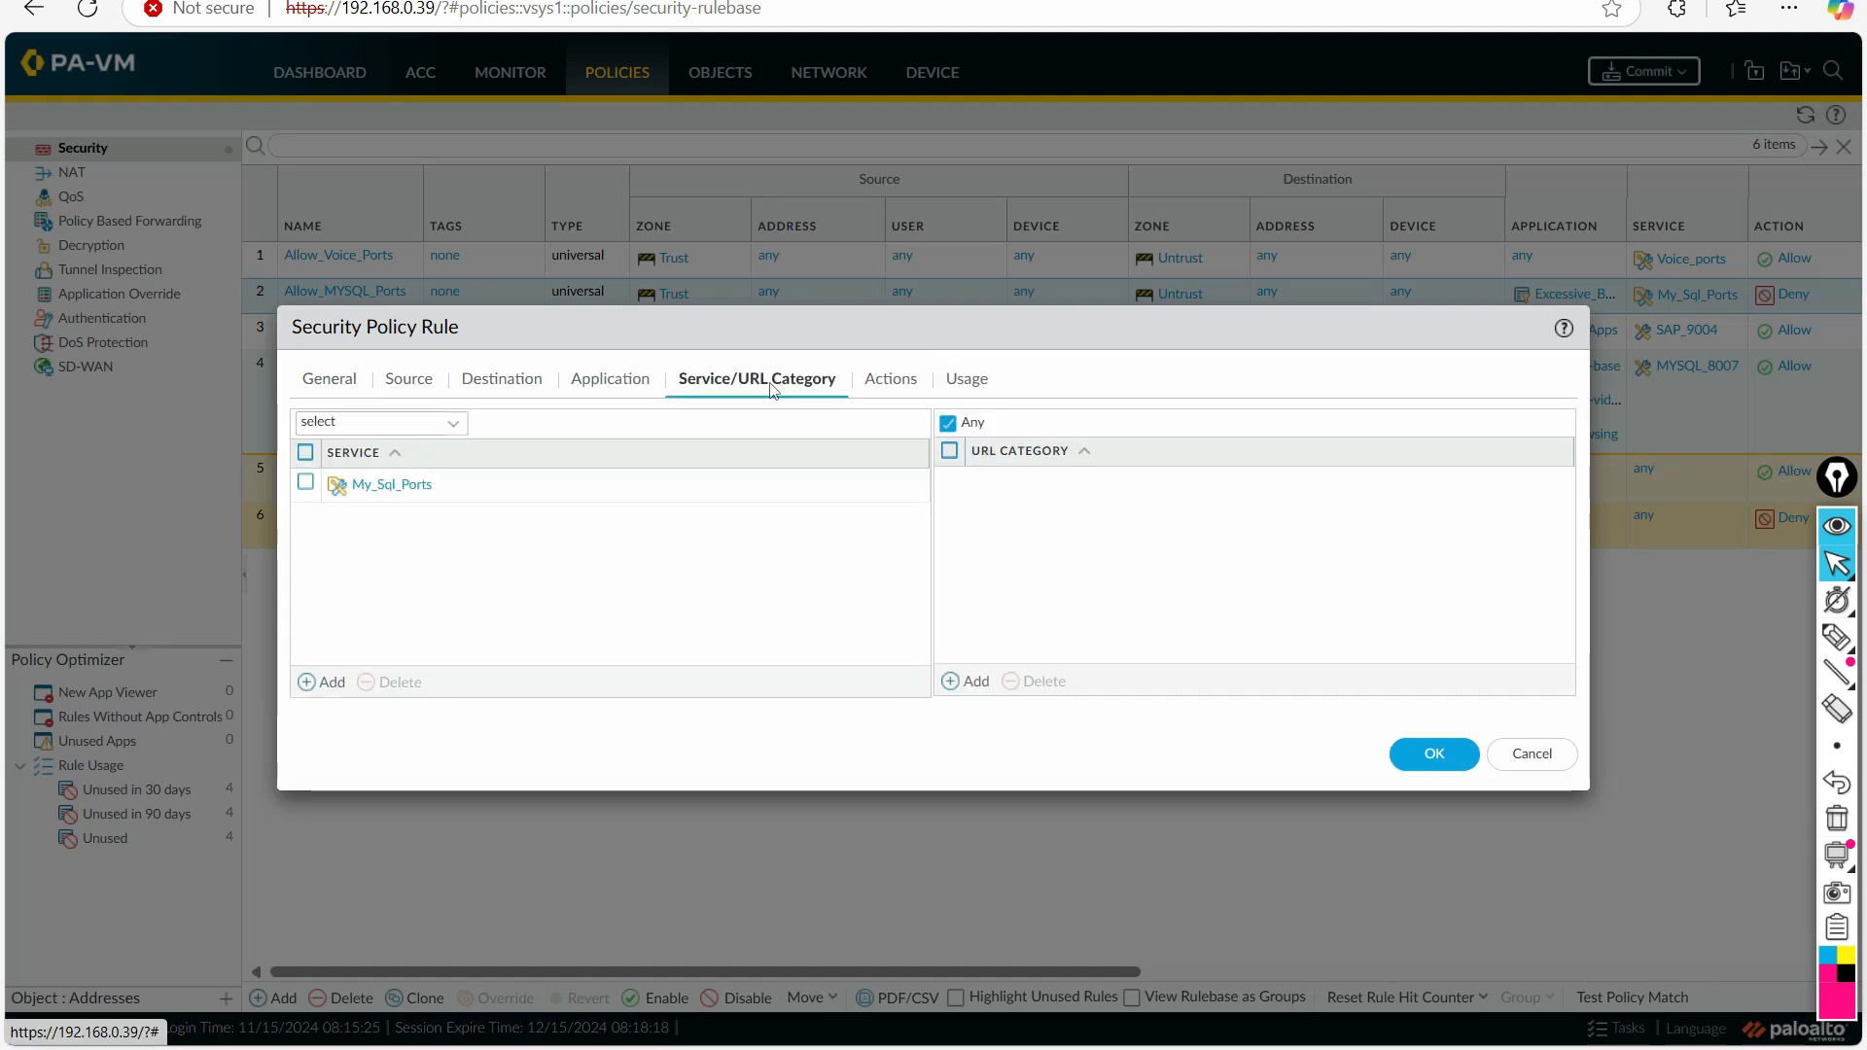
click(305, 482)
click(422, 695)
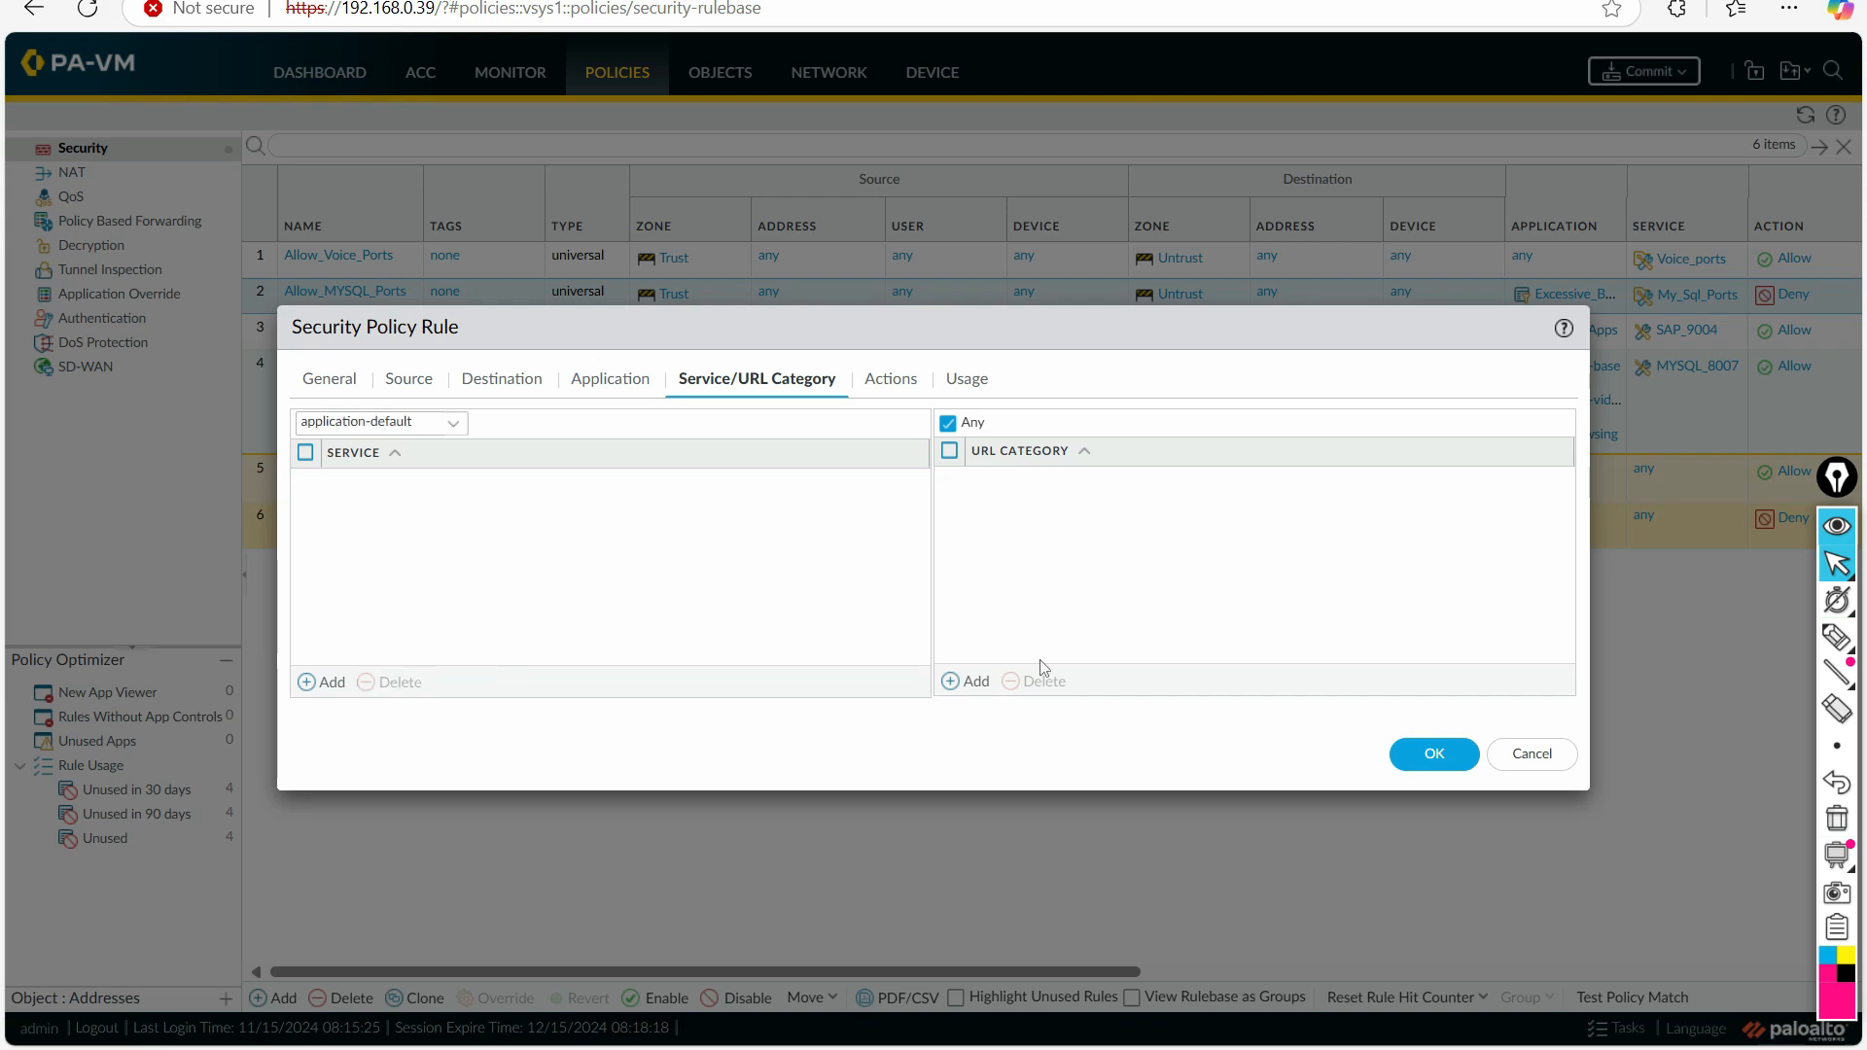
click(1424, 755)
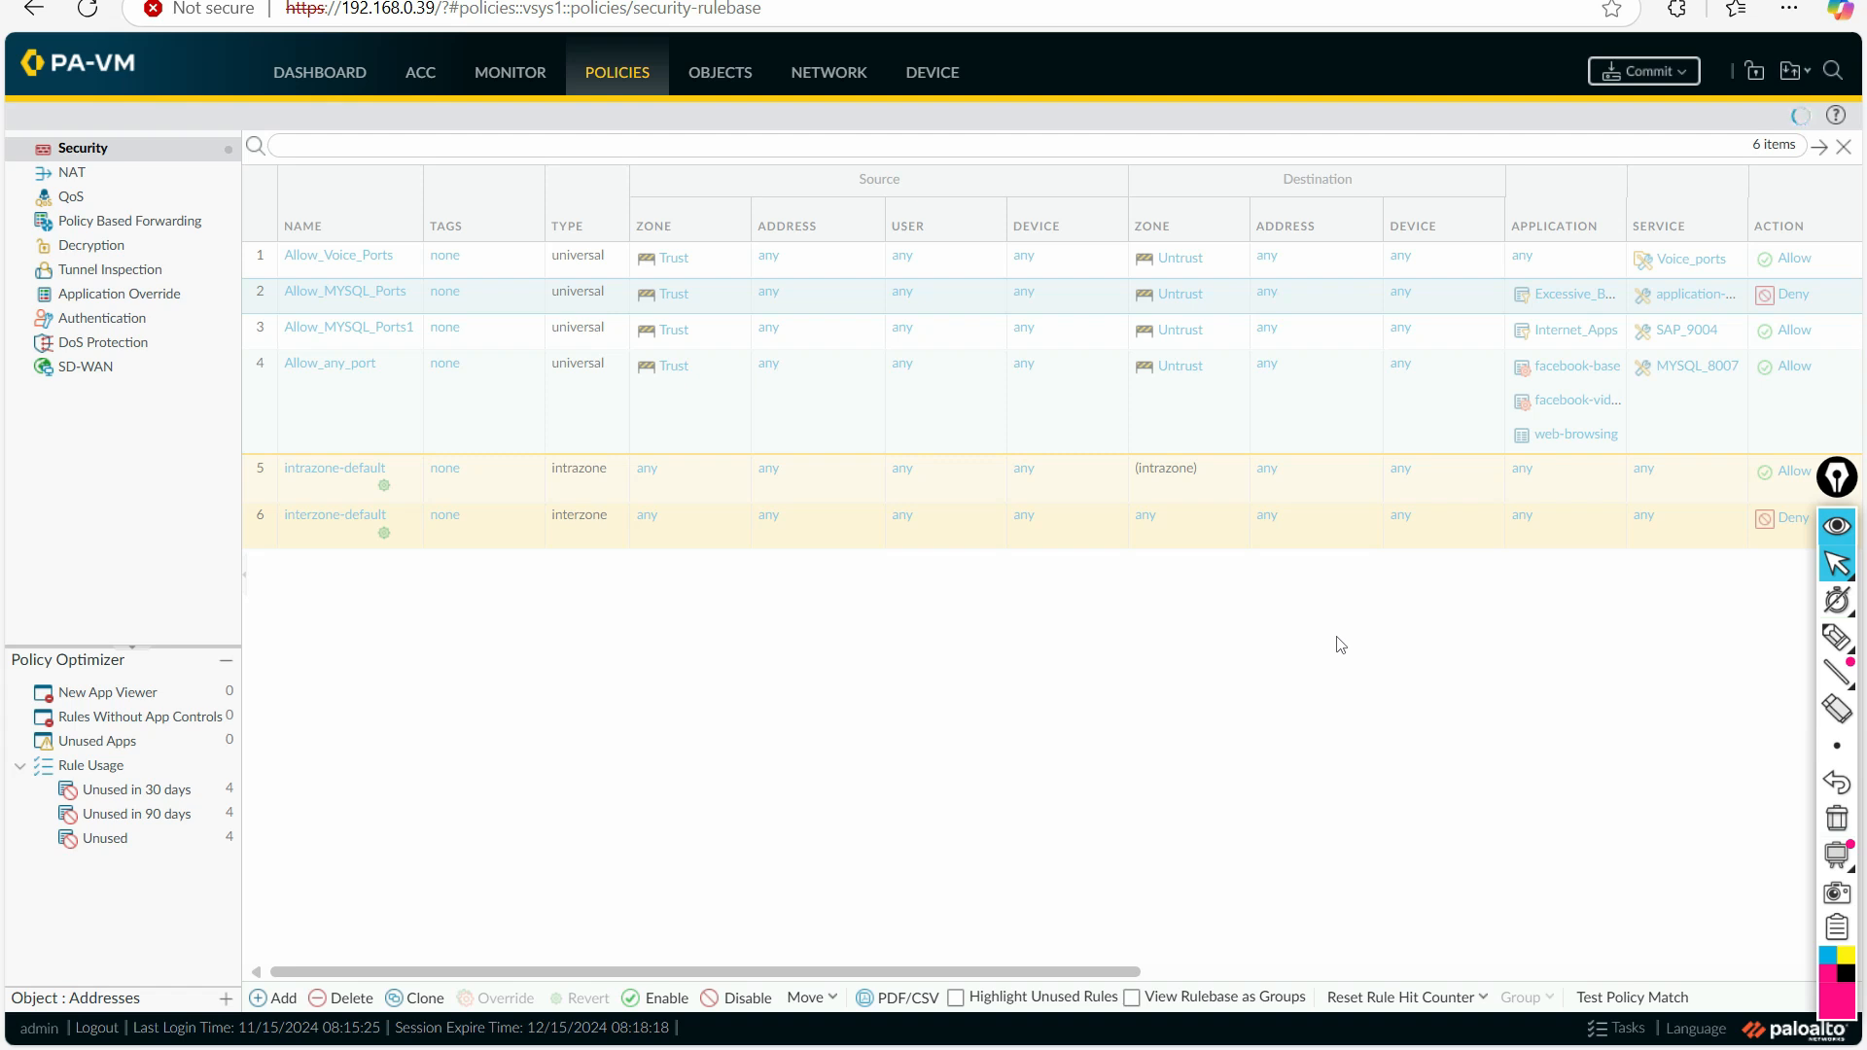
Step: Switch to the PowerPoint presentation and display the Applications Tags slide
click(733, 85)
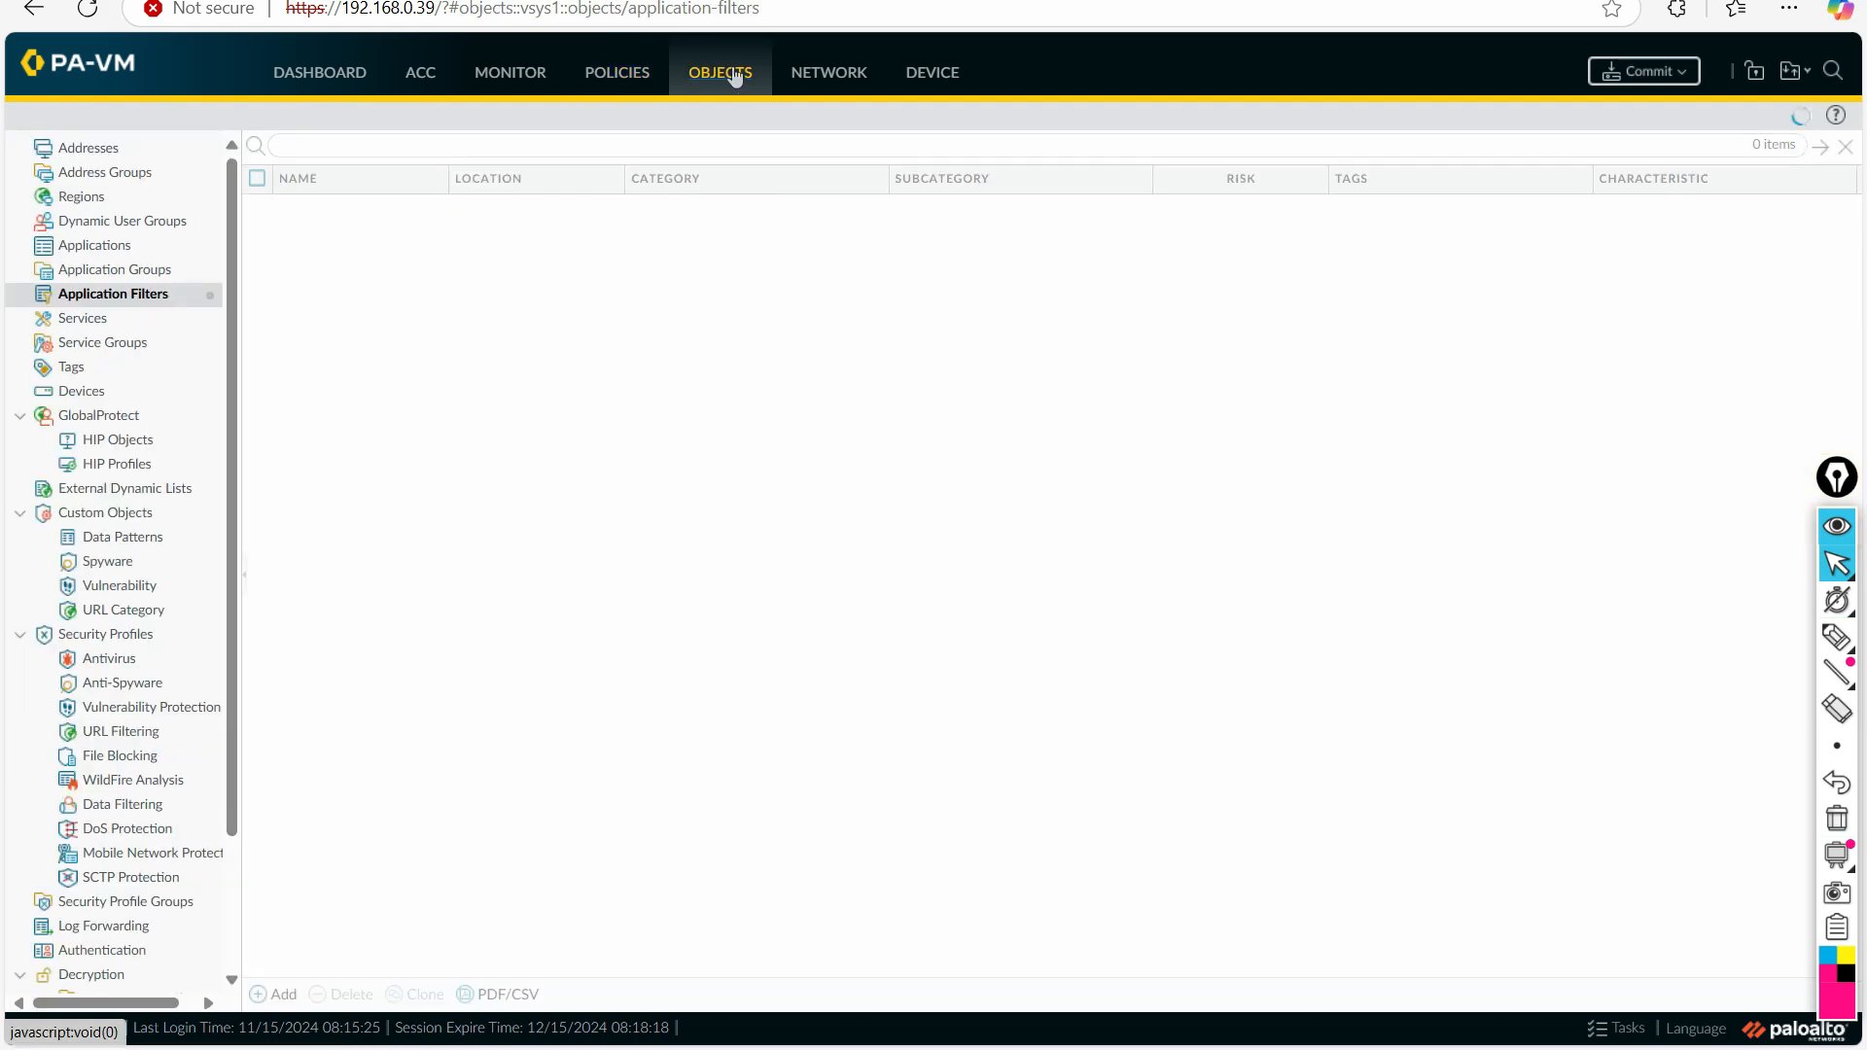
key(alt+Tab)
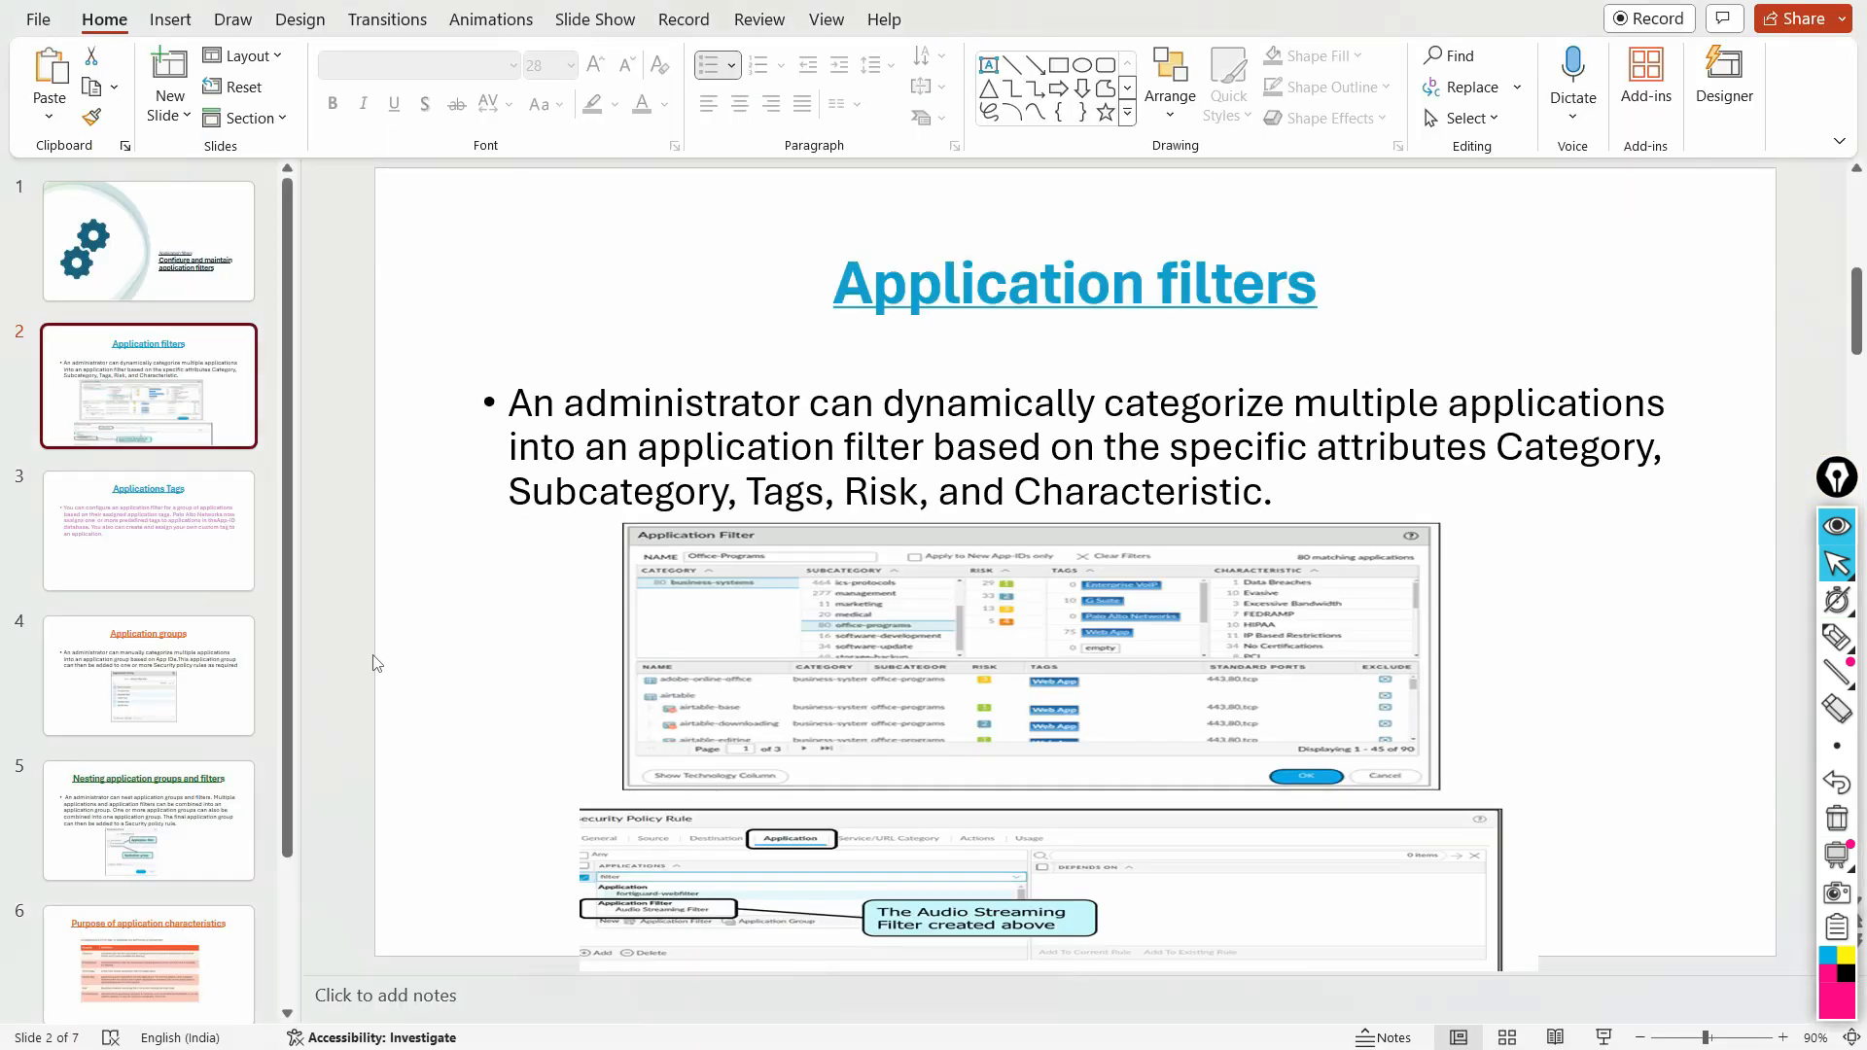
click(150, 547)
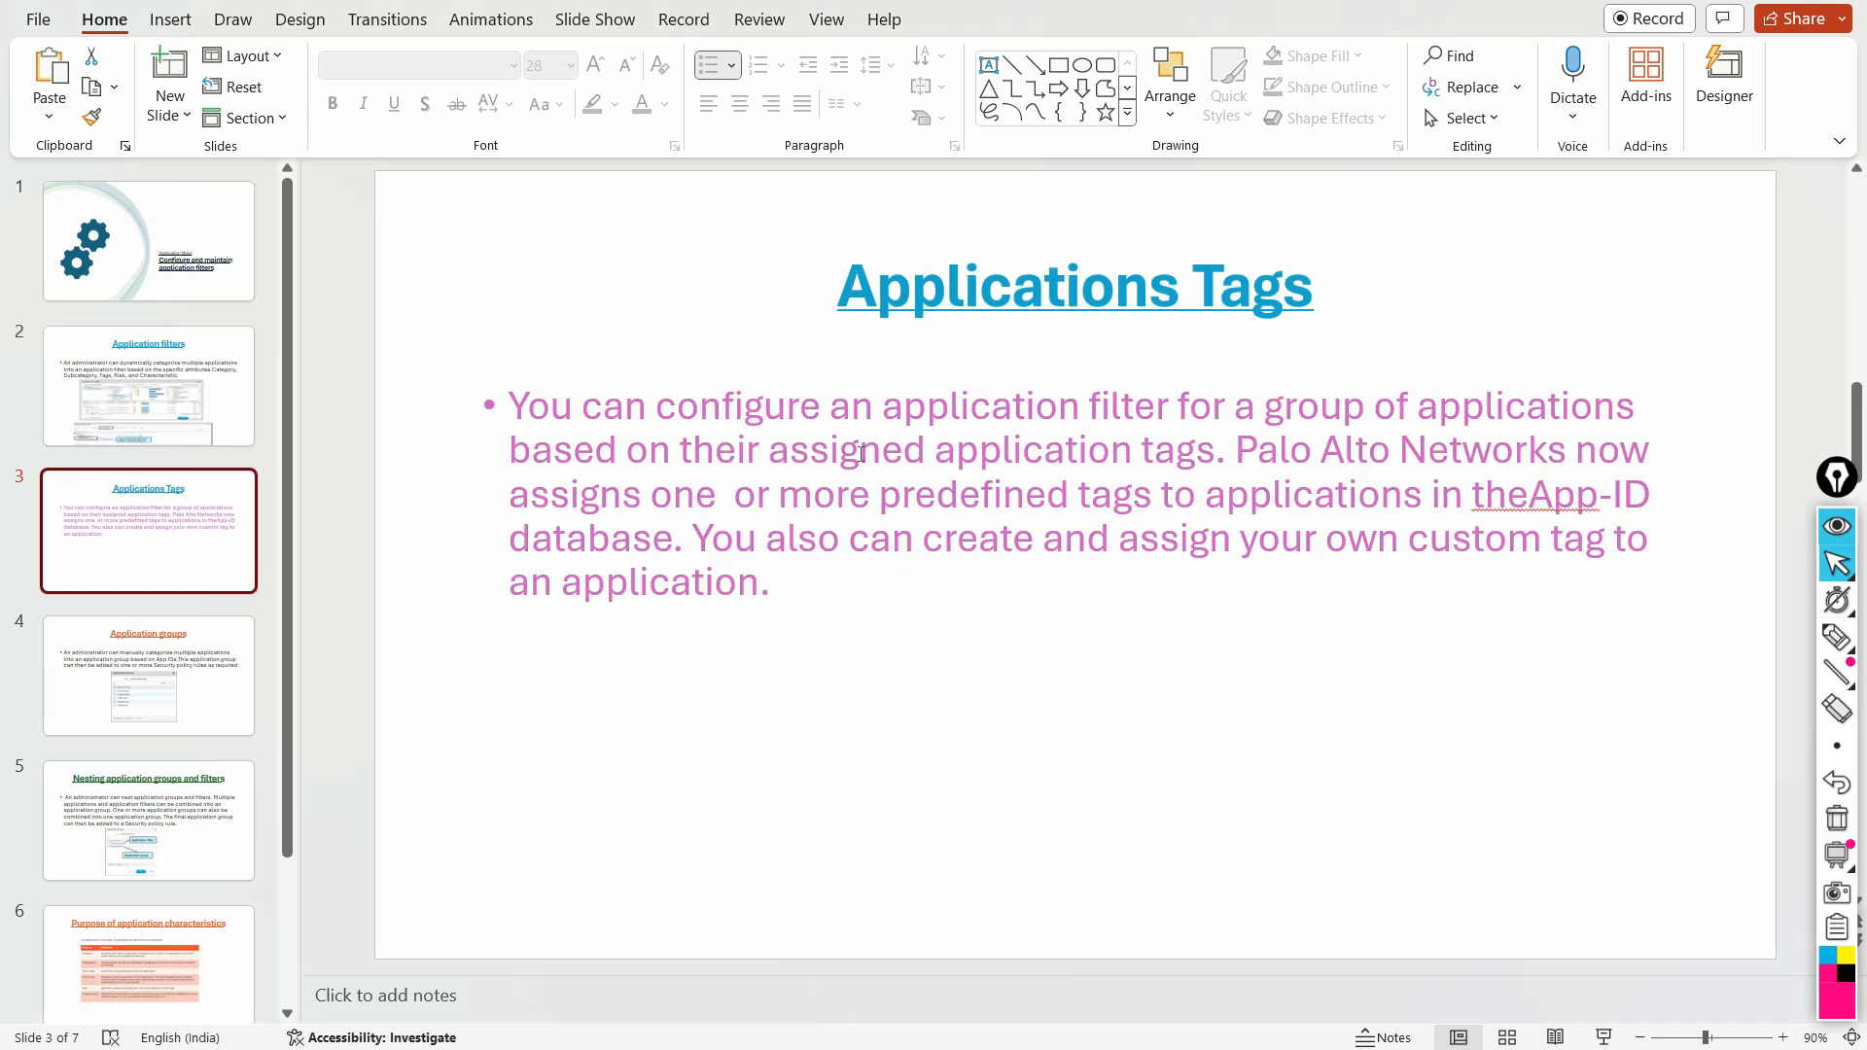
Step: Underline the Applications Tags title and the first three lines of the slide's text with the annotation pen, and erase the marks
click(1837, 637)
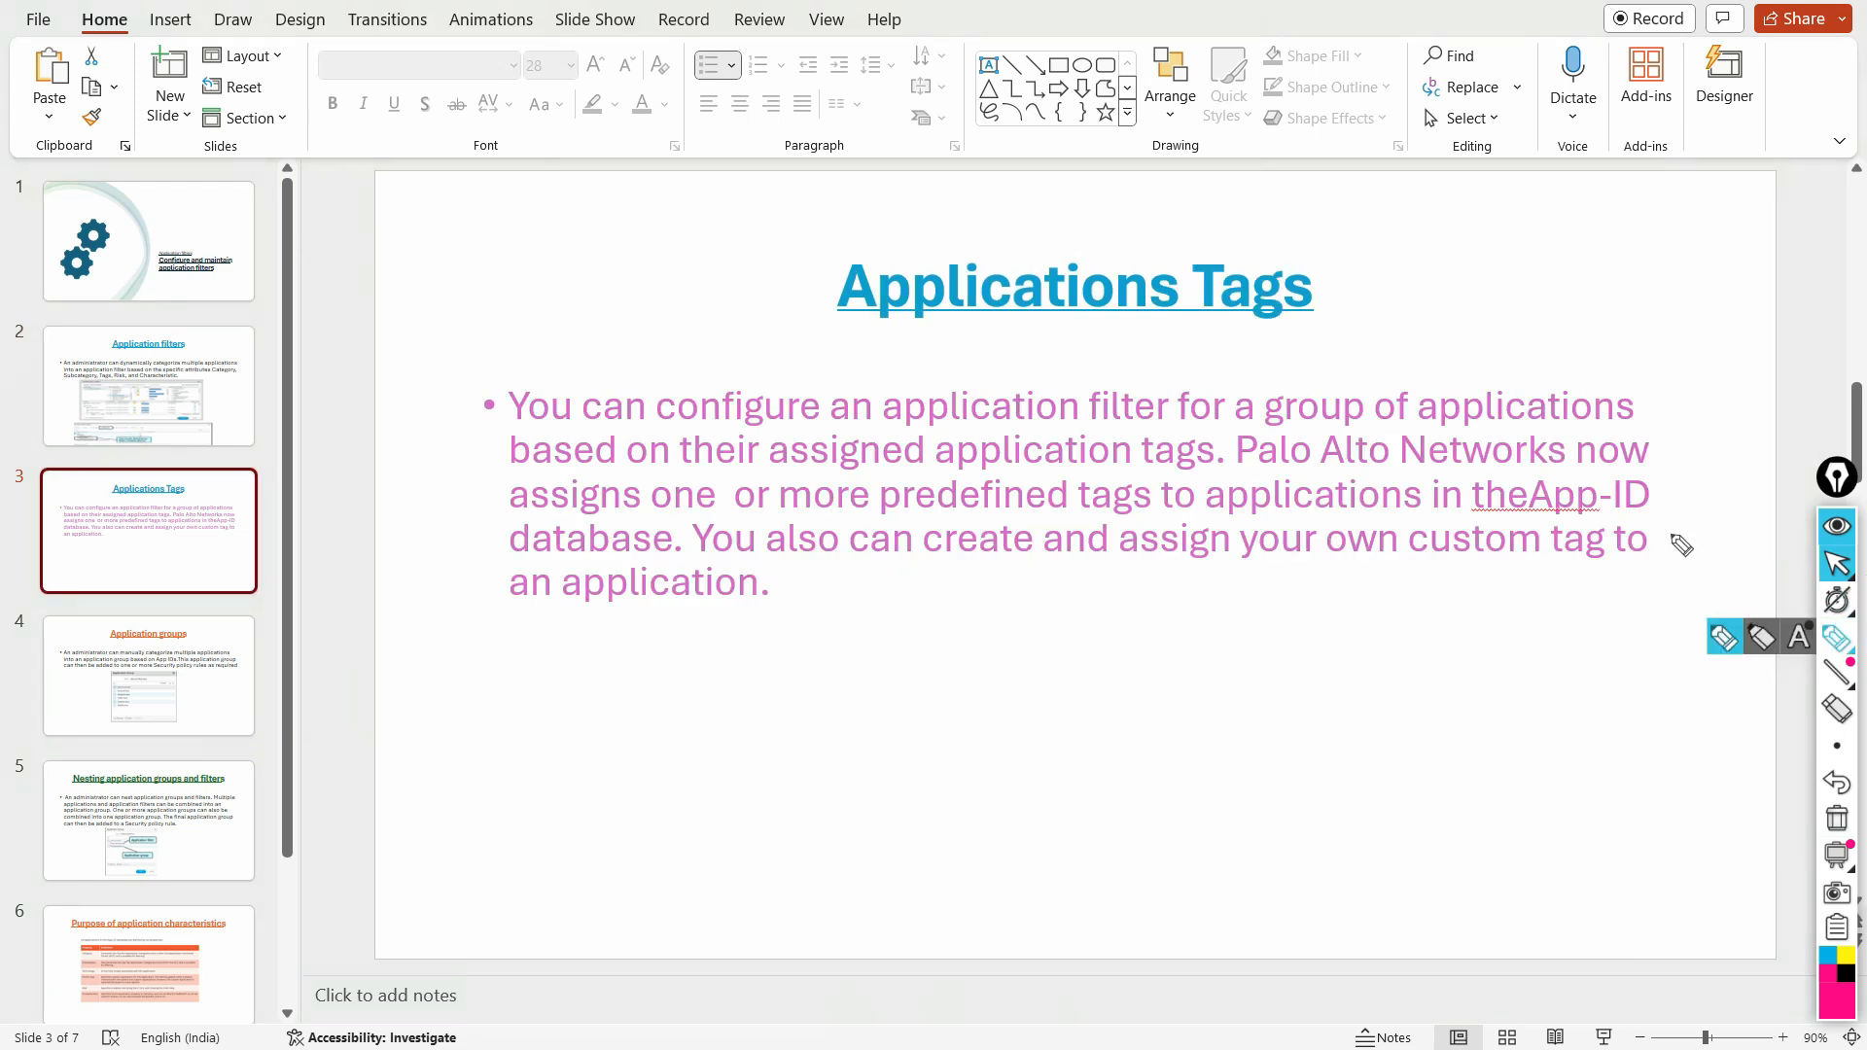
drag(871, 327, 1004, 318)
drag(1218, 321, 1296, 309)
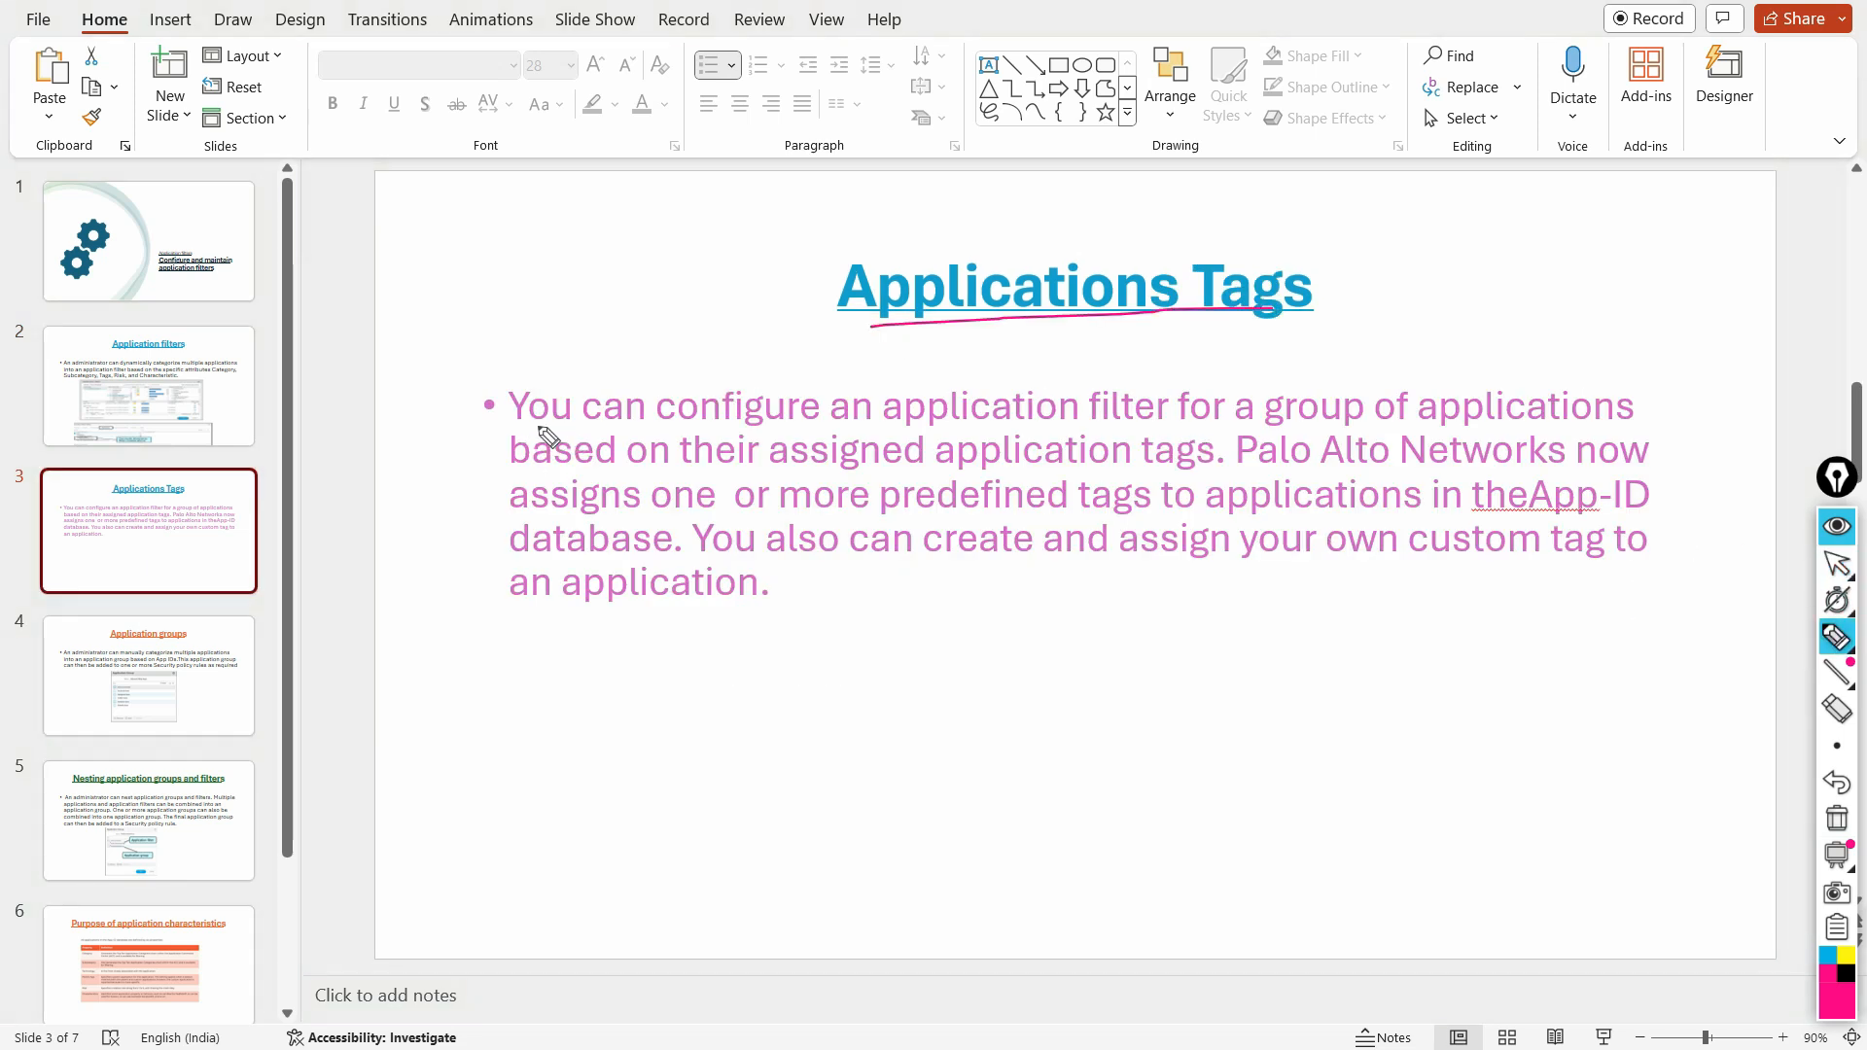
drag(522, 424, 1671, 425)
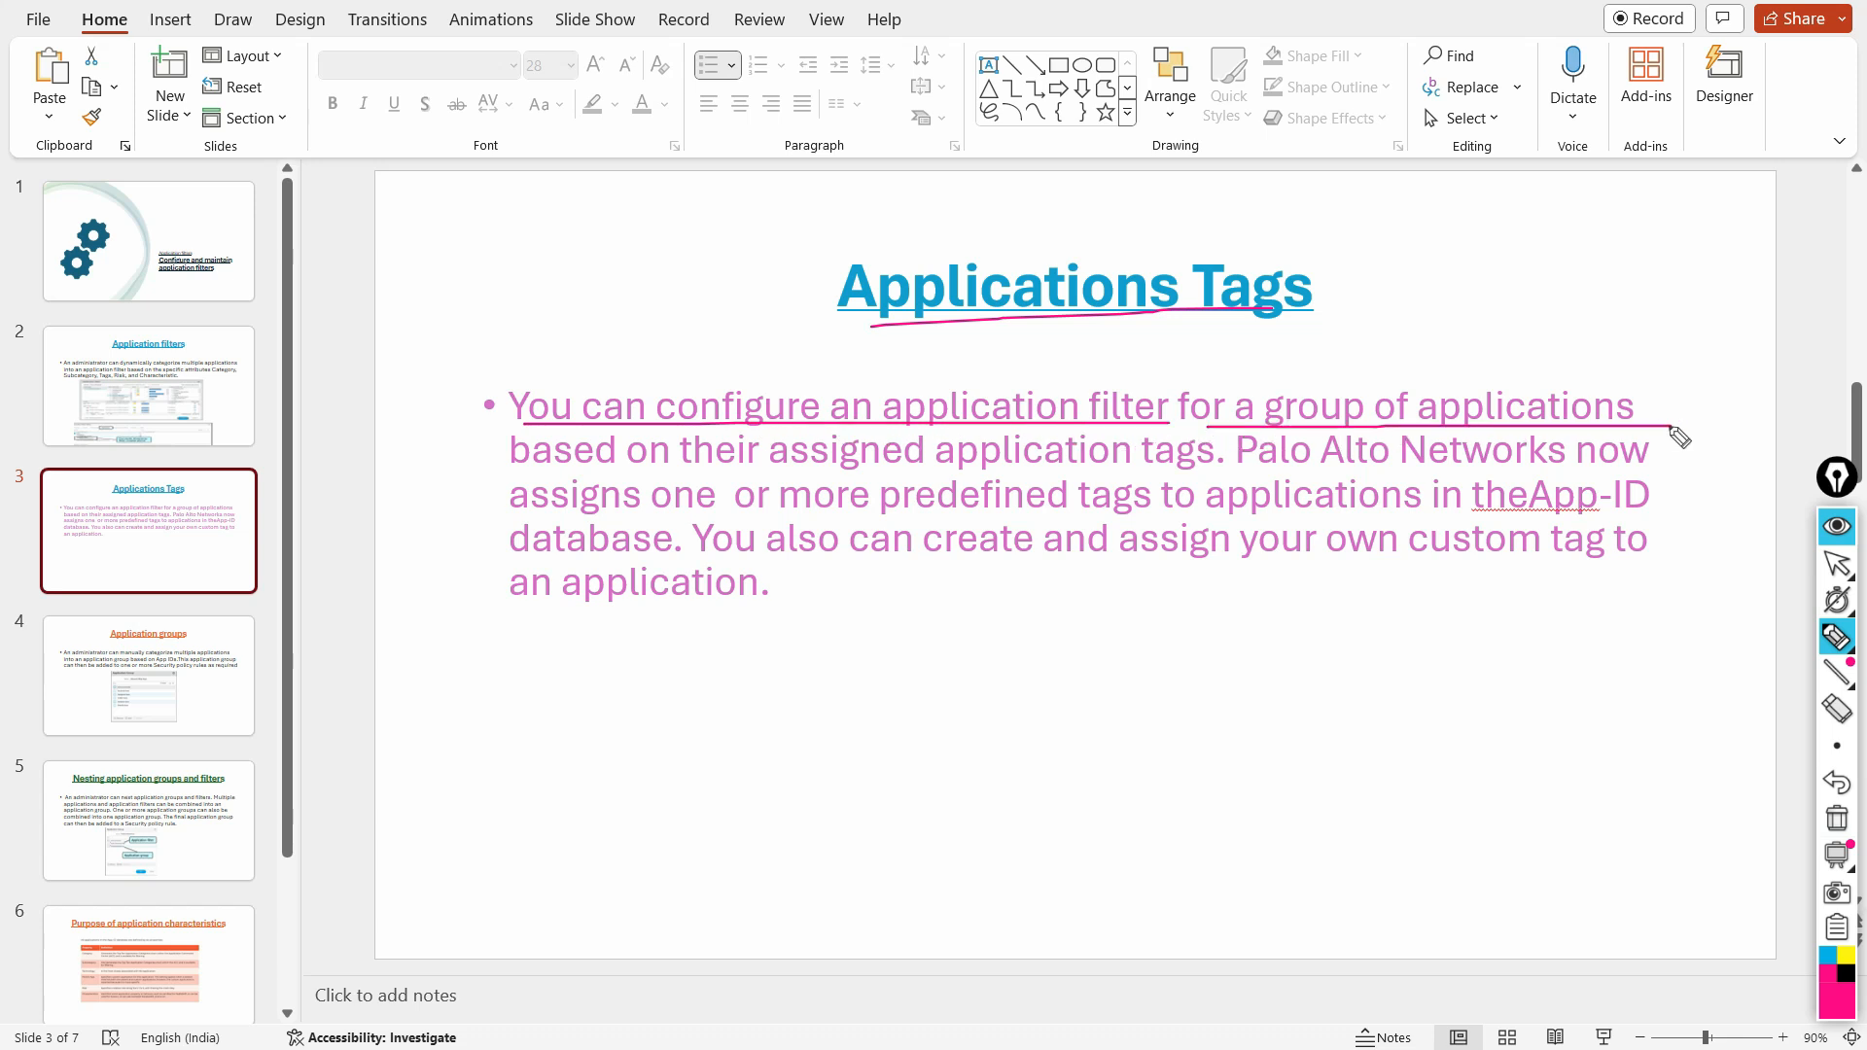
drag(530, 473, 1277, 474)
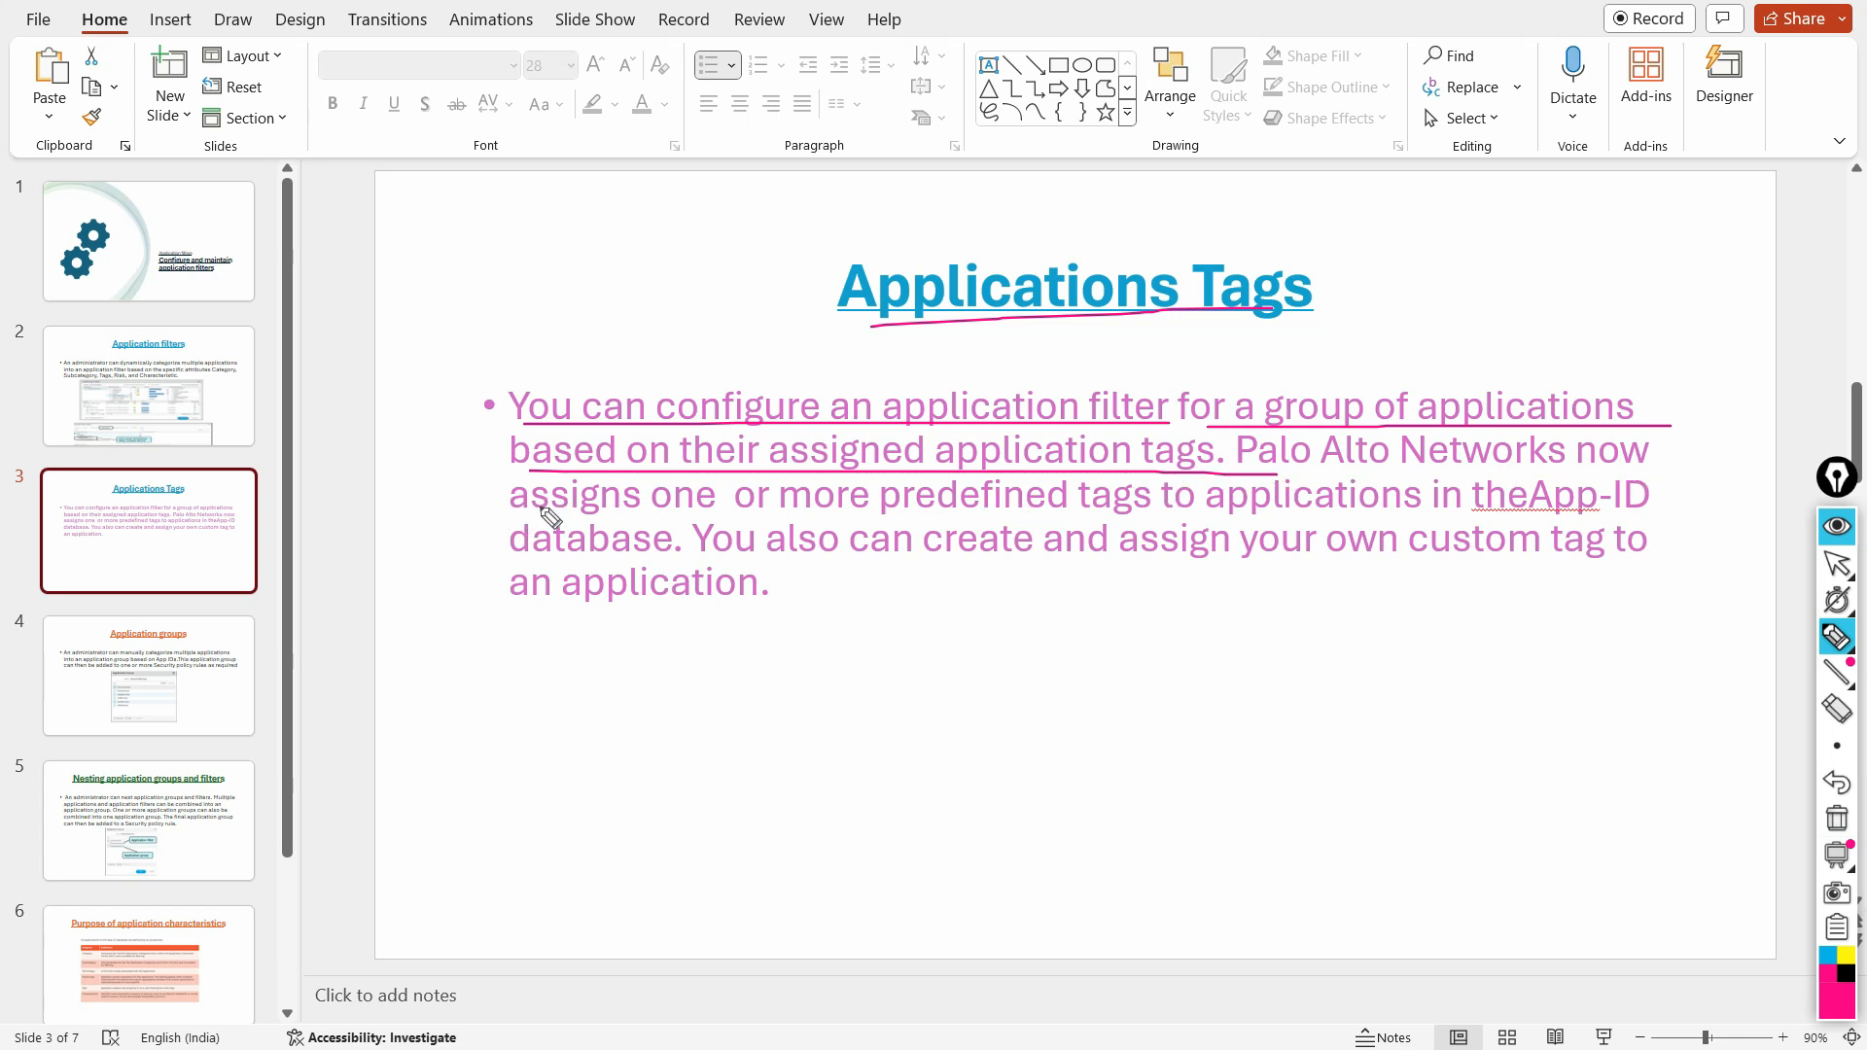
mouse_move(515, 517)
mouse_down()
mouse_move(689, 534)
mouse_move(1267, 520)
mouse_up()
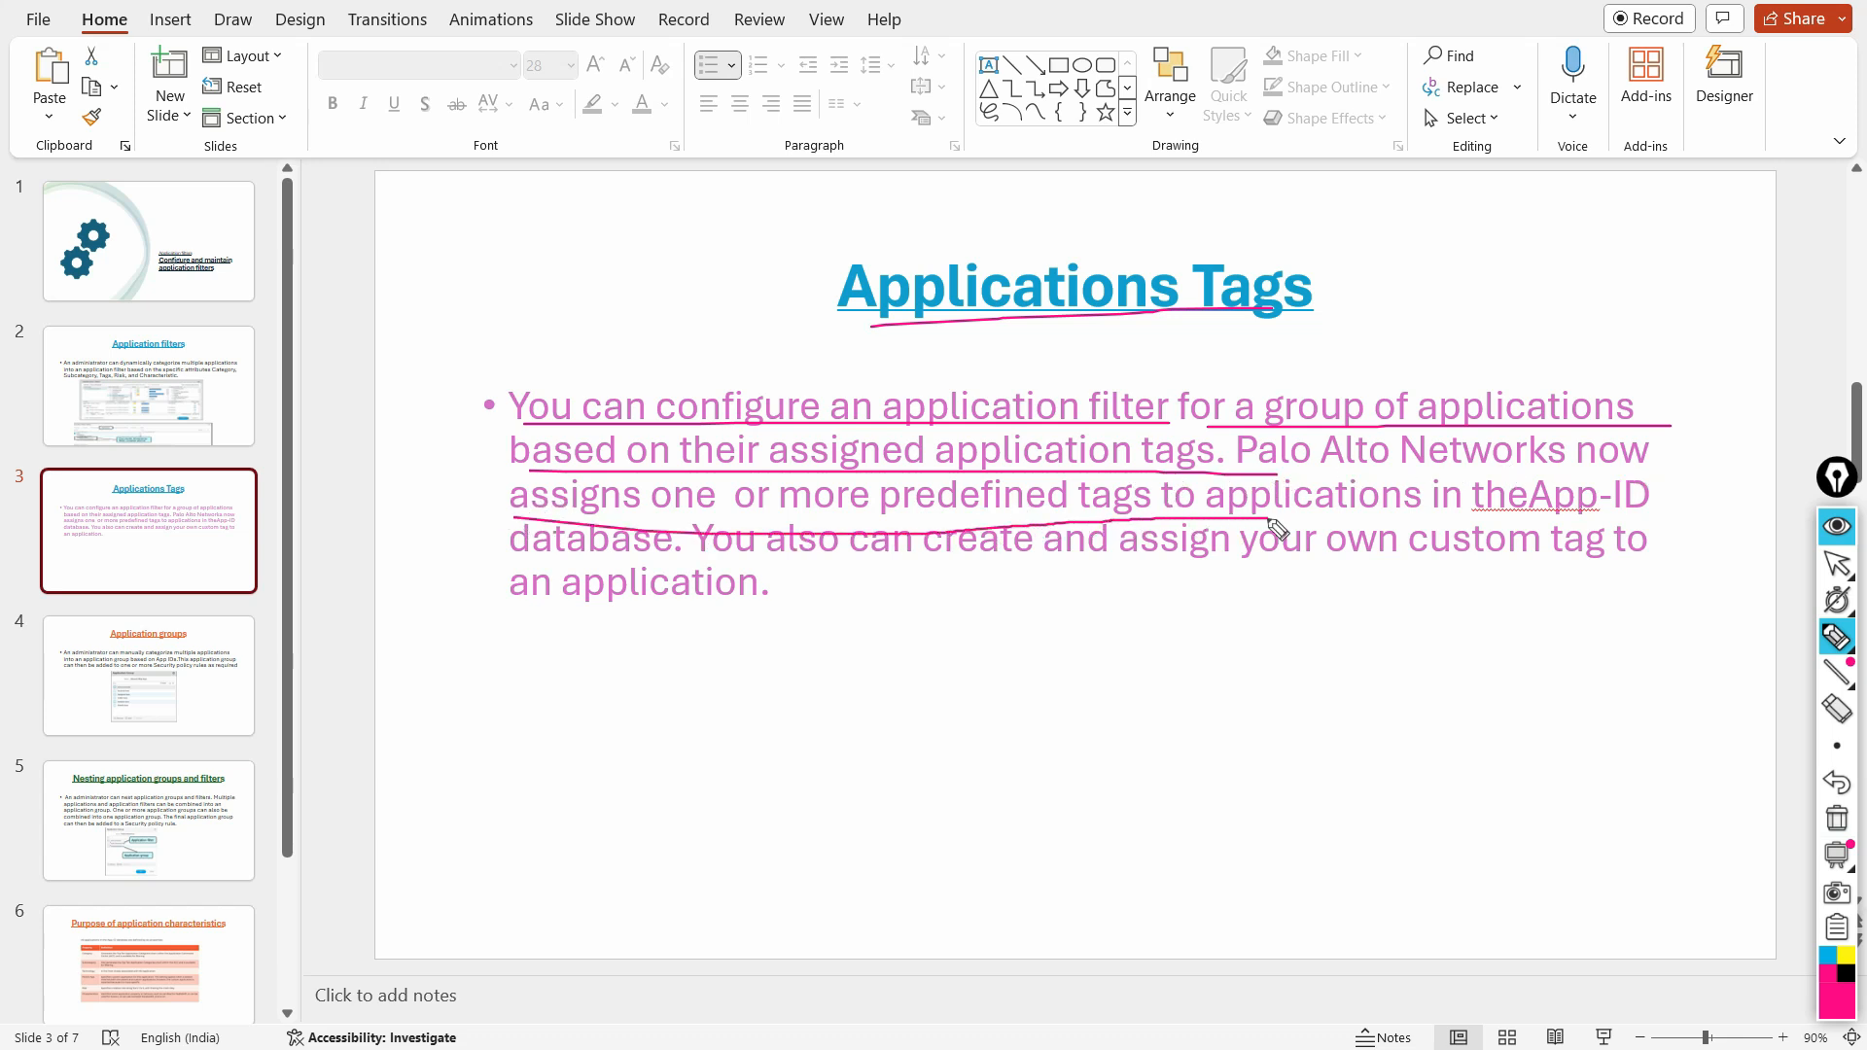
click(1837, 820)
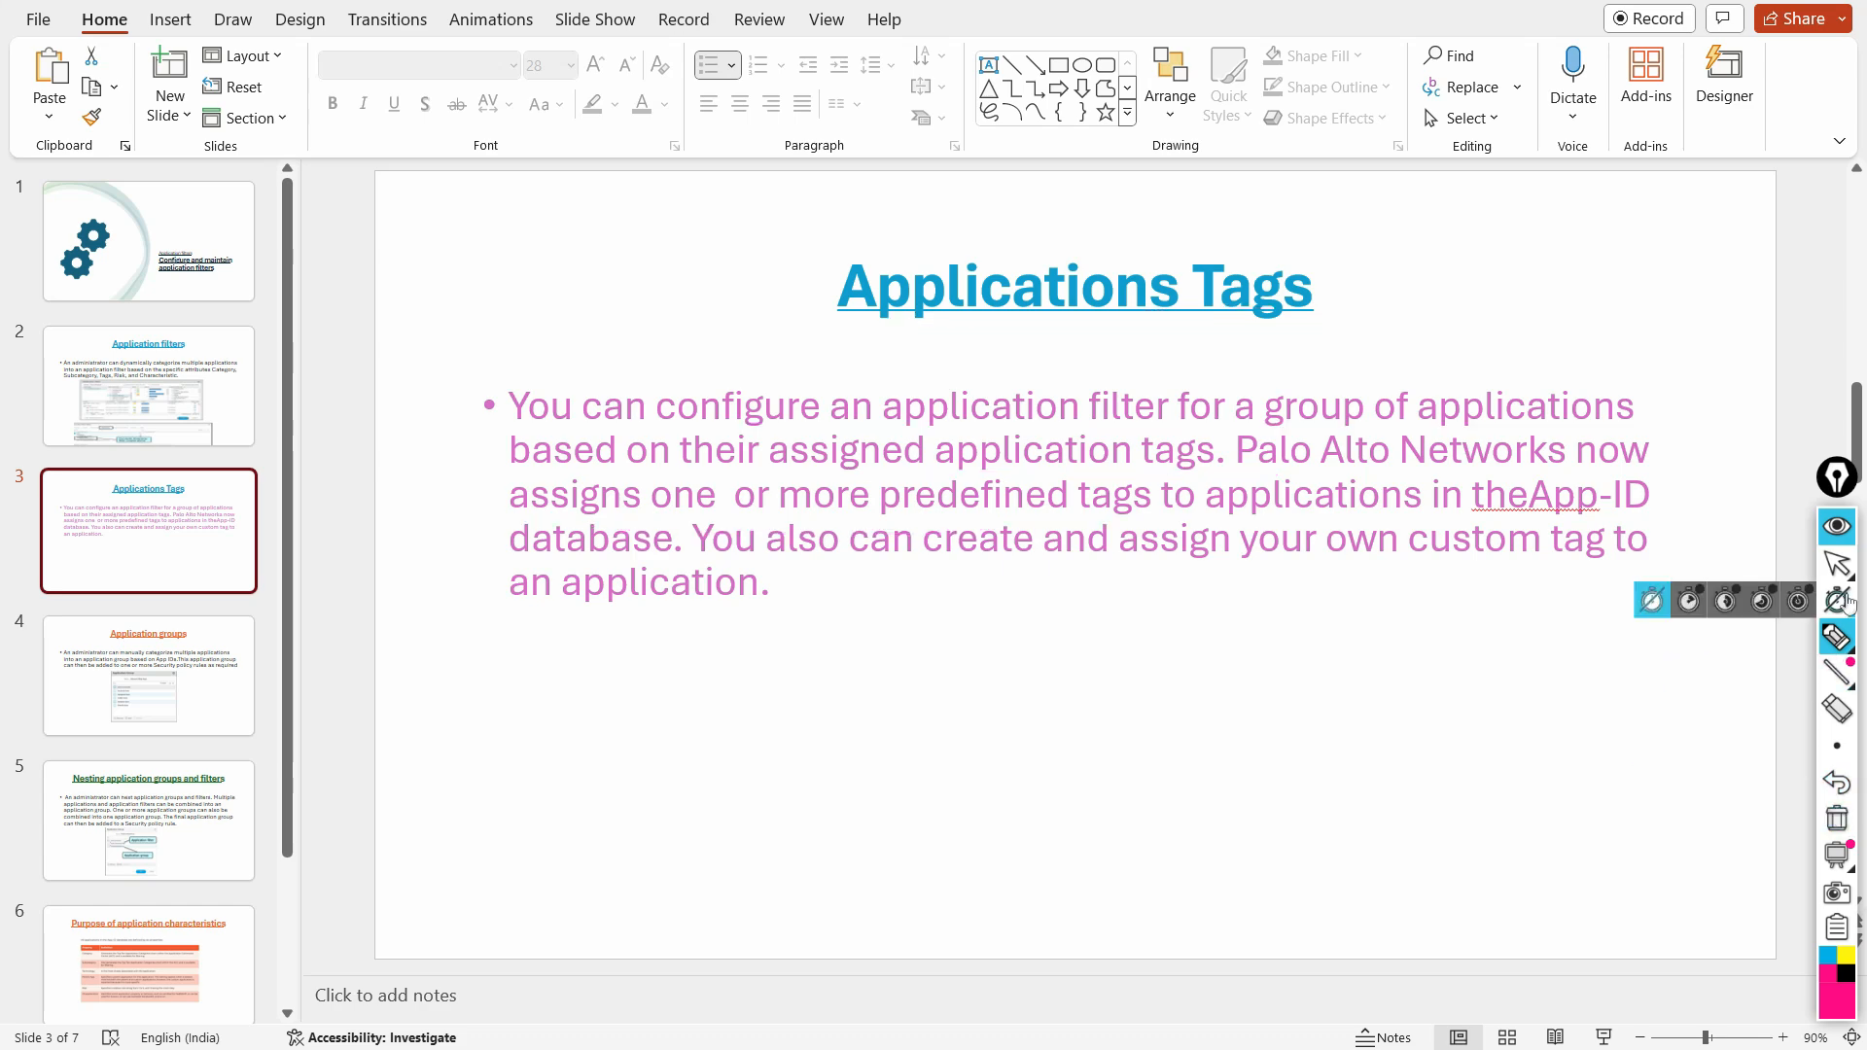
click(1841, 577)
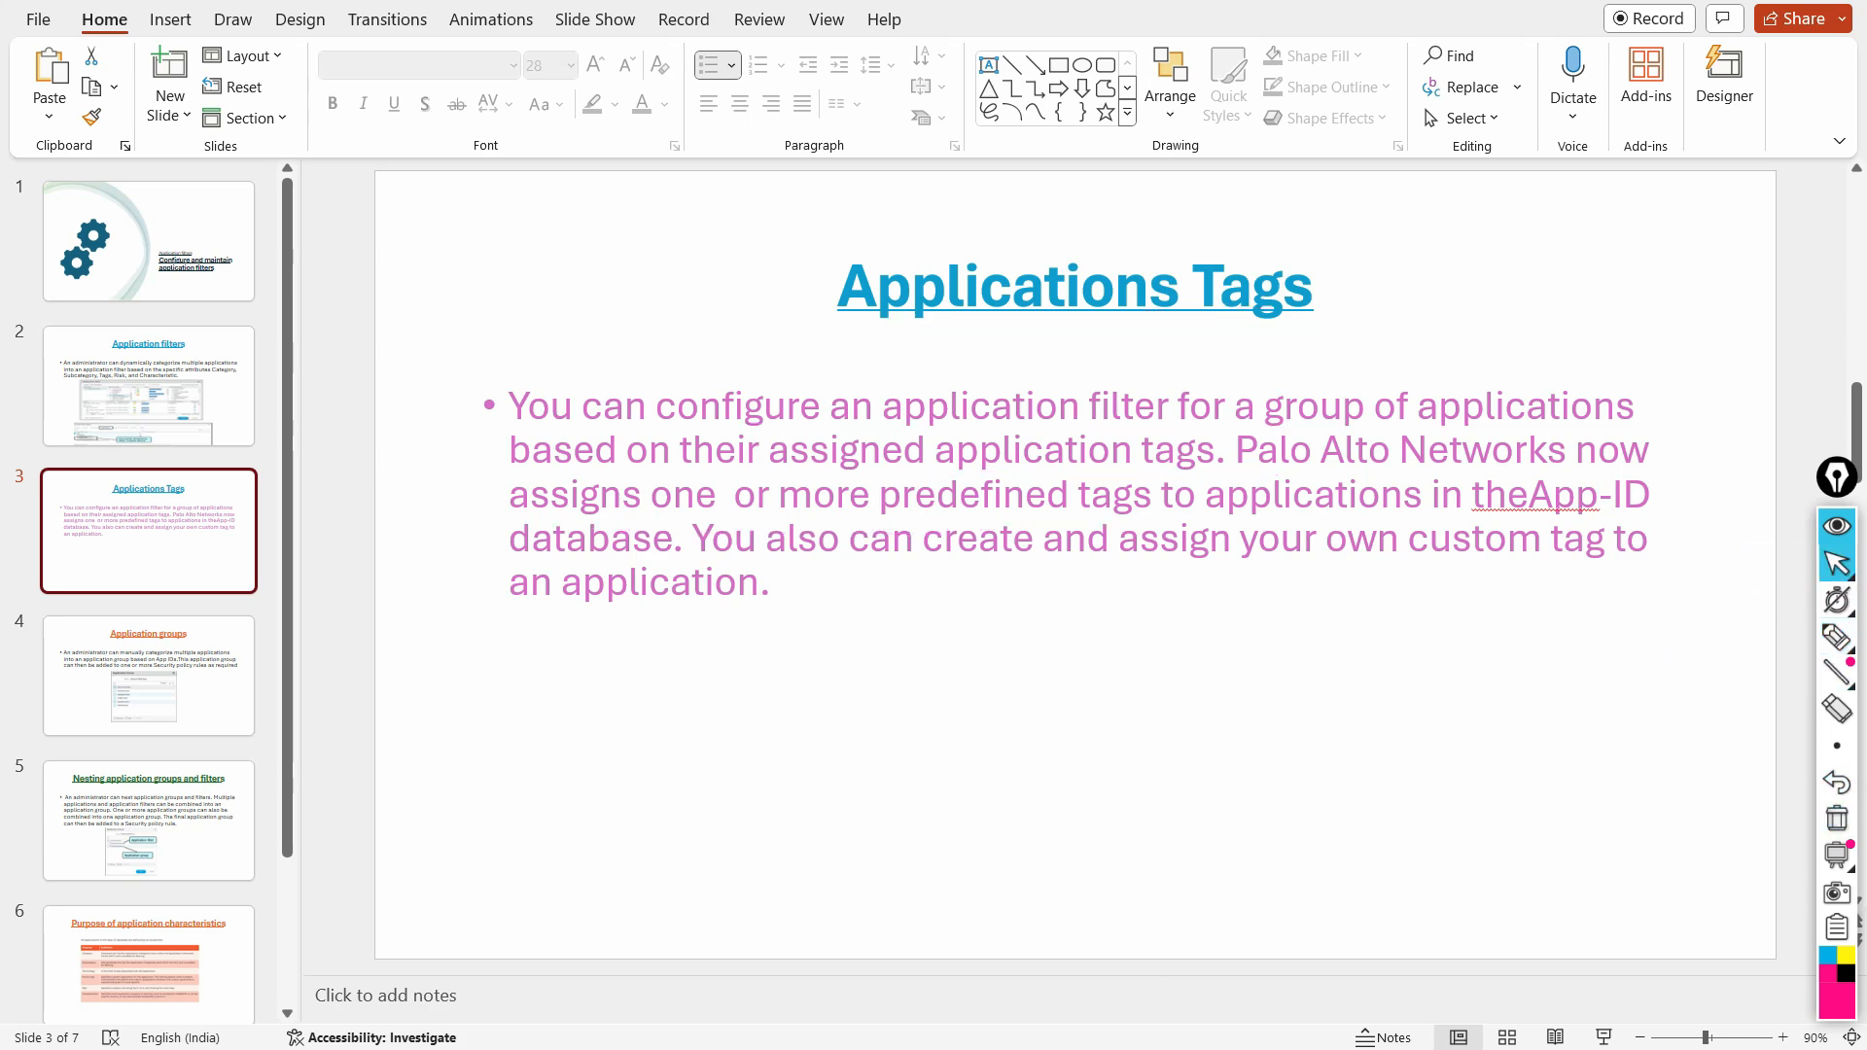
Step: Switch back to the Palo Alto firewall's web interface and open the list of tag objects
click(878, 1048)
click(120, 276)
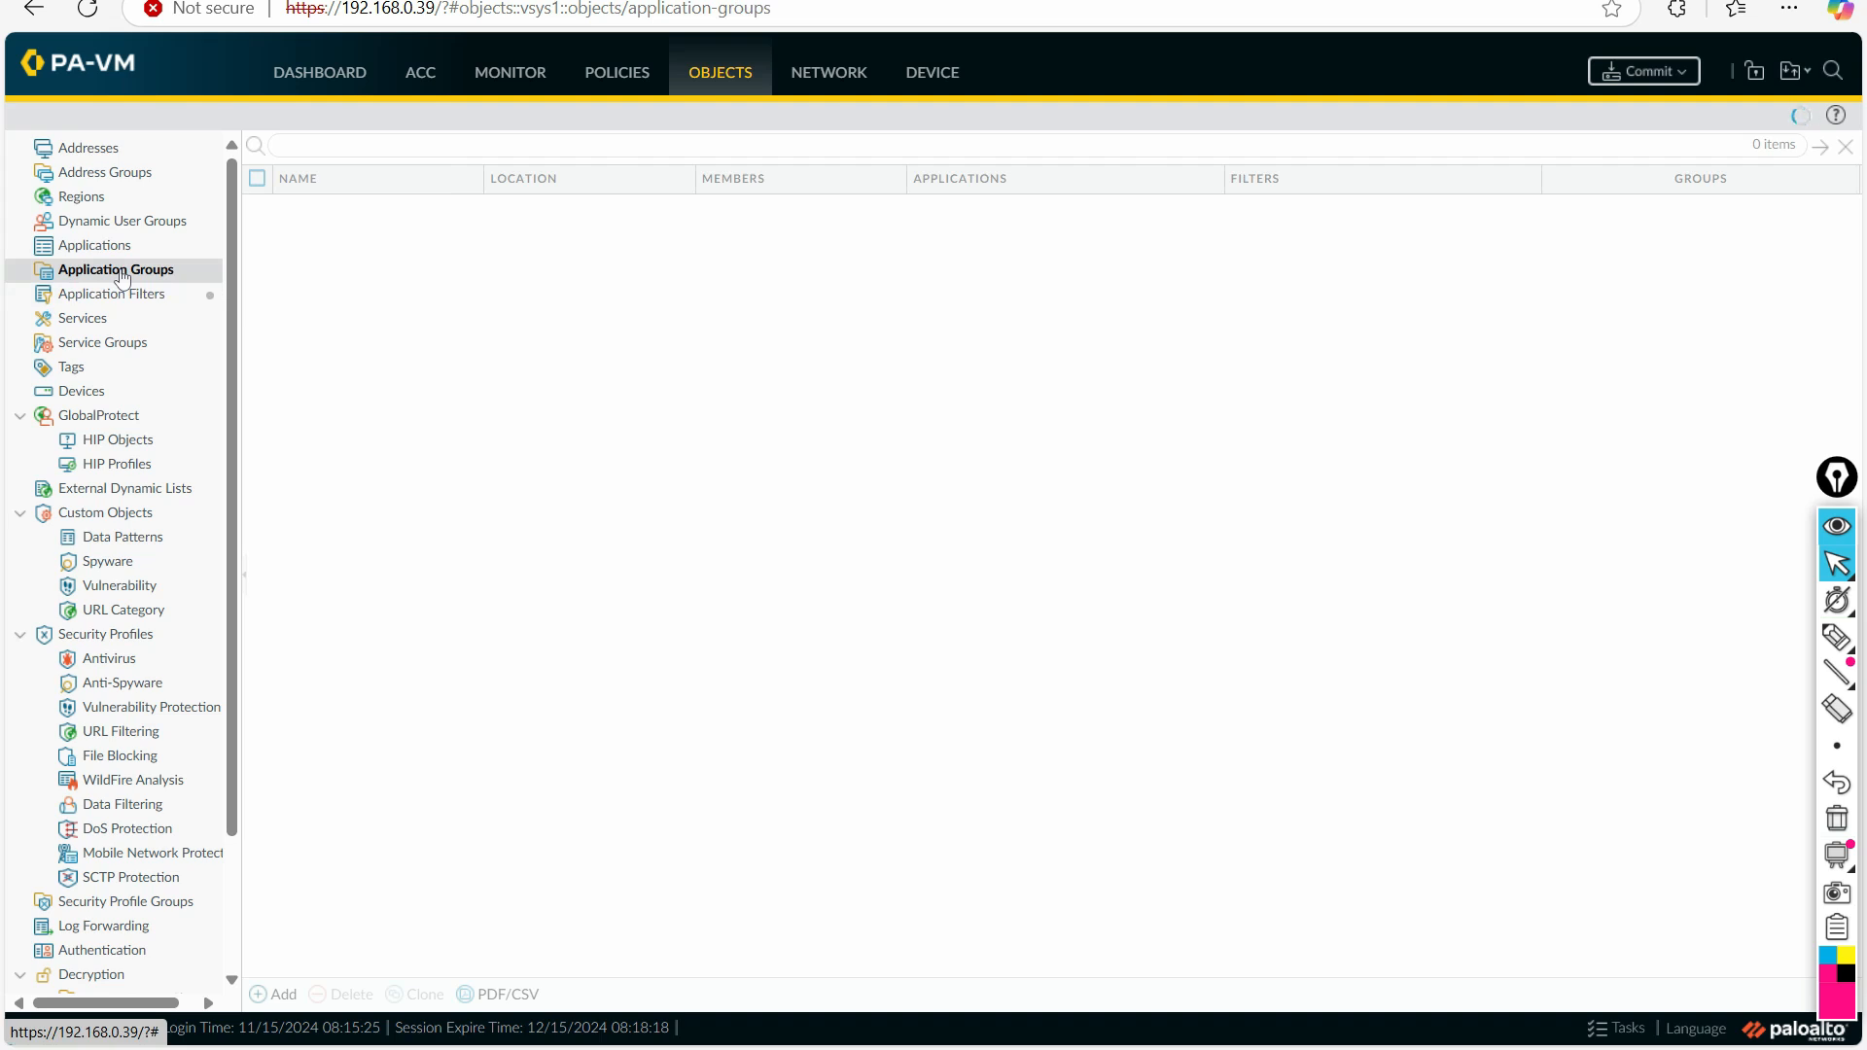
click(131, 296)
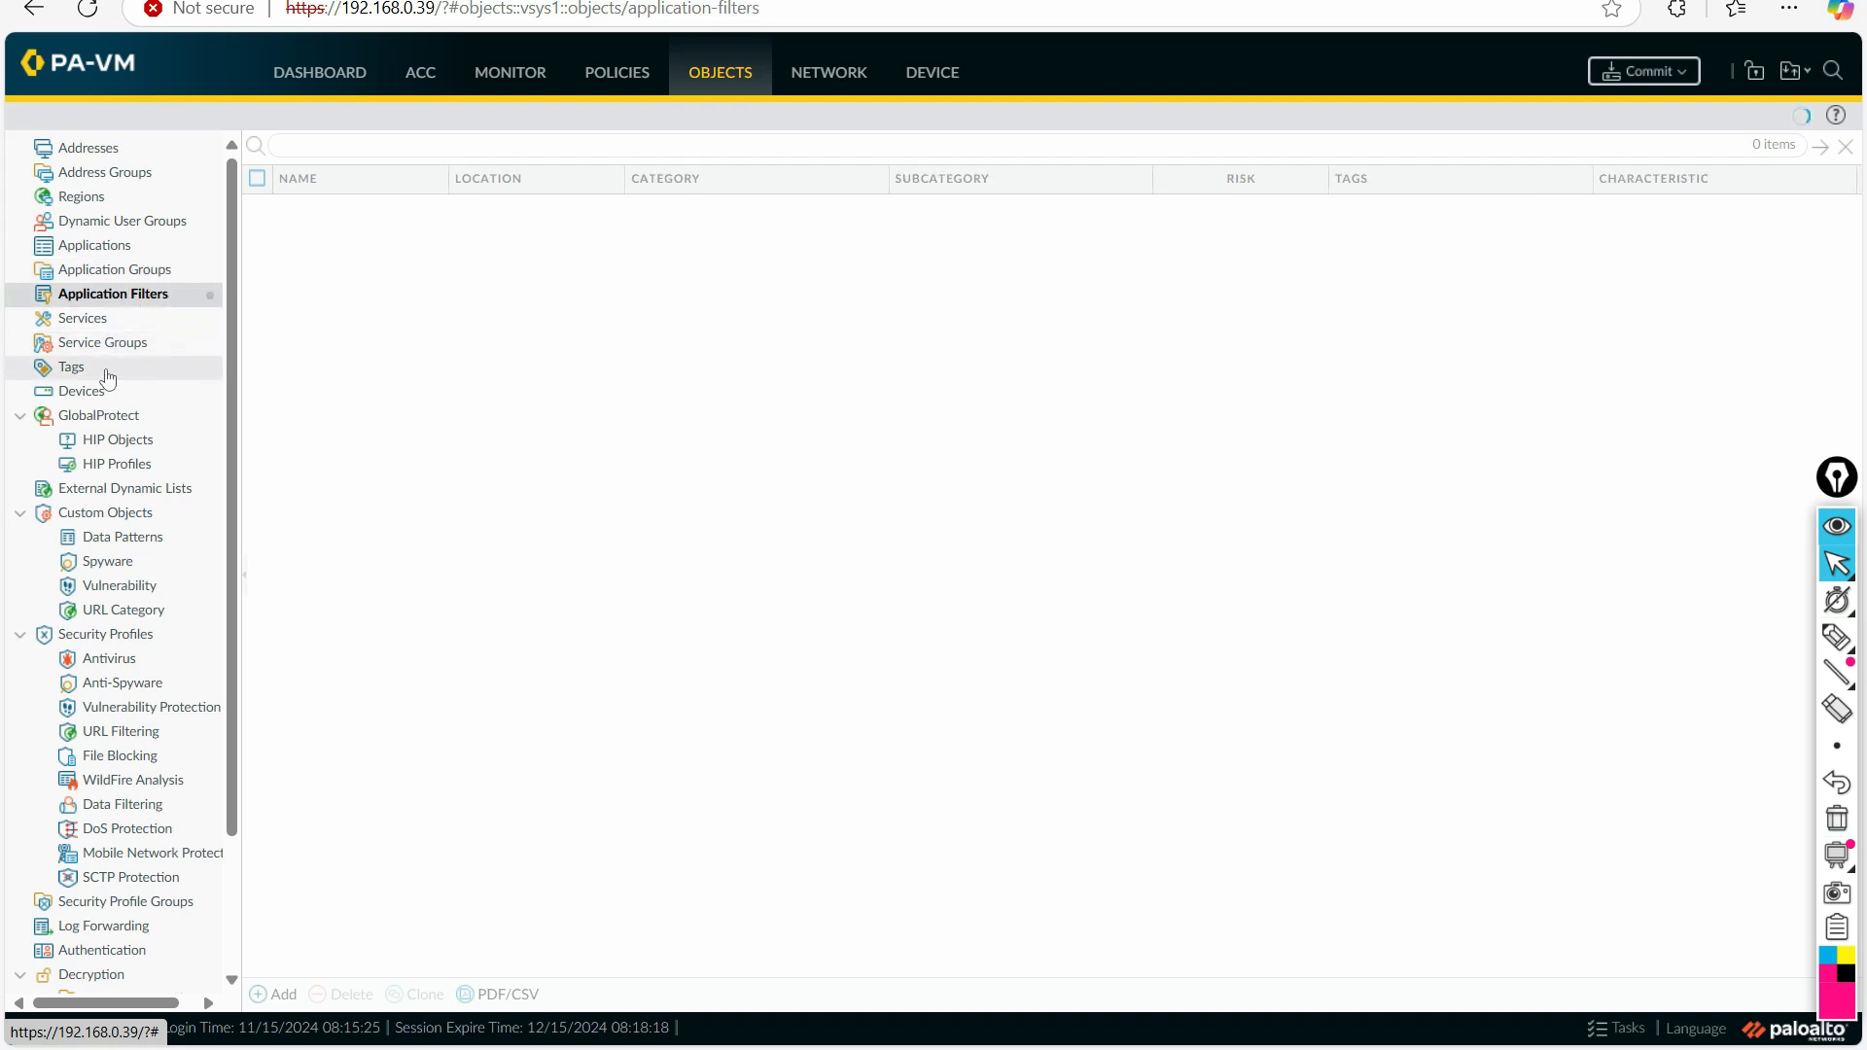
click(106, 375)
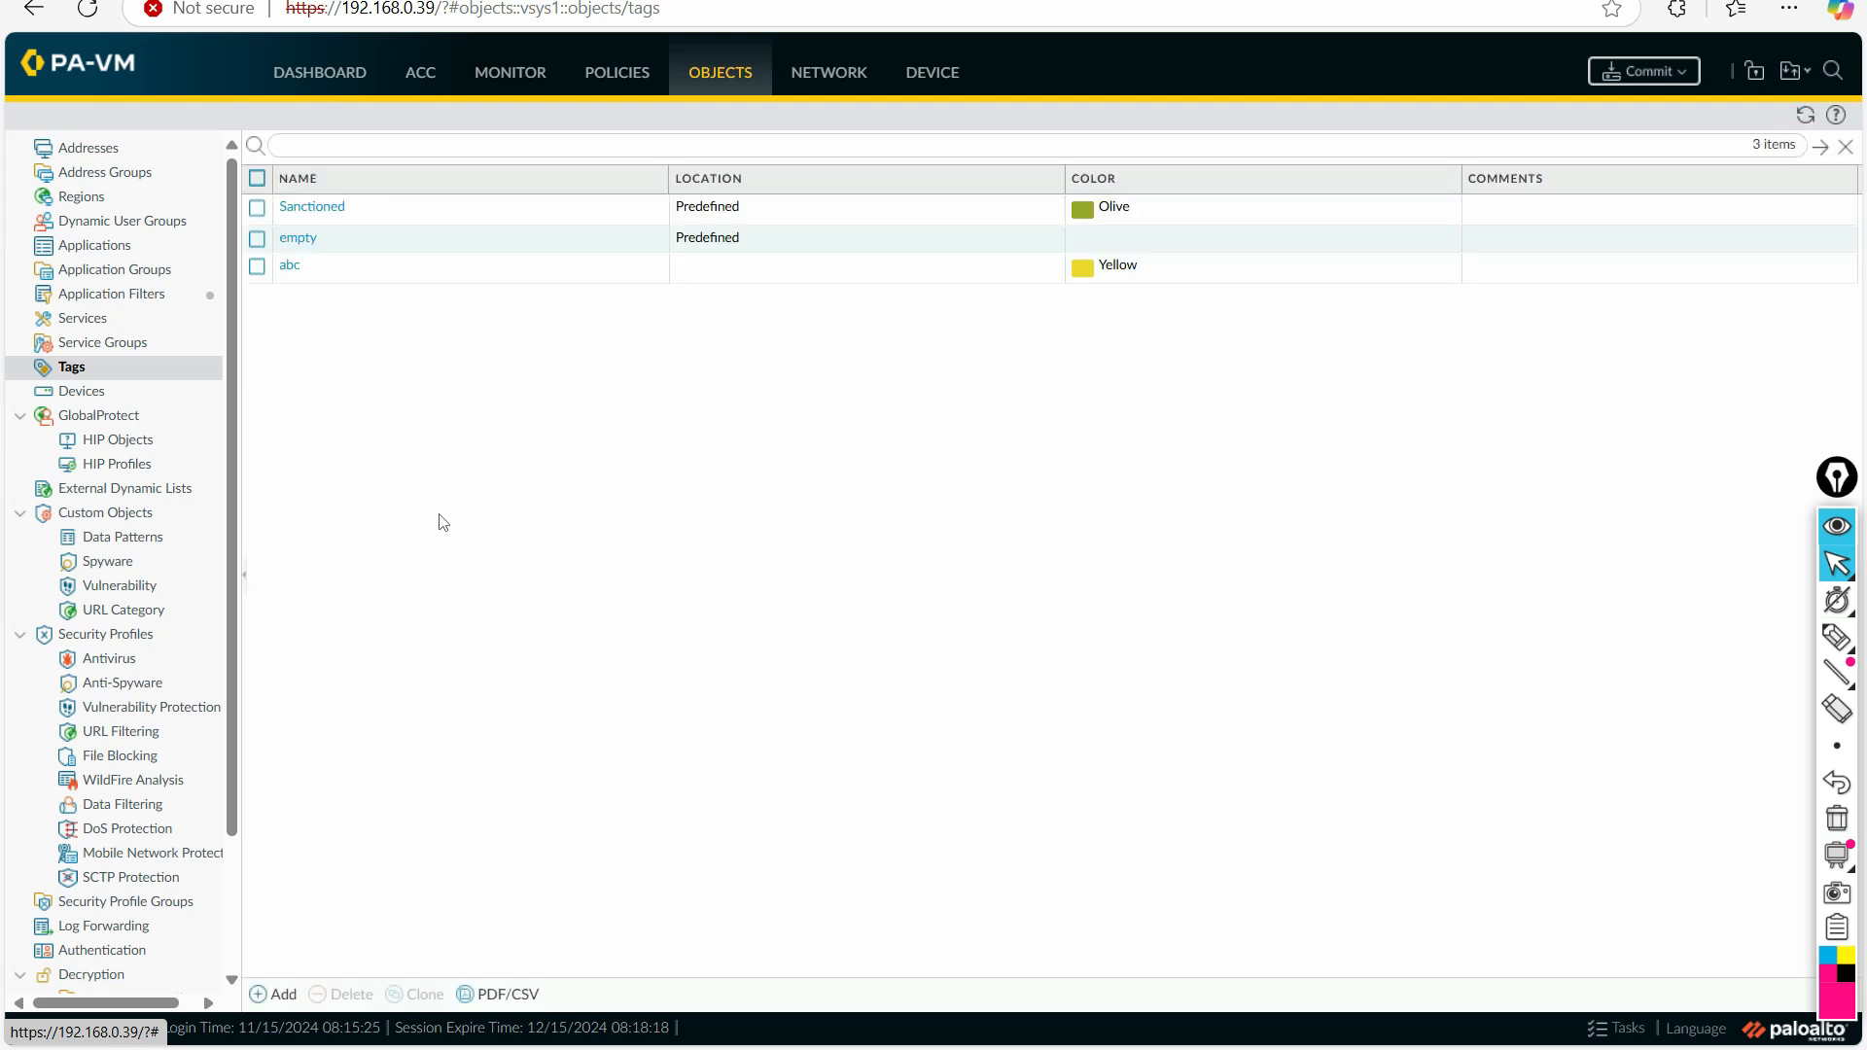
Step: Create a tag named Trust with the color Red-Orange
click(274, 994)
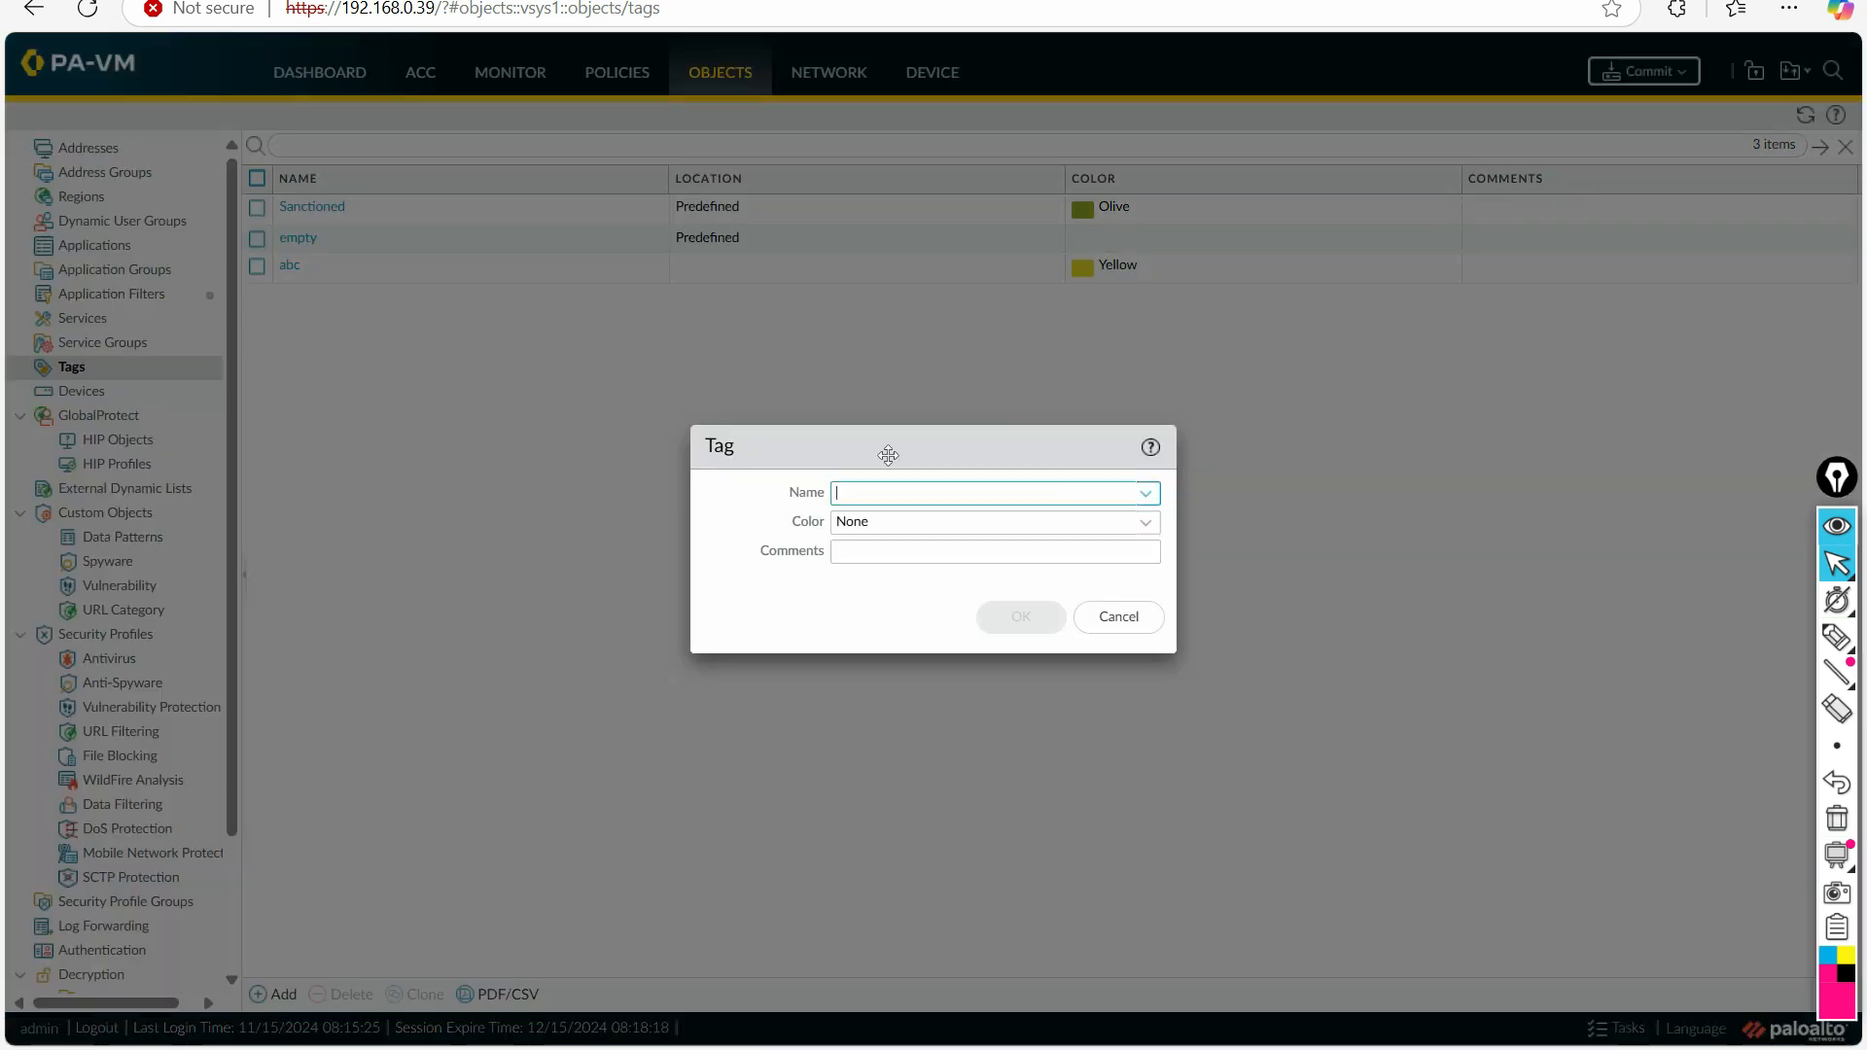
click(873, 503)
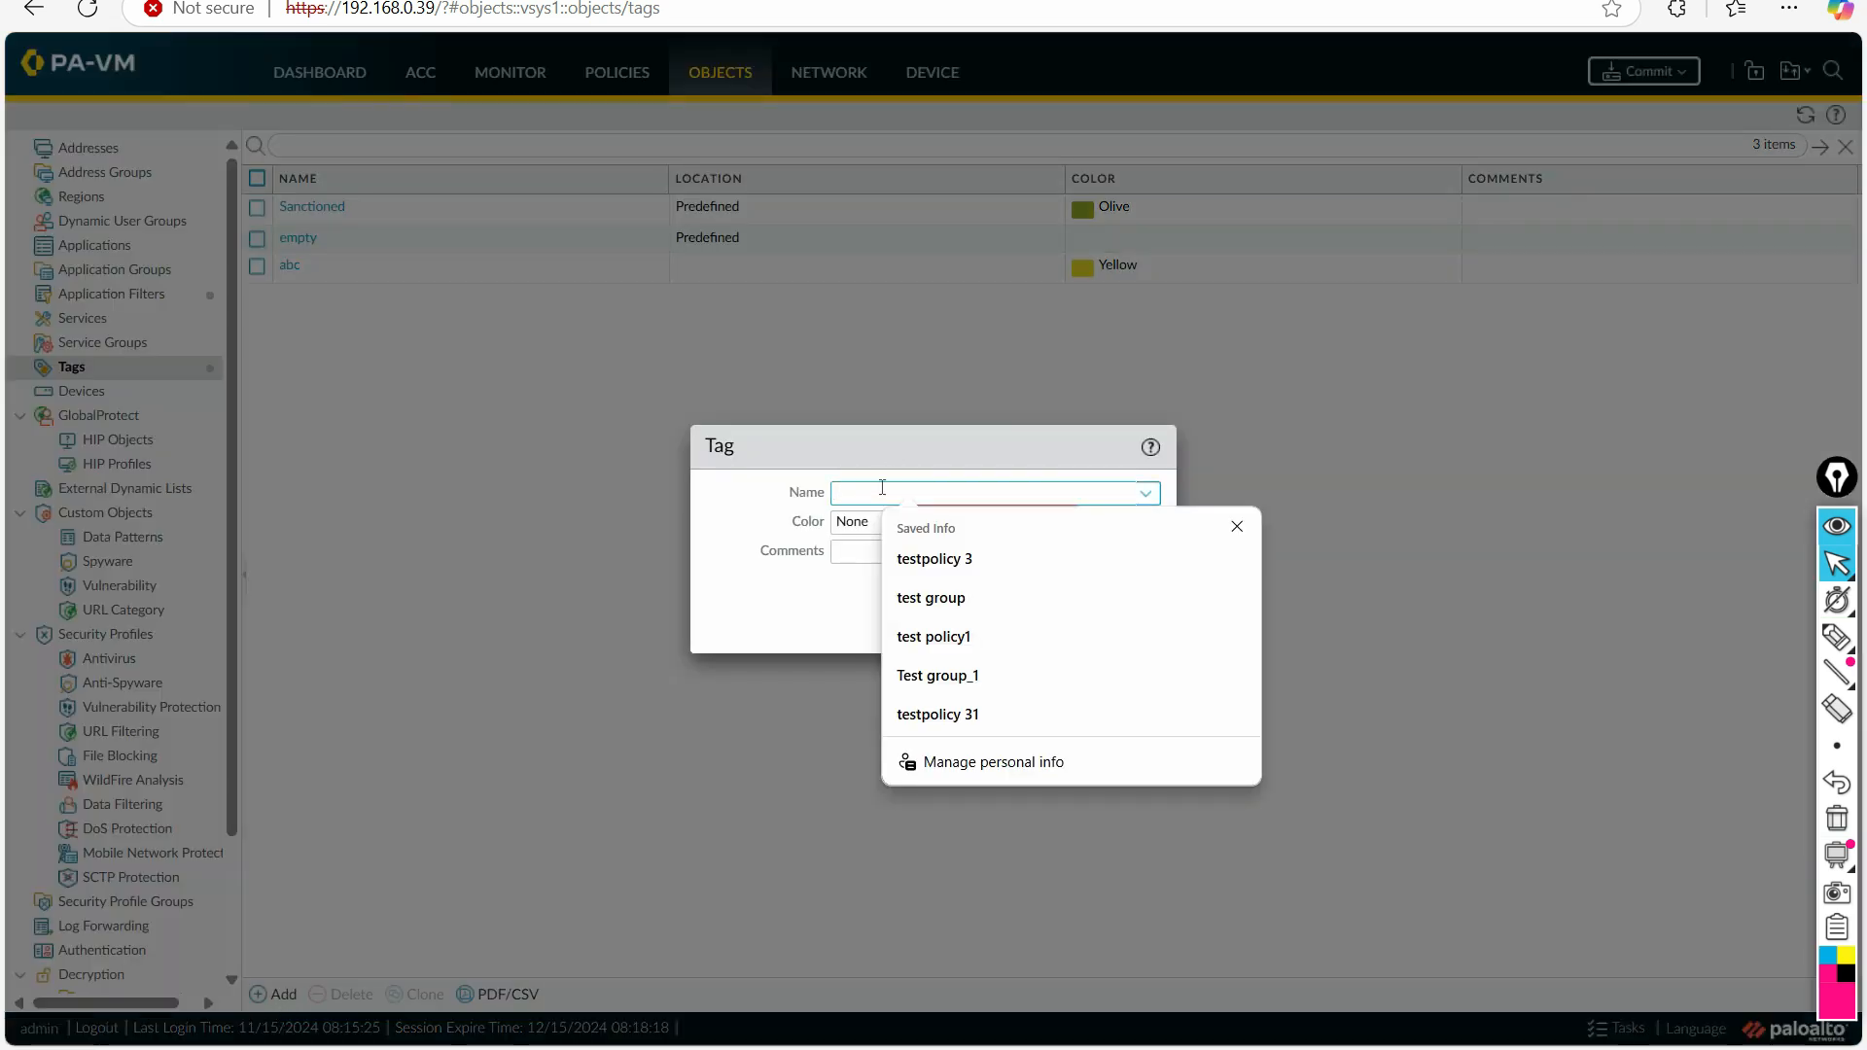
text(Trus)
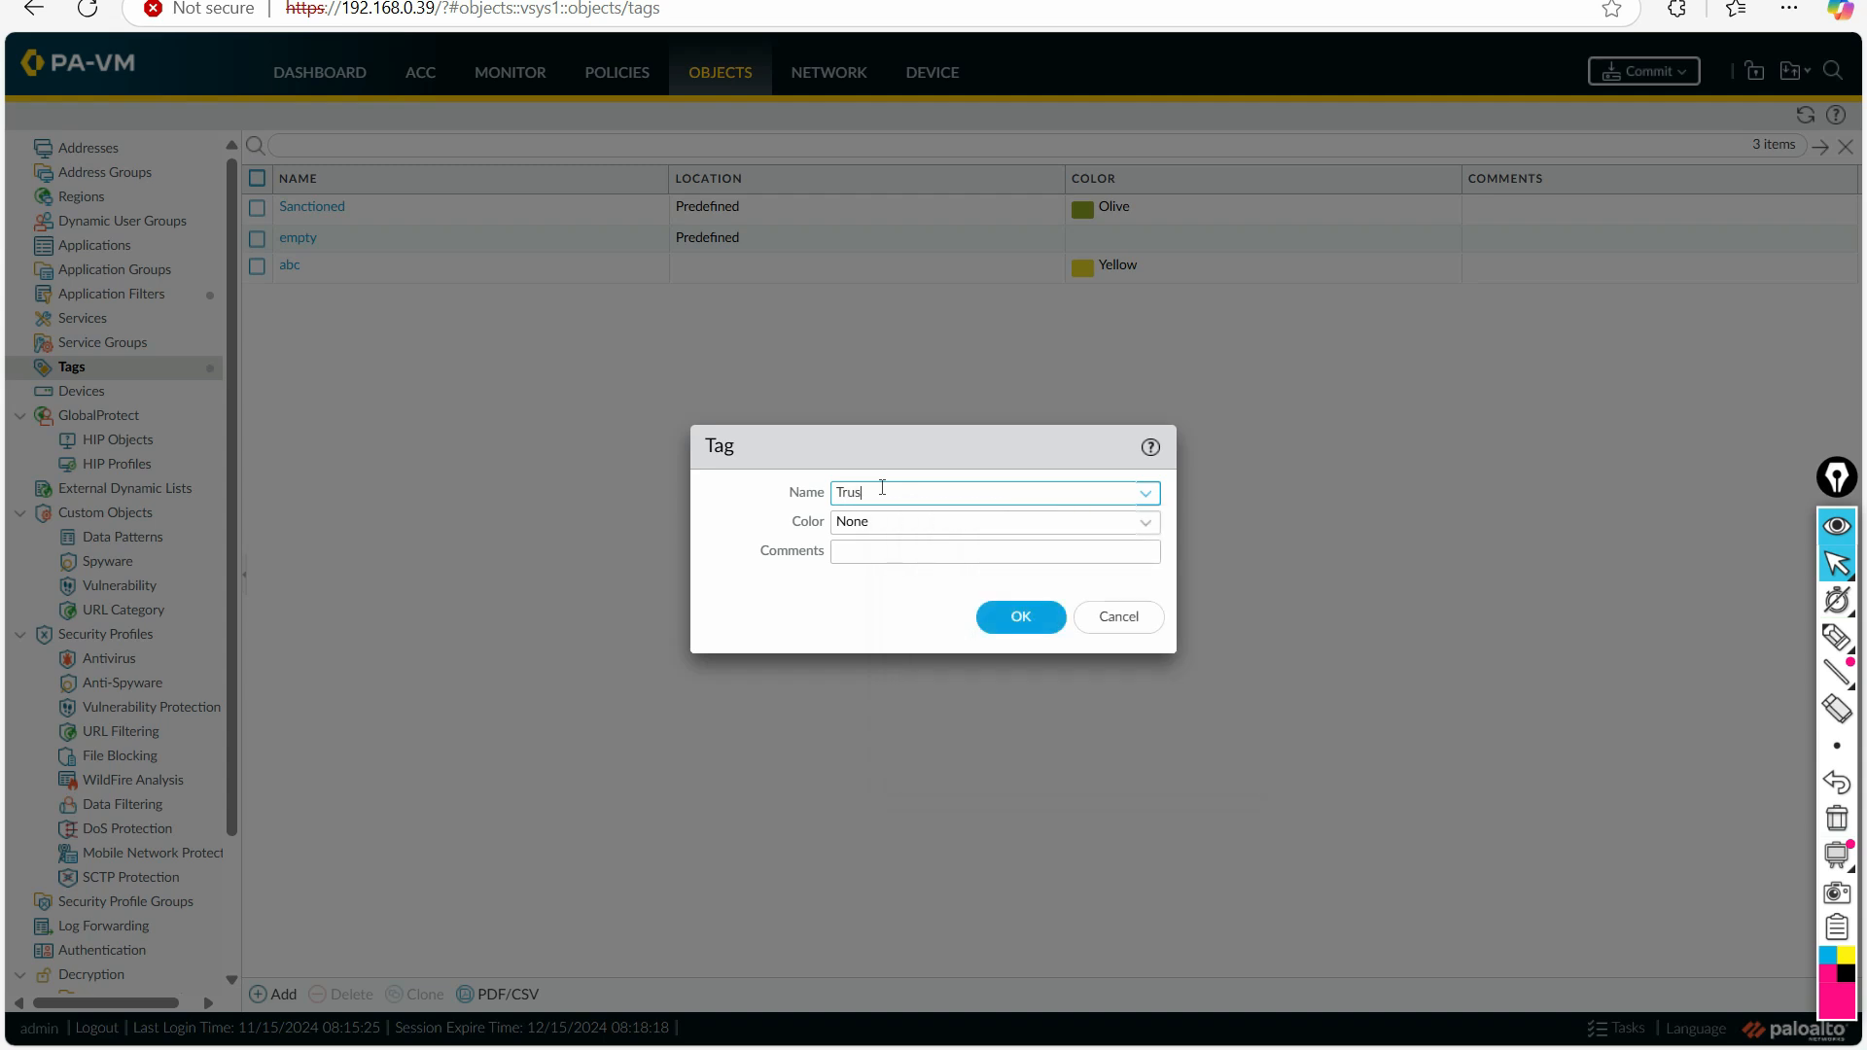
text(t)
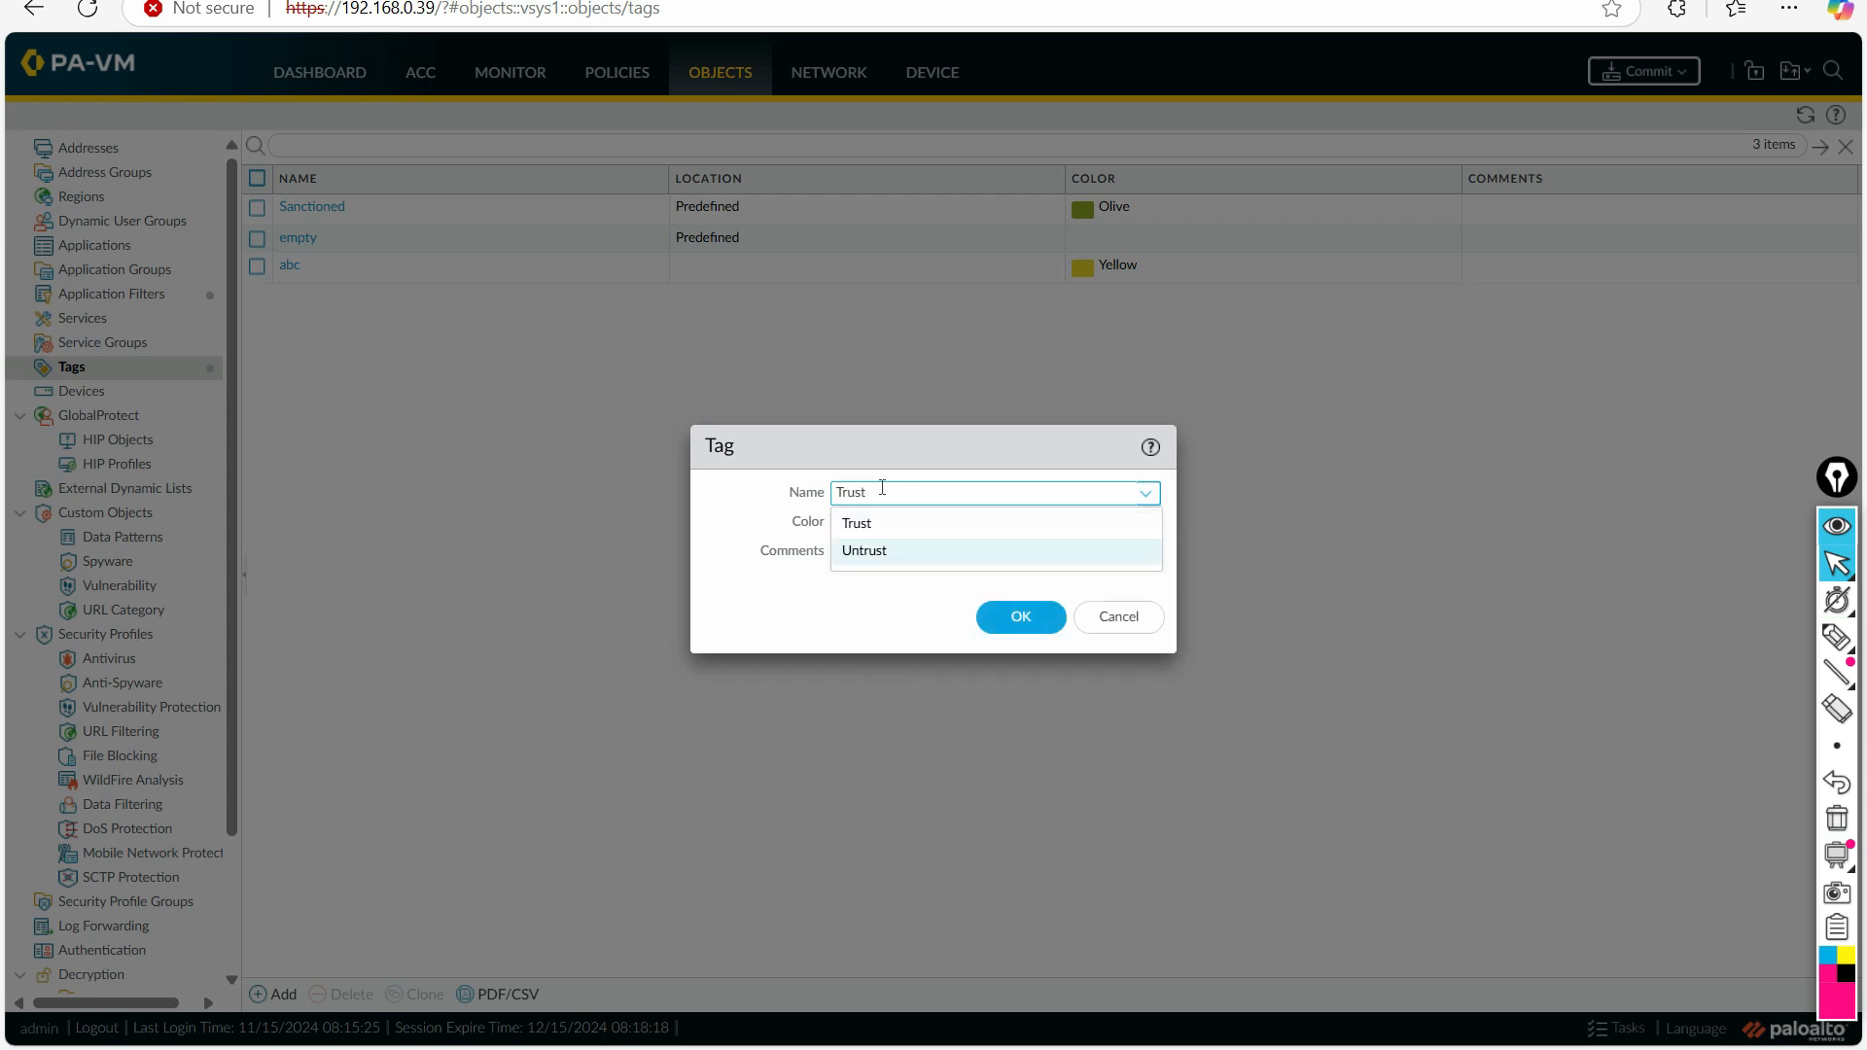
click(853, 526)
click(856, 532)
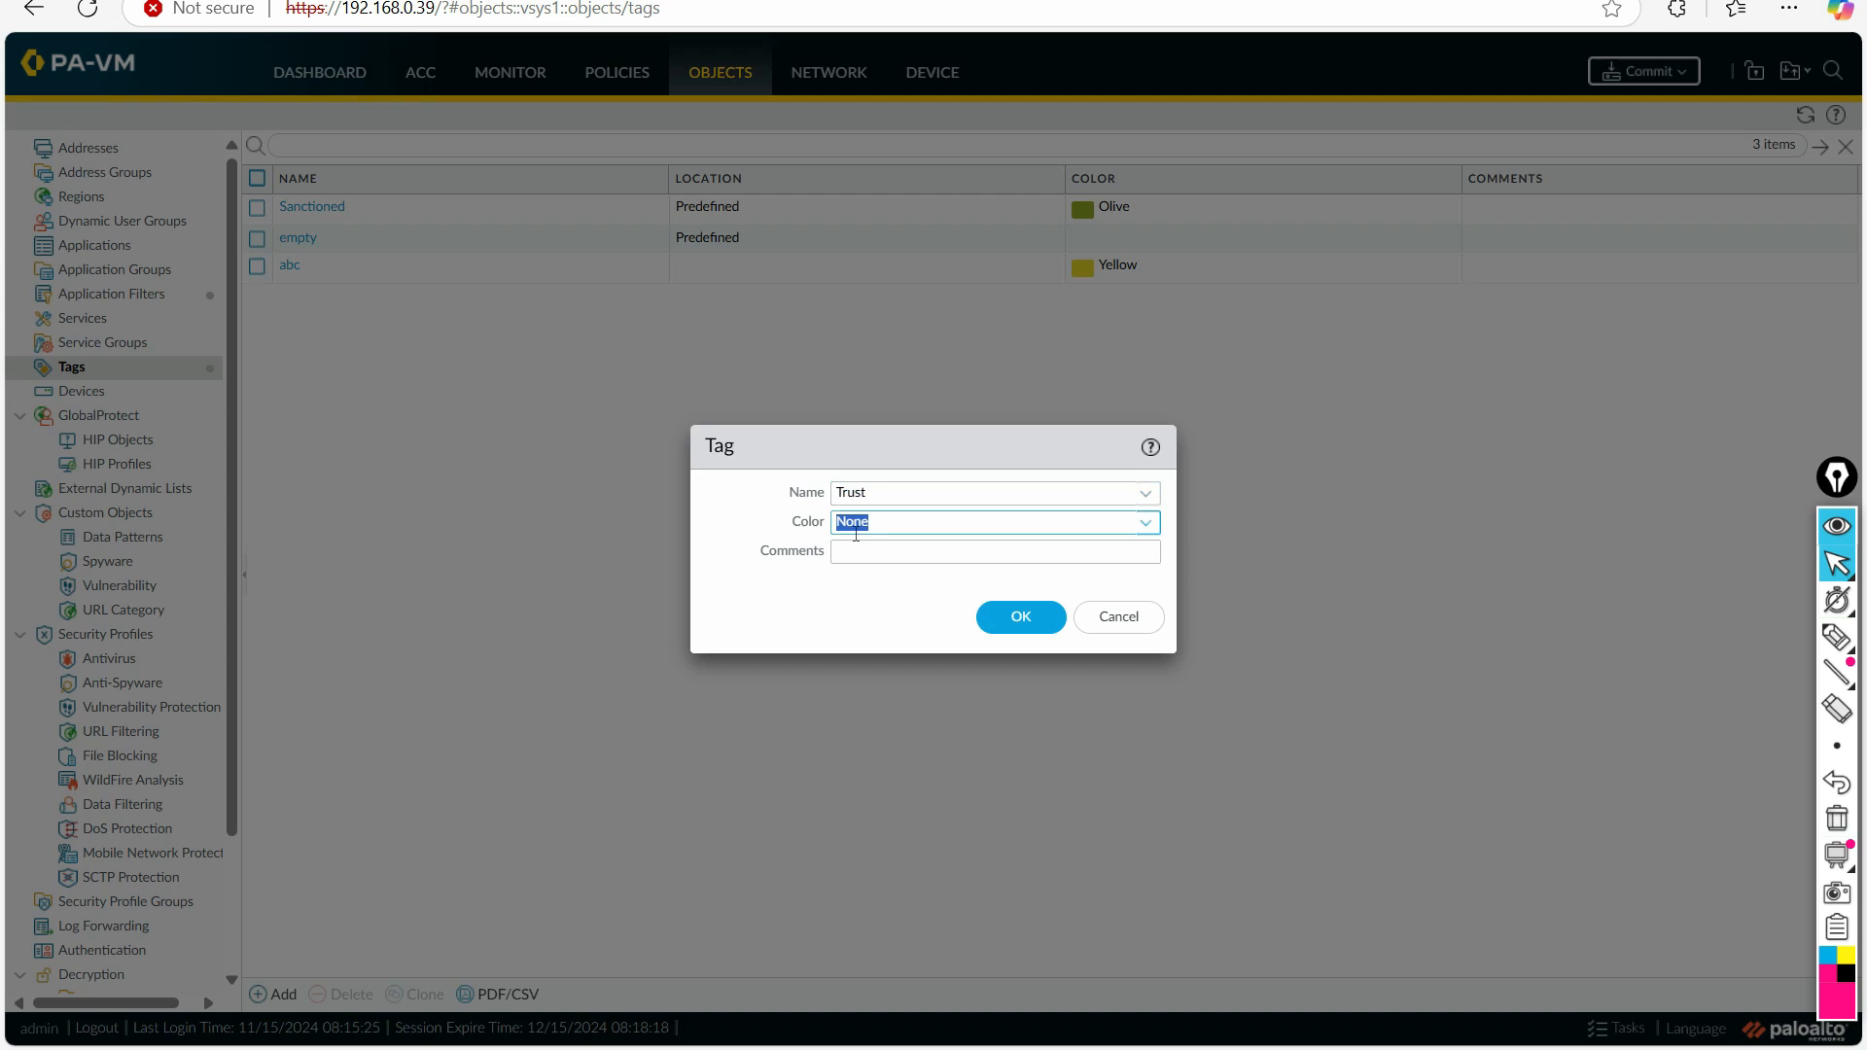
click(1062, 551)
click(992, 527)
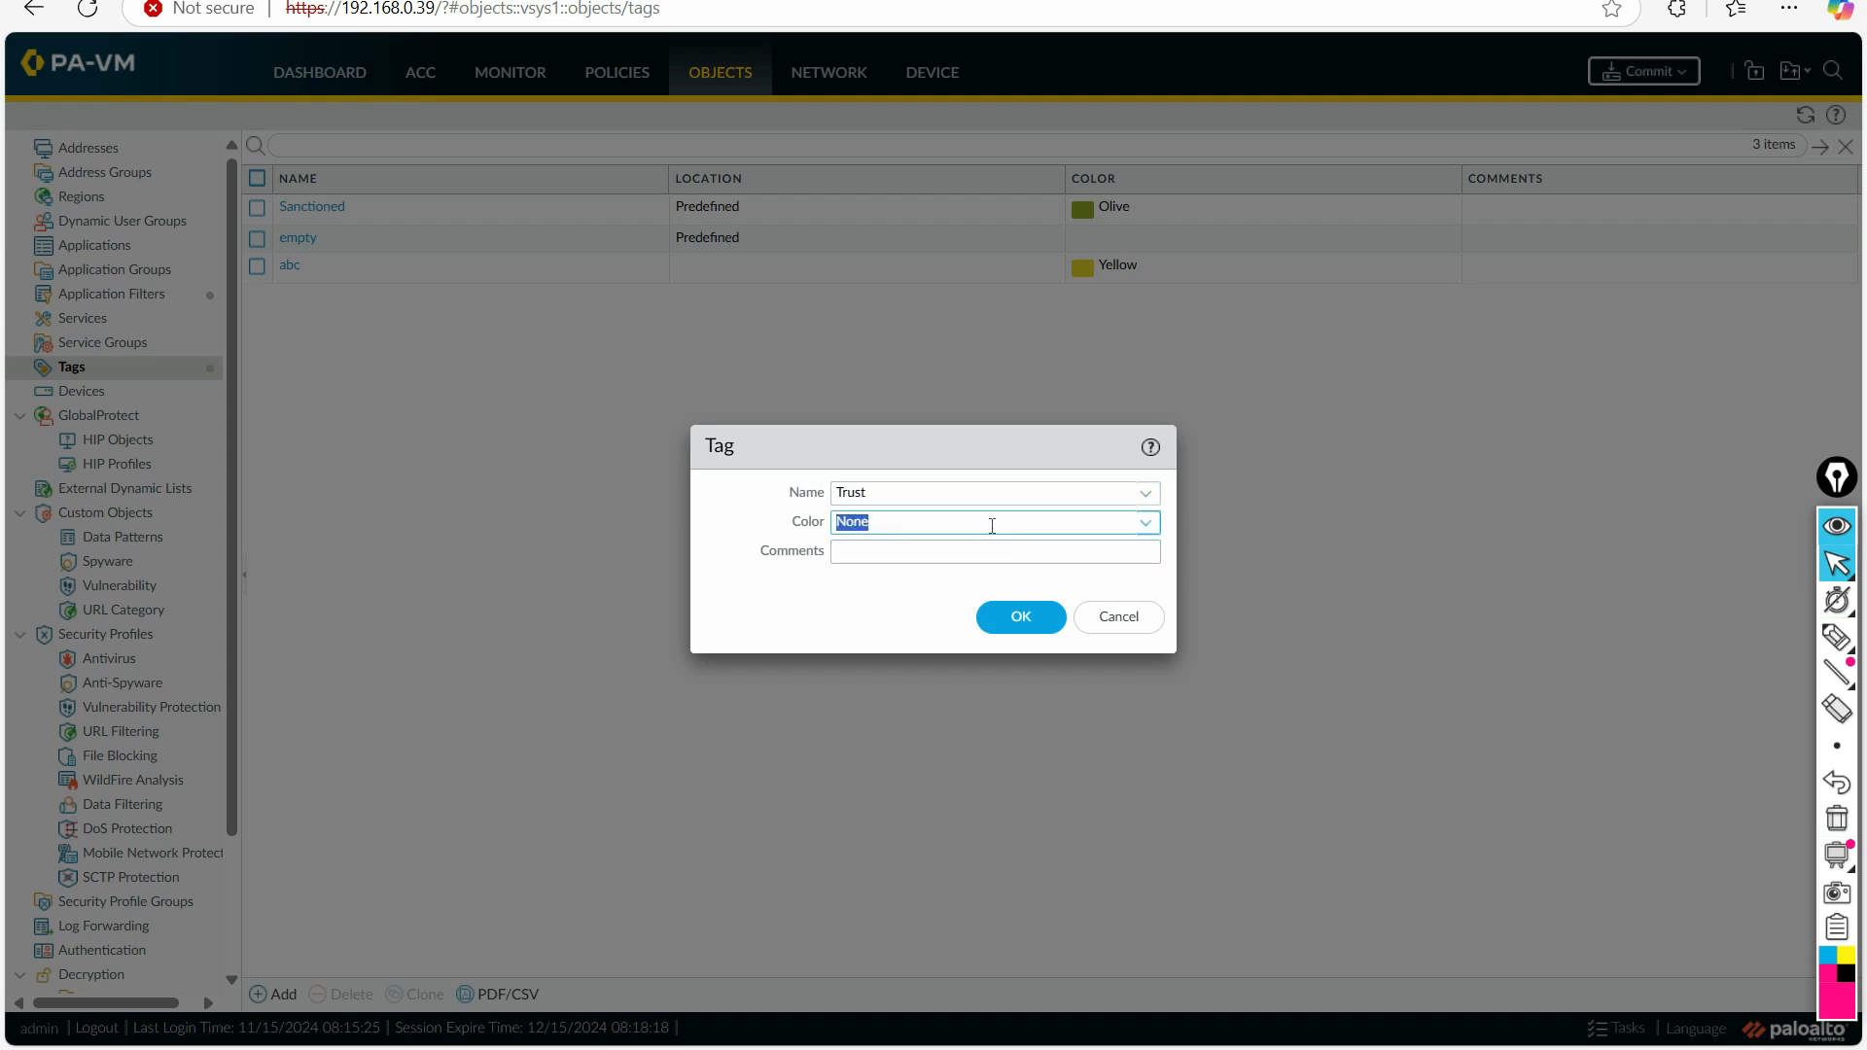
click(1147, 523)
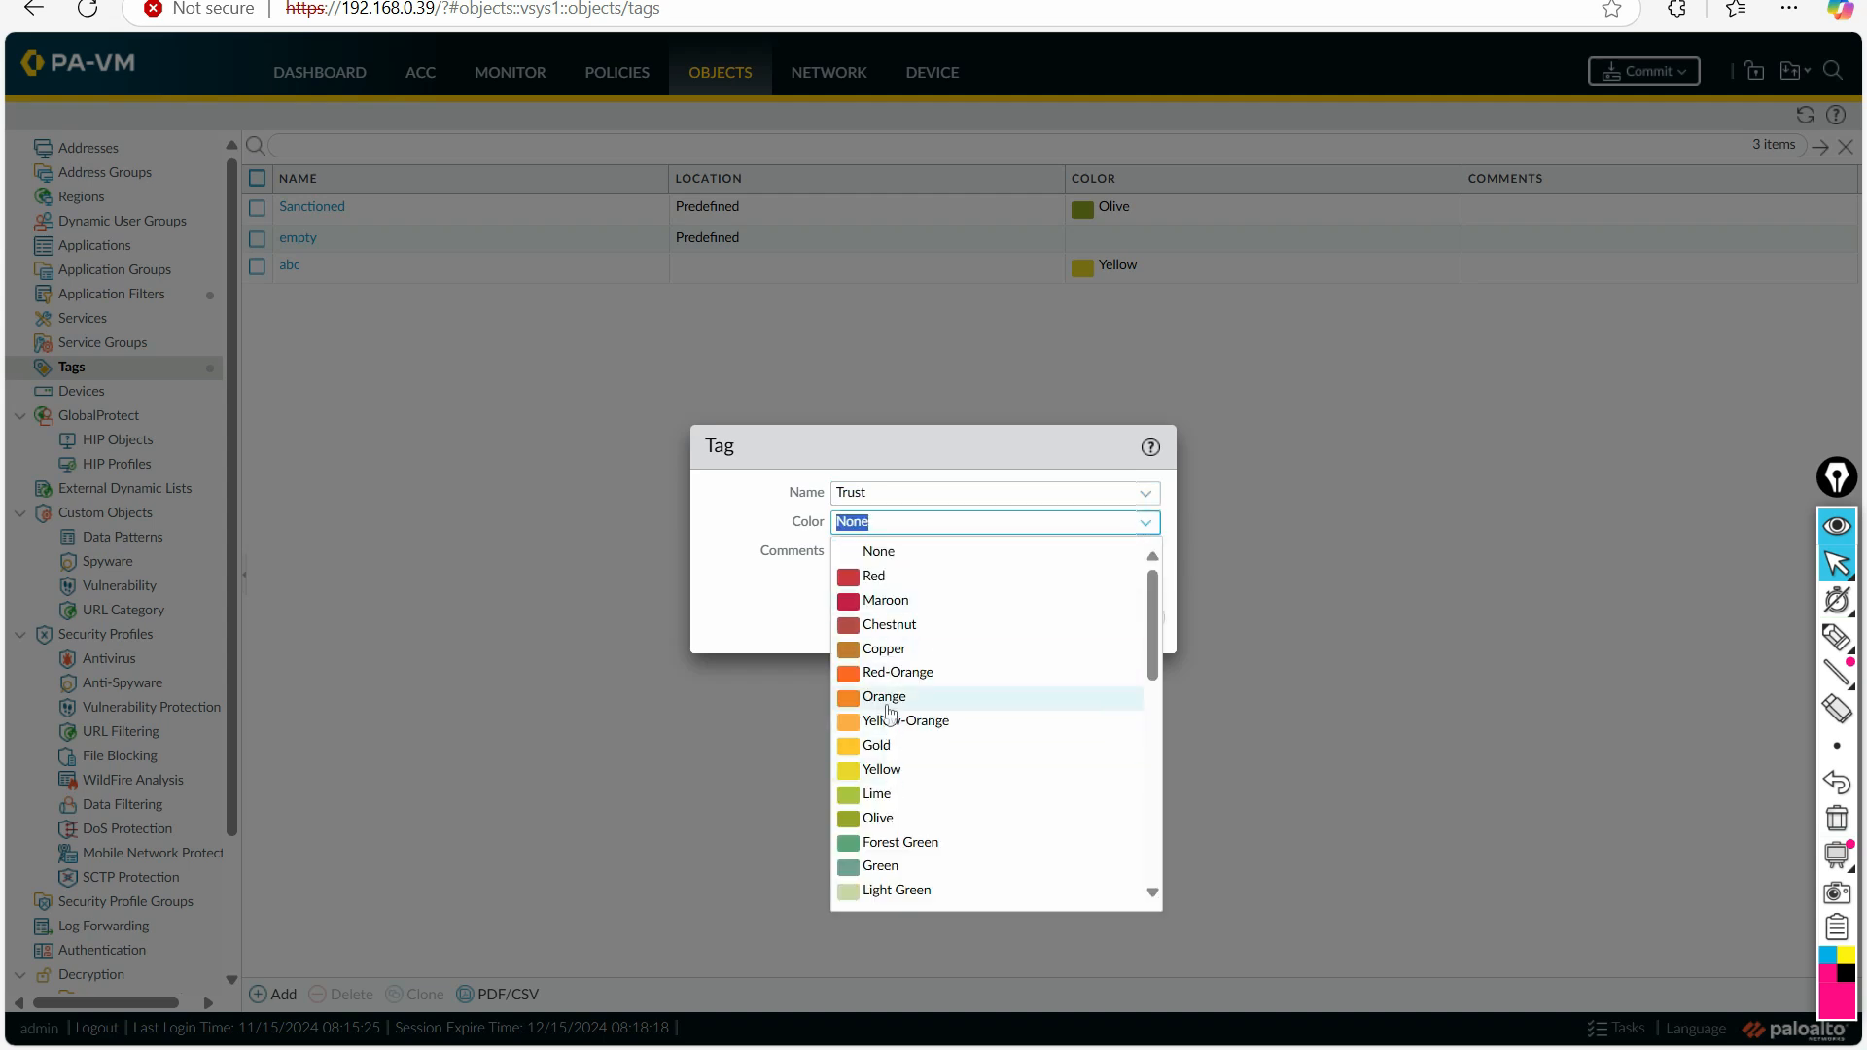
click(885, 671)
click(1017, 626)
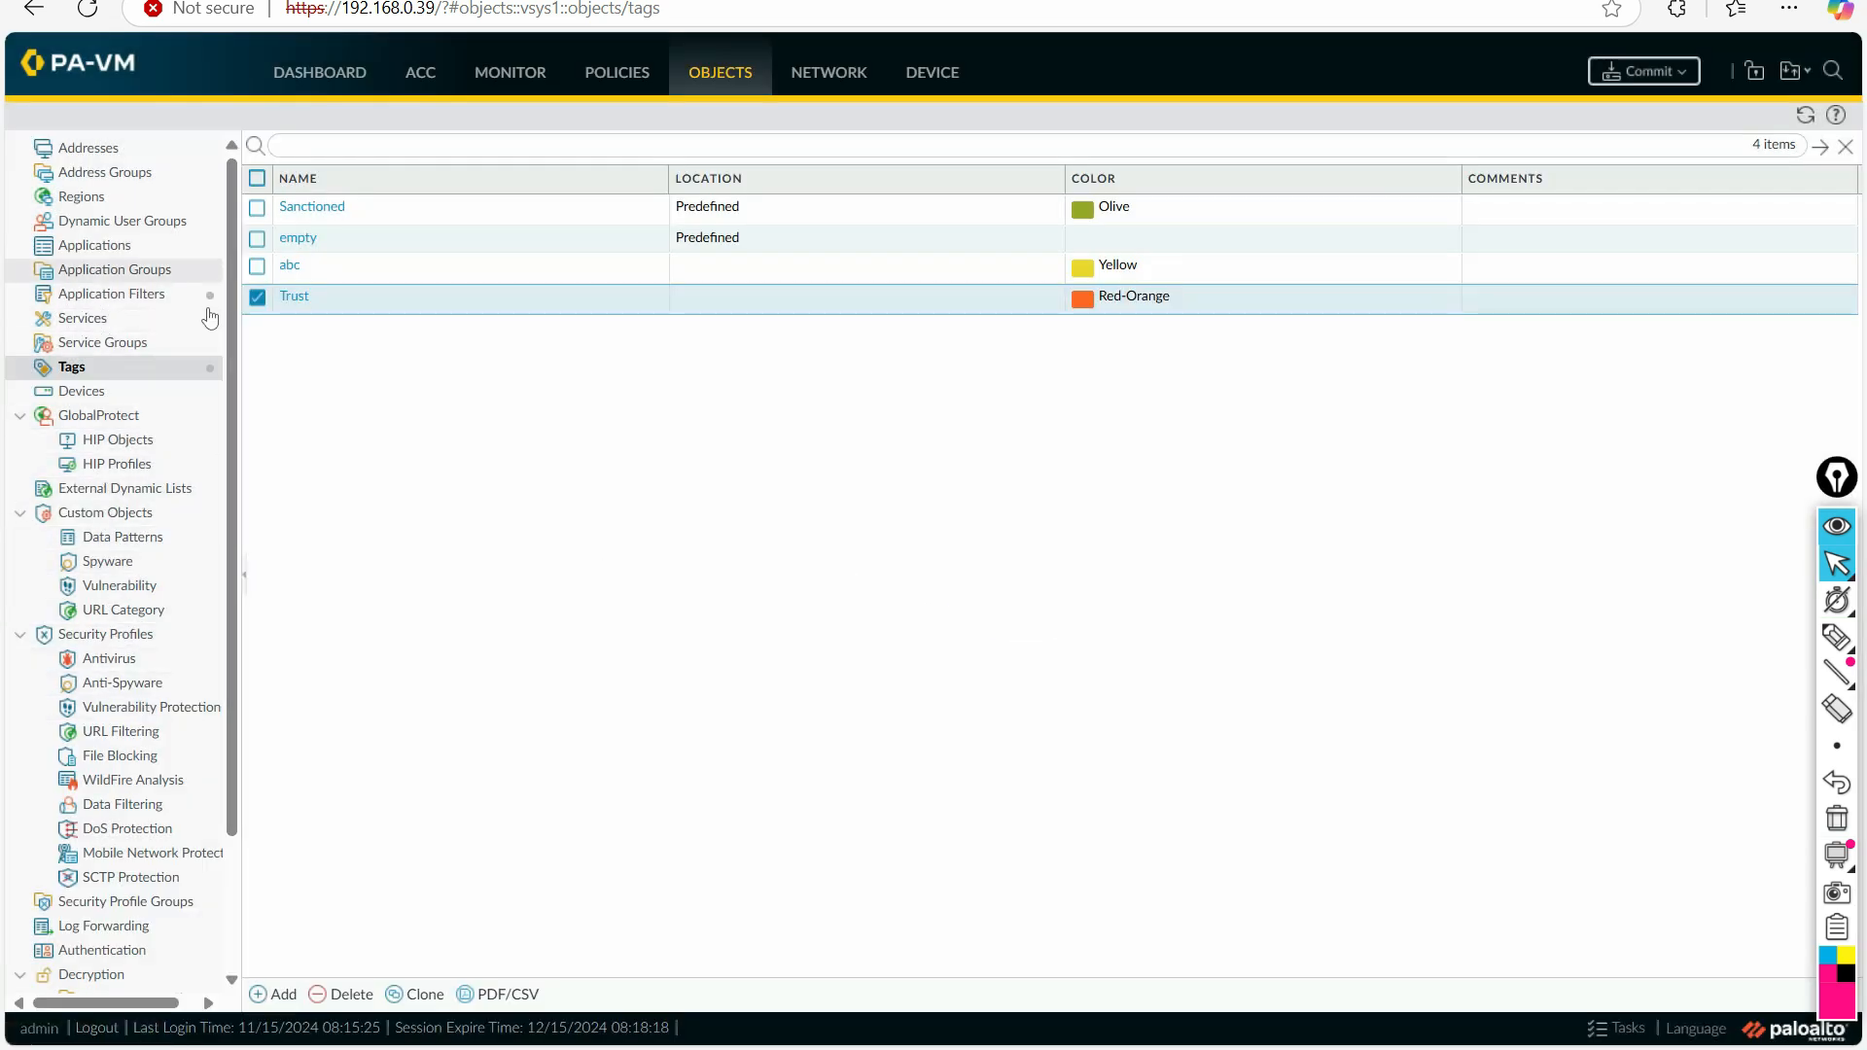
Step: Search the firewall's application objects for facebook
click(136, 249)
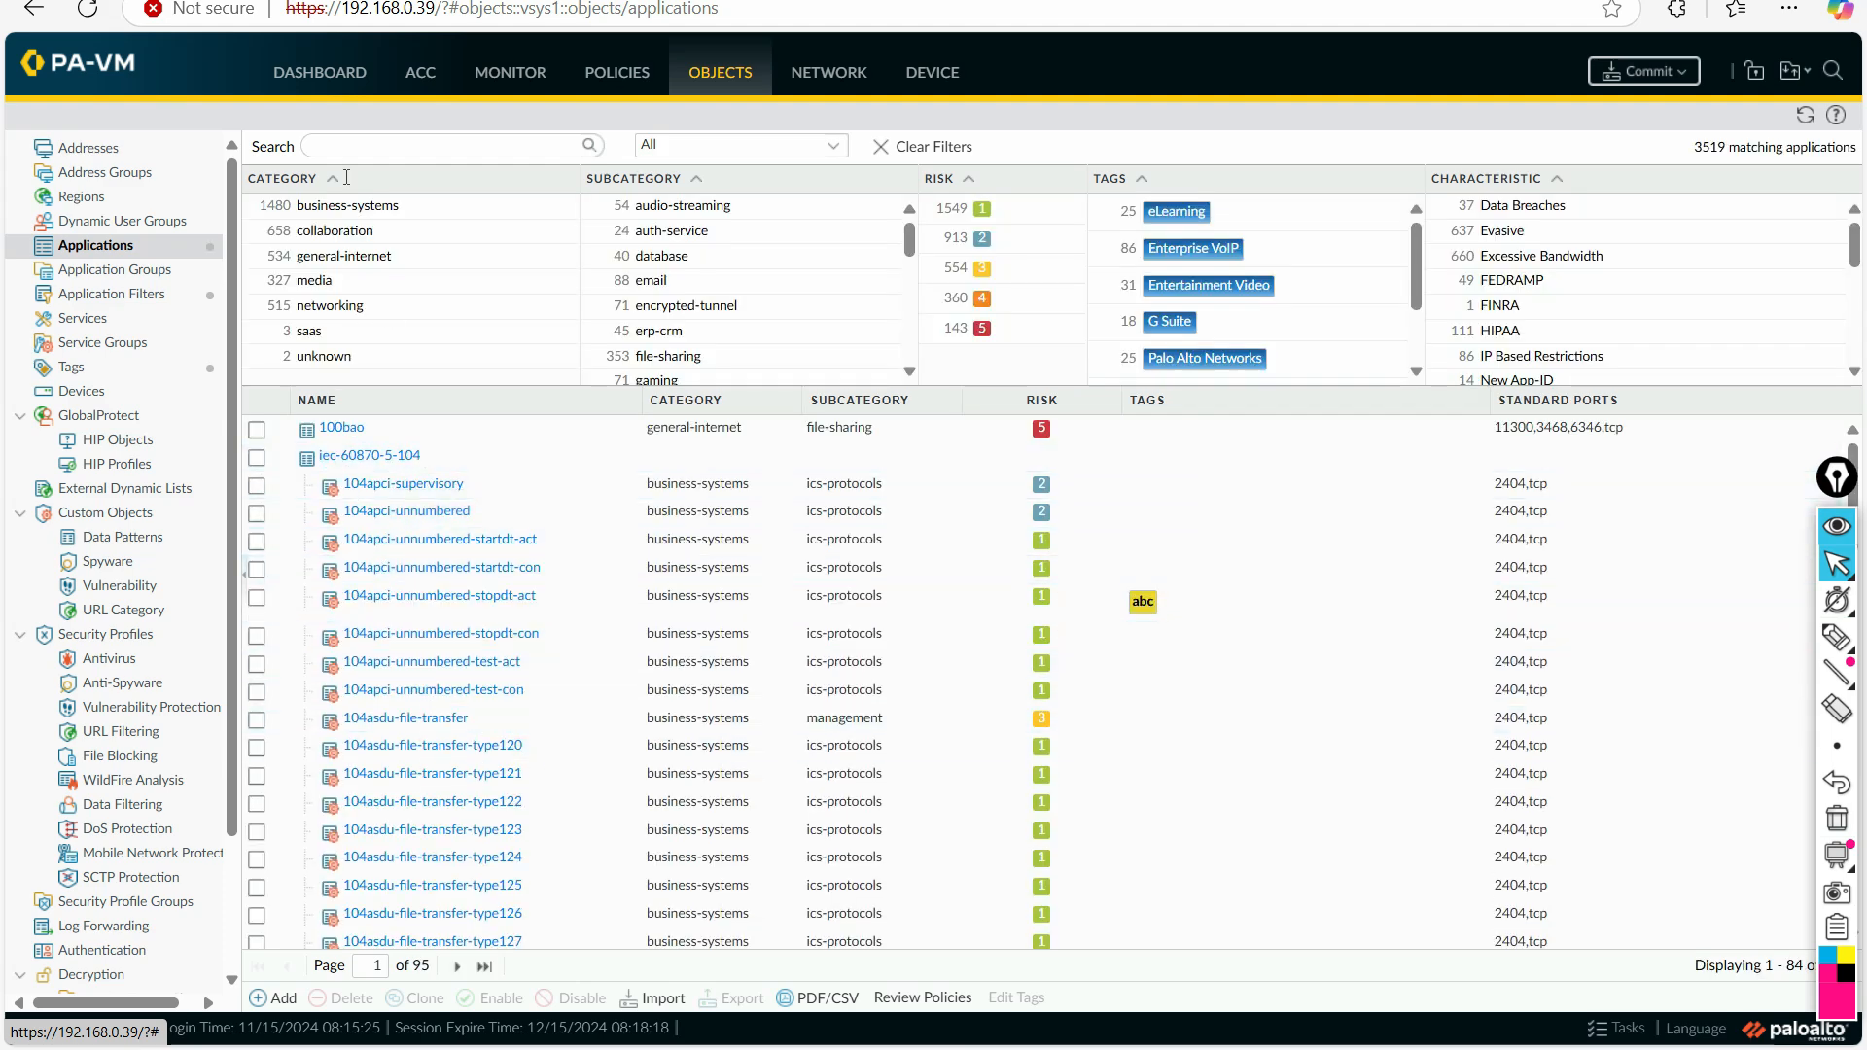
click(350, 141)
text(f)
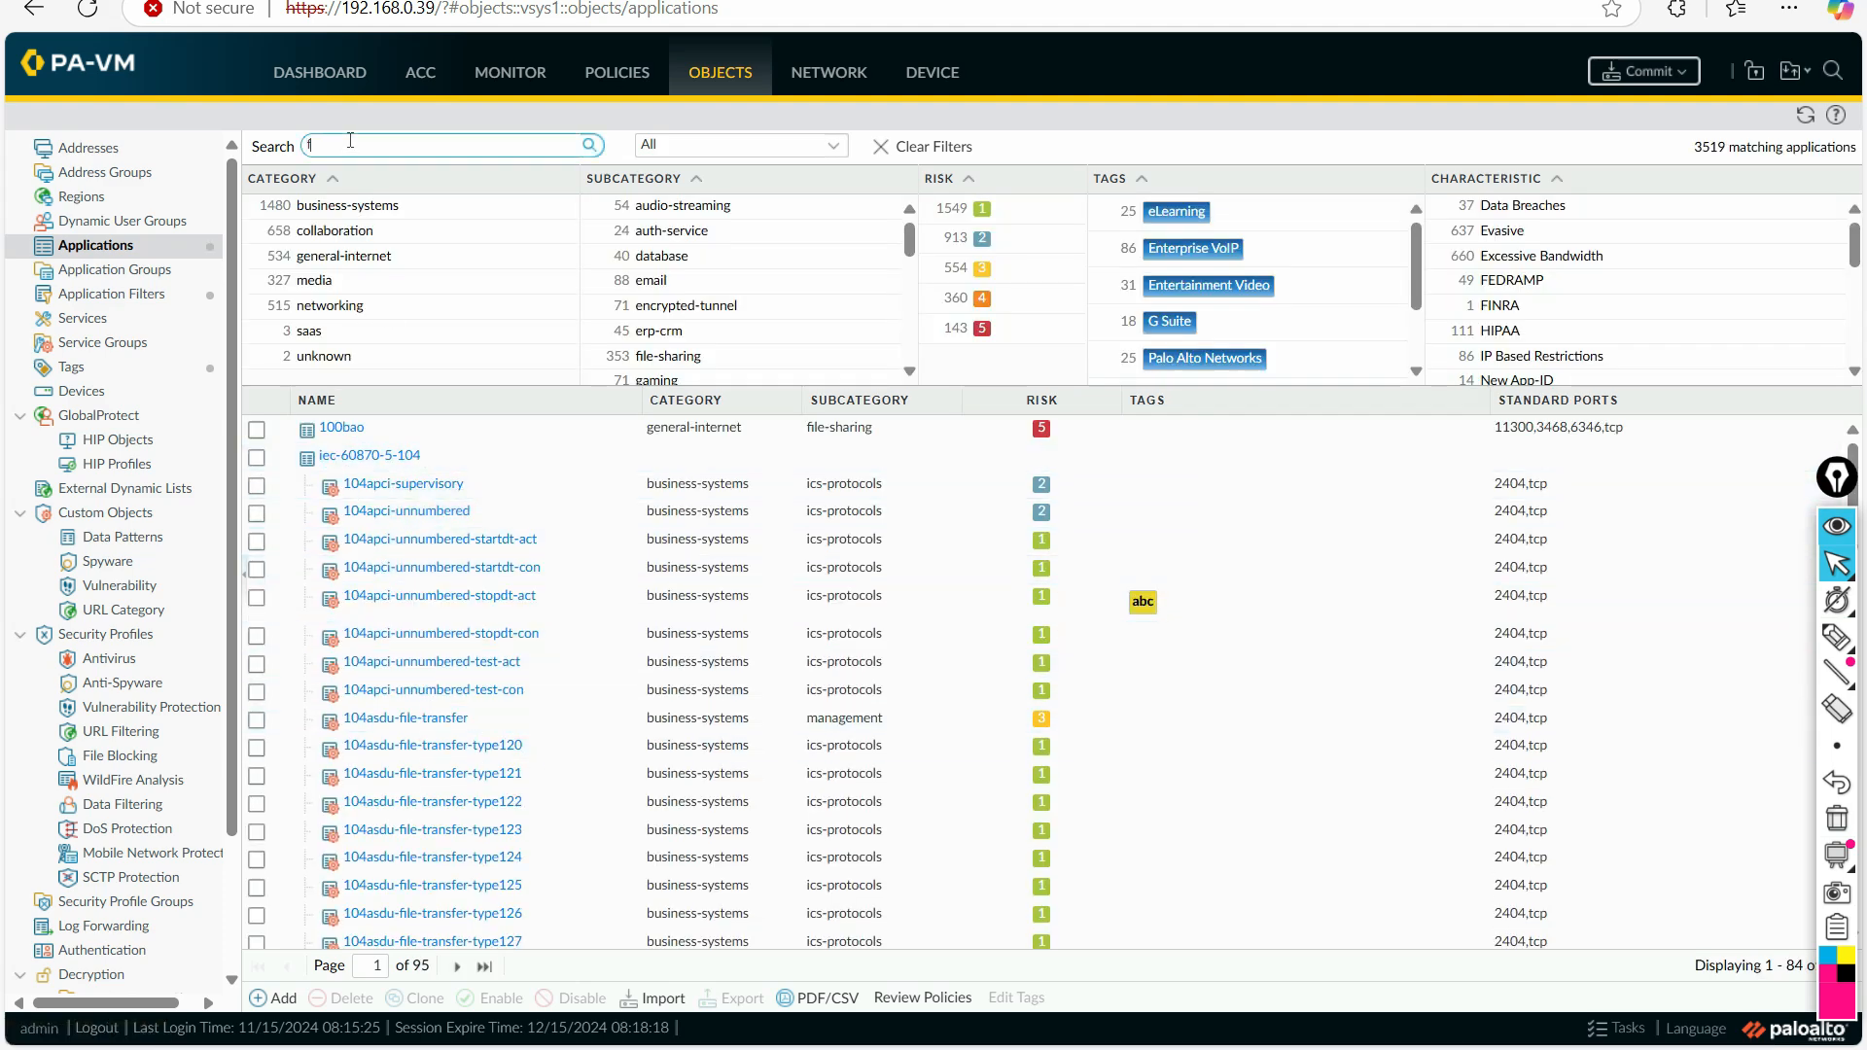
text(aceb)
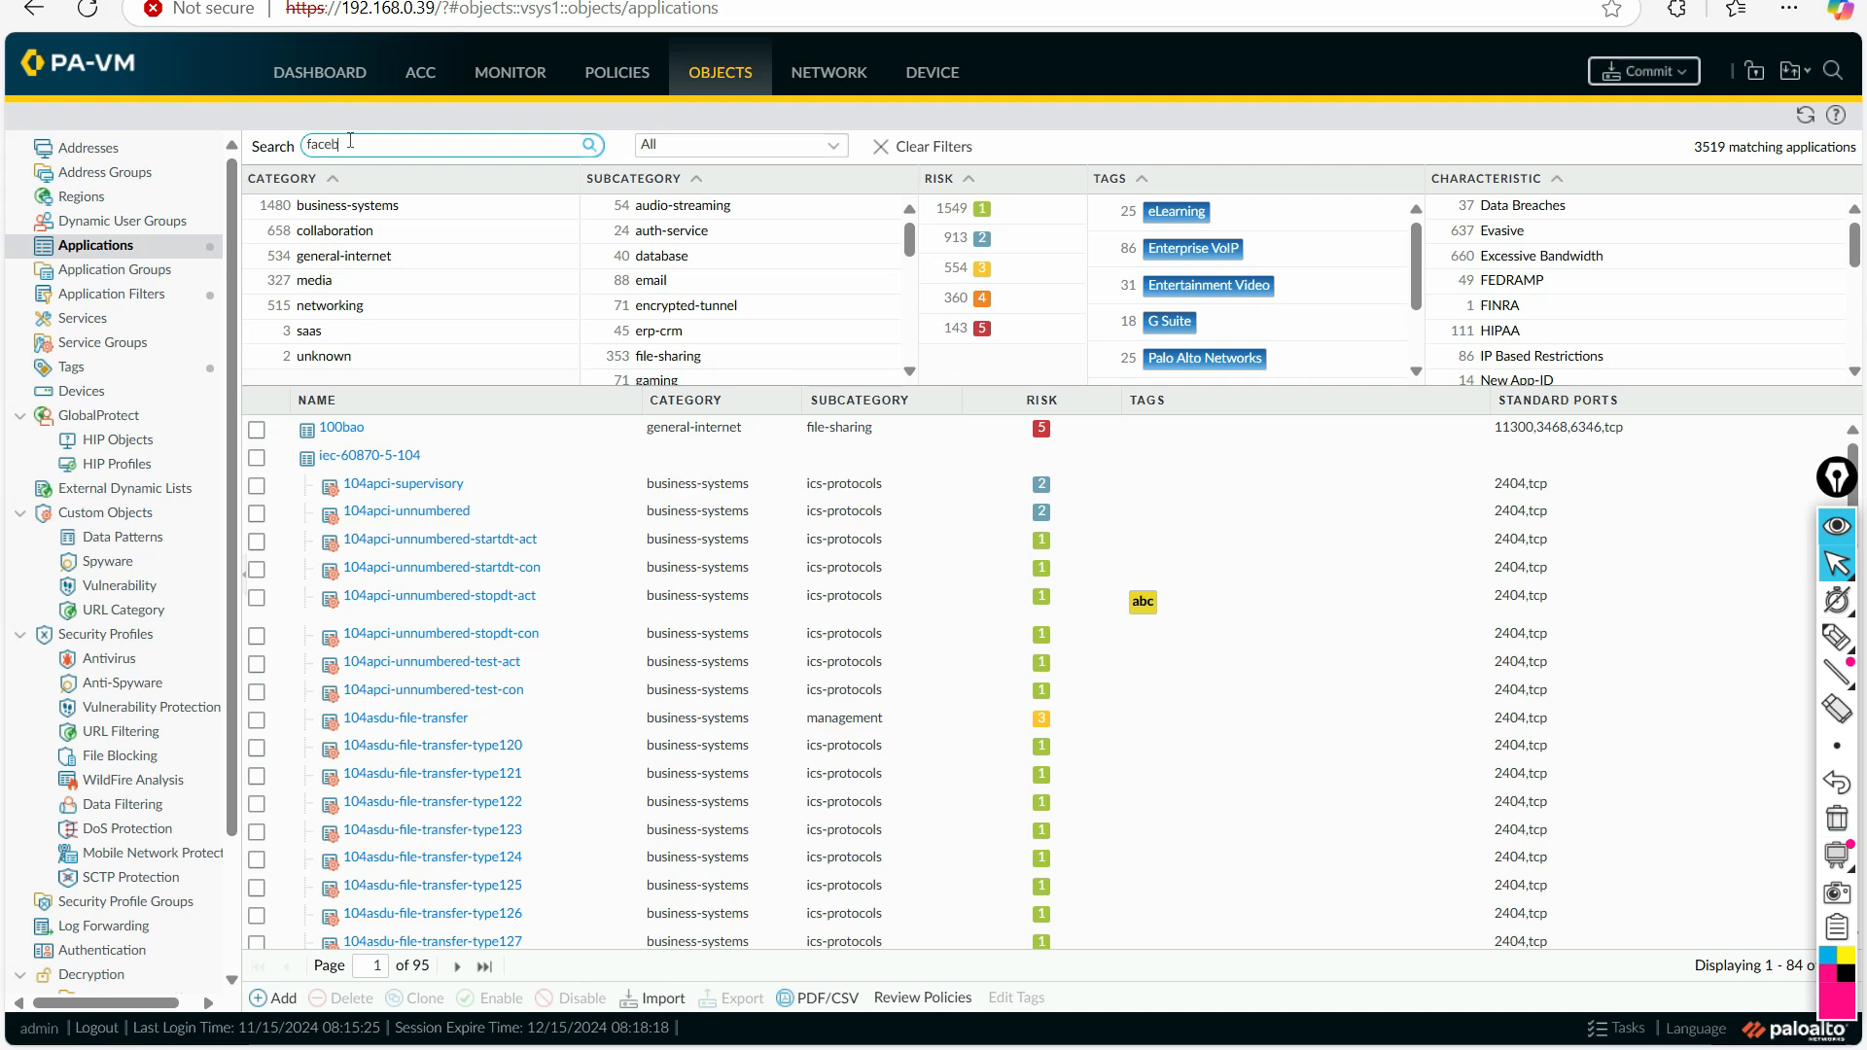
text(ook)
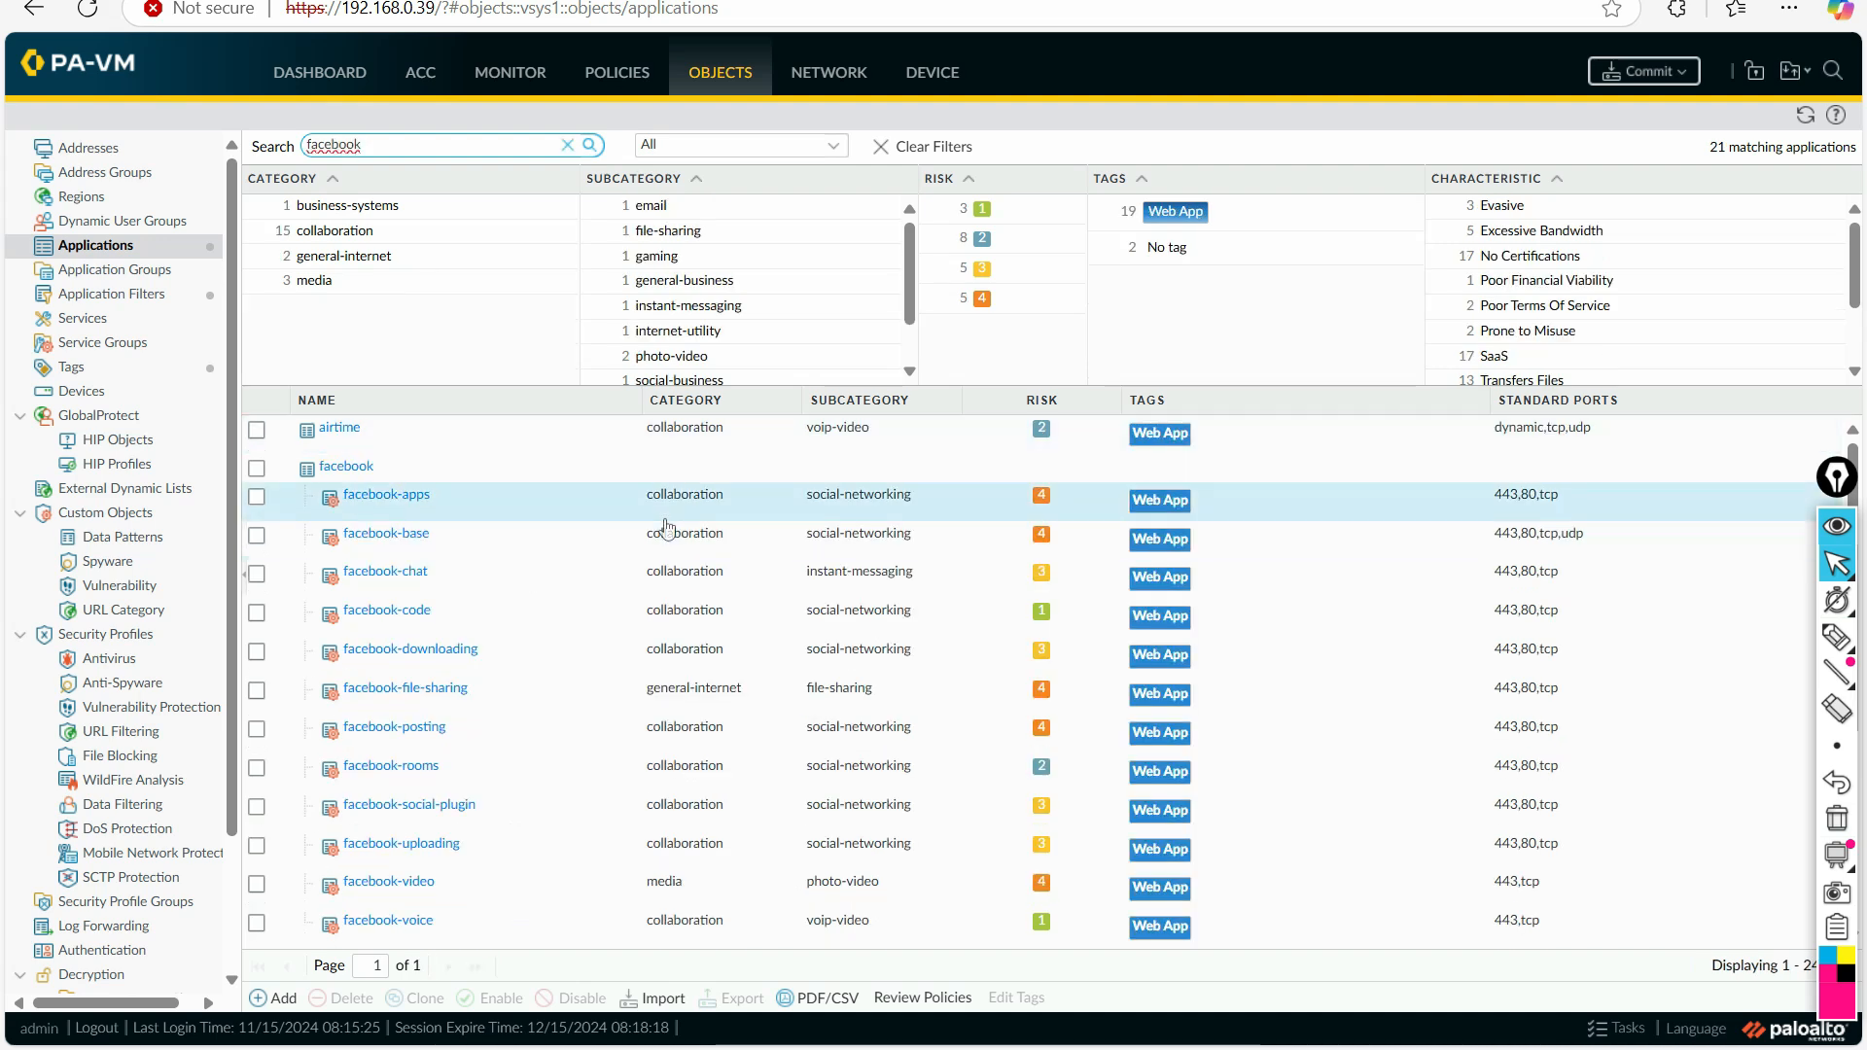
Step: Assign the Trust tag to the facebook application and close its details
click(498, 476)
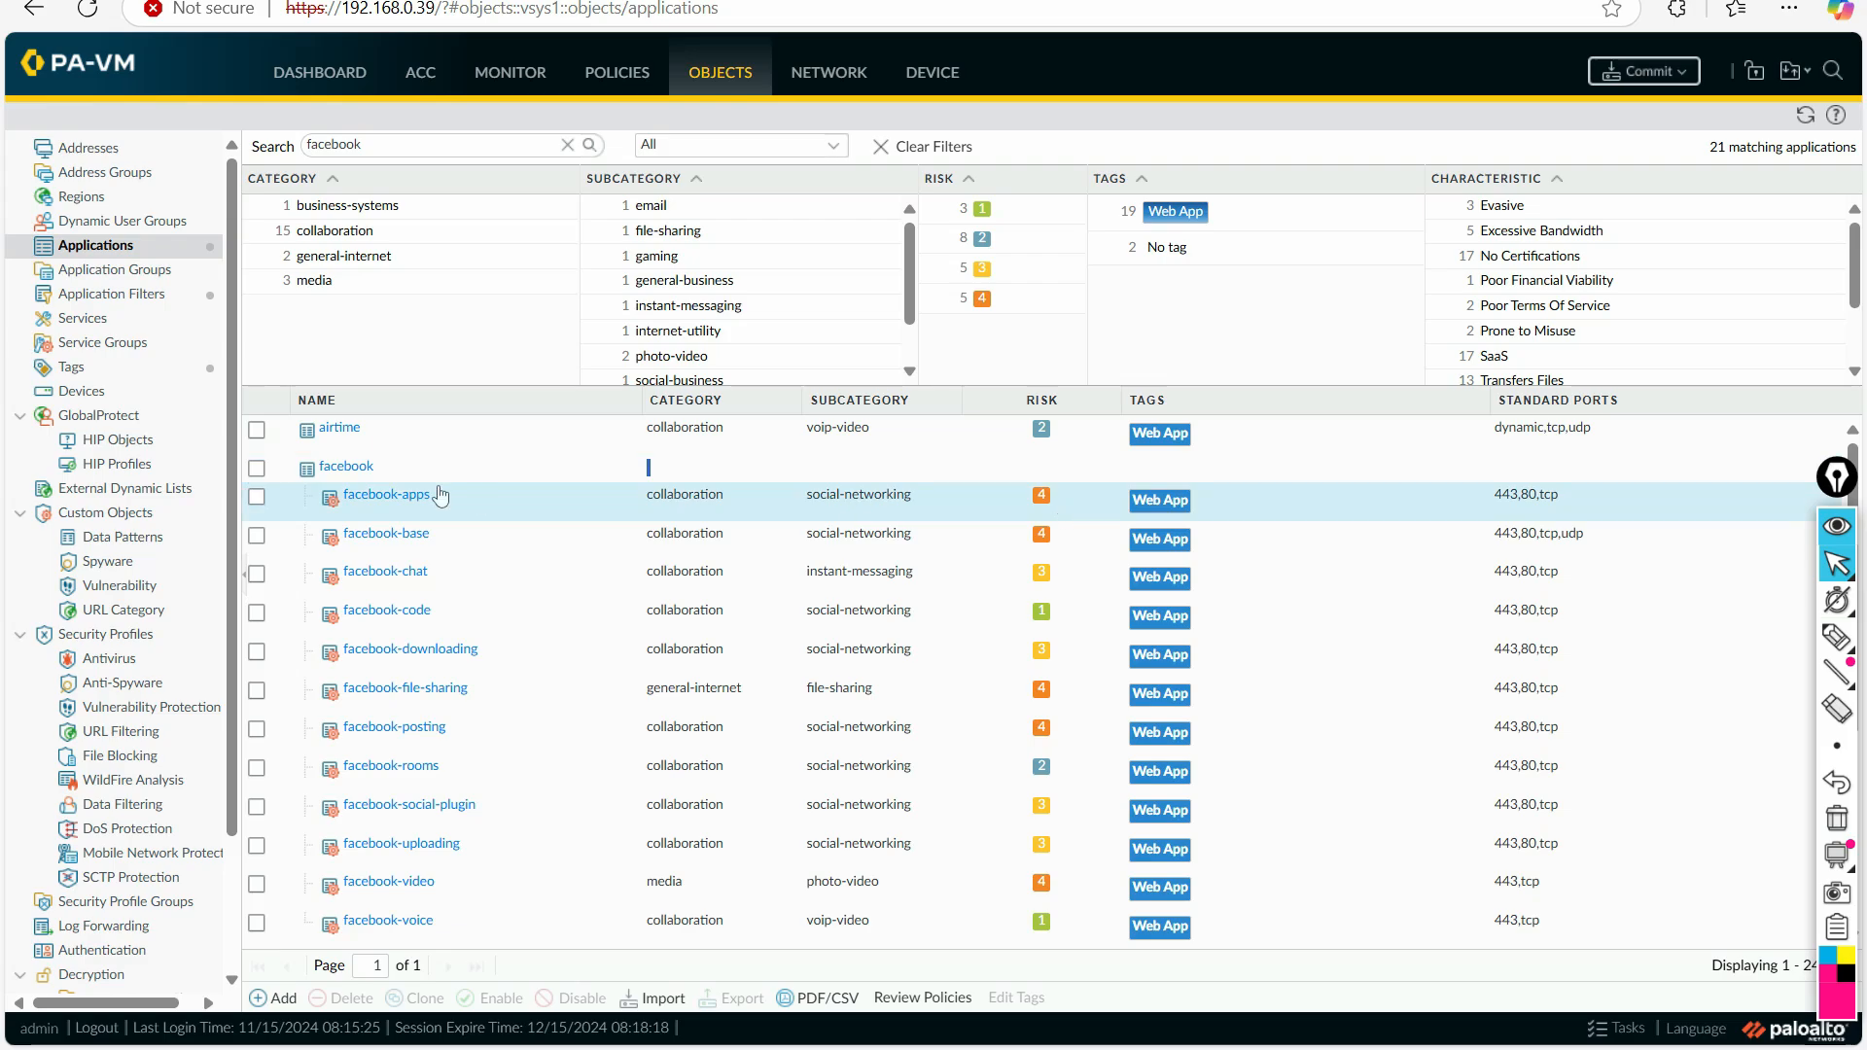
click(343, 468)
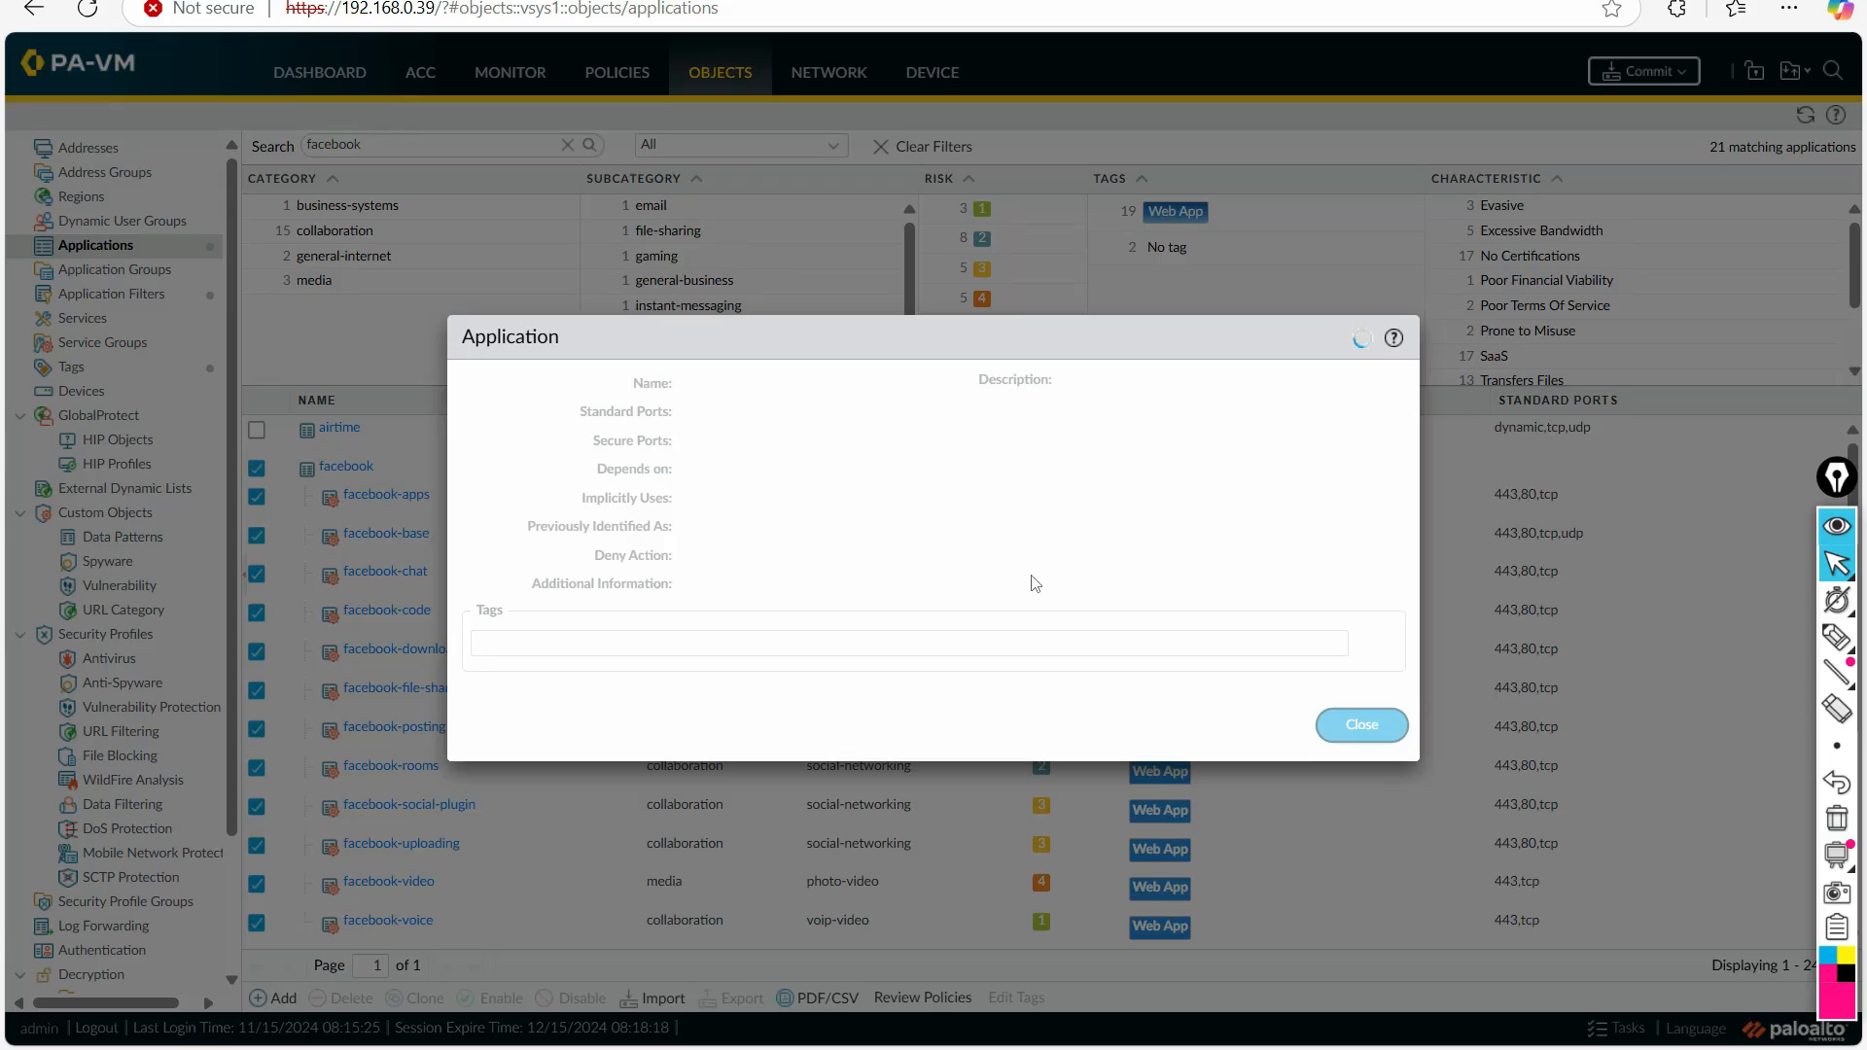
click(1370, 605)
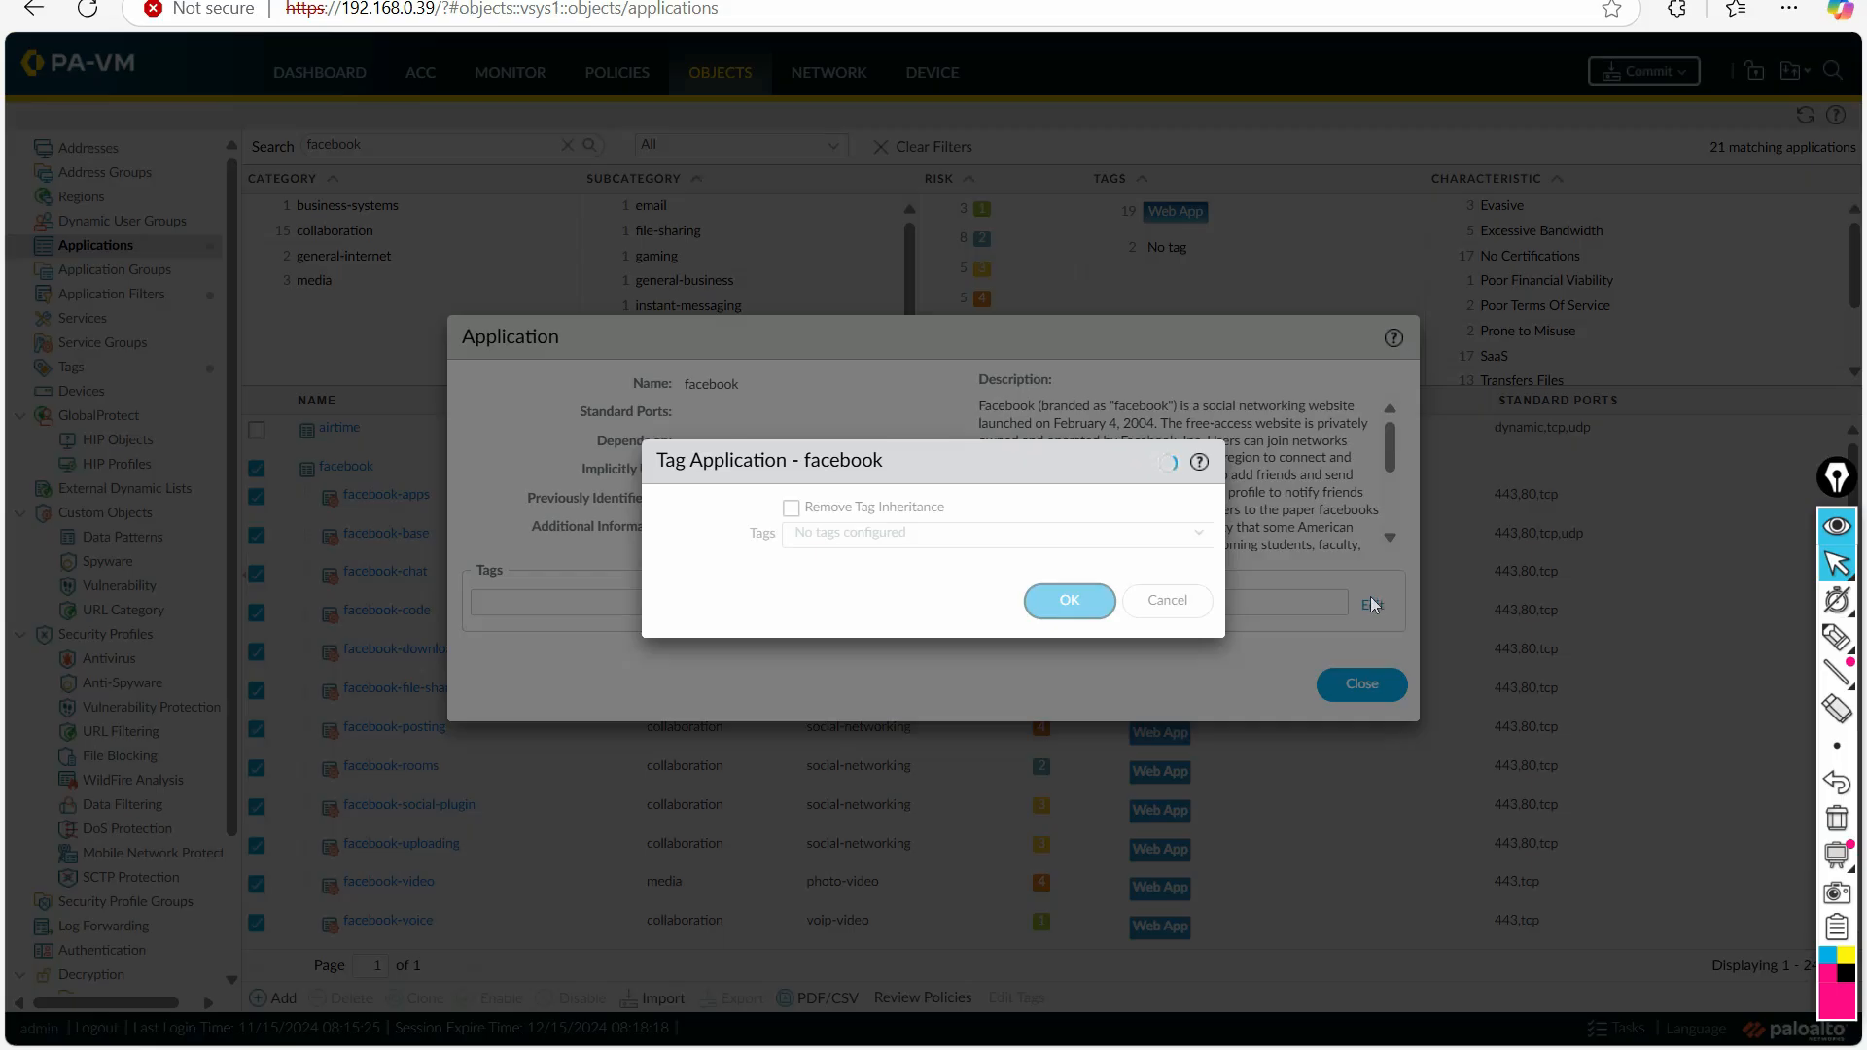
click(846, 513)
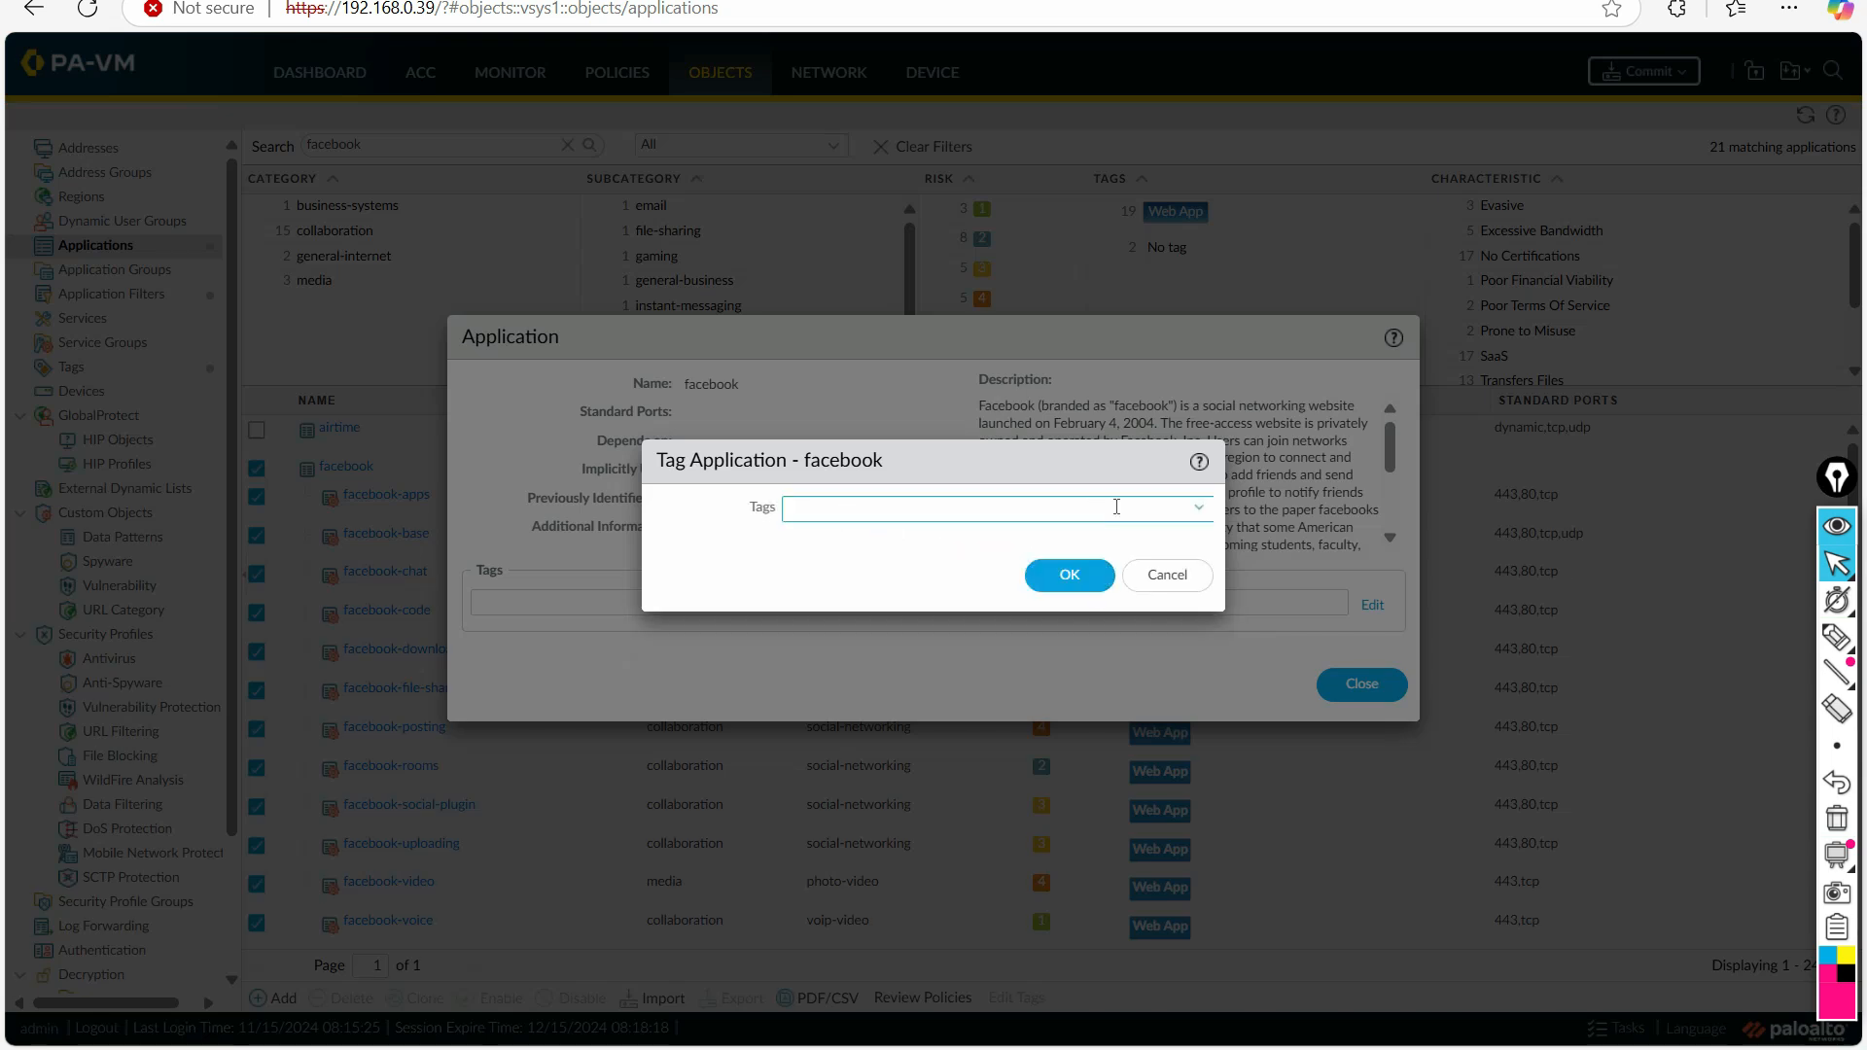
click(1197, 508)
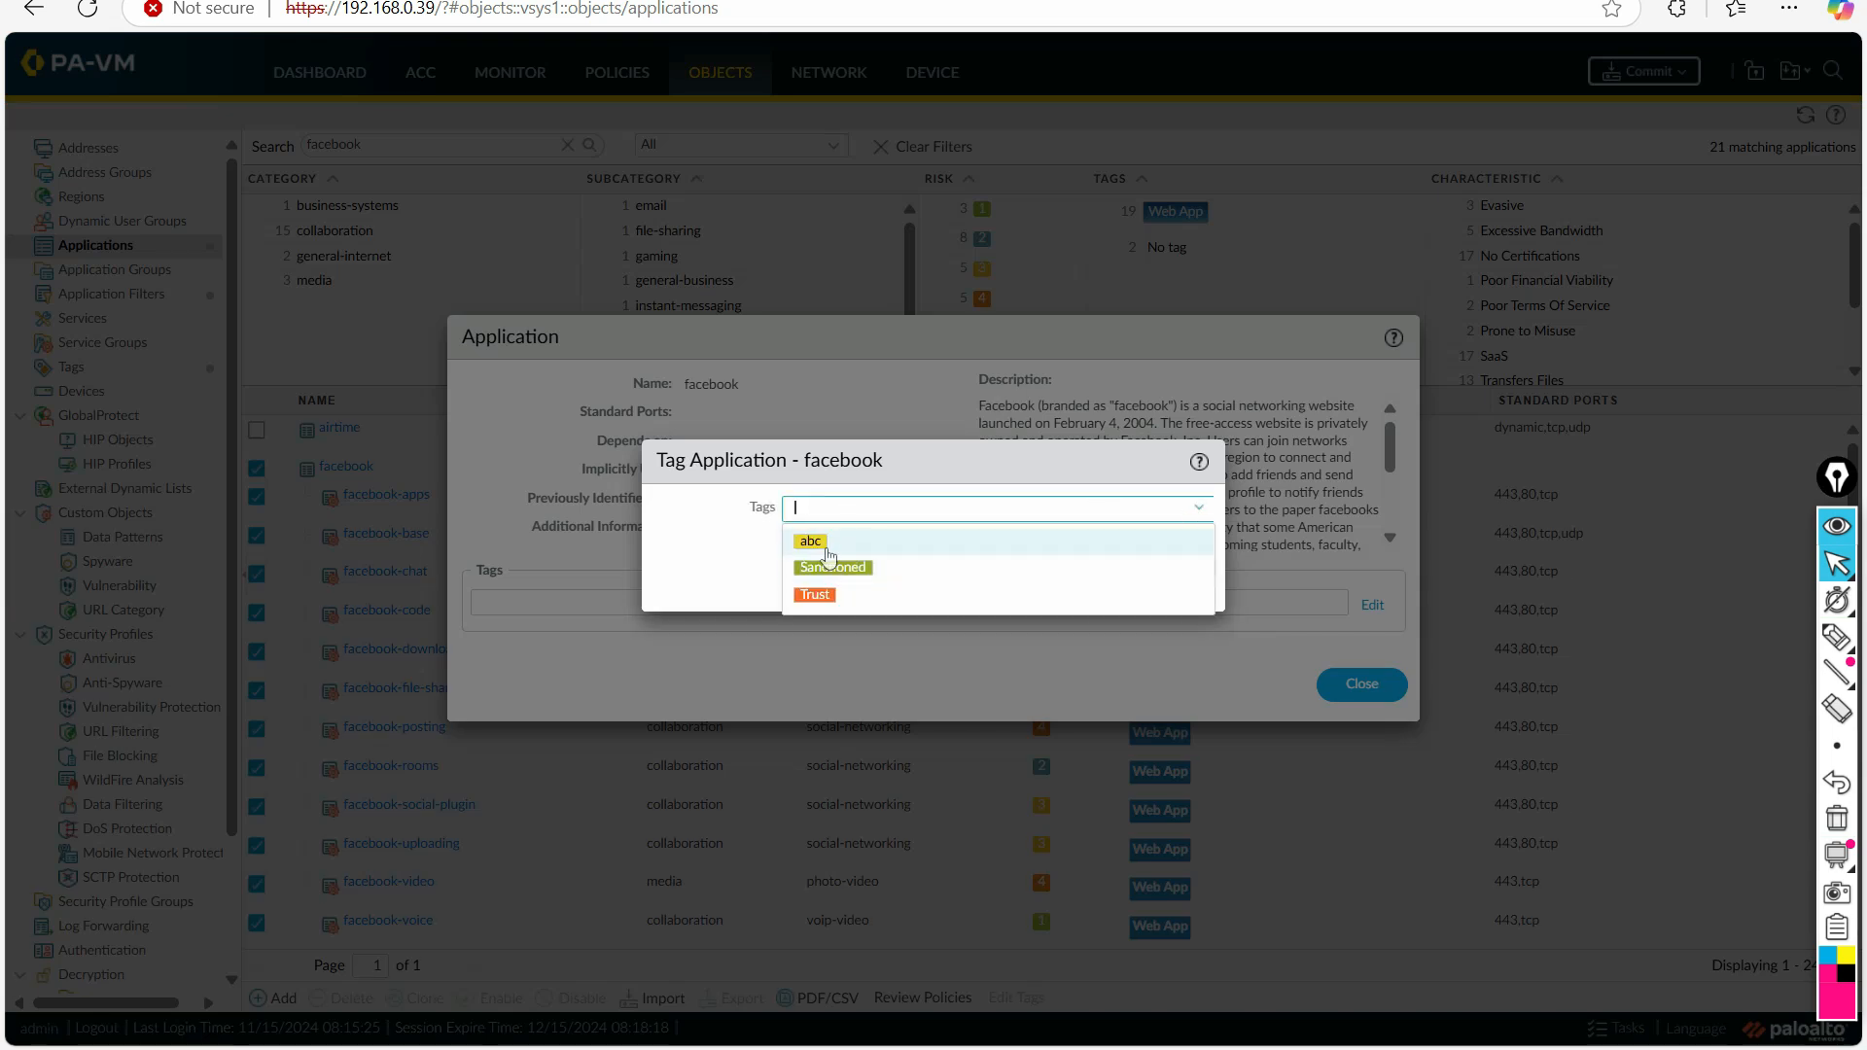
click(832, 597)
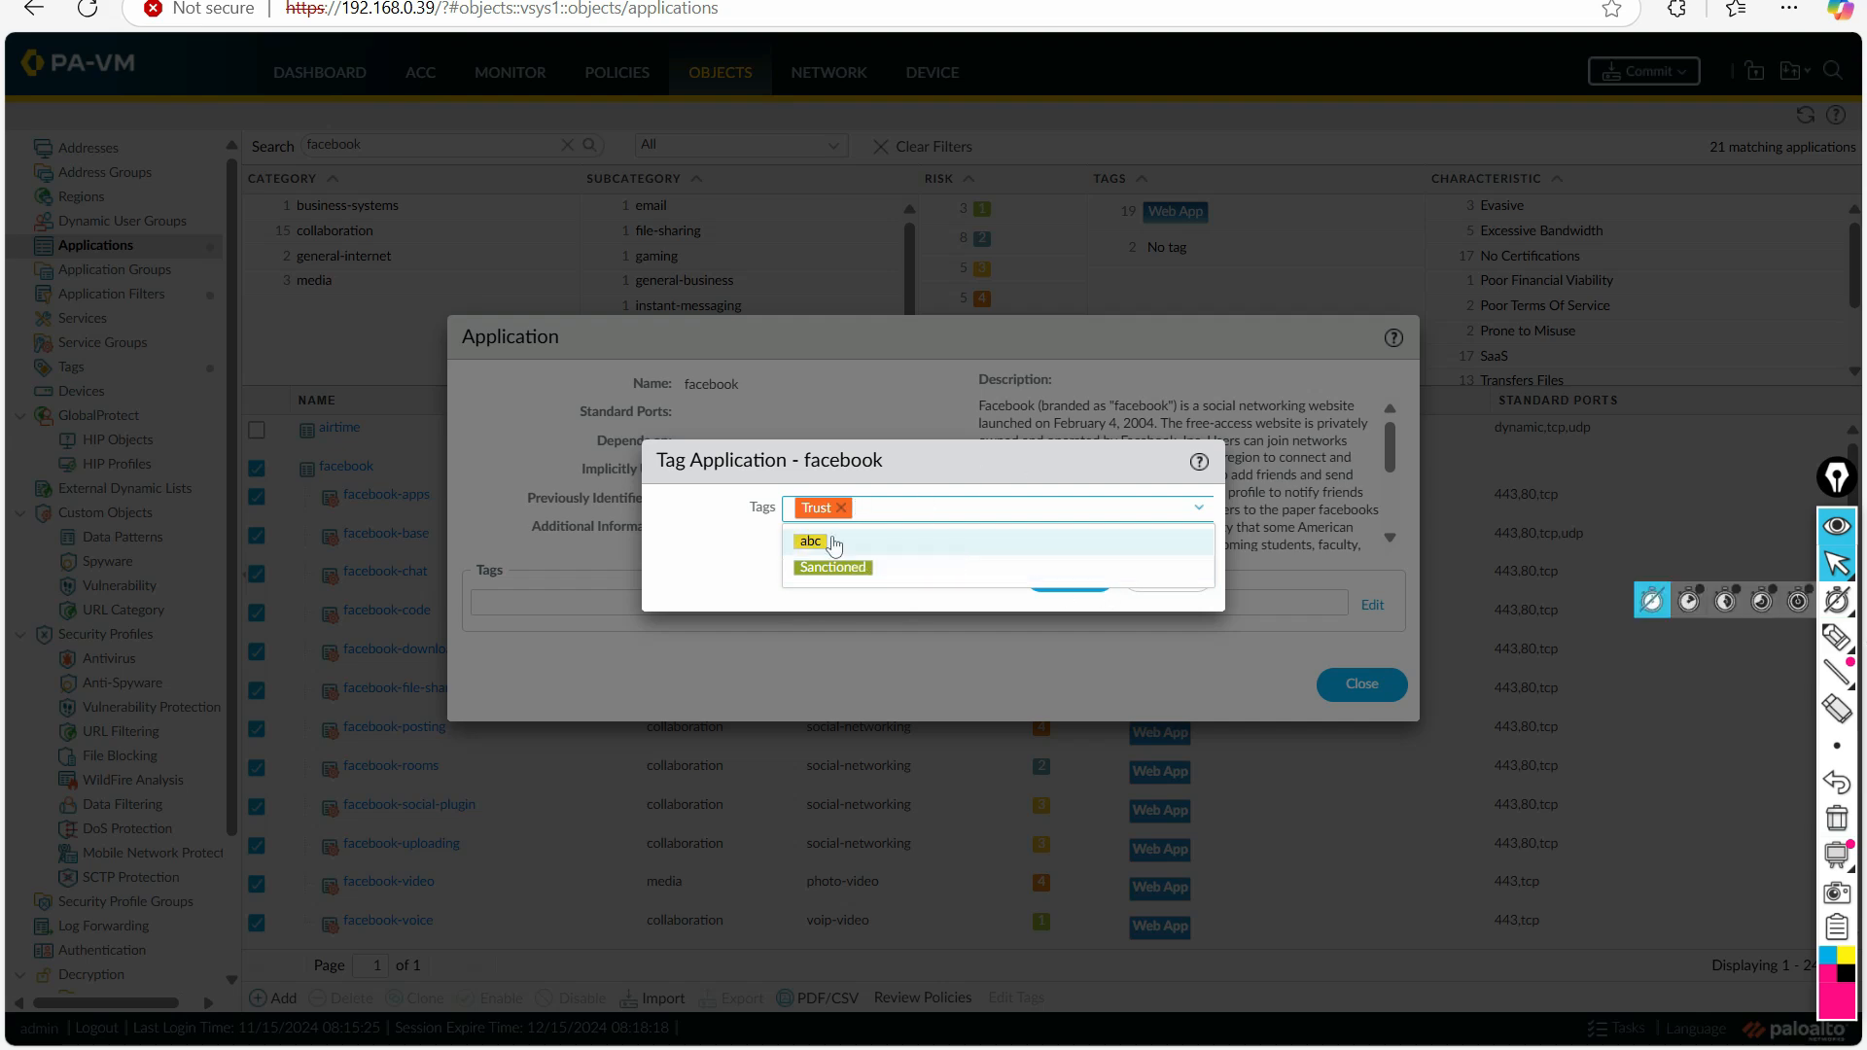
click(744, 557)
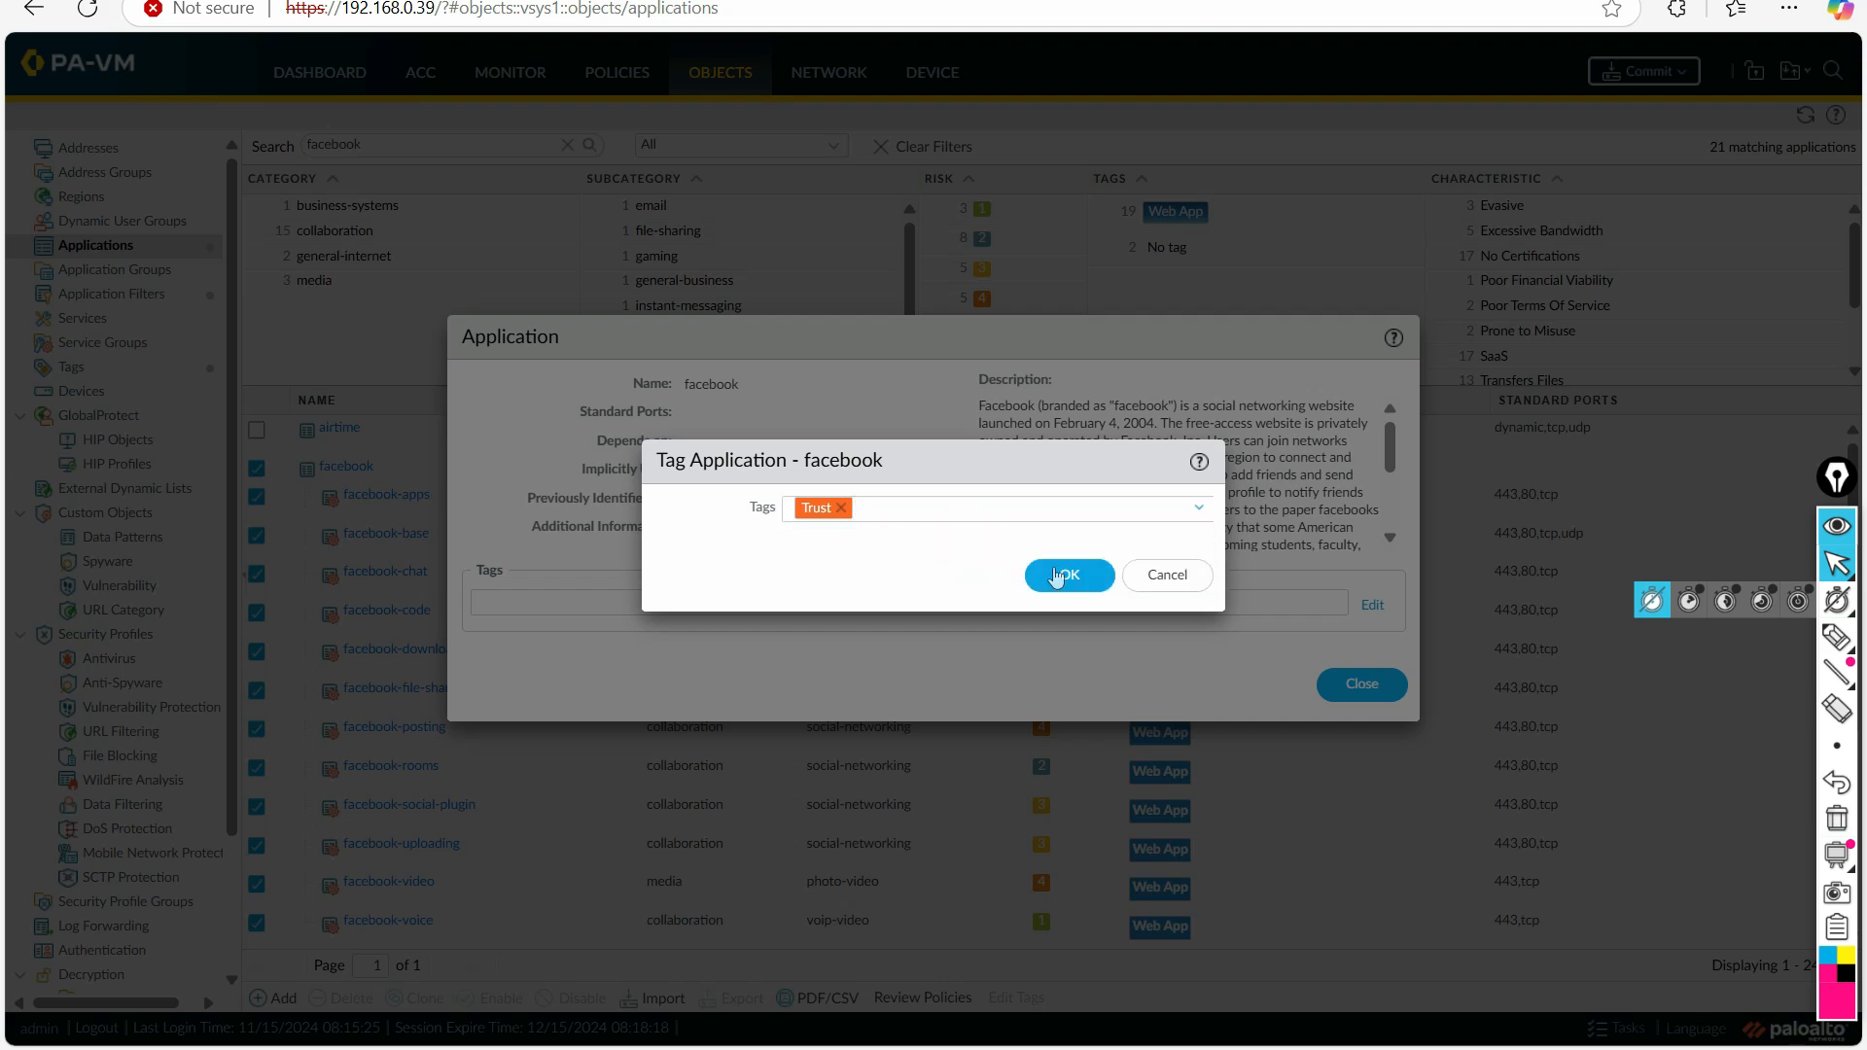
click(1046, 576)
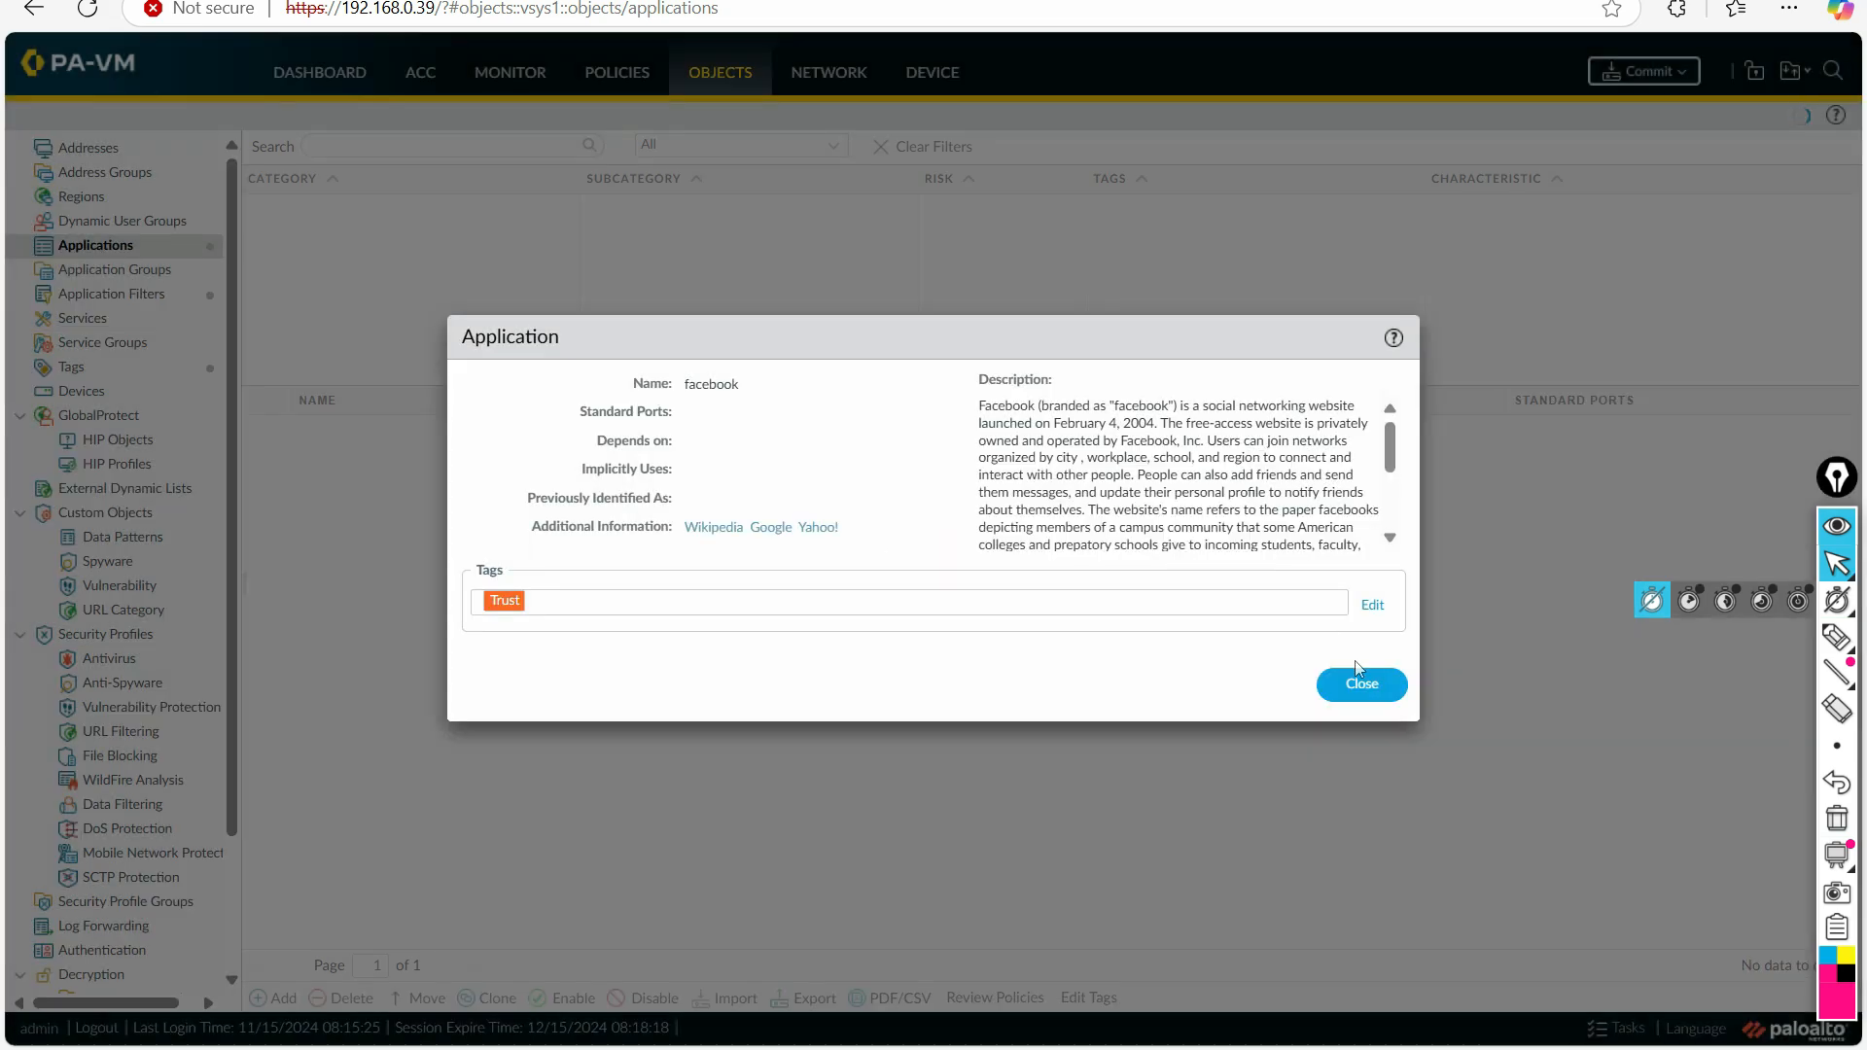
click(1362, 686)
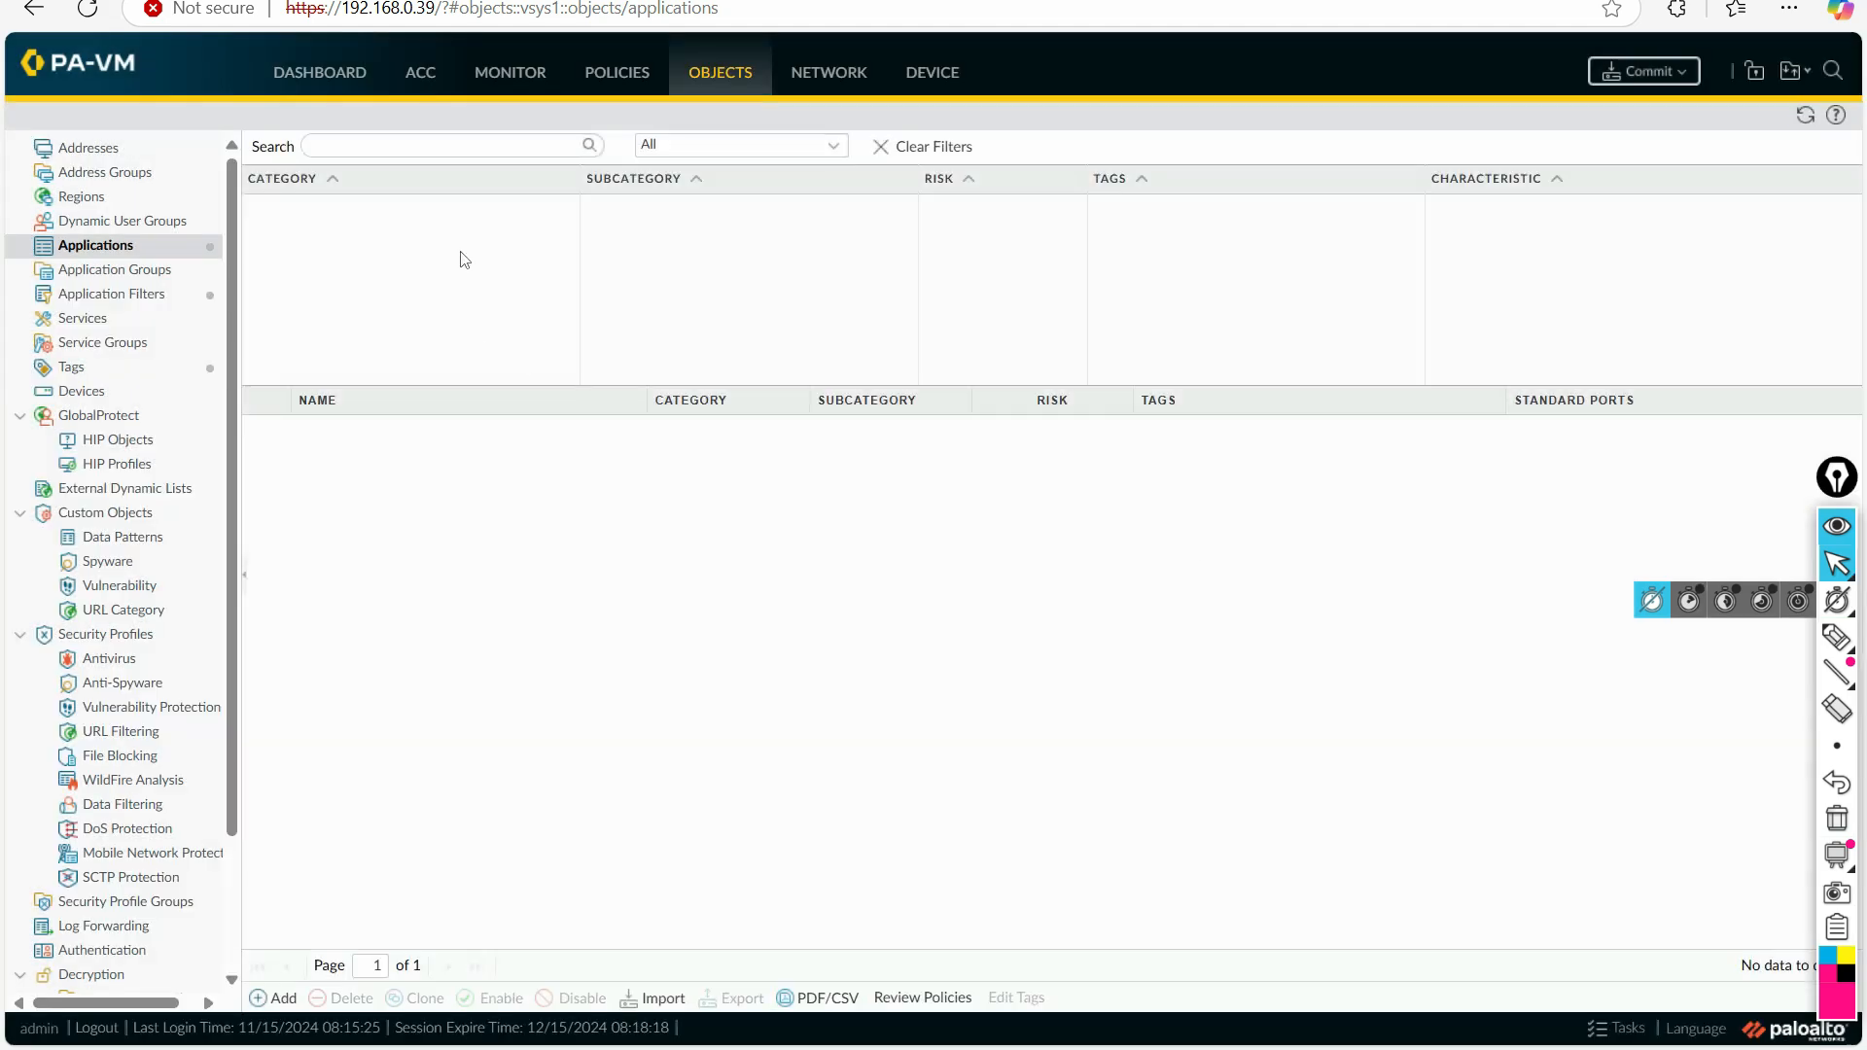
Step: Search the firewall's application objects for gmail and open the details of the gmail application
click(397, 145)
text(gmail)
key(Return)
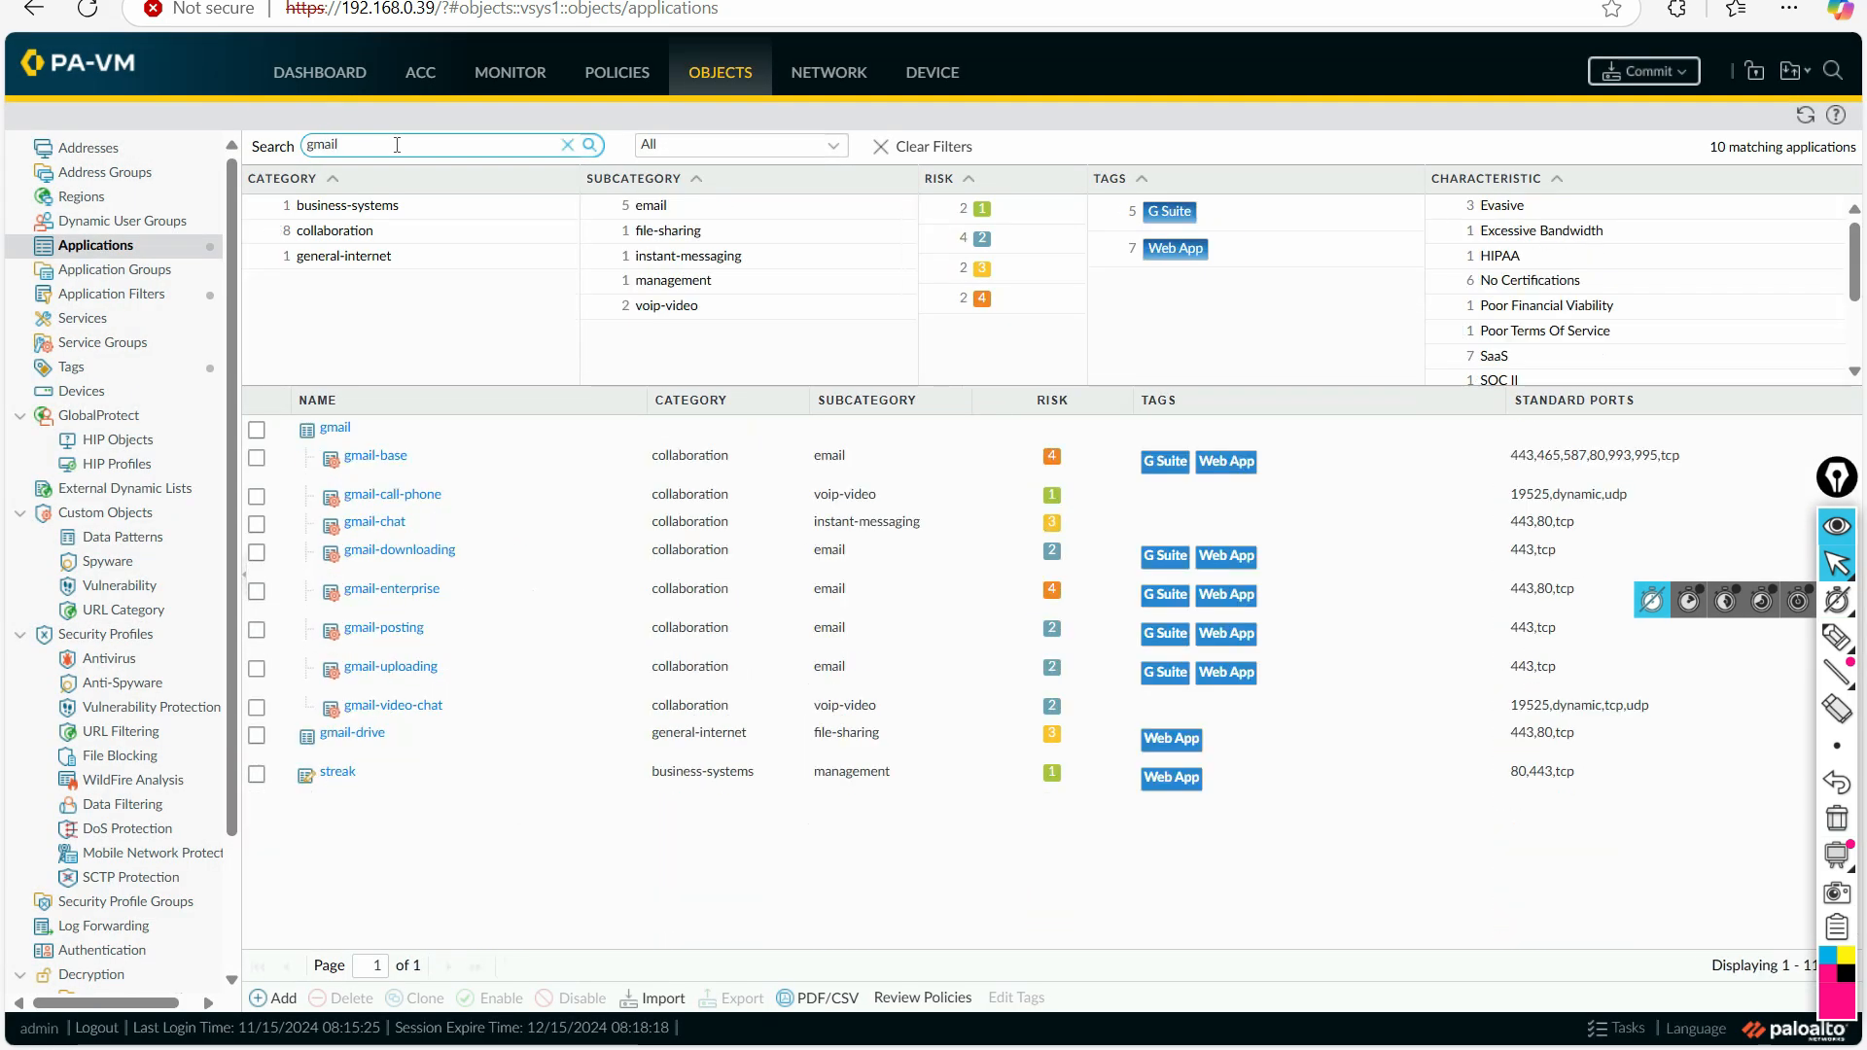
click(340, 436)
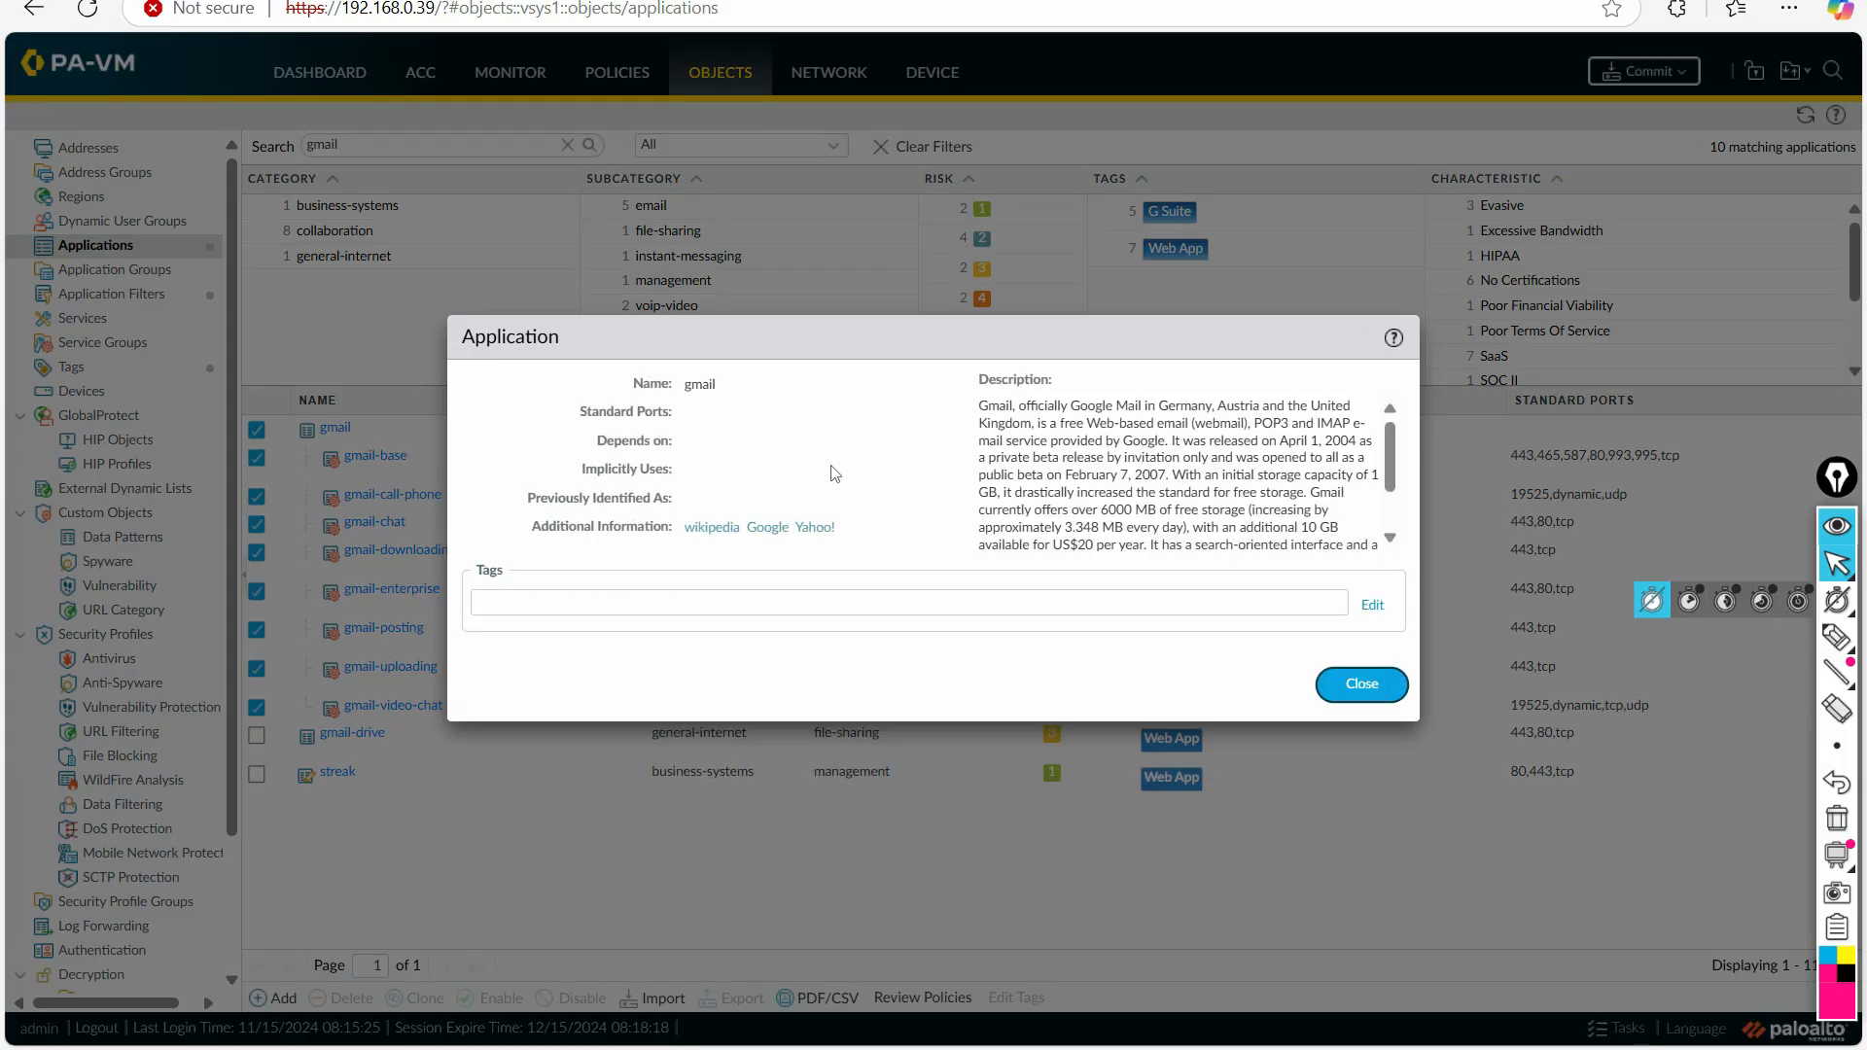
Step: Assign the Trust tag to the gmail application and close its details
click(1374, 607)
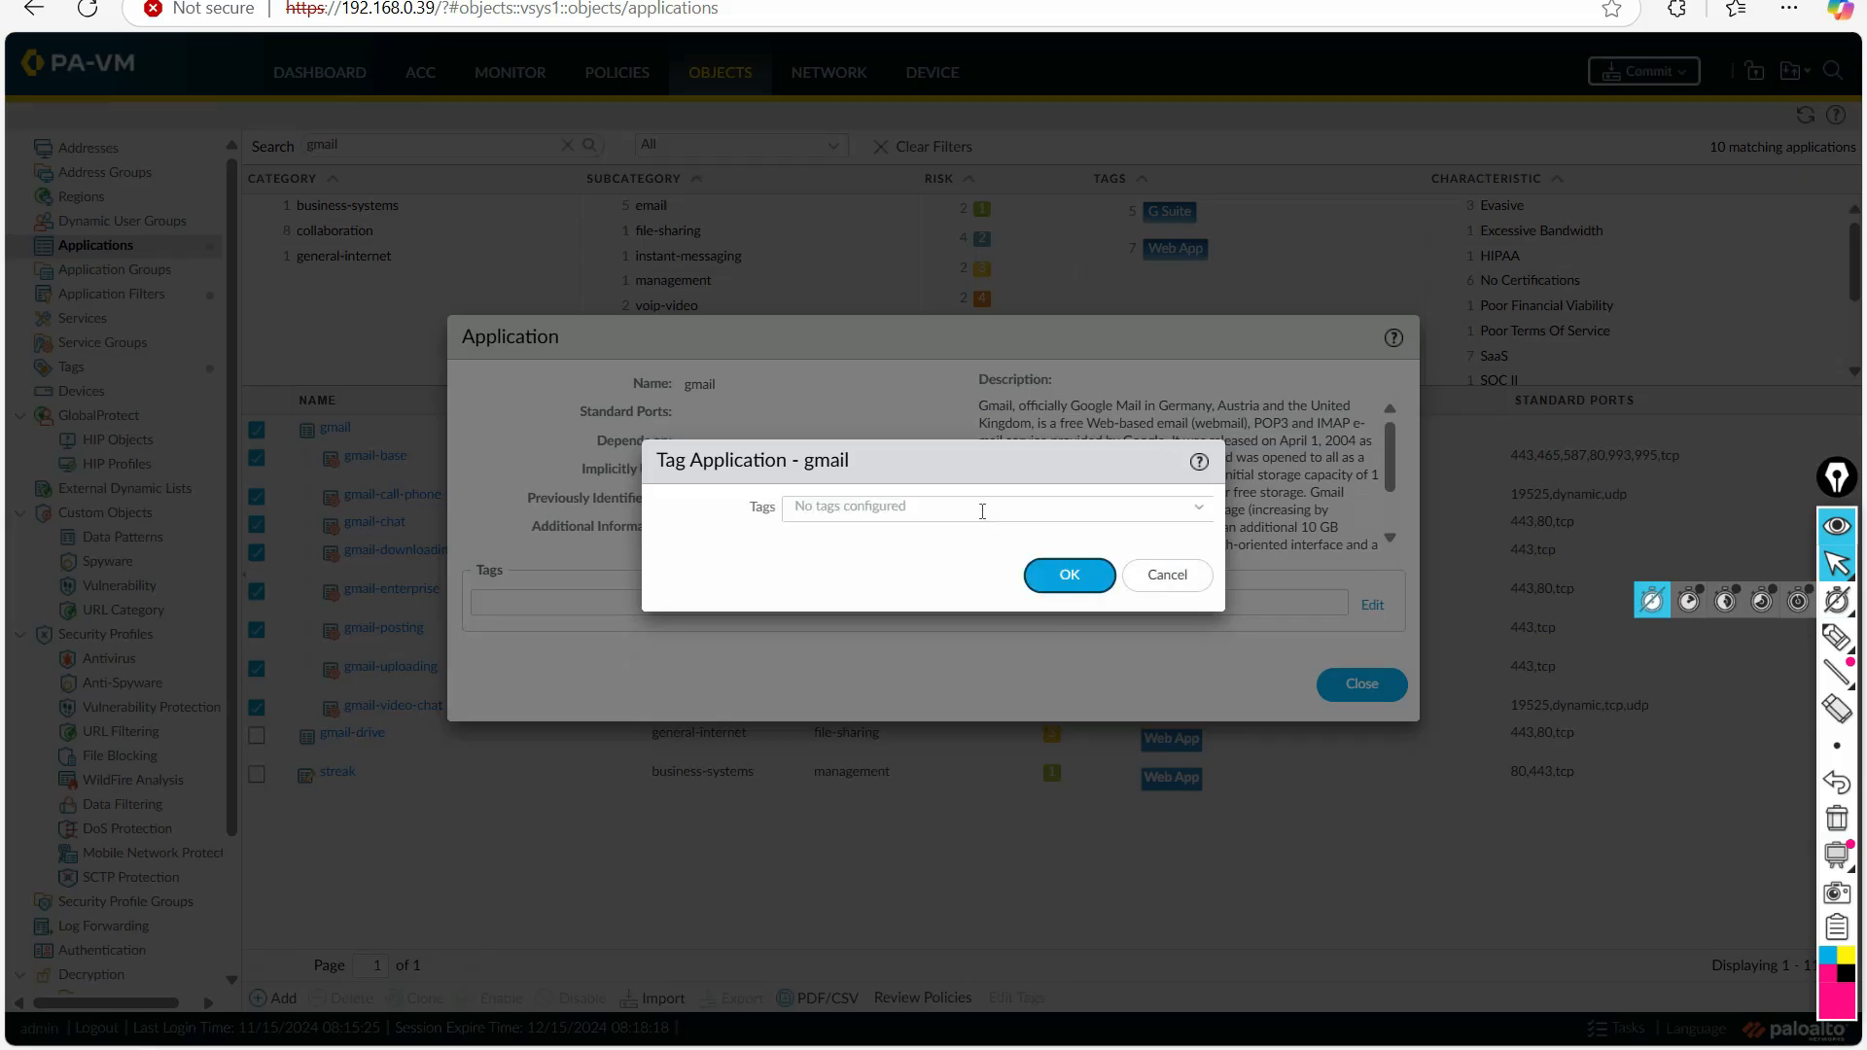
click(983, 512)
click(1199, 508)
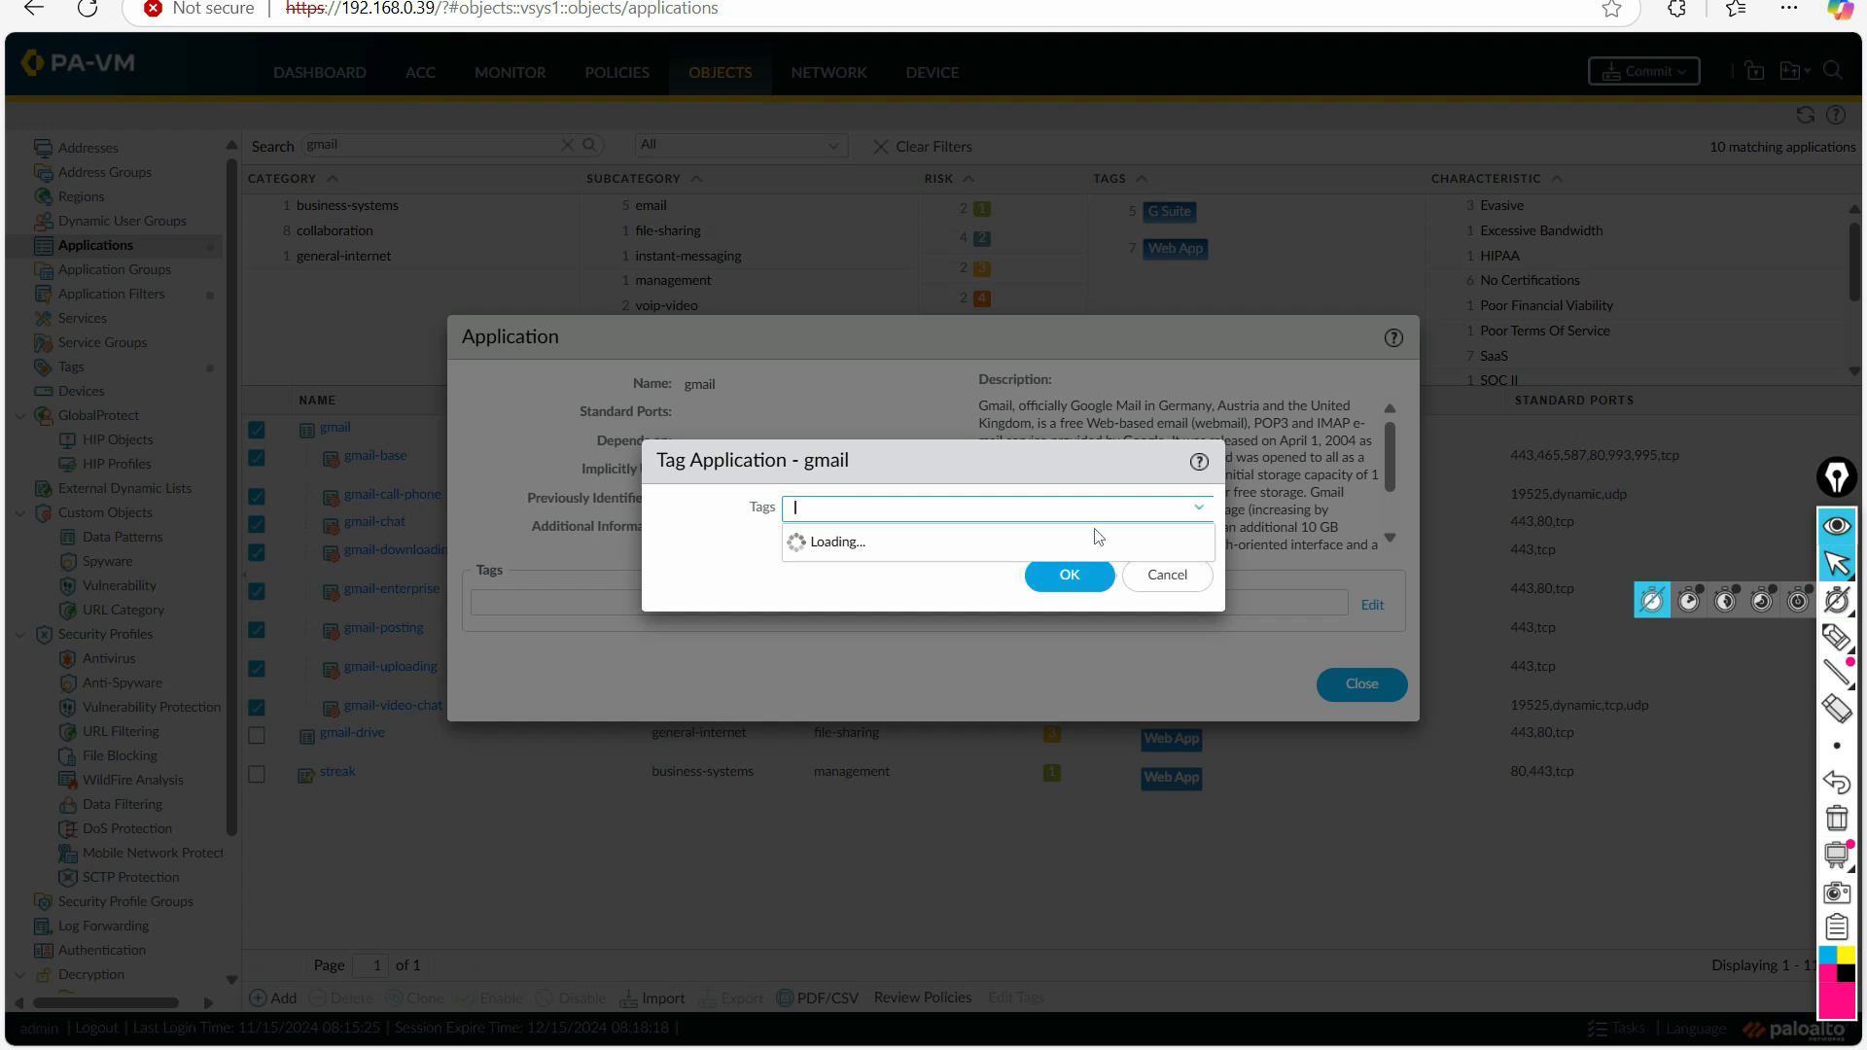
click(855, 547)
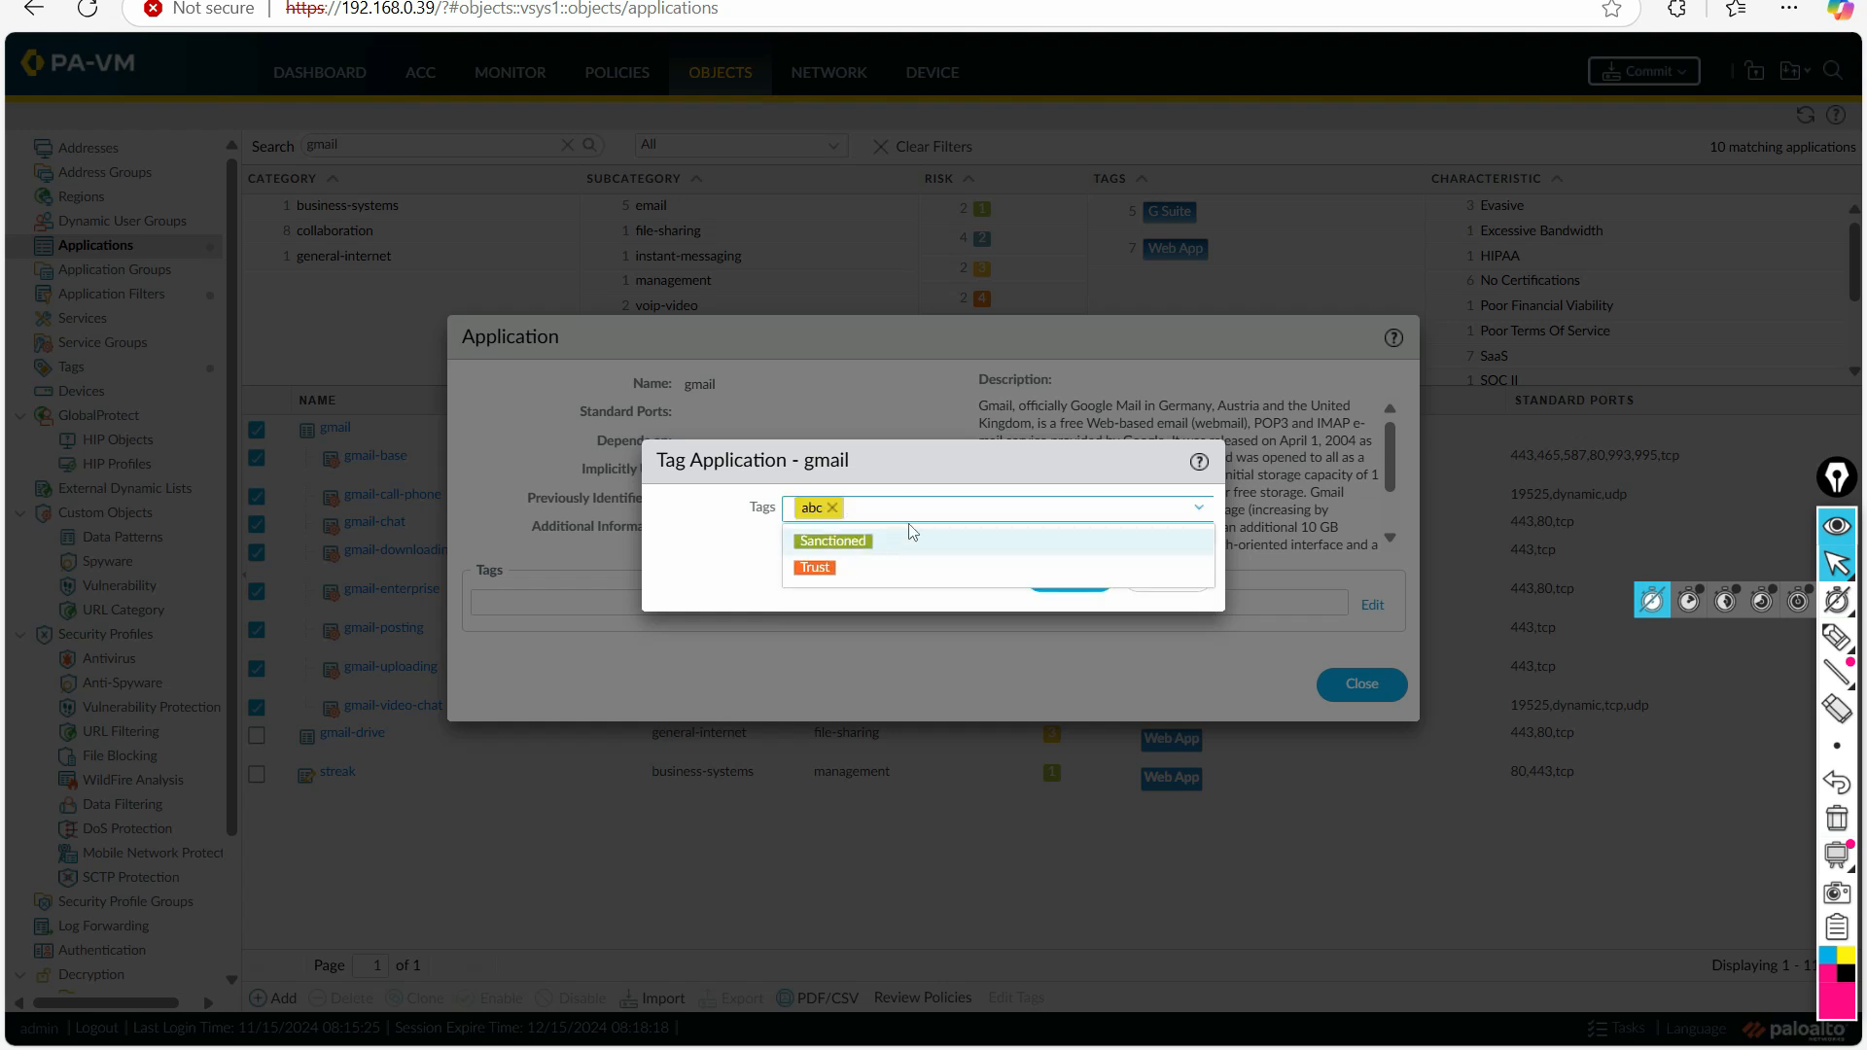
click(834, 507)
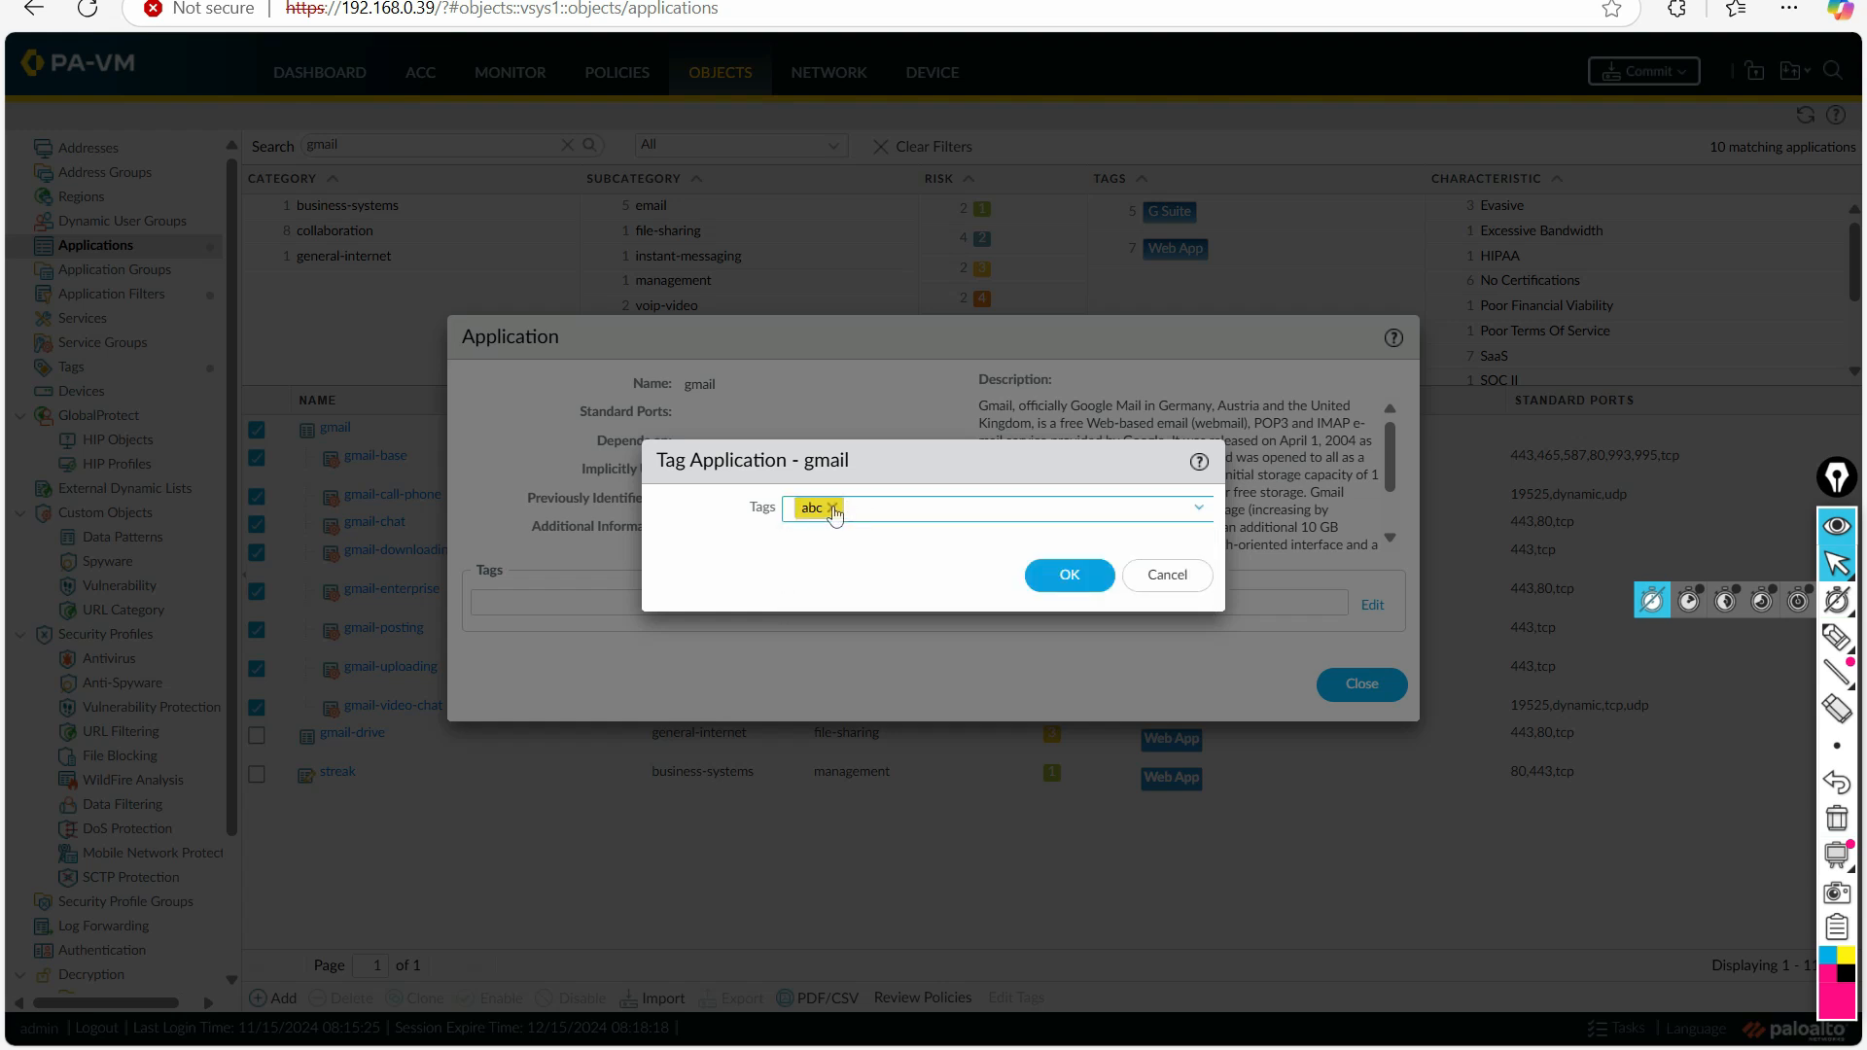
click(1198, 508)
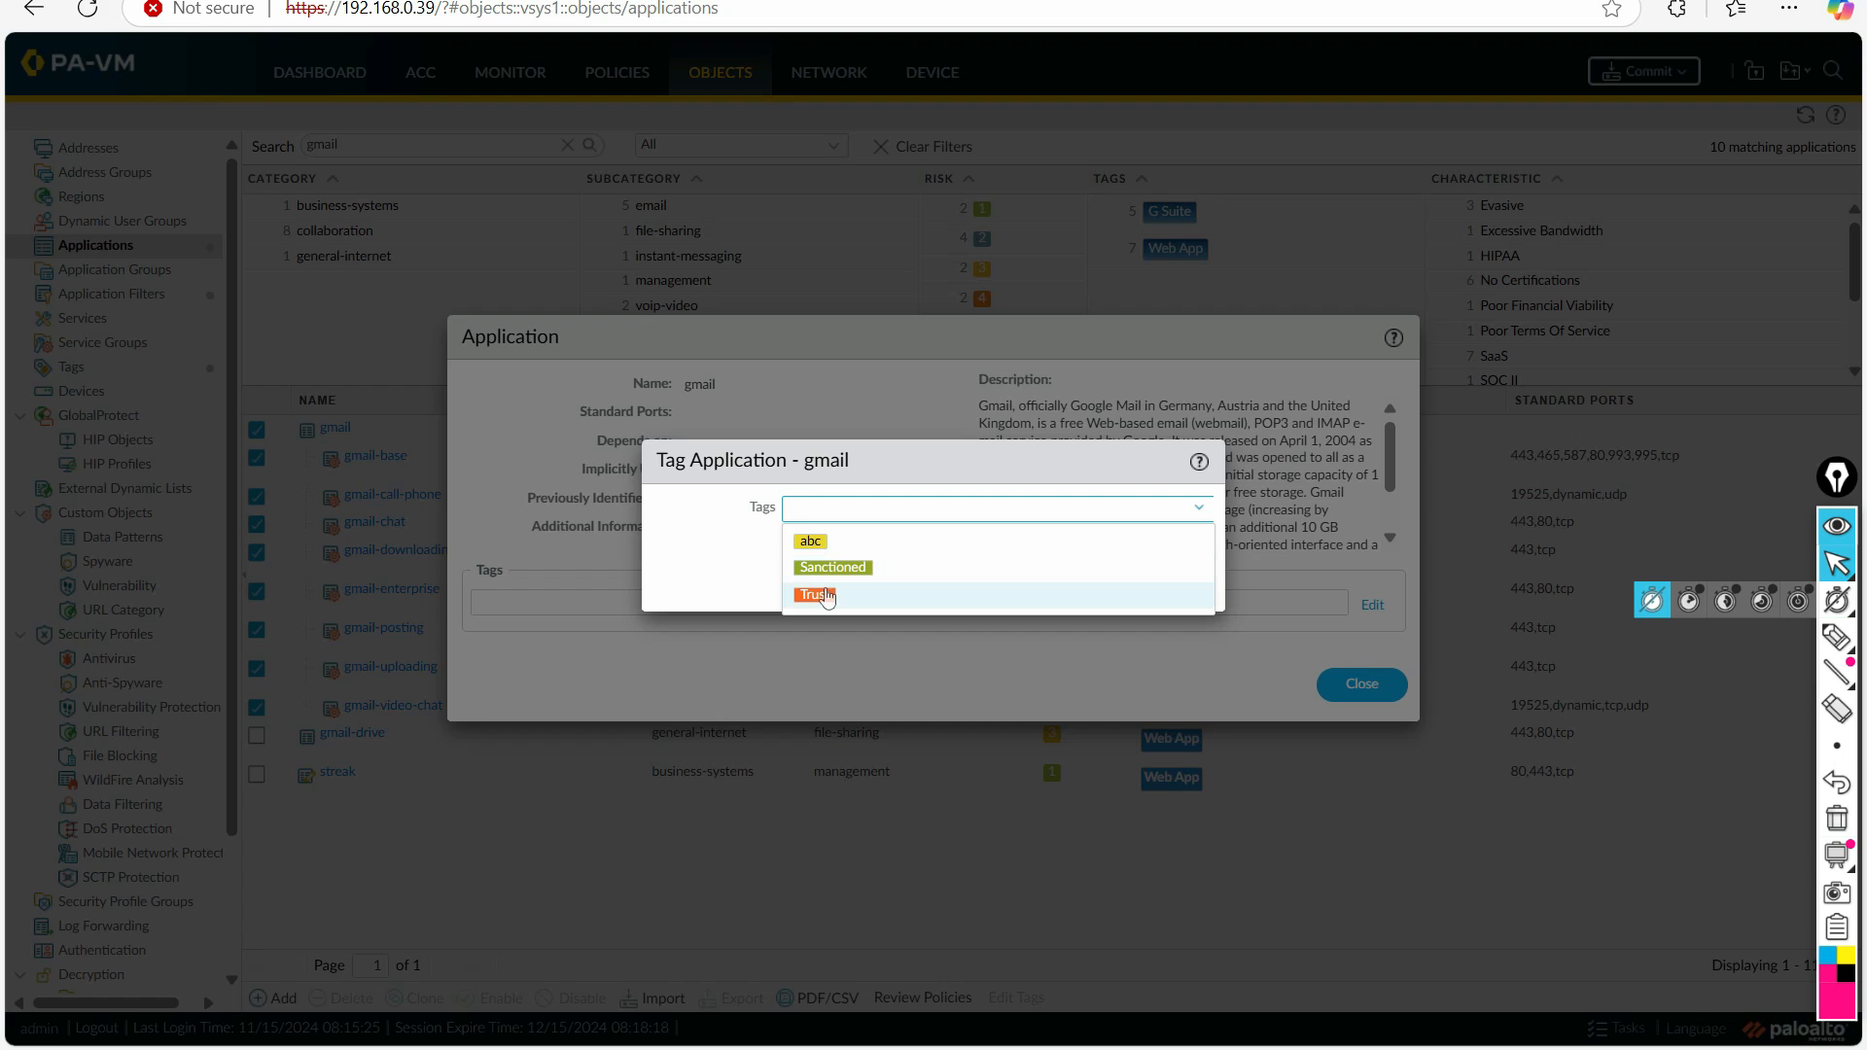
click(821, 596)
click(754, 557)
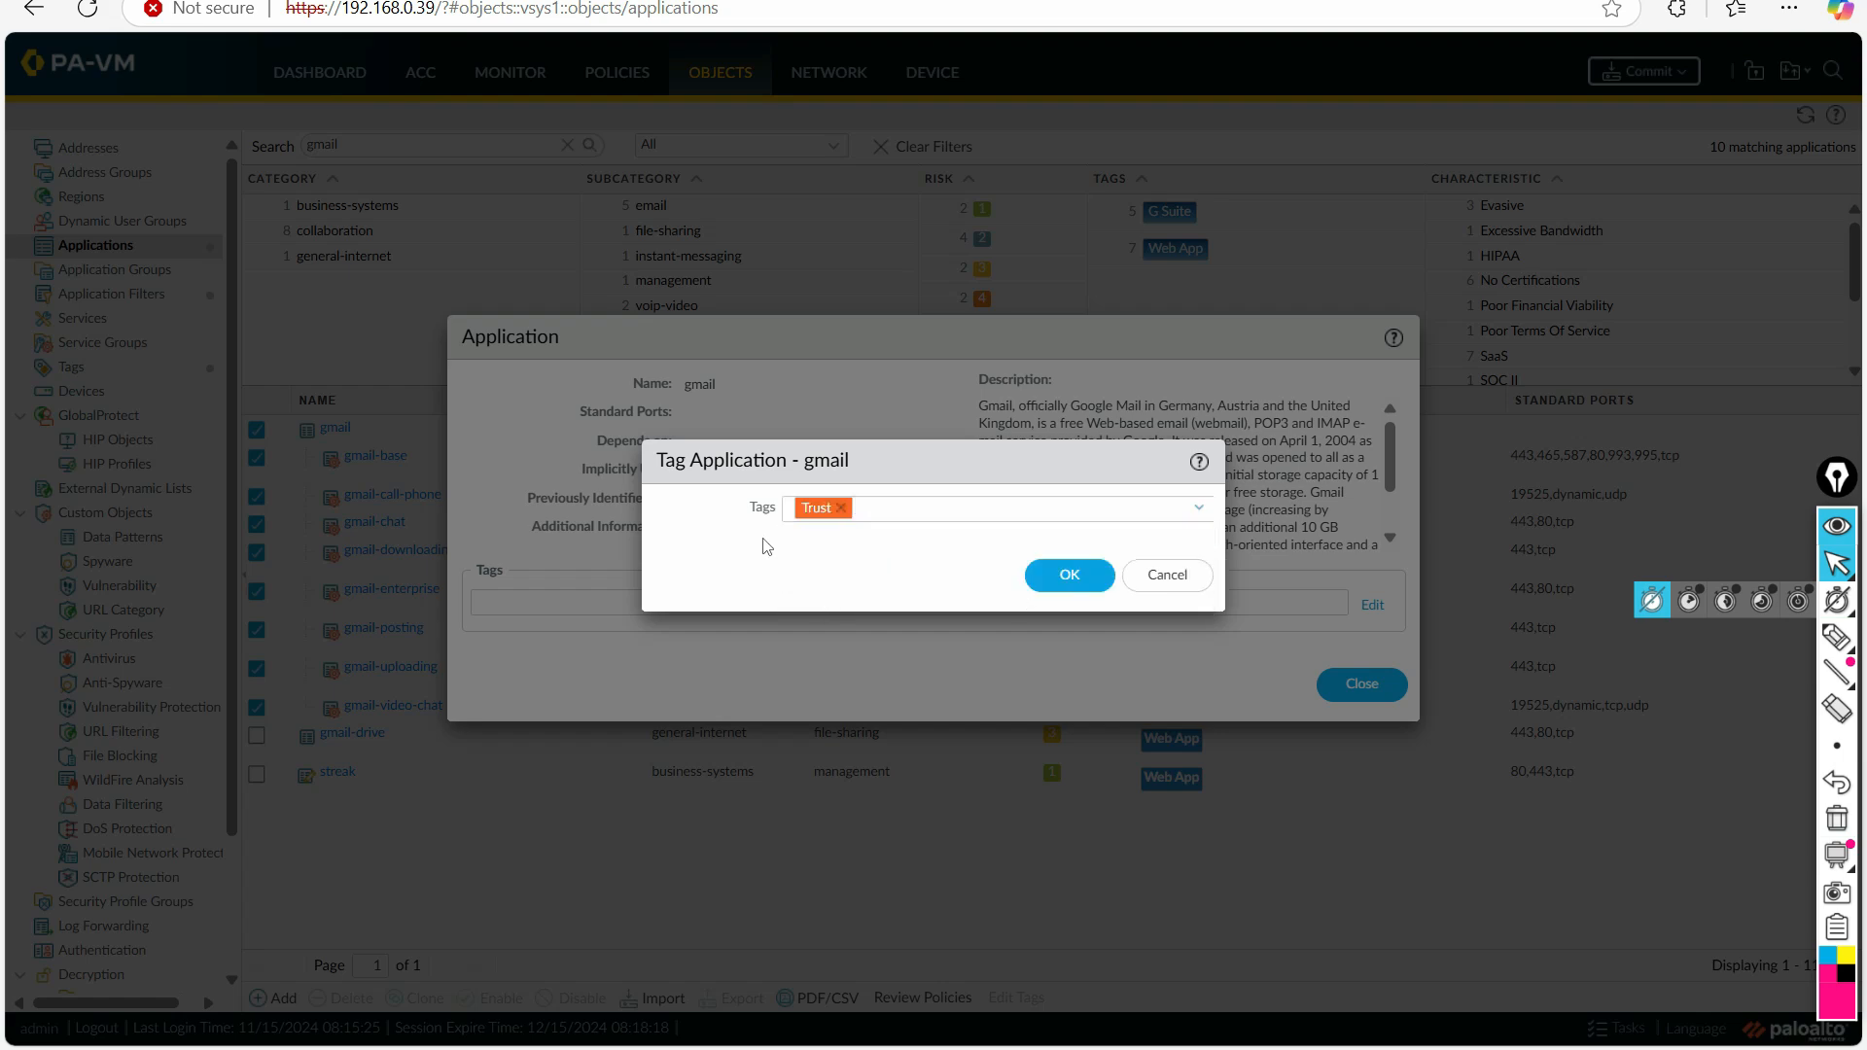
click(1065, 575)
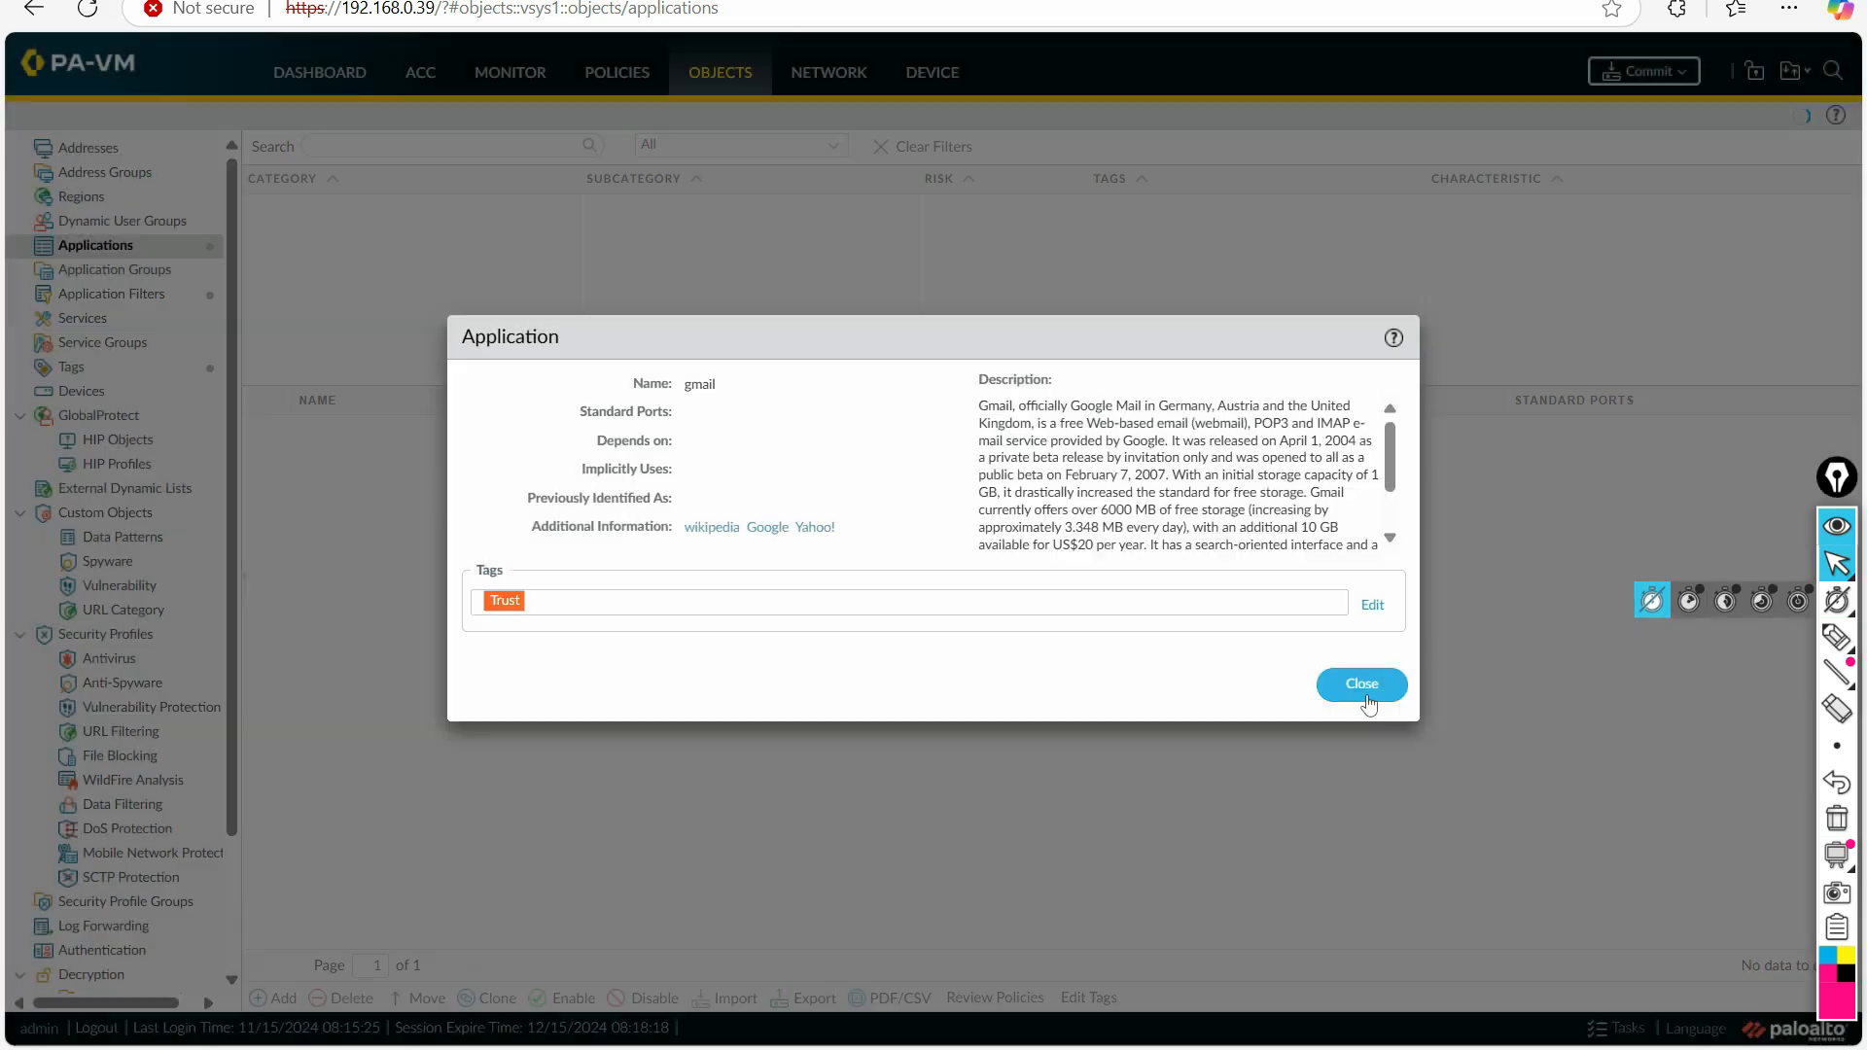
click(1369, 689)
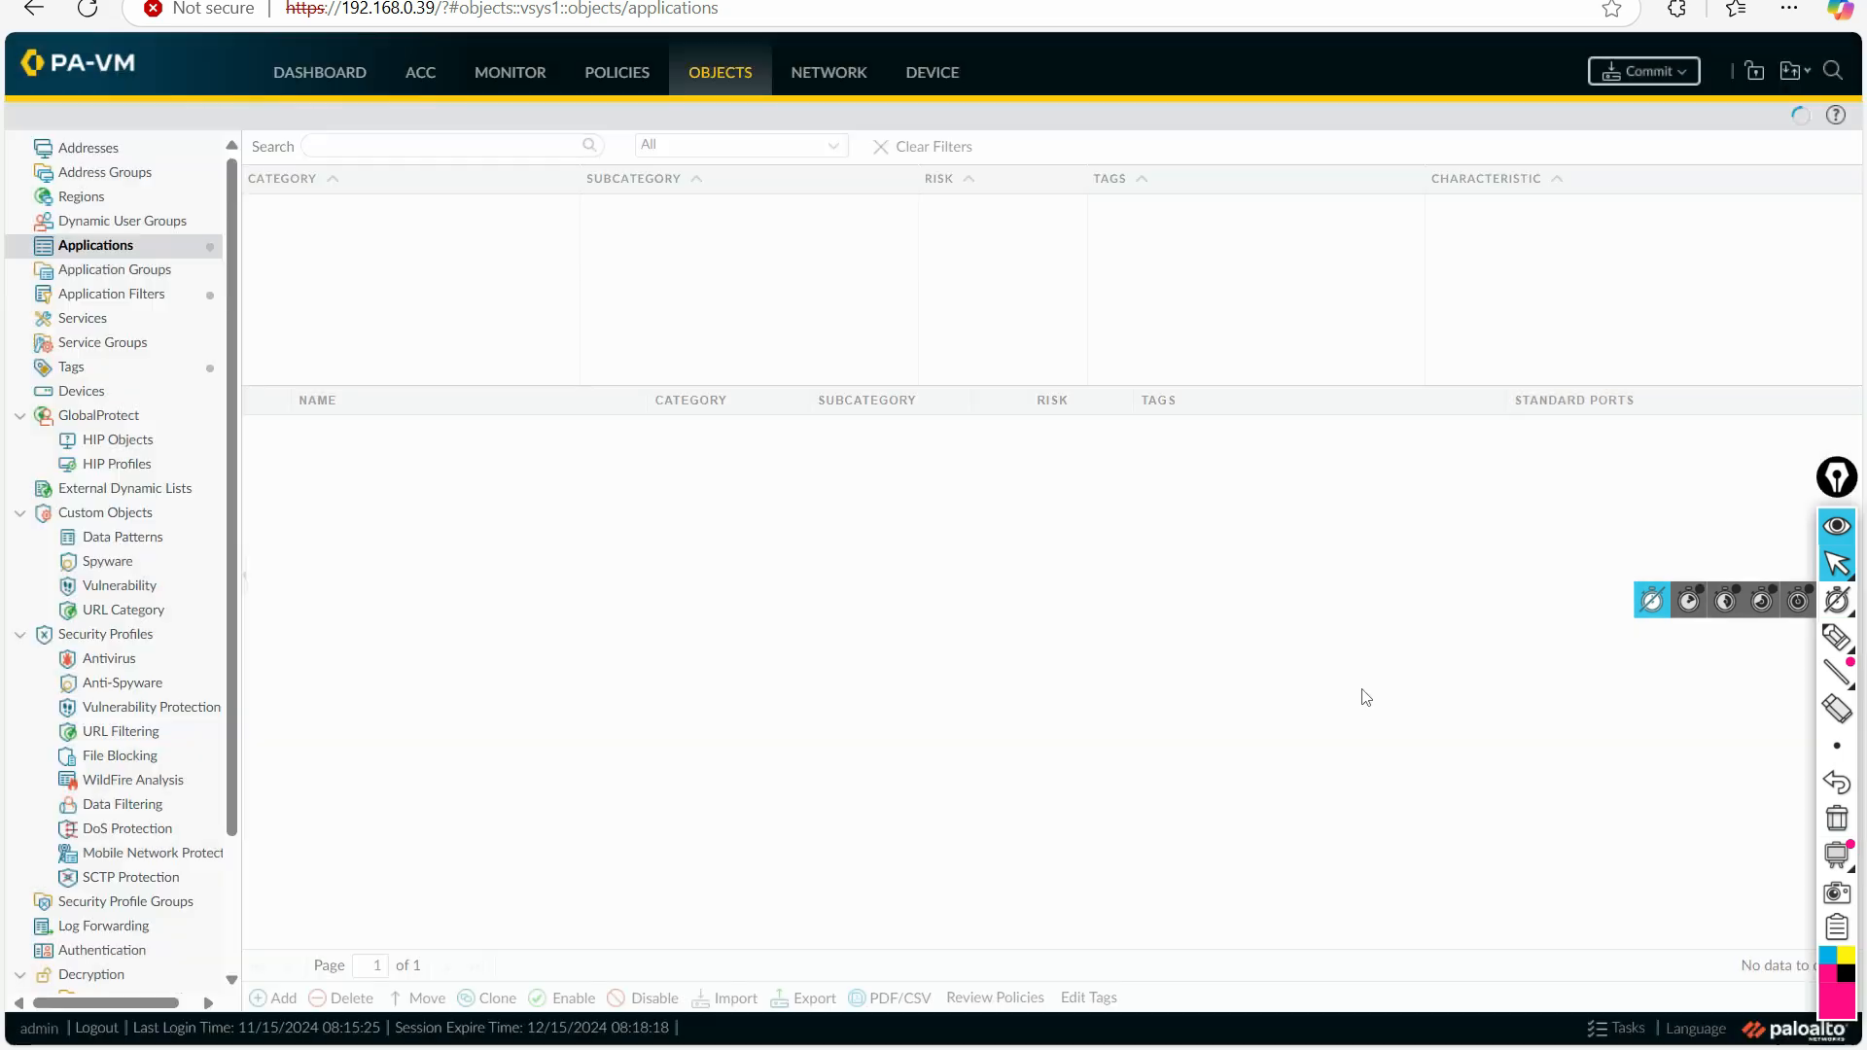
Step: Create an application filter named TAG_Apps that matches applications with the Trust tag
click(152, 301)
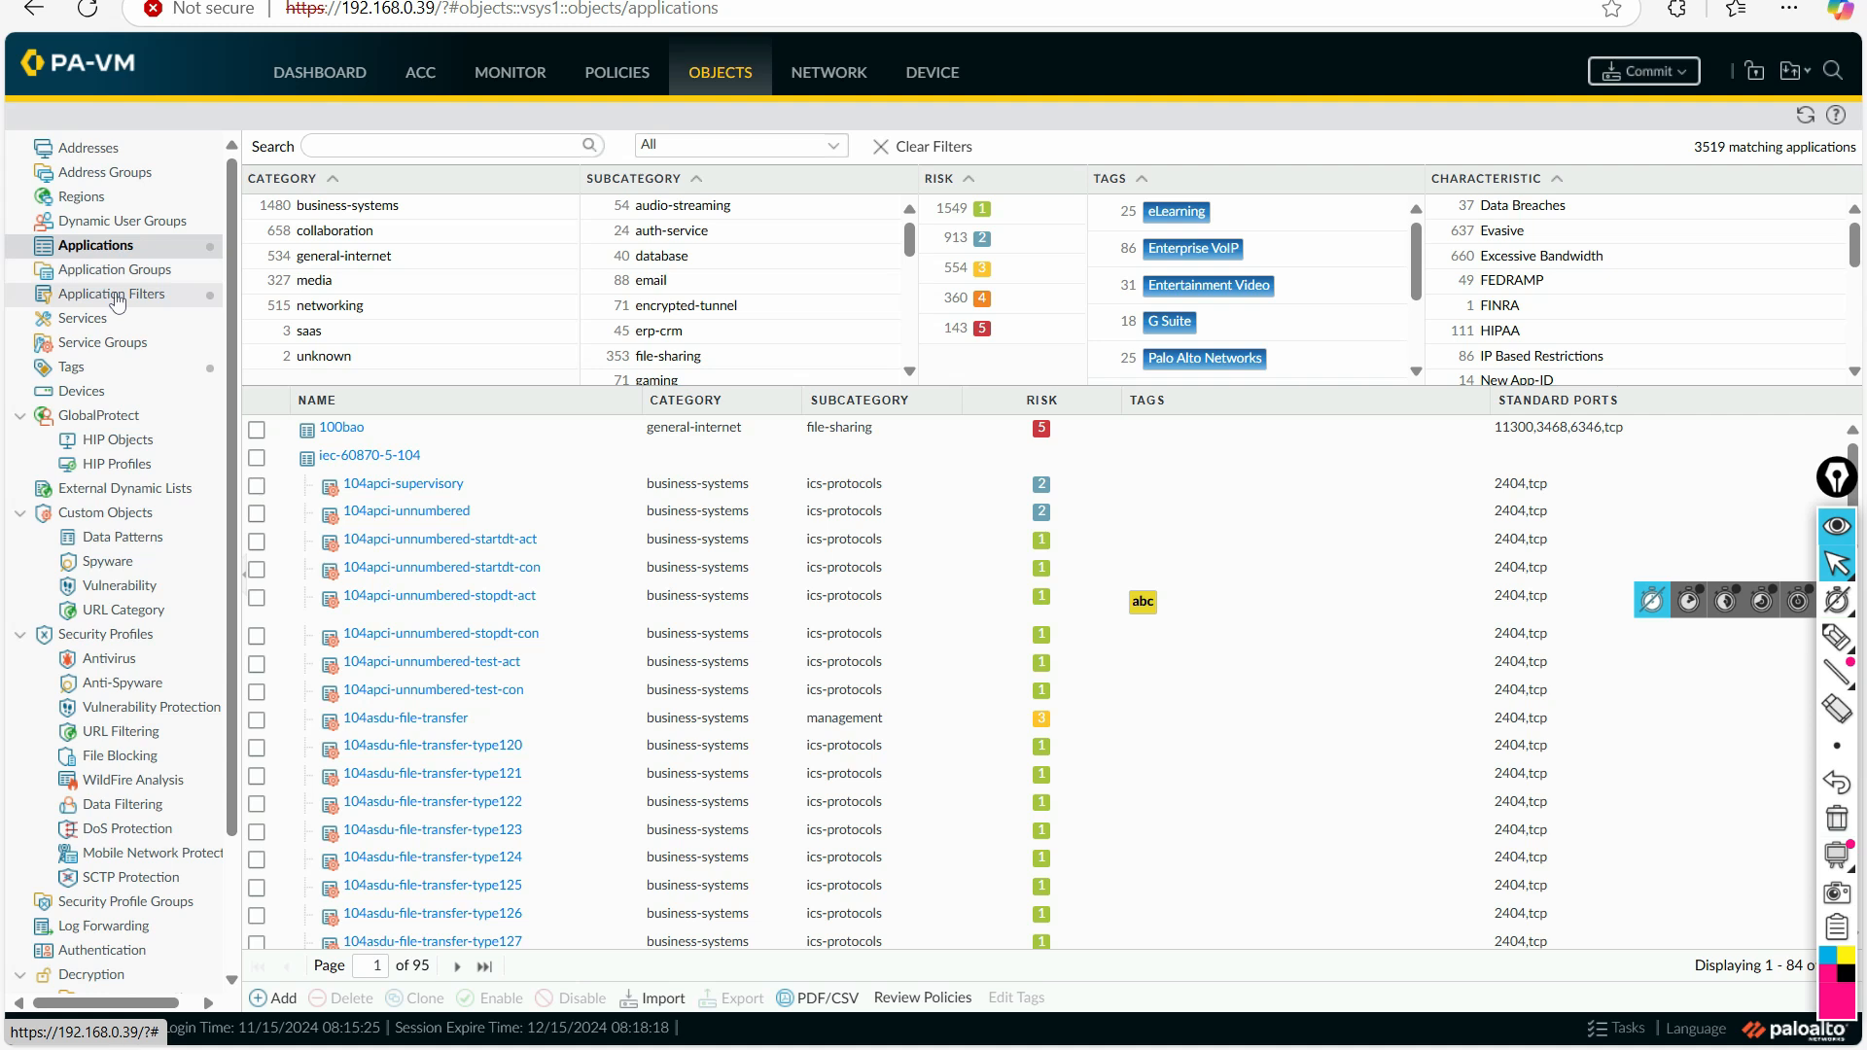
click(272, 993)
click(563, 293)
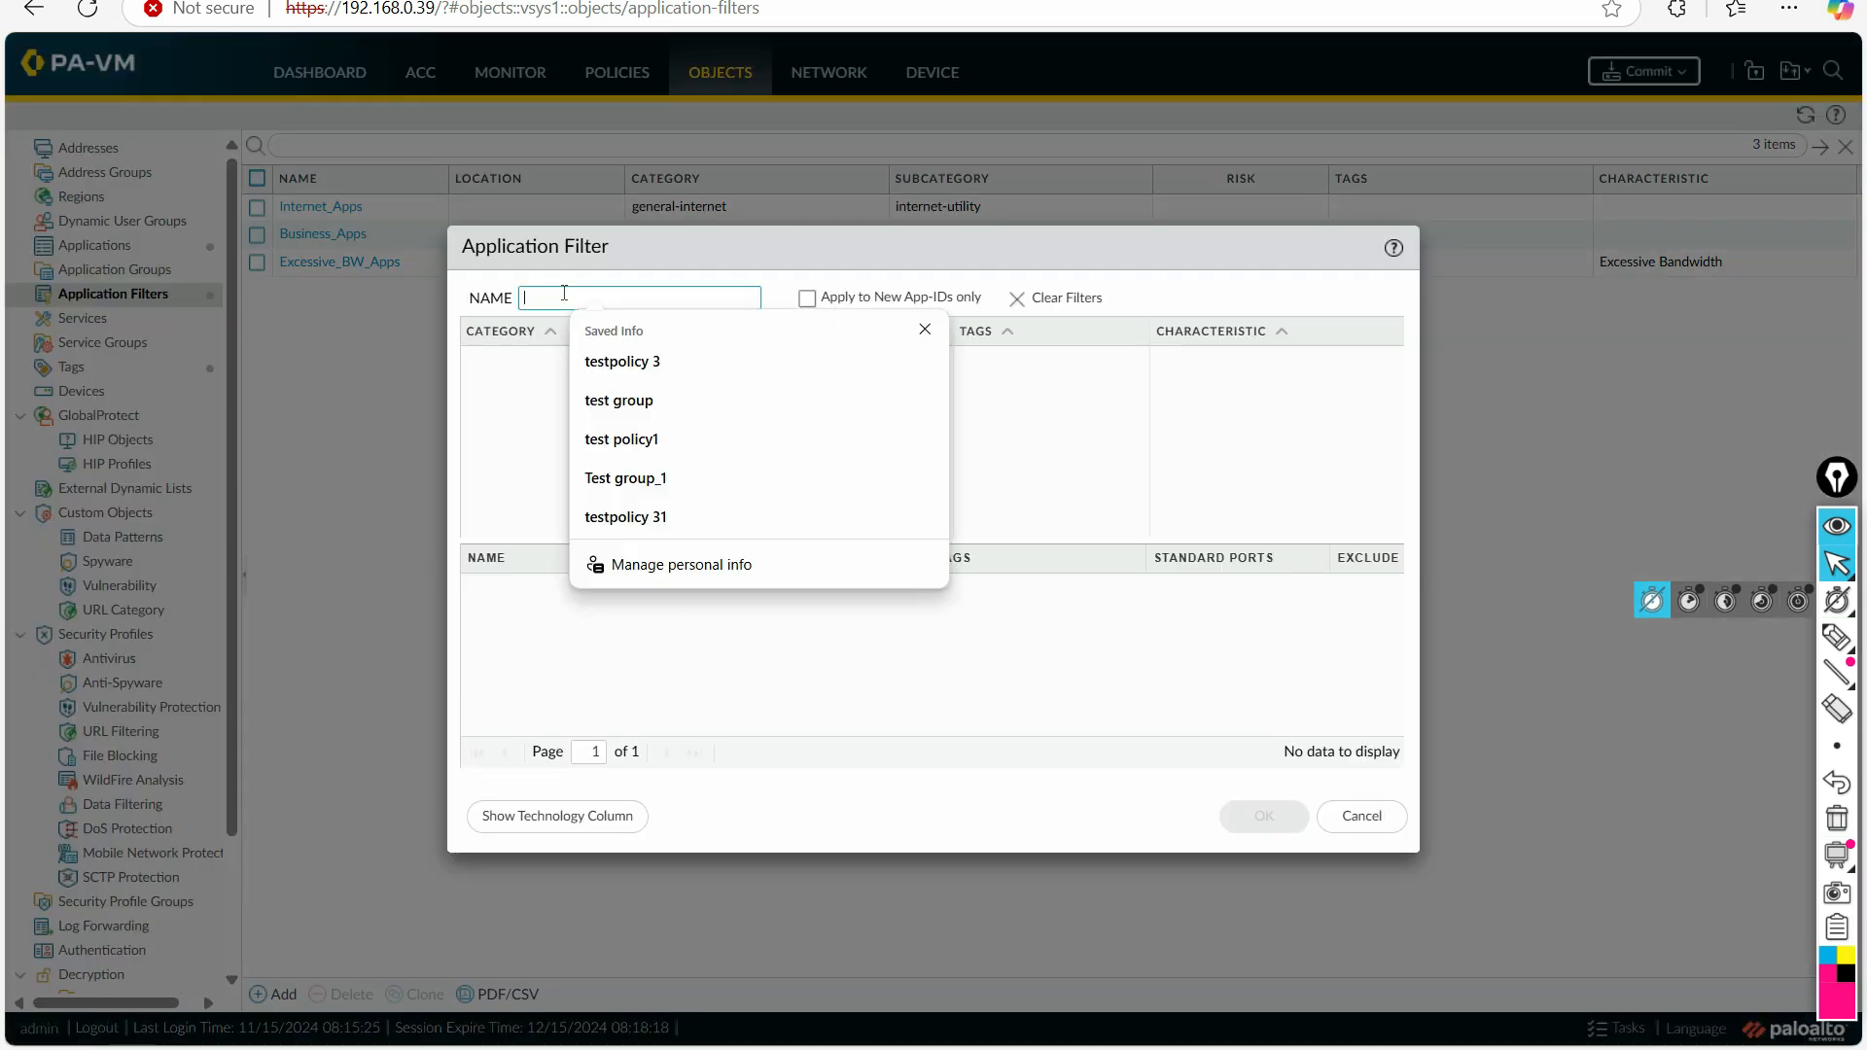
text(TAg)
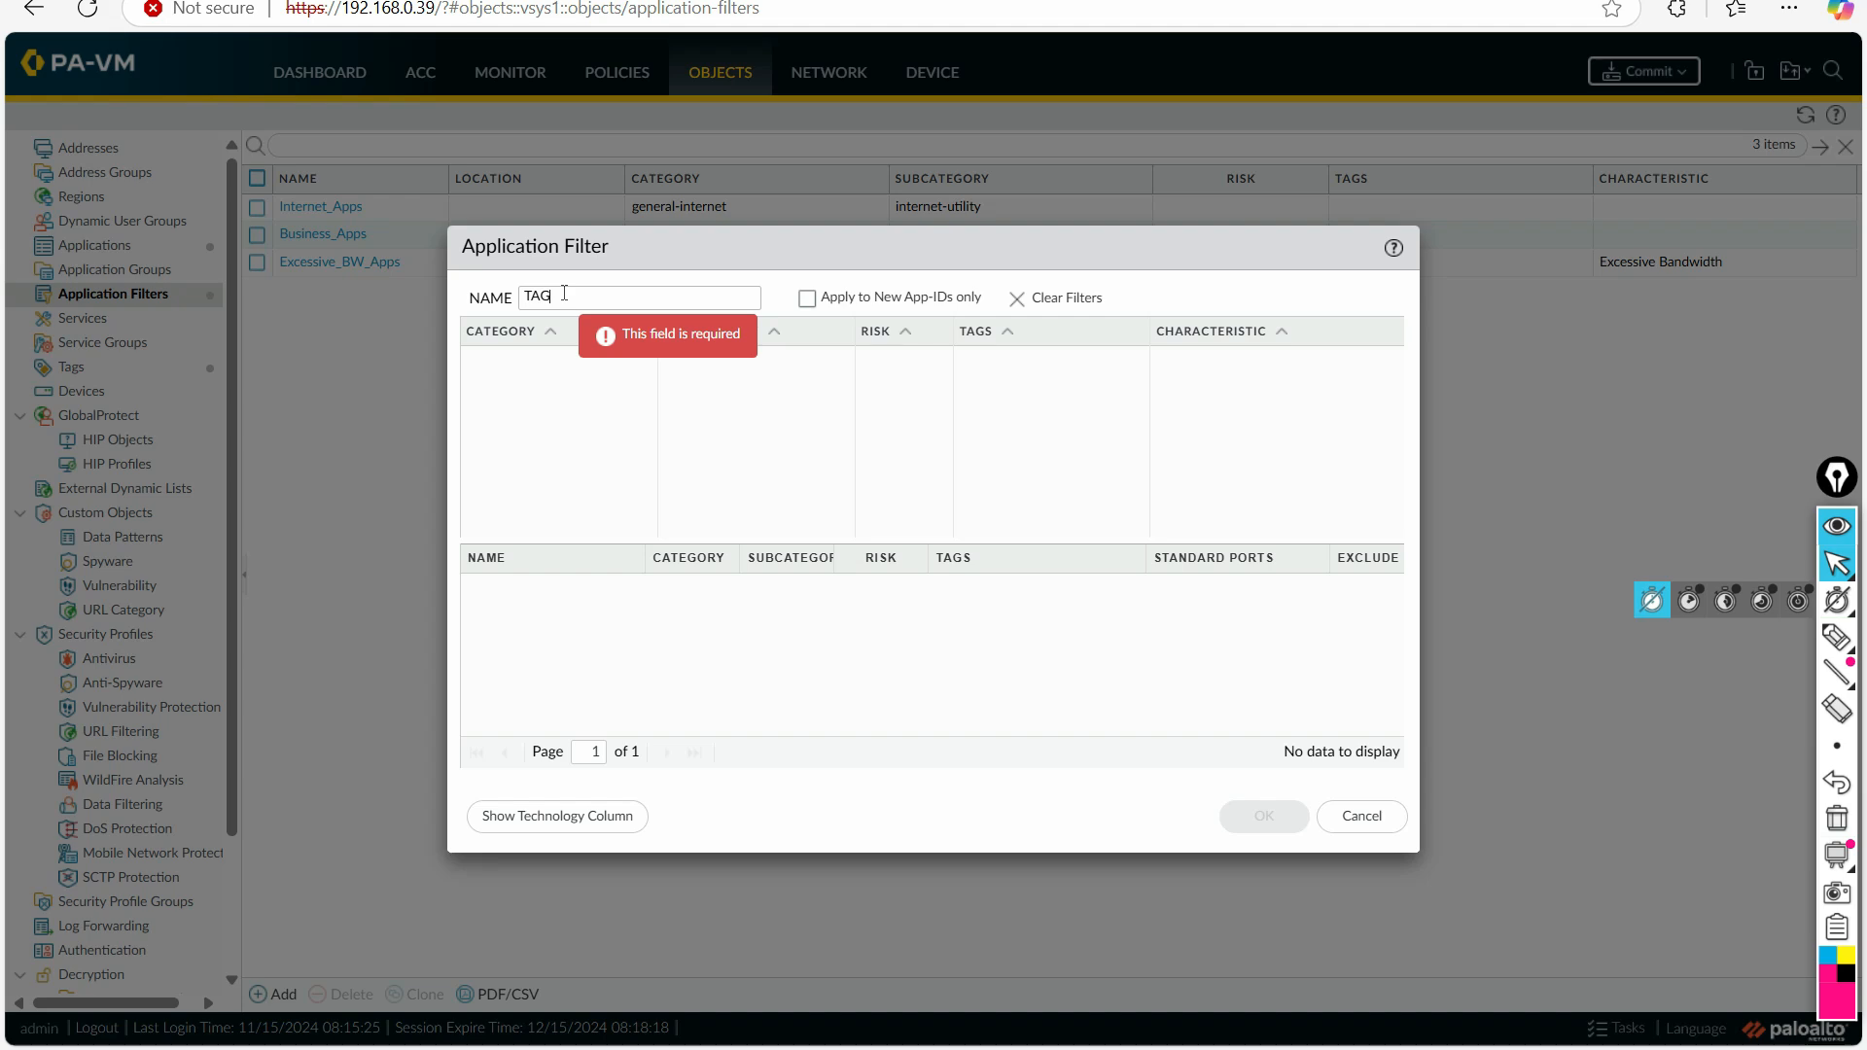
text(_Apps)
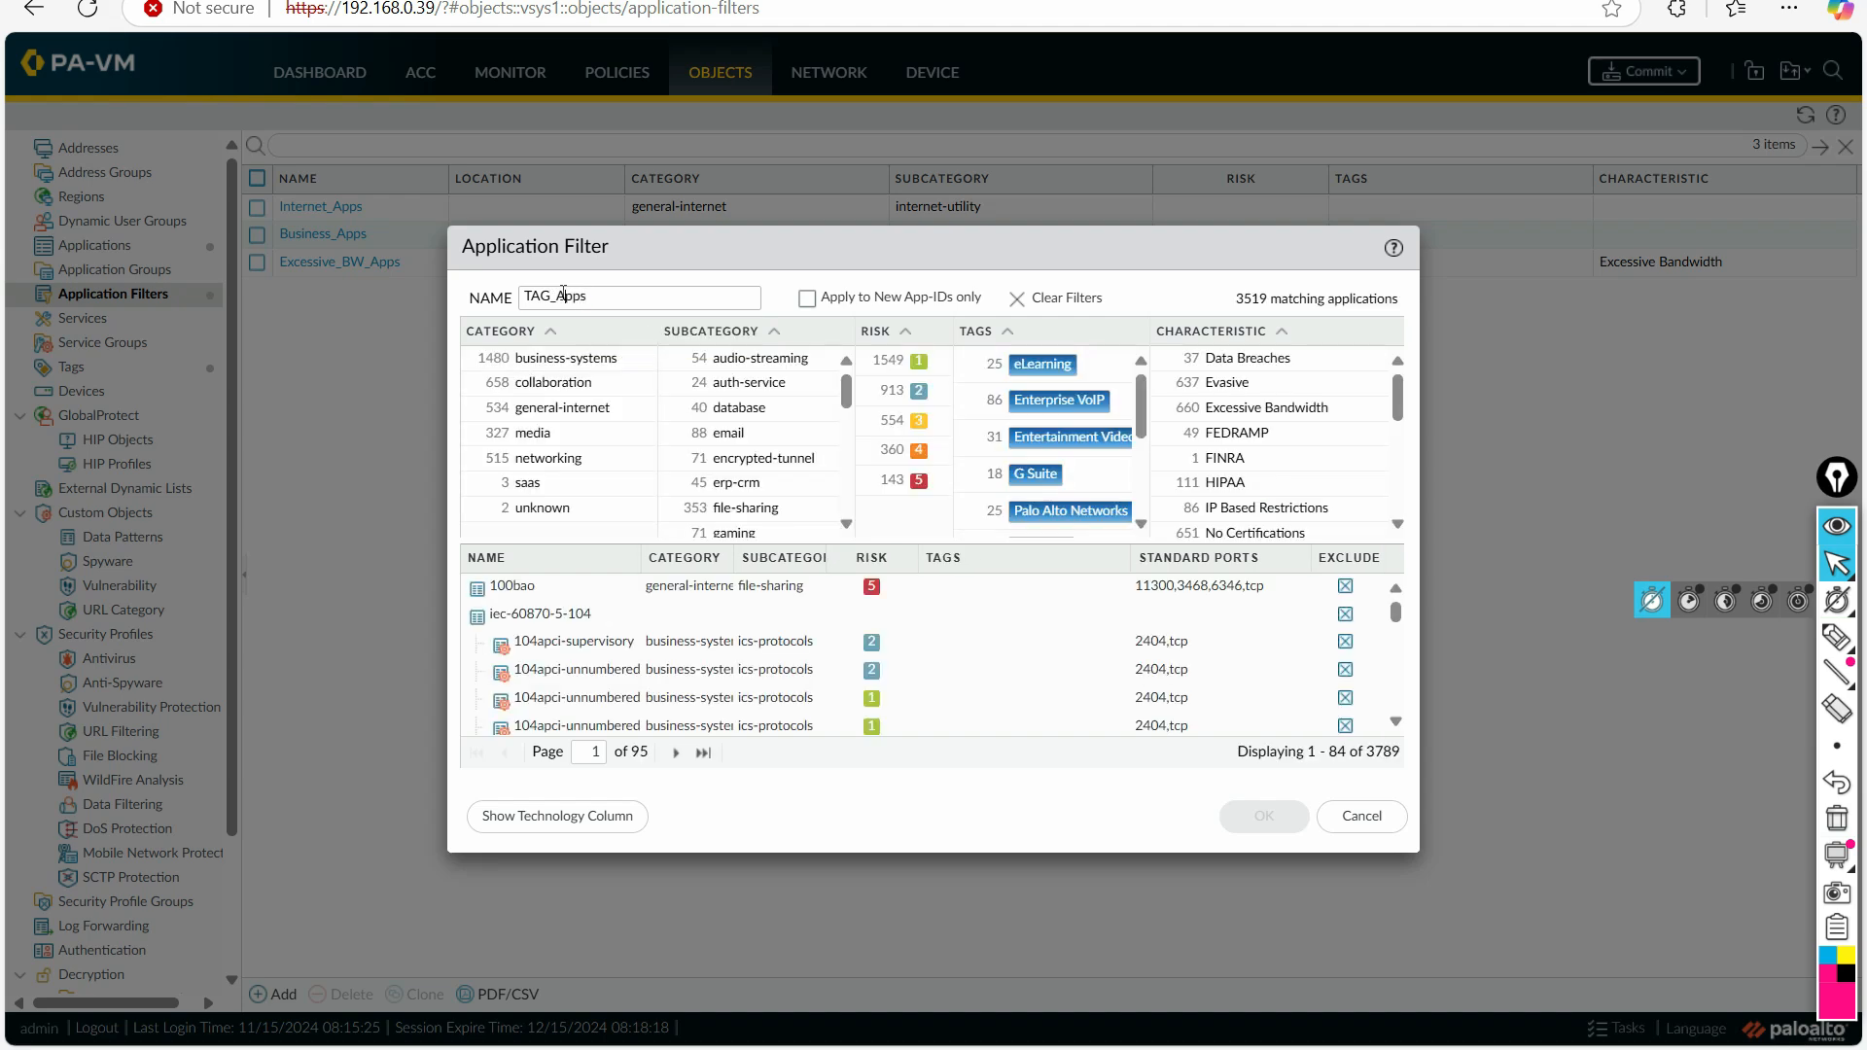
double_click(563, 296)
drag(1143, 413, 1150, 522)
click(1017, 526)
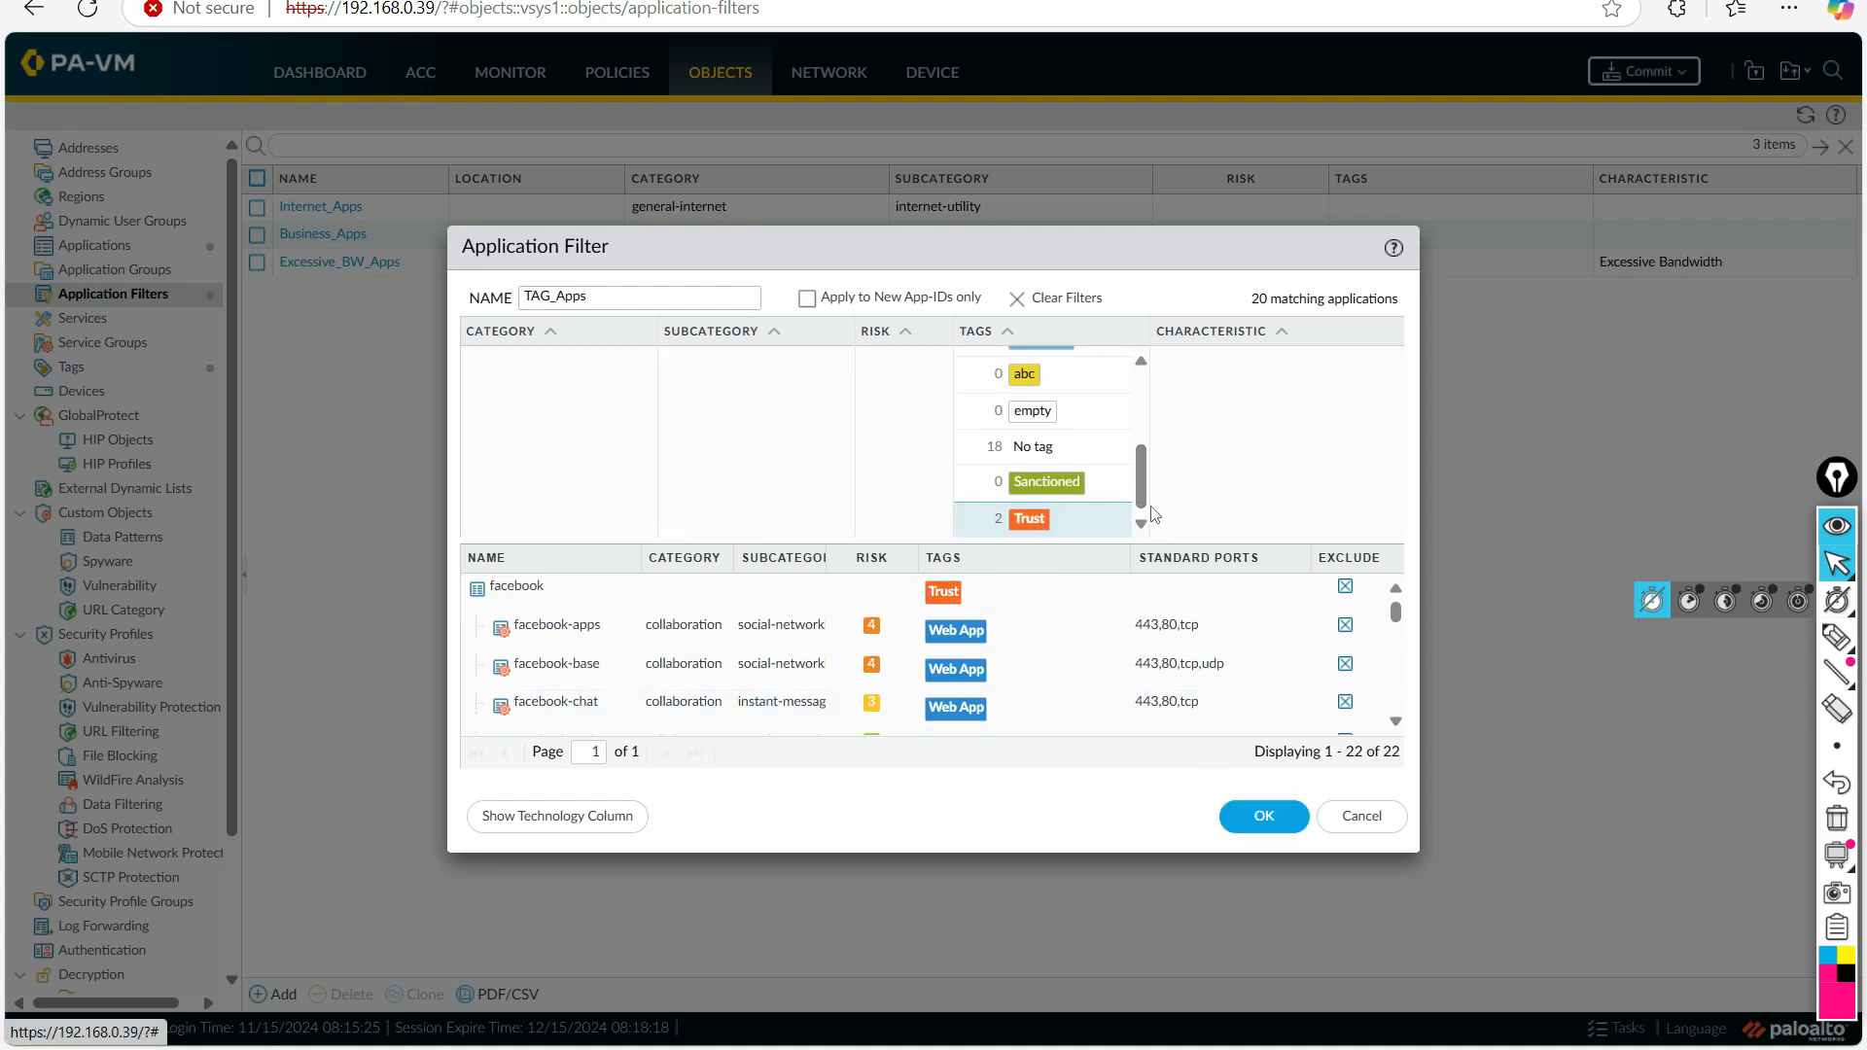
click(1264, 819)
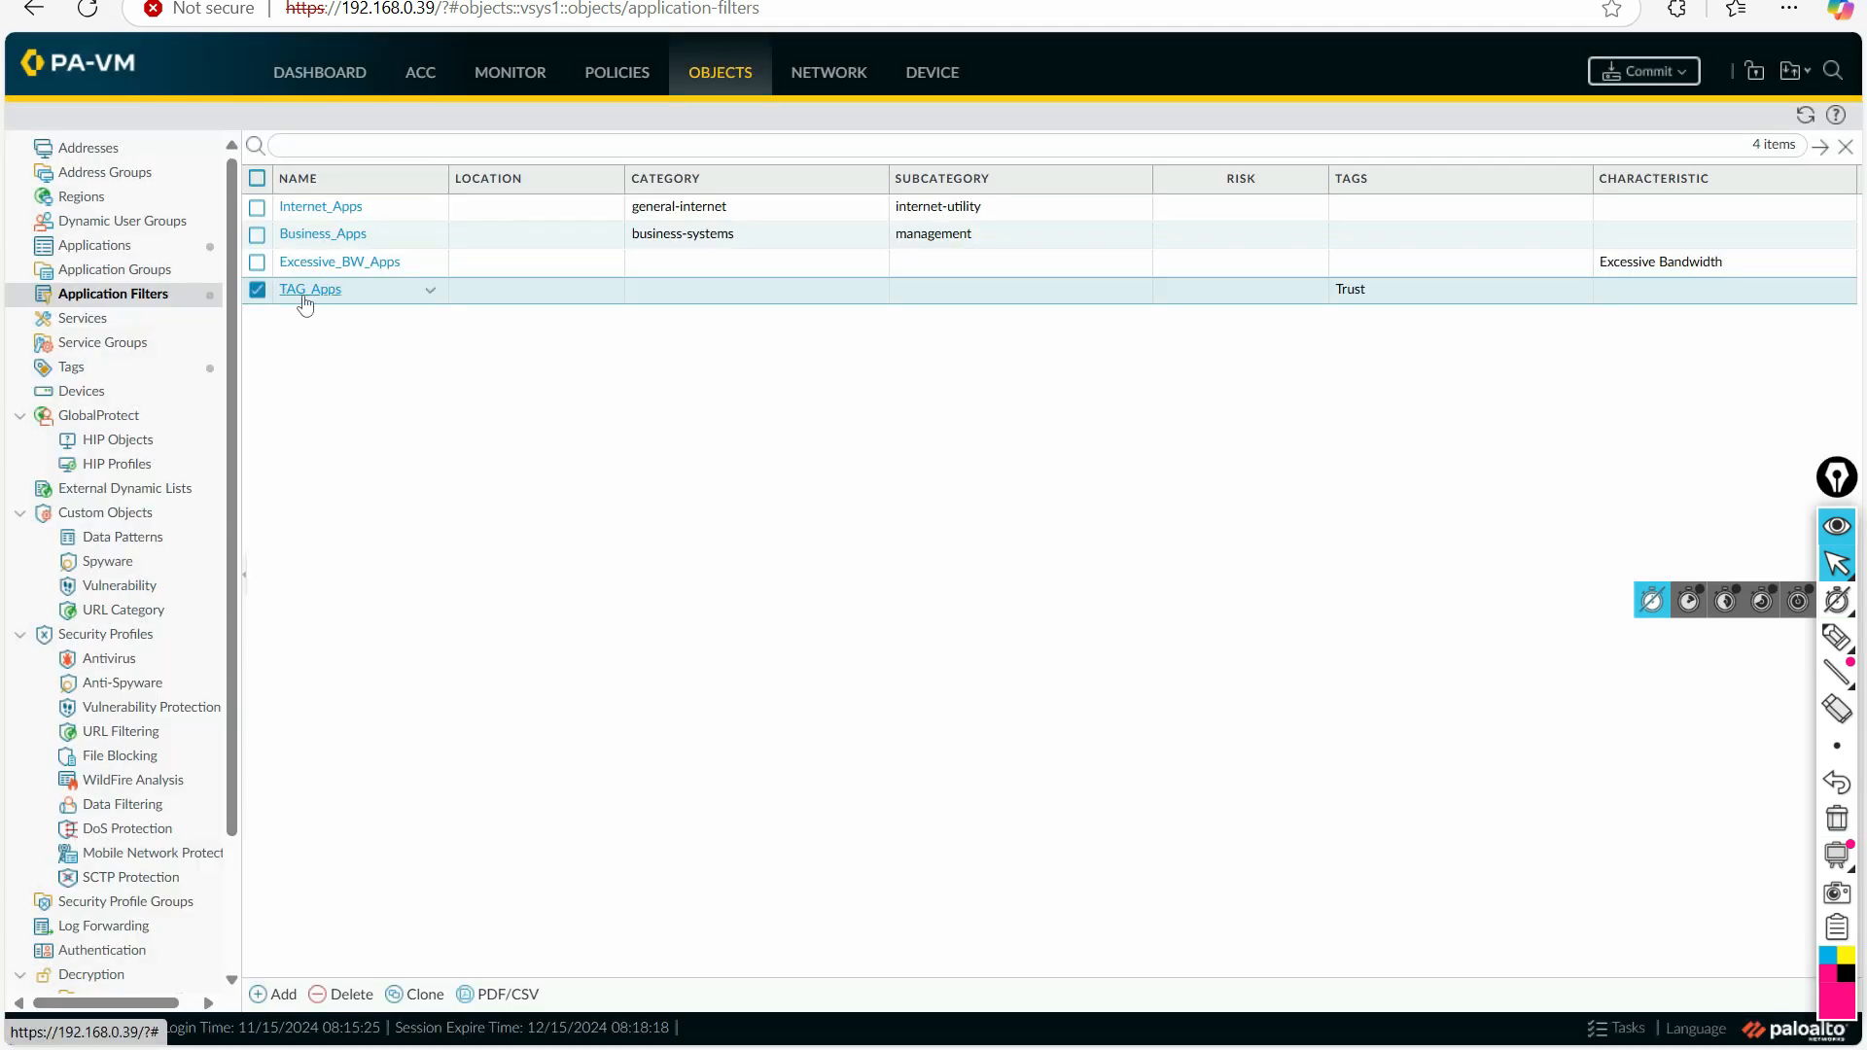
Step: Underline the TAG_Apps filter and circle its Trust tag with the annotation pen, and clear the markings
click(1838, 637)
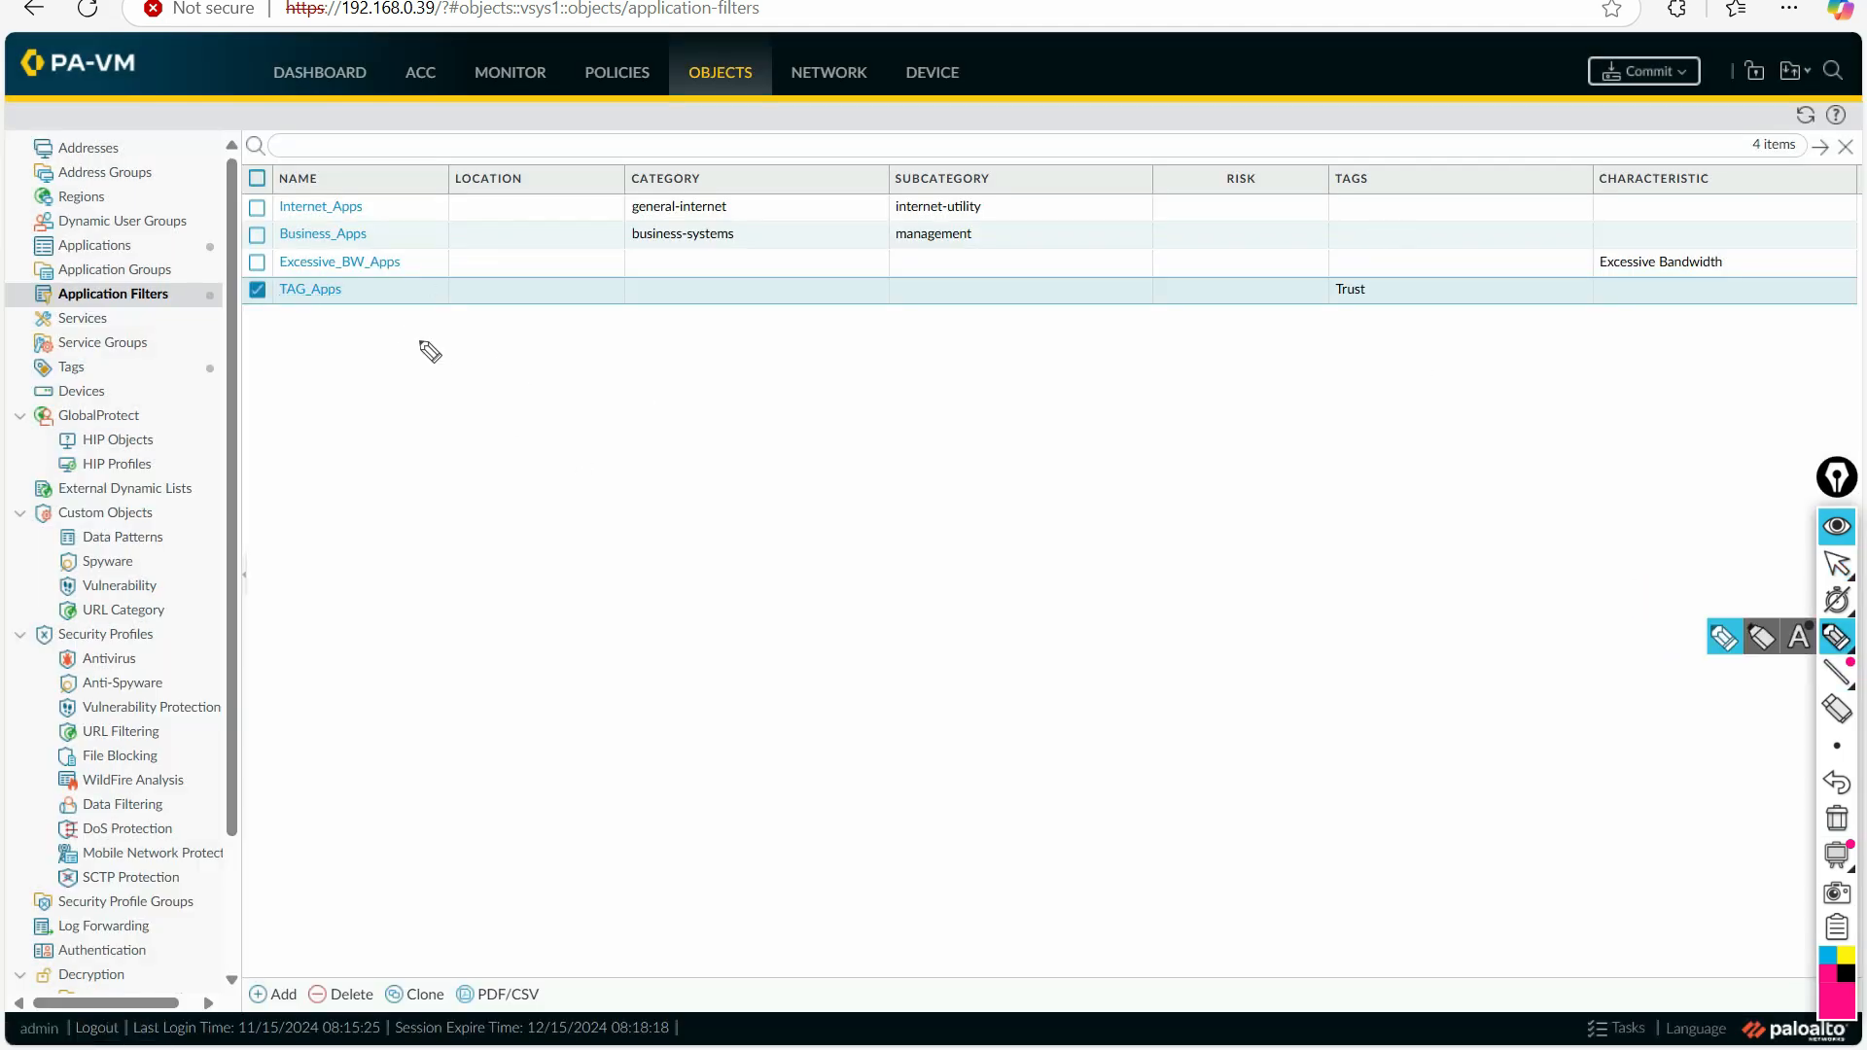
drag(288, 321, 329, 316)
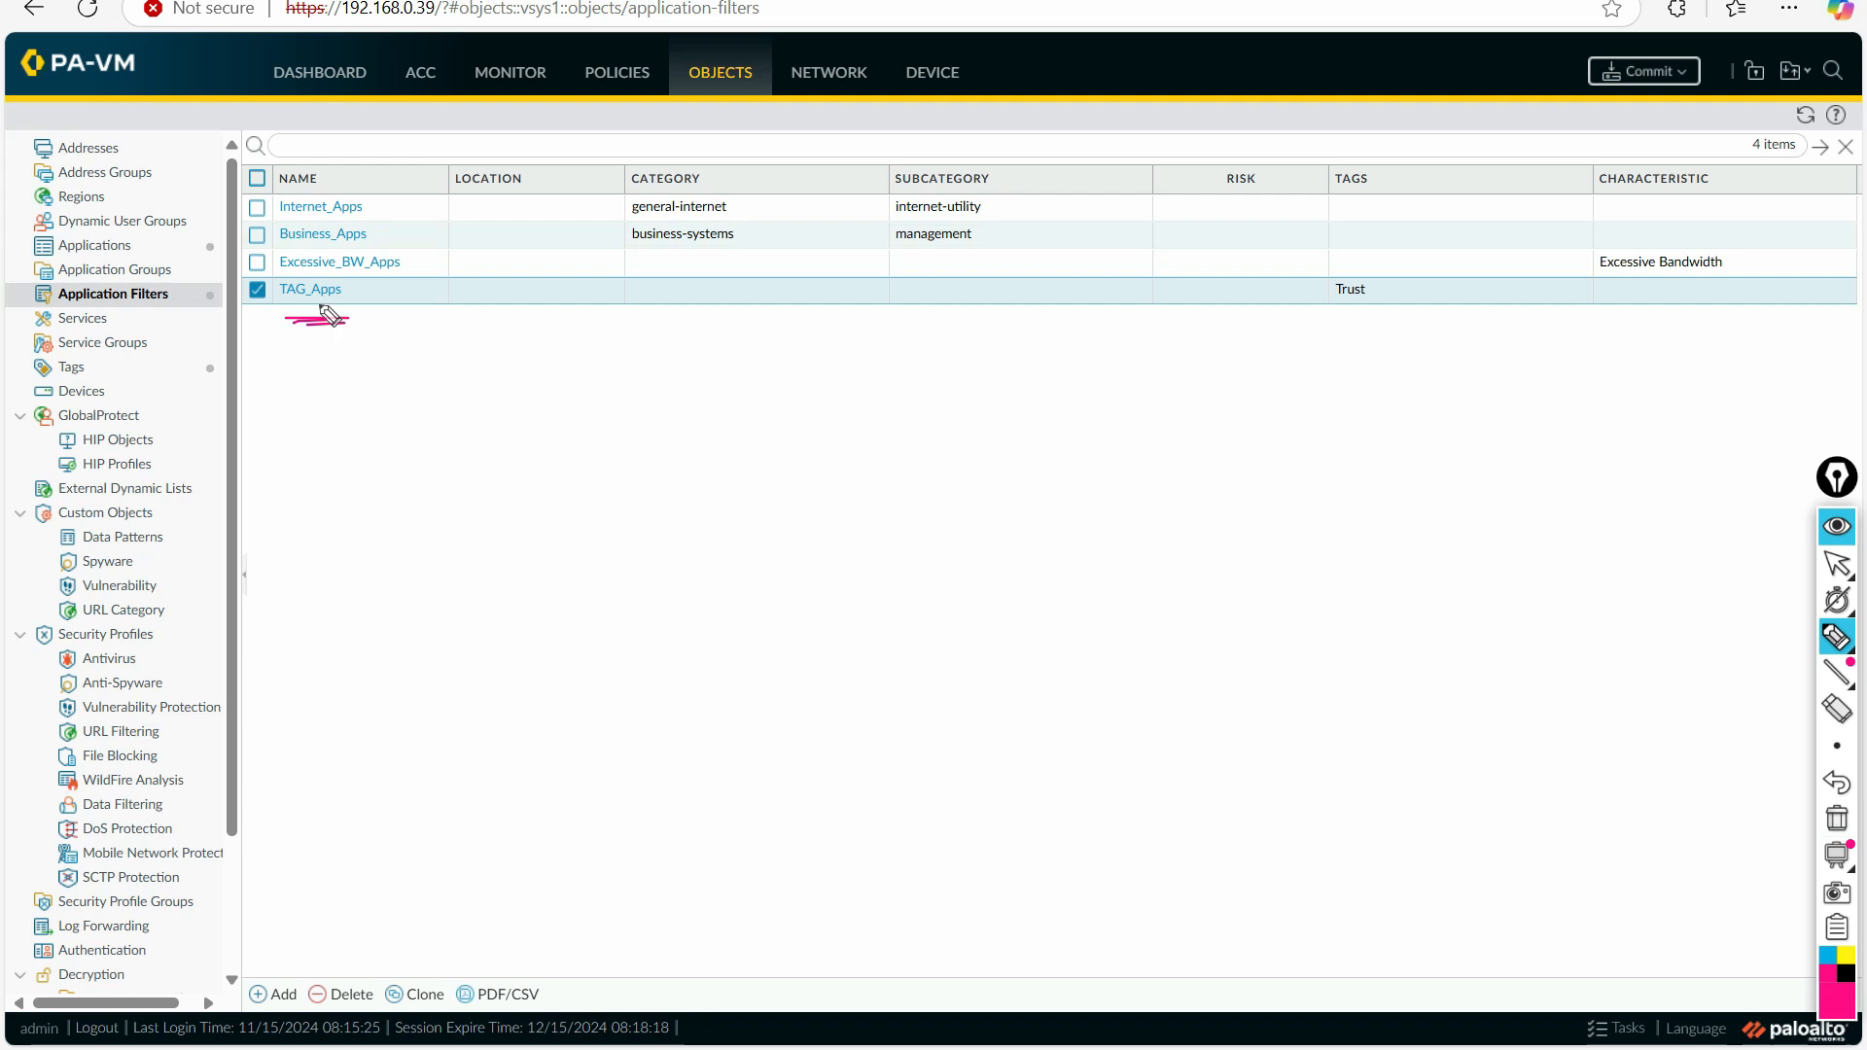
mouse_move(1386, 276)
mouse_down()
mouse_move(1324, 284)
mouse_move(1388, 280)
mouse_move(1358, 270)
mouse_up()
mouse_move(1825, 630)
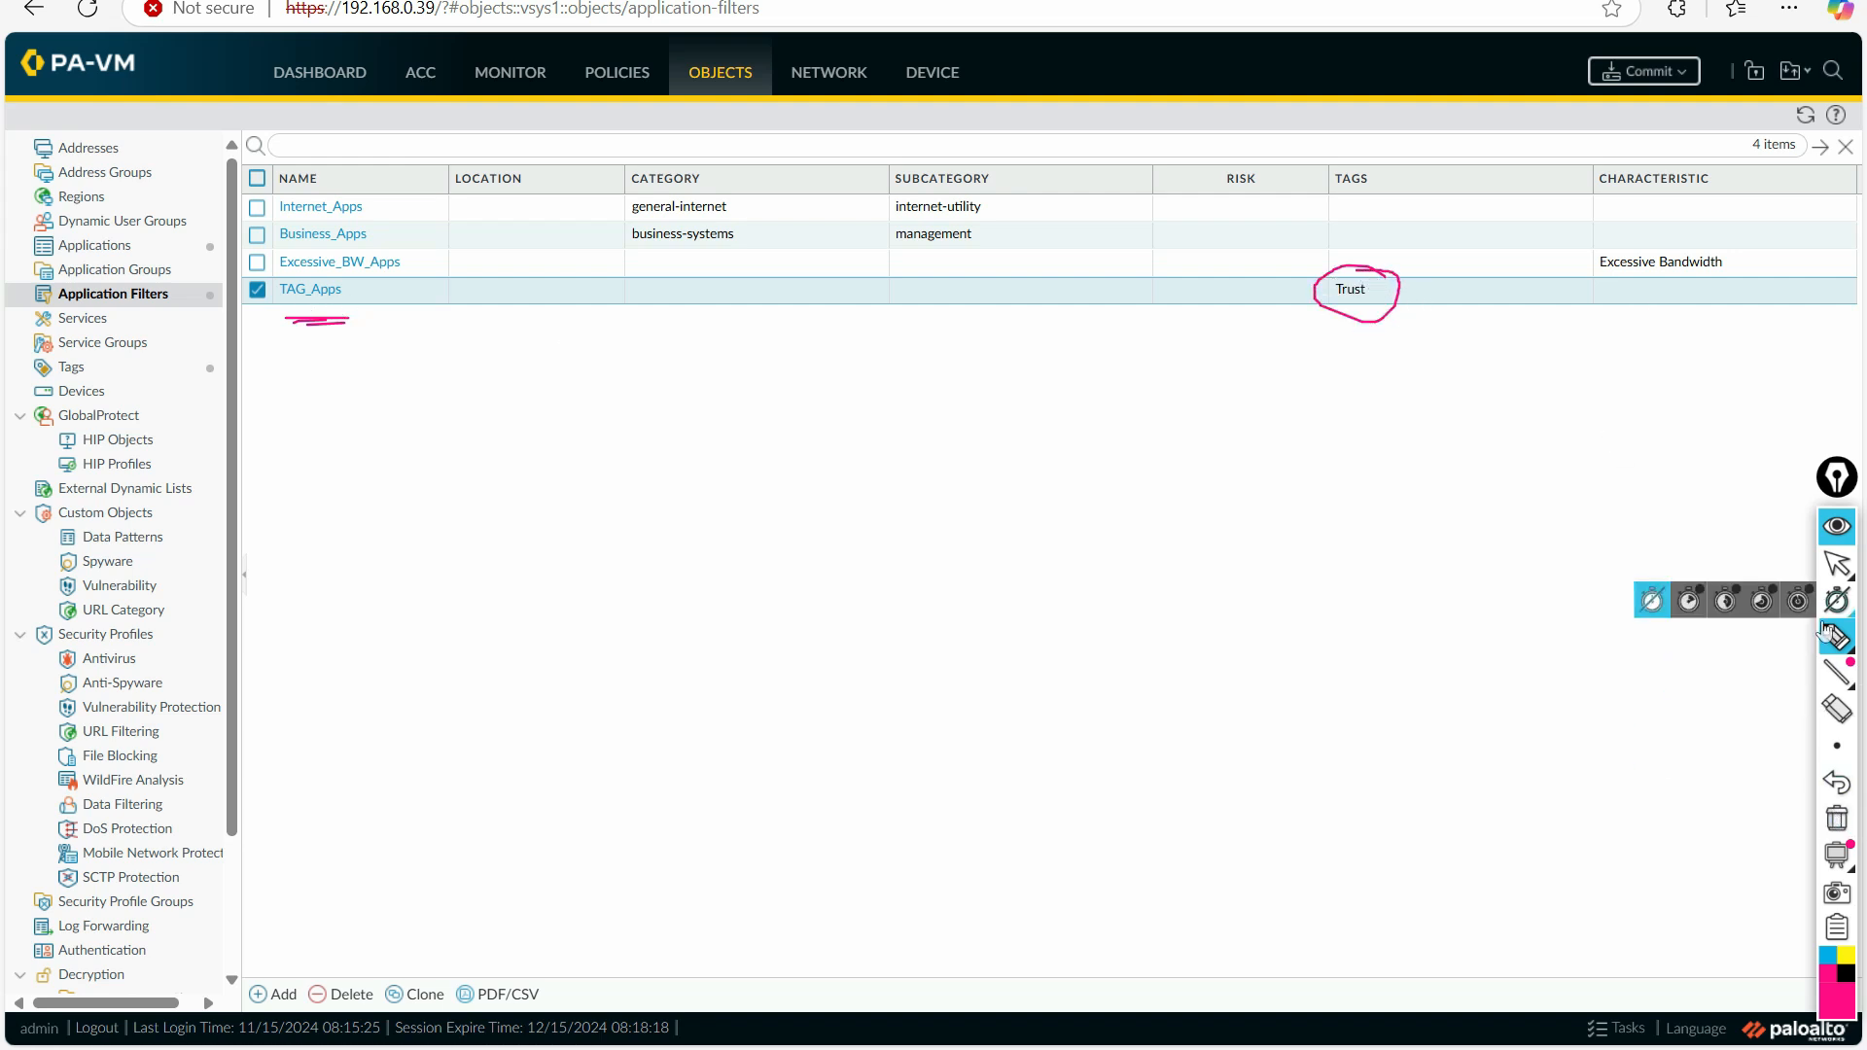
click(1837, 563)
click(1837, 818)
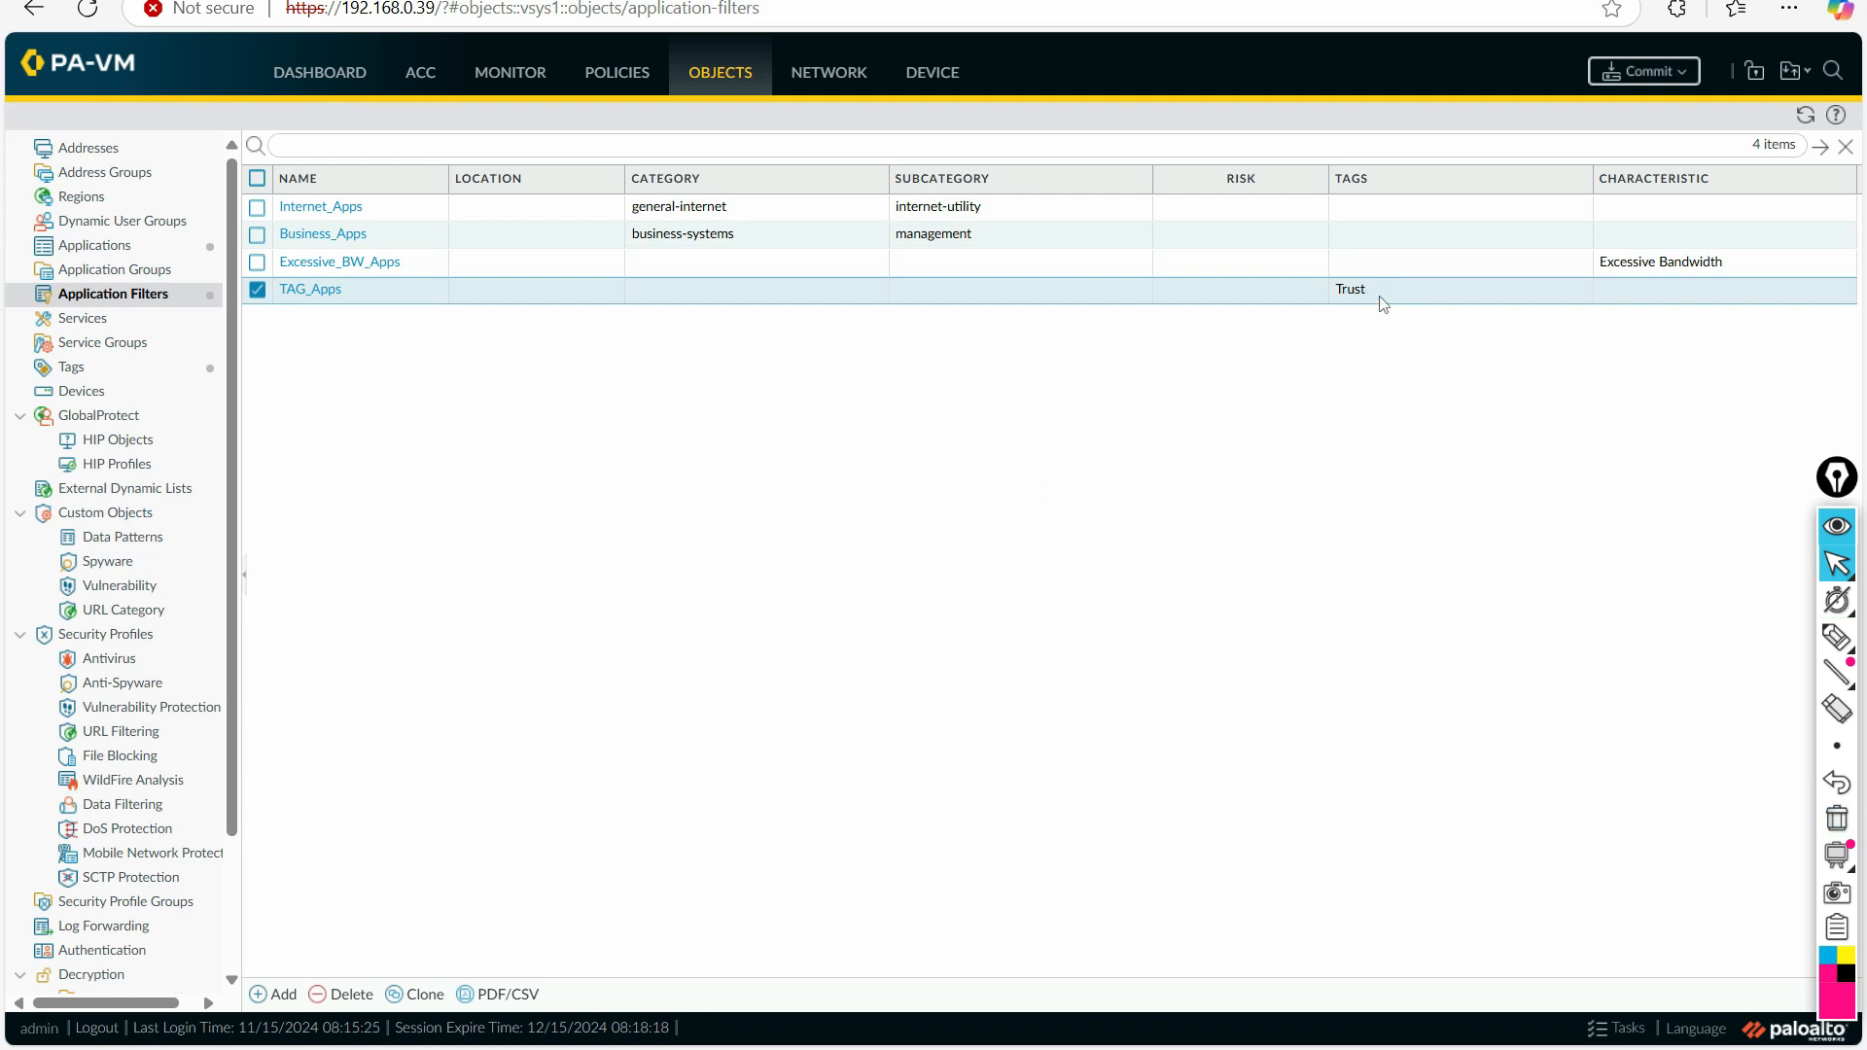
Step: Underline the Trust tag in the list of tag objects, and return to the application filters with the marking cleared
click(95, 368)
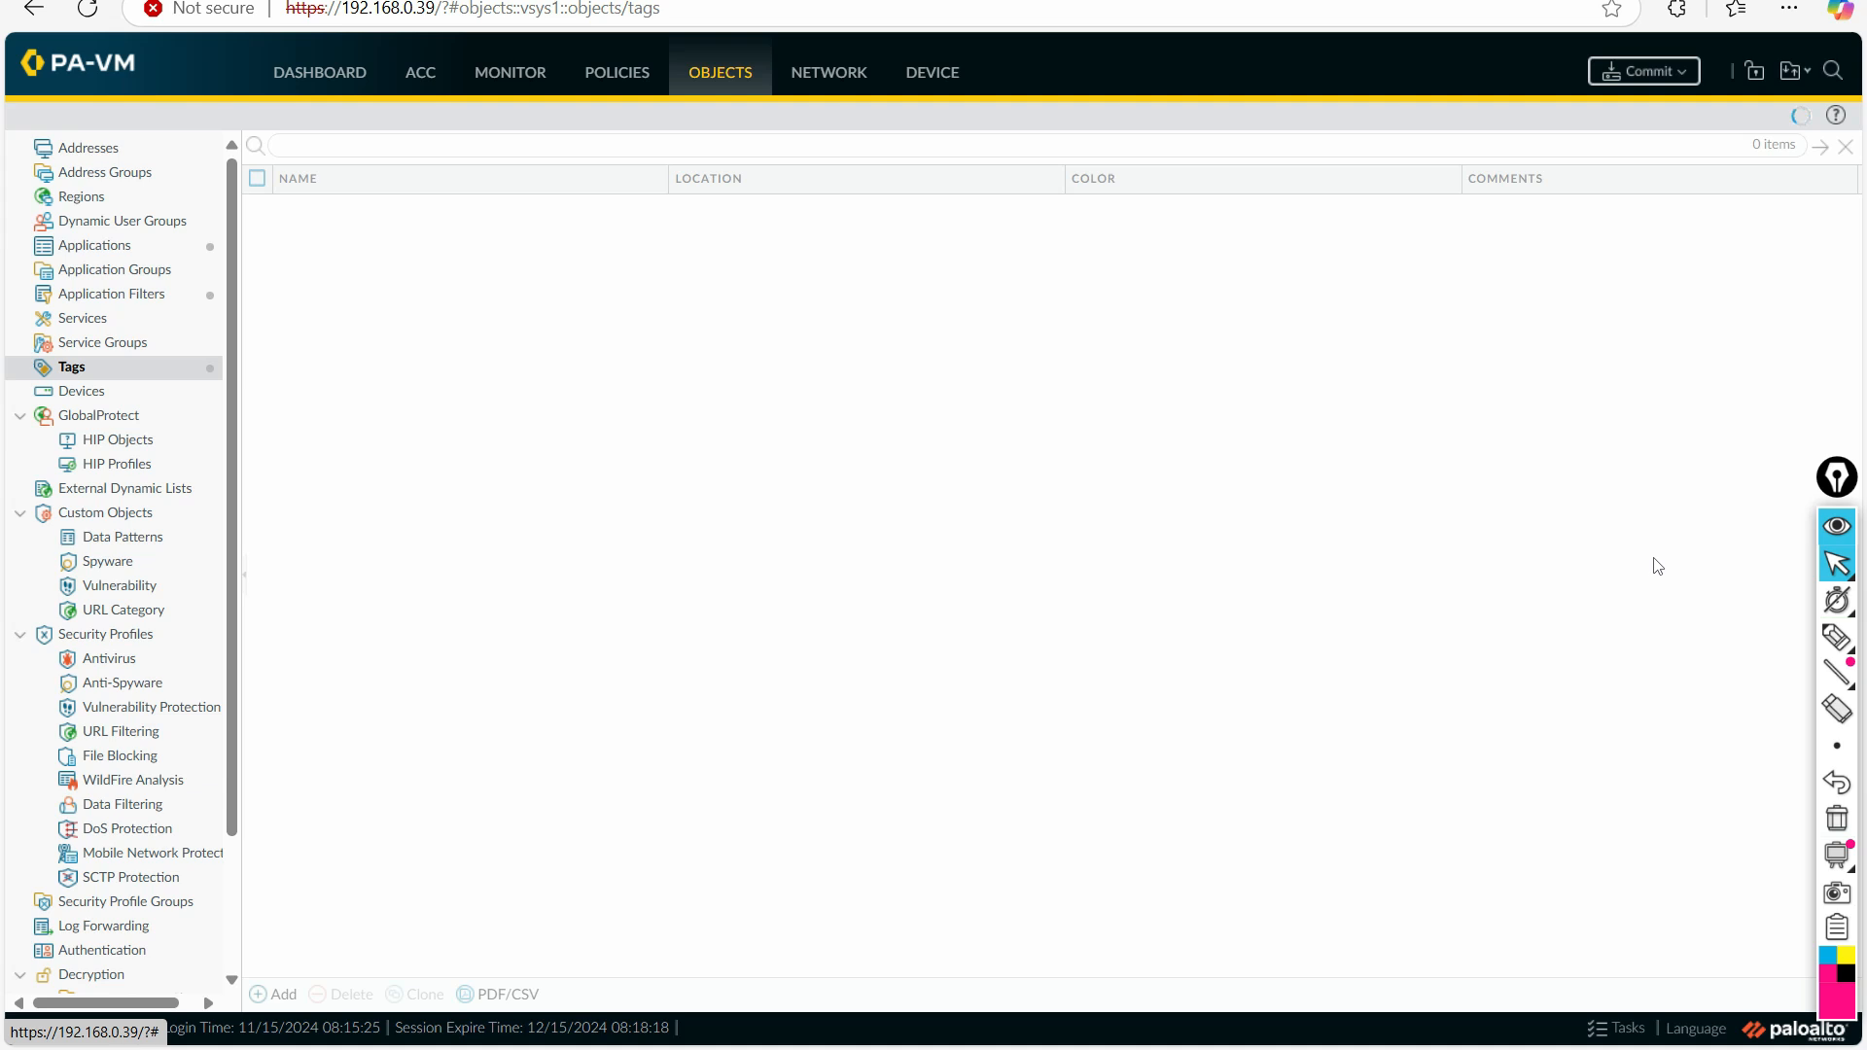
click(1833, 642)
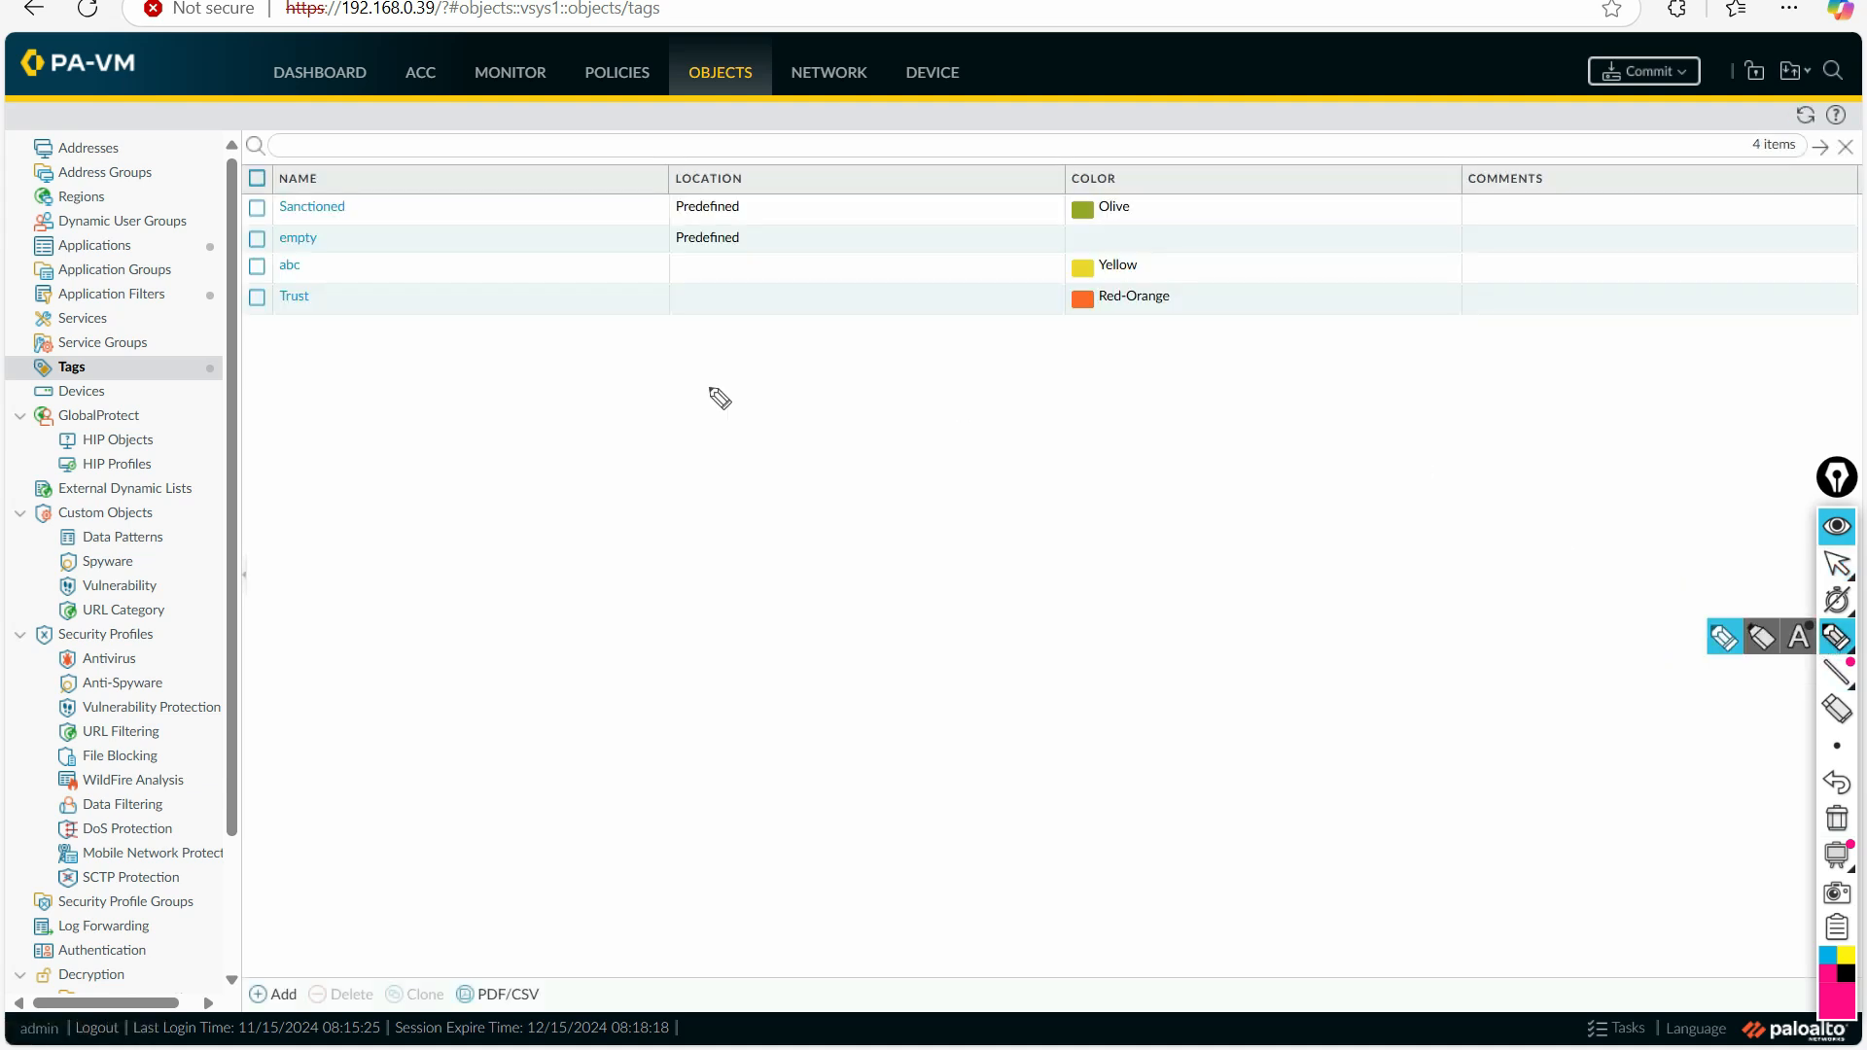
drag(281, 311, 387, 309)
click(1836, 564)
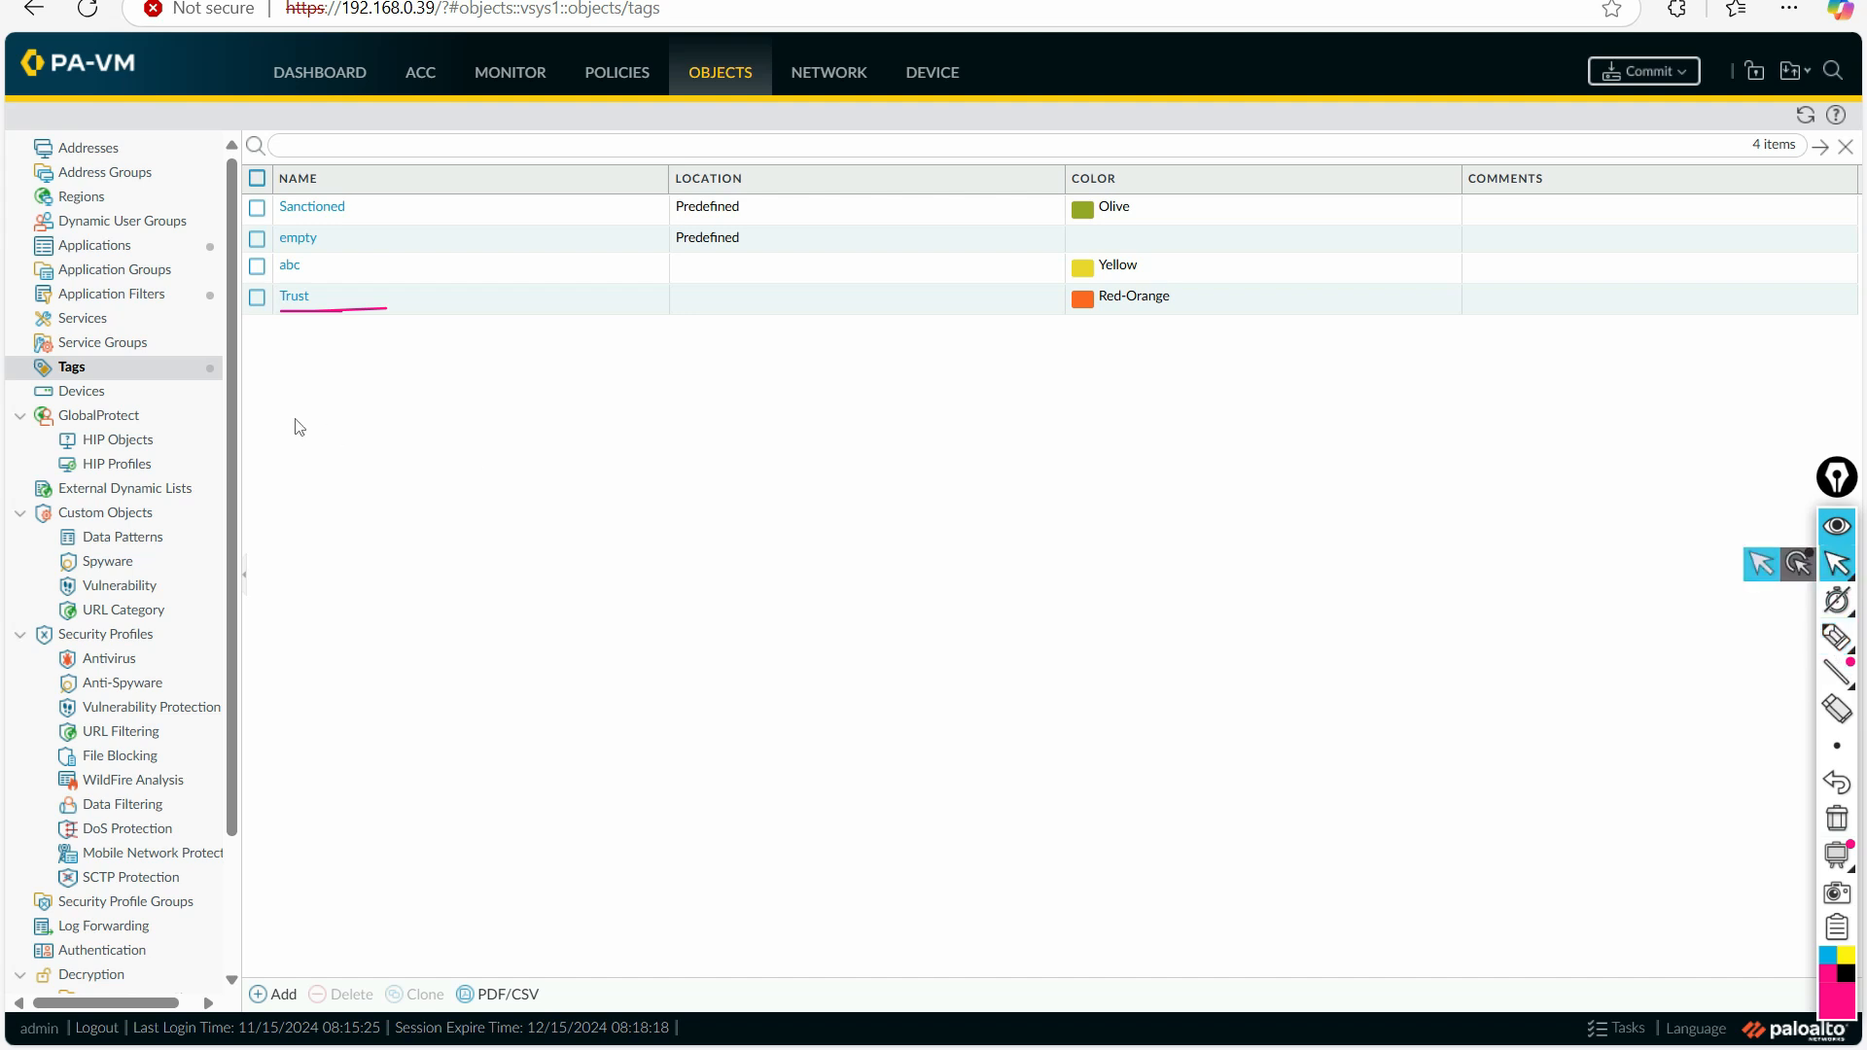
click(108, 300)
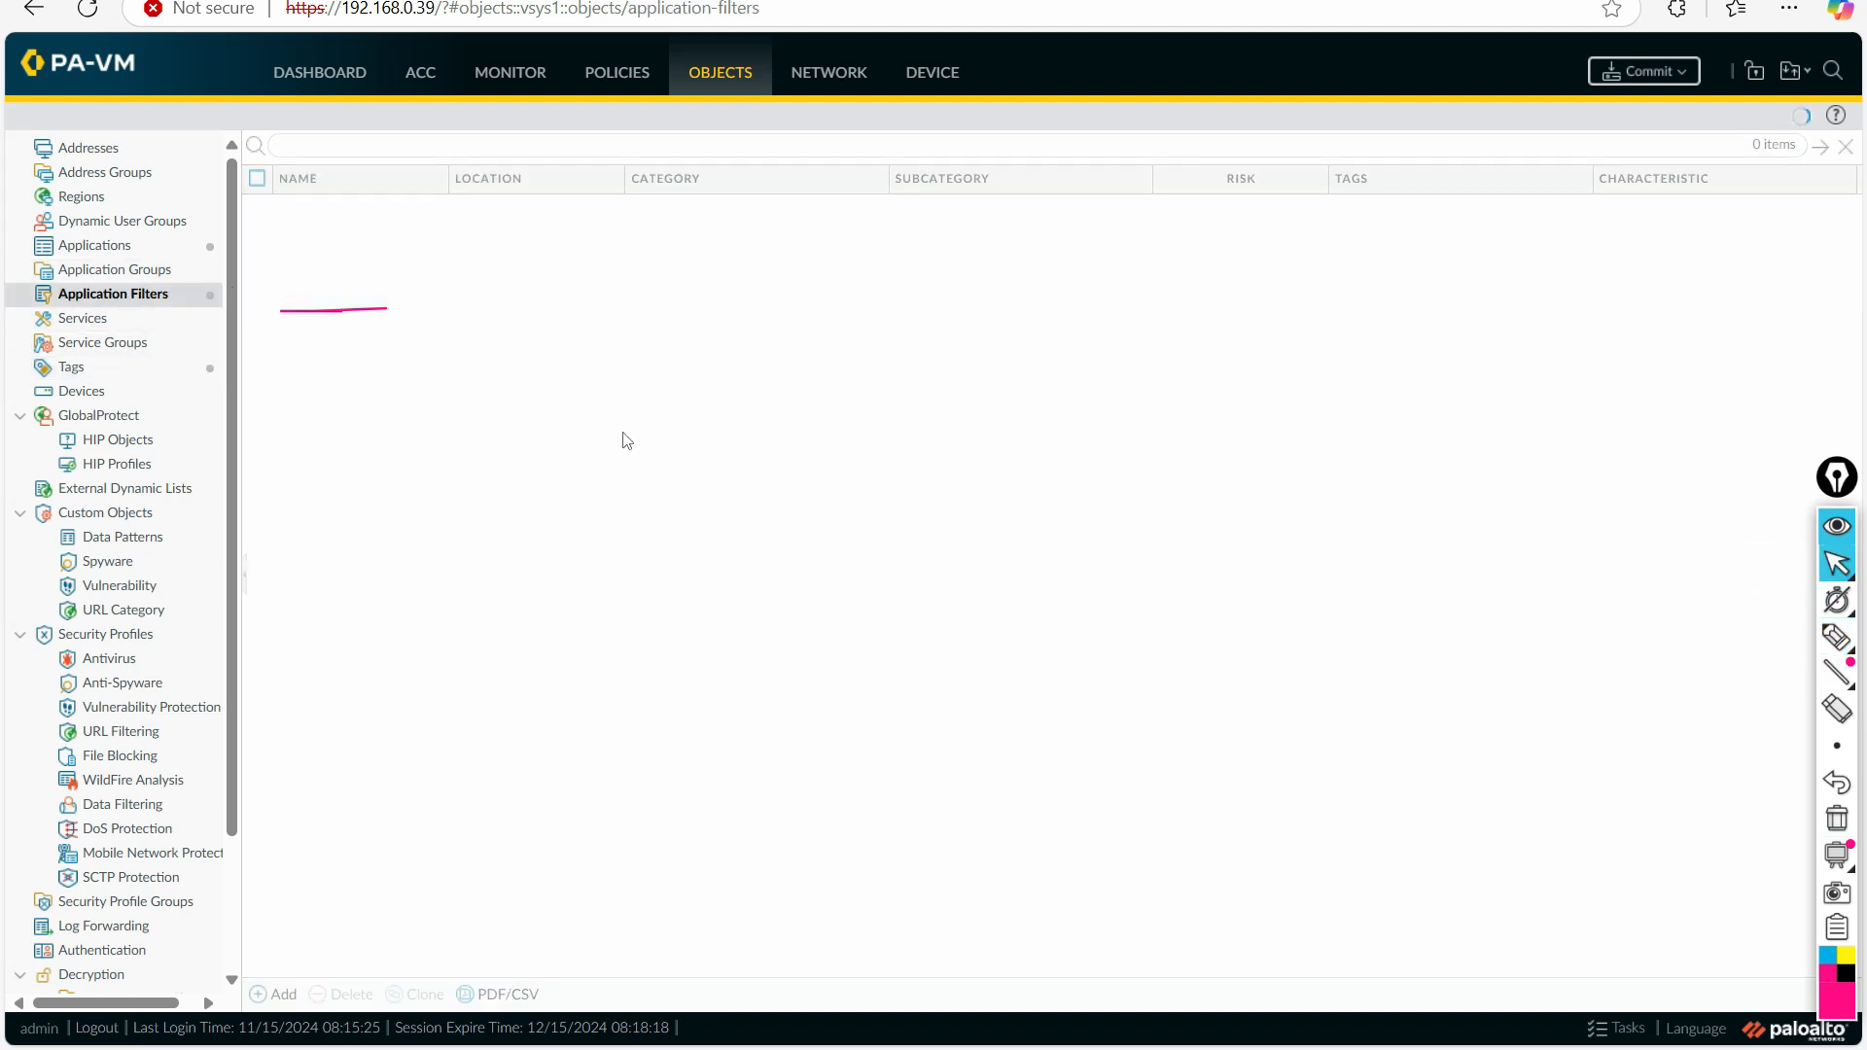
click(1836, 819)
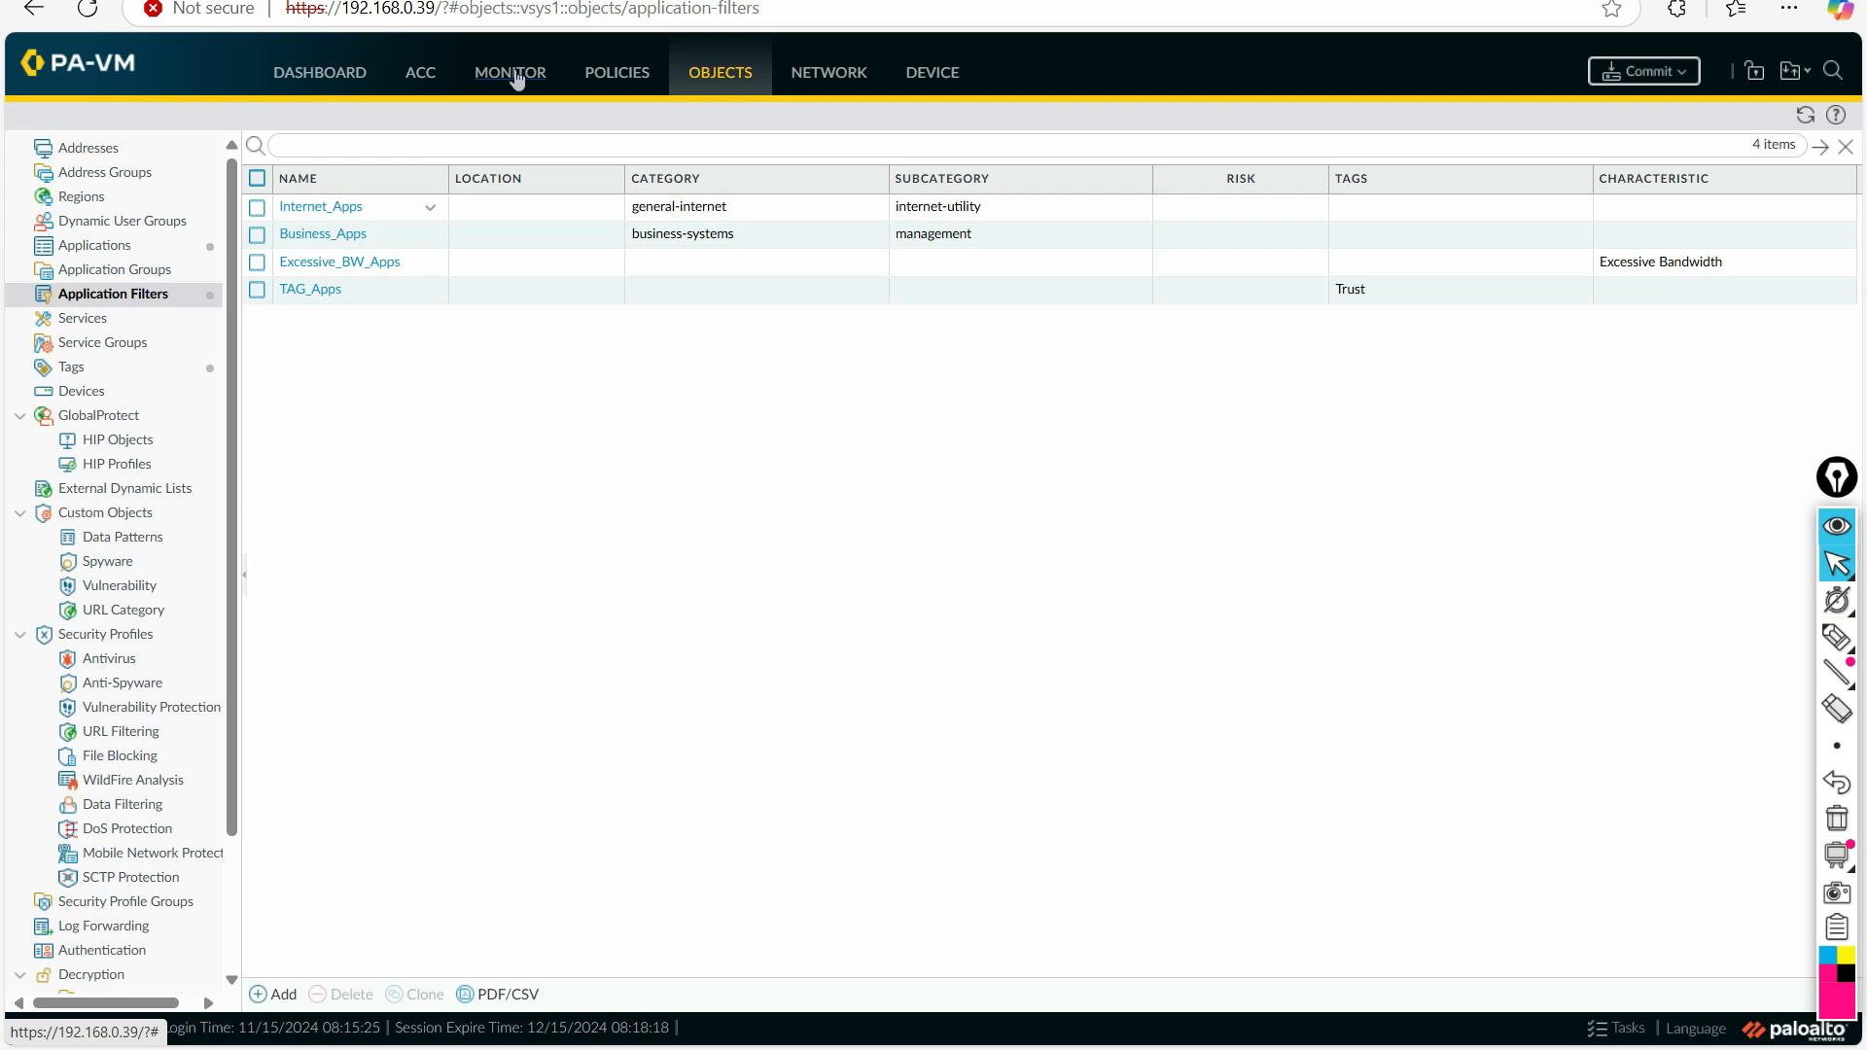
Step: Add the TAG_Apps application filter to the applications of the Allow_Voice_Ports security policy rule
click(611, 78)
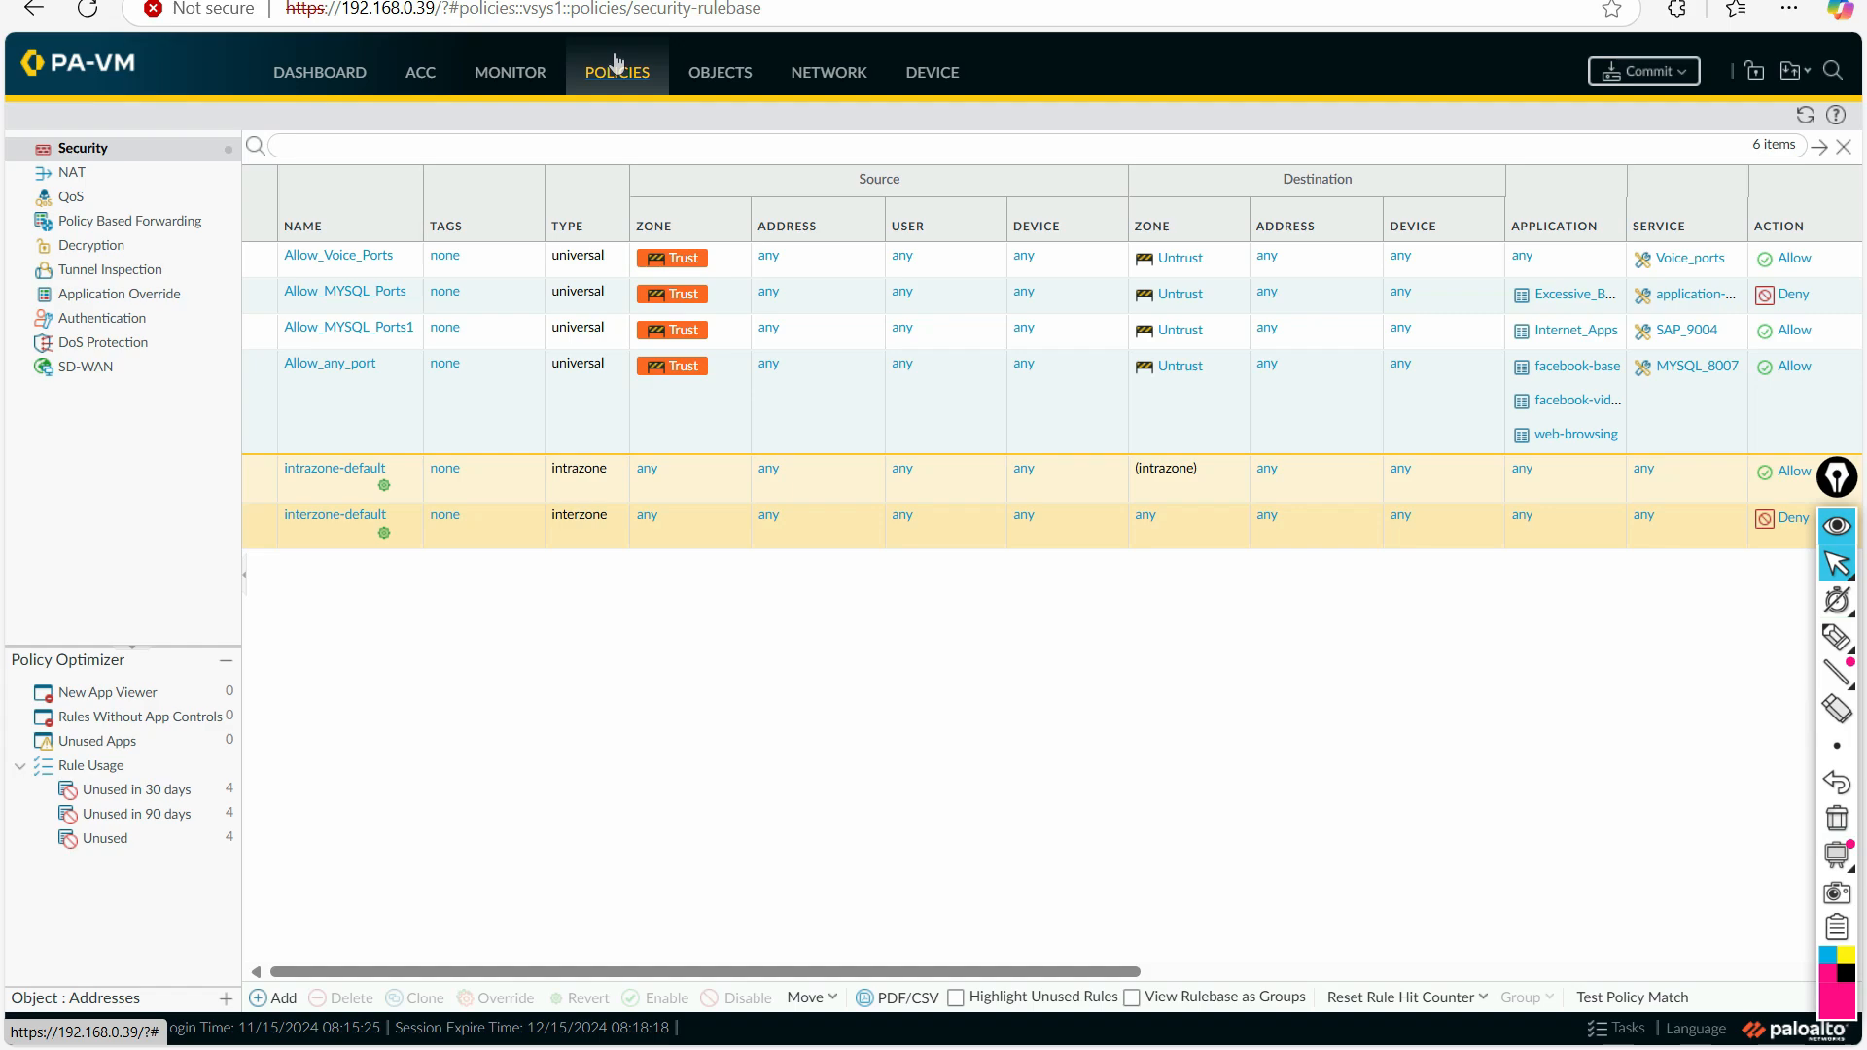
click(333, 260)
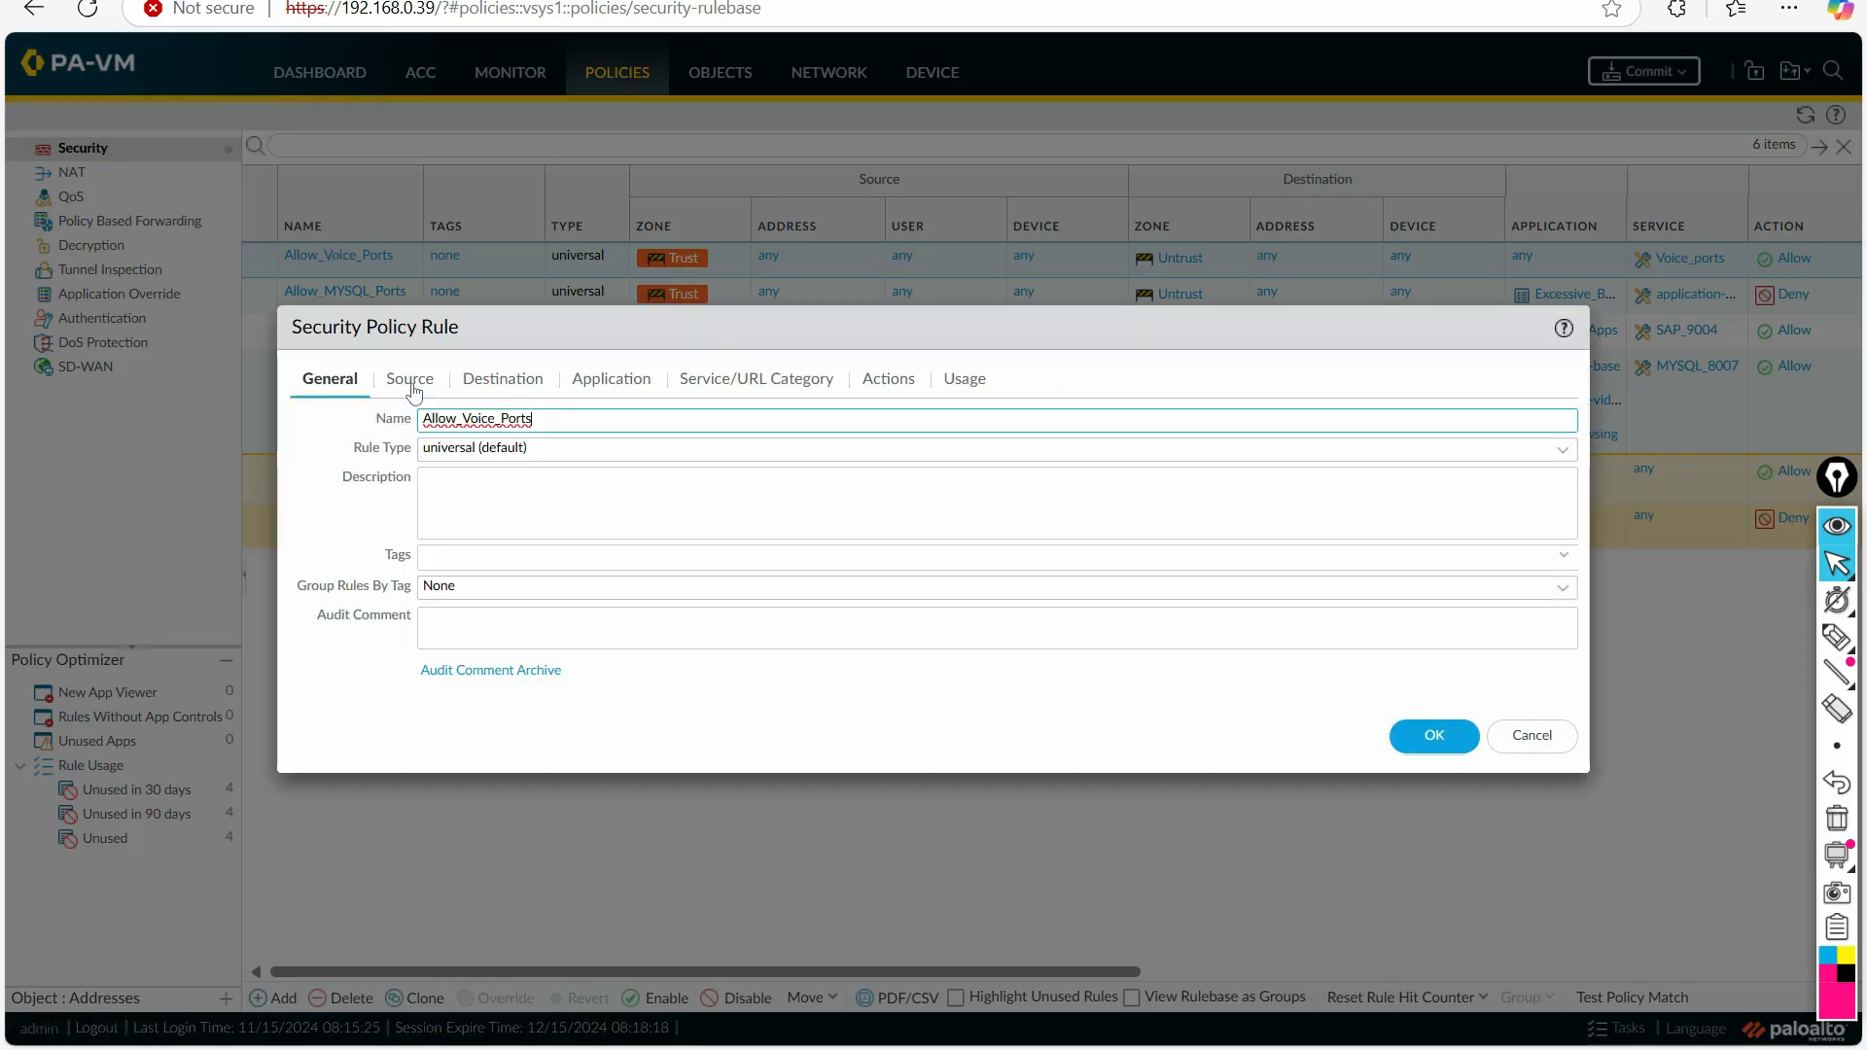
click(510, 382)
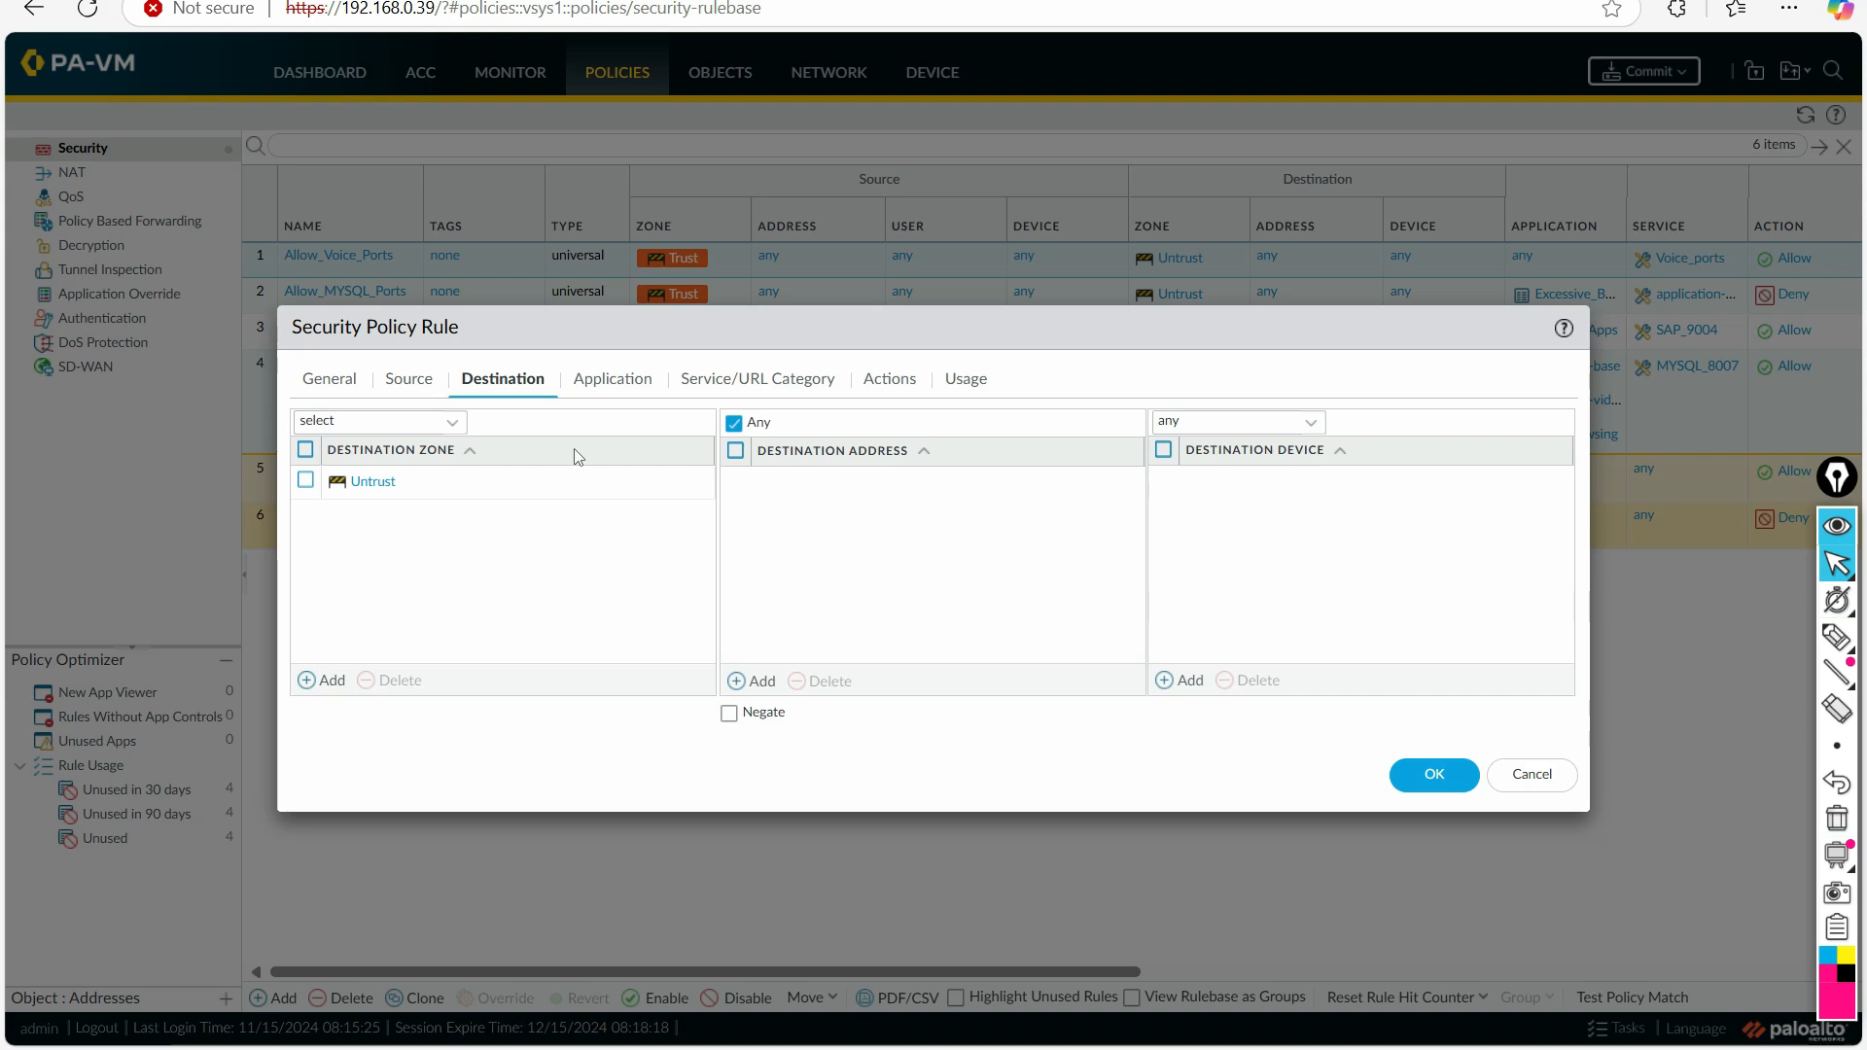
click(611, 386)
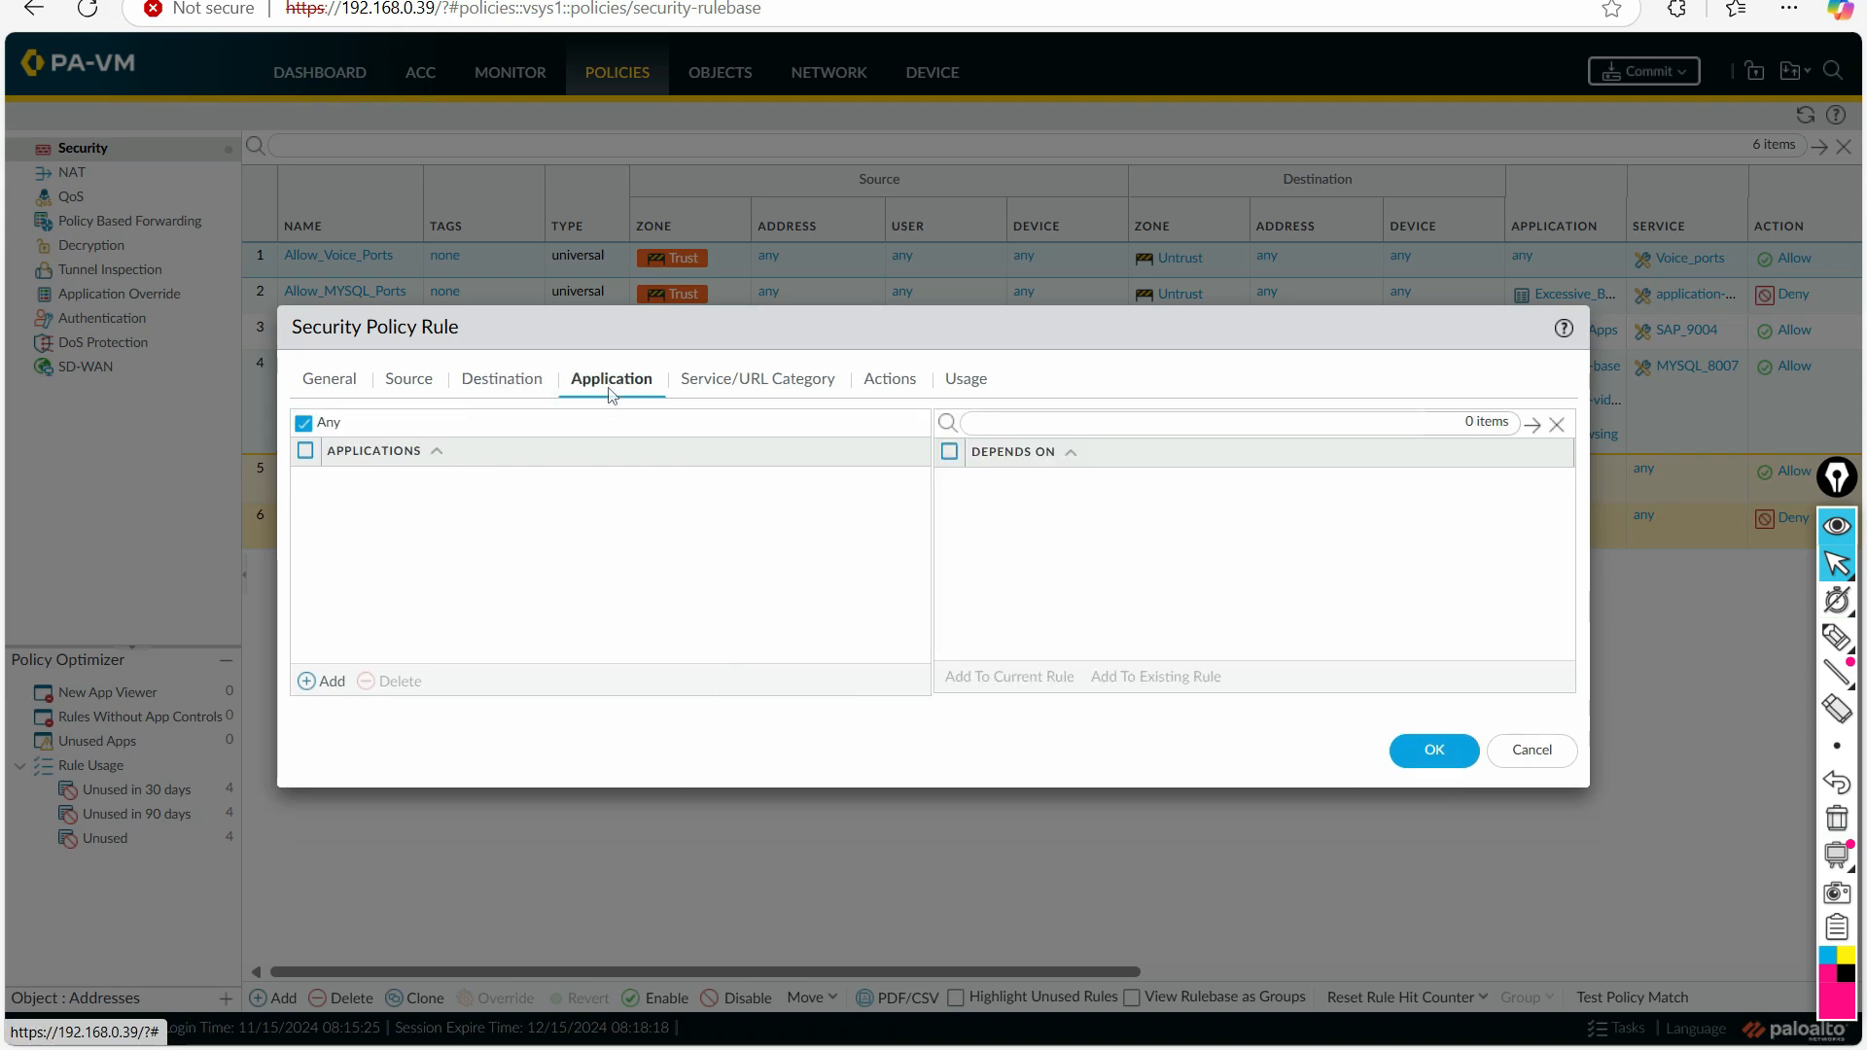
click(324, 680)
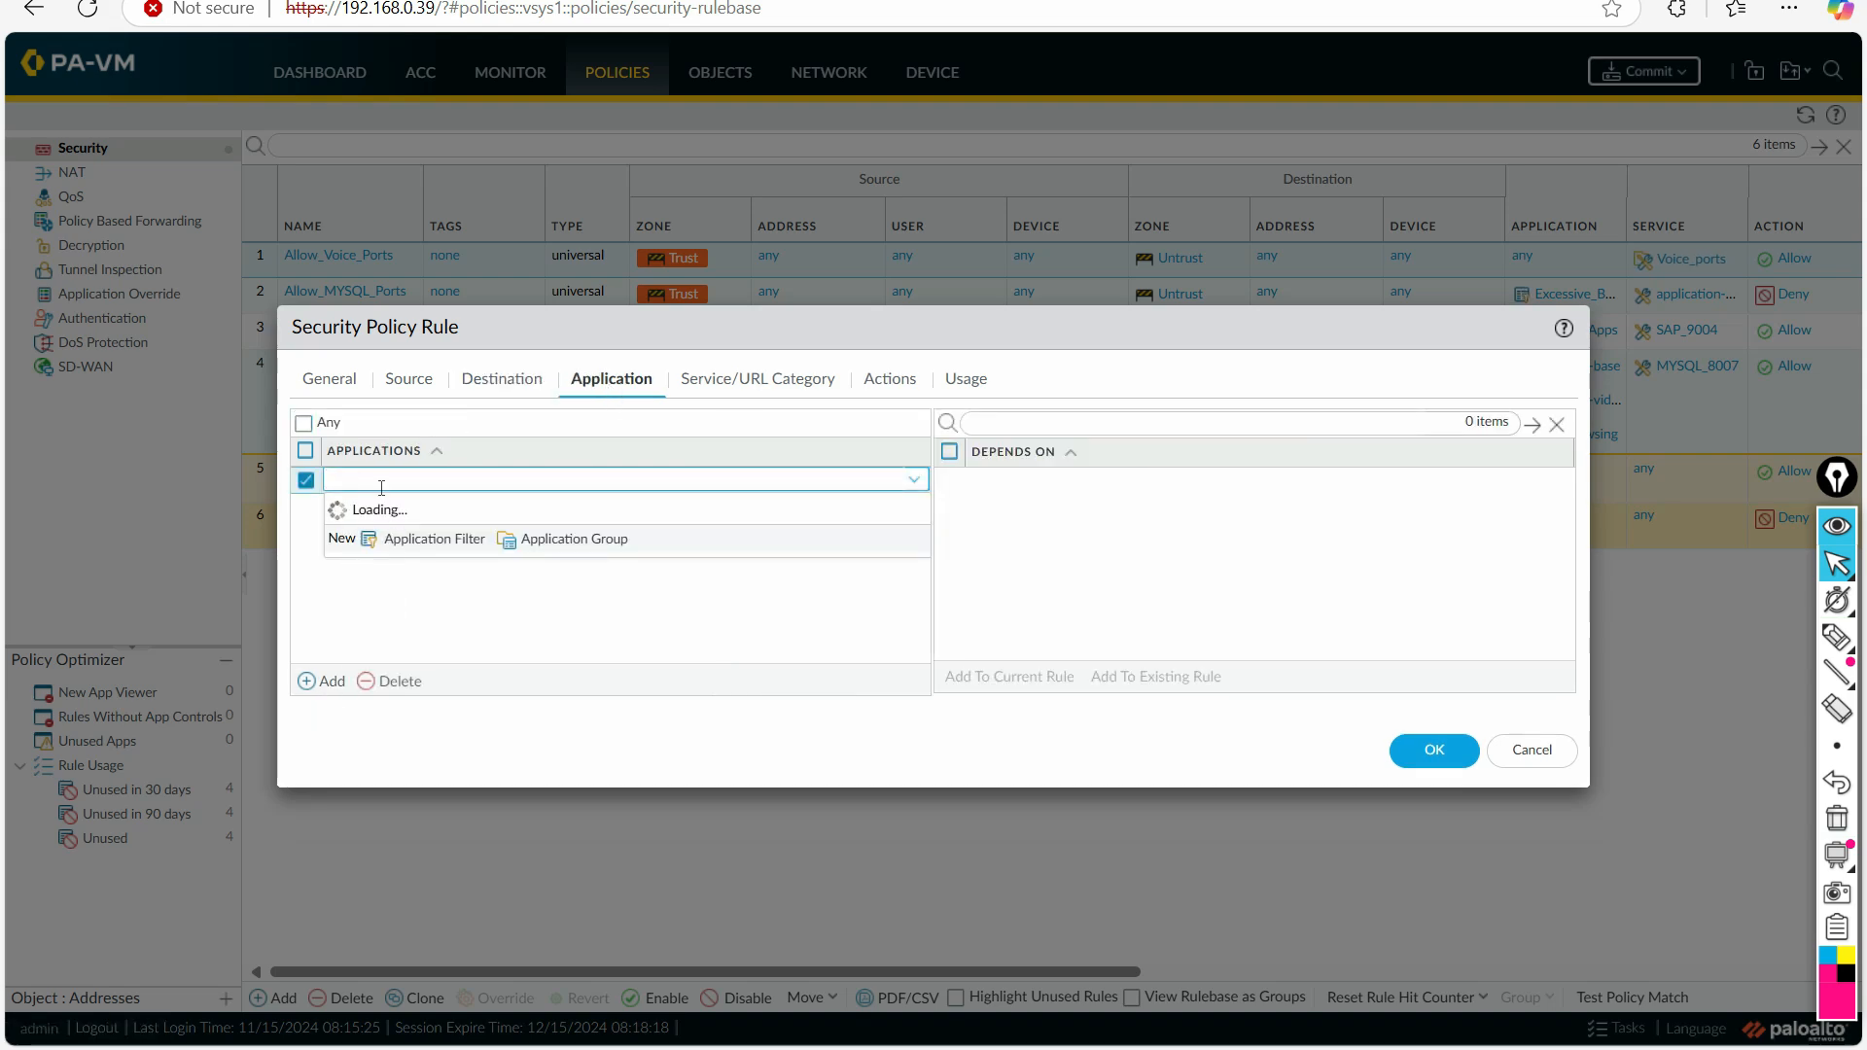
text(TAG_Apps)
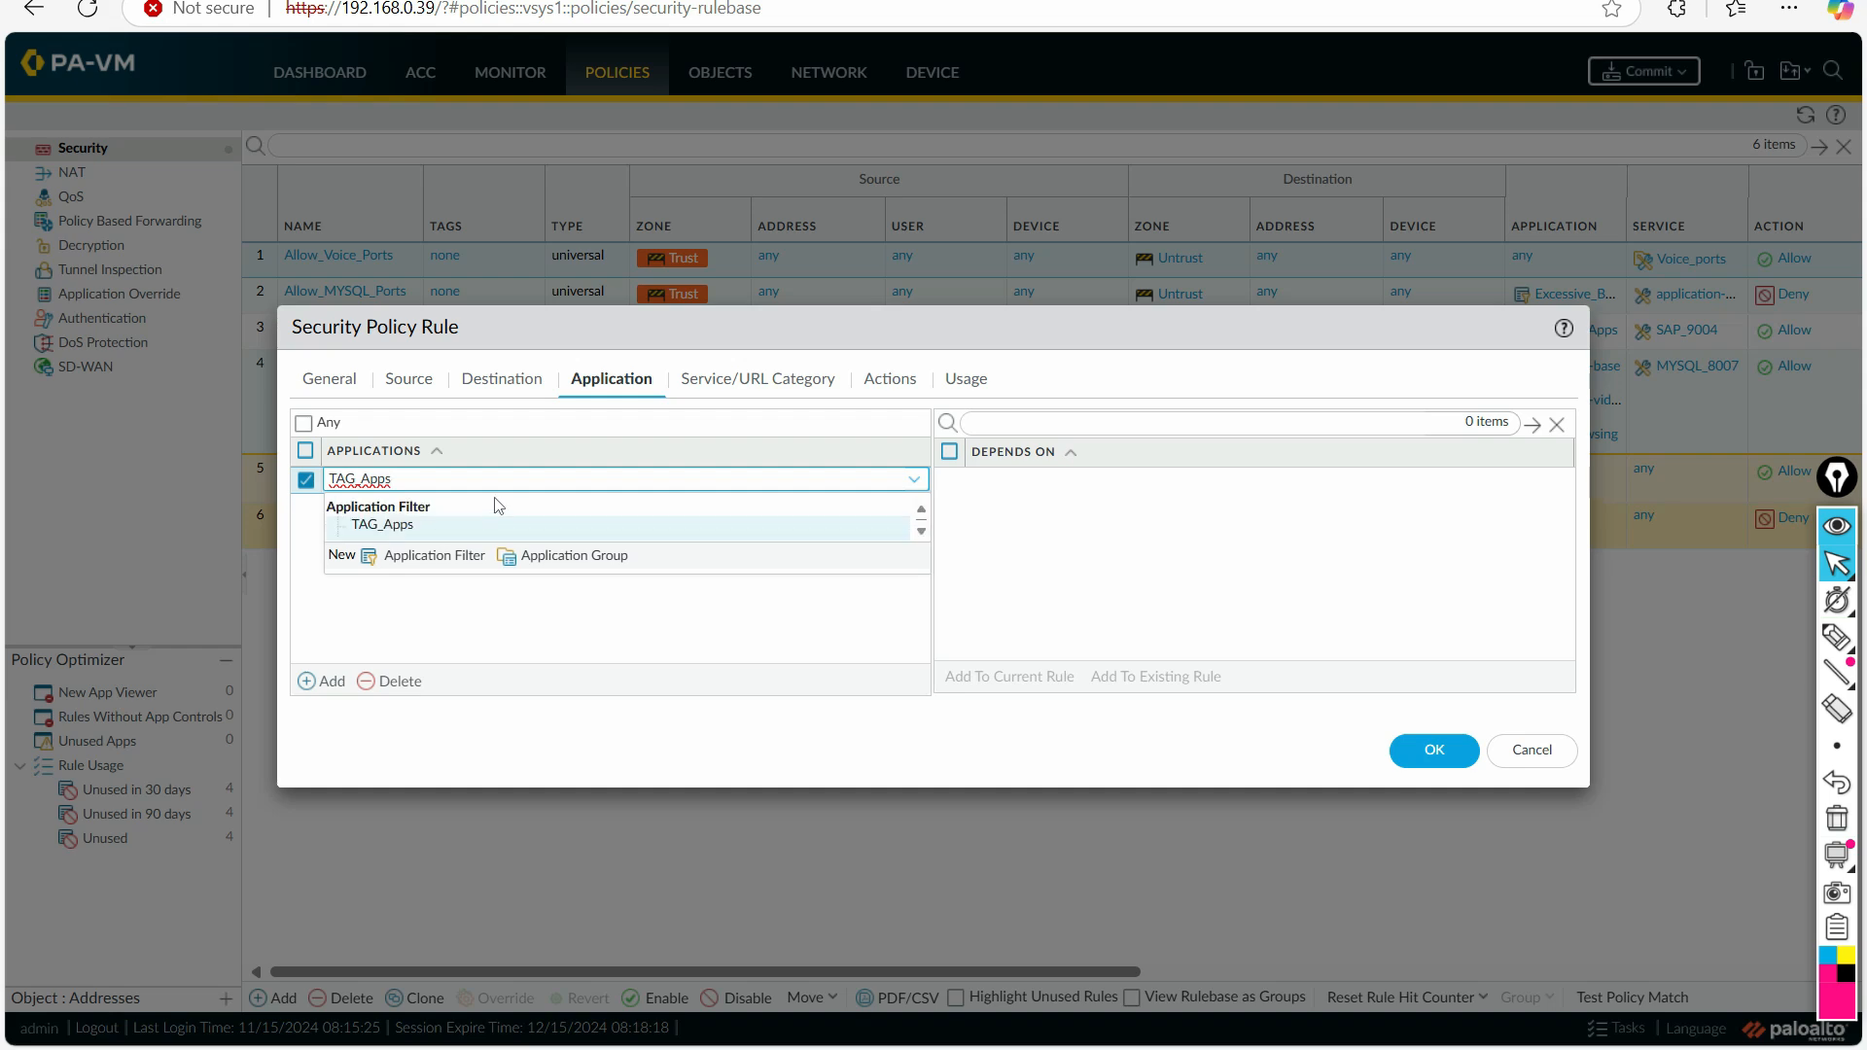
click(416, 524)
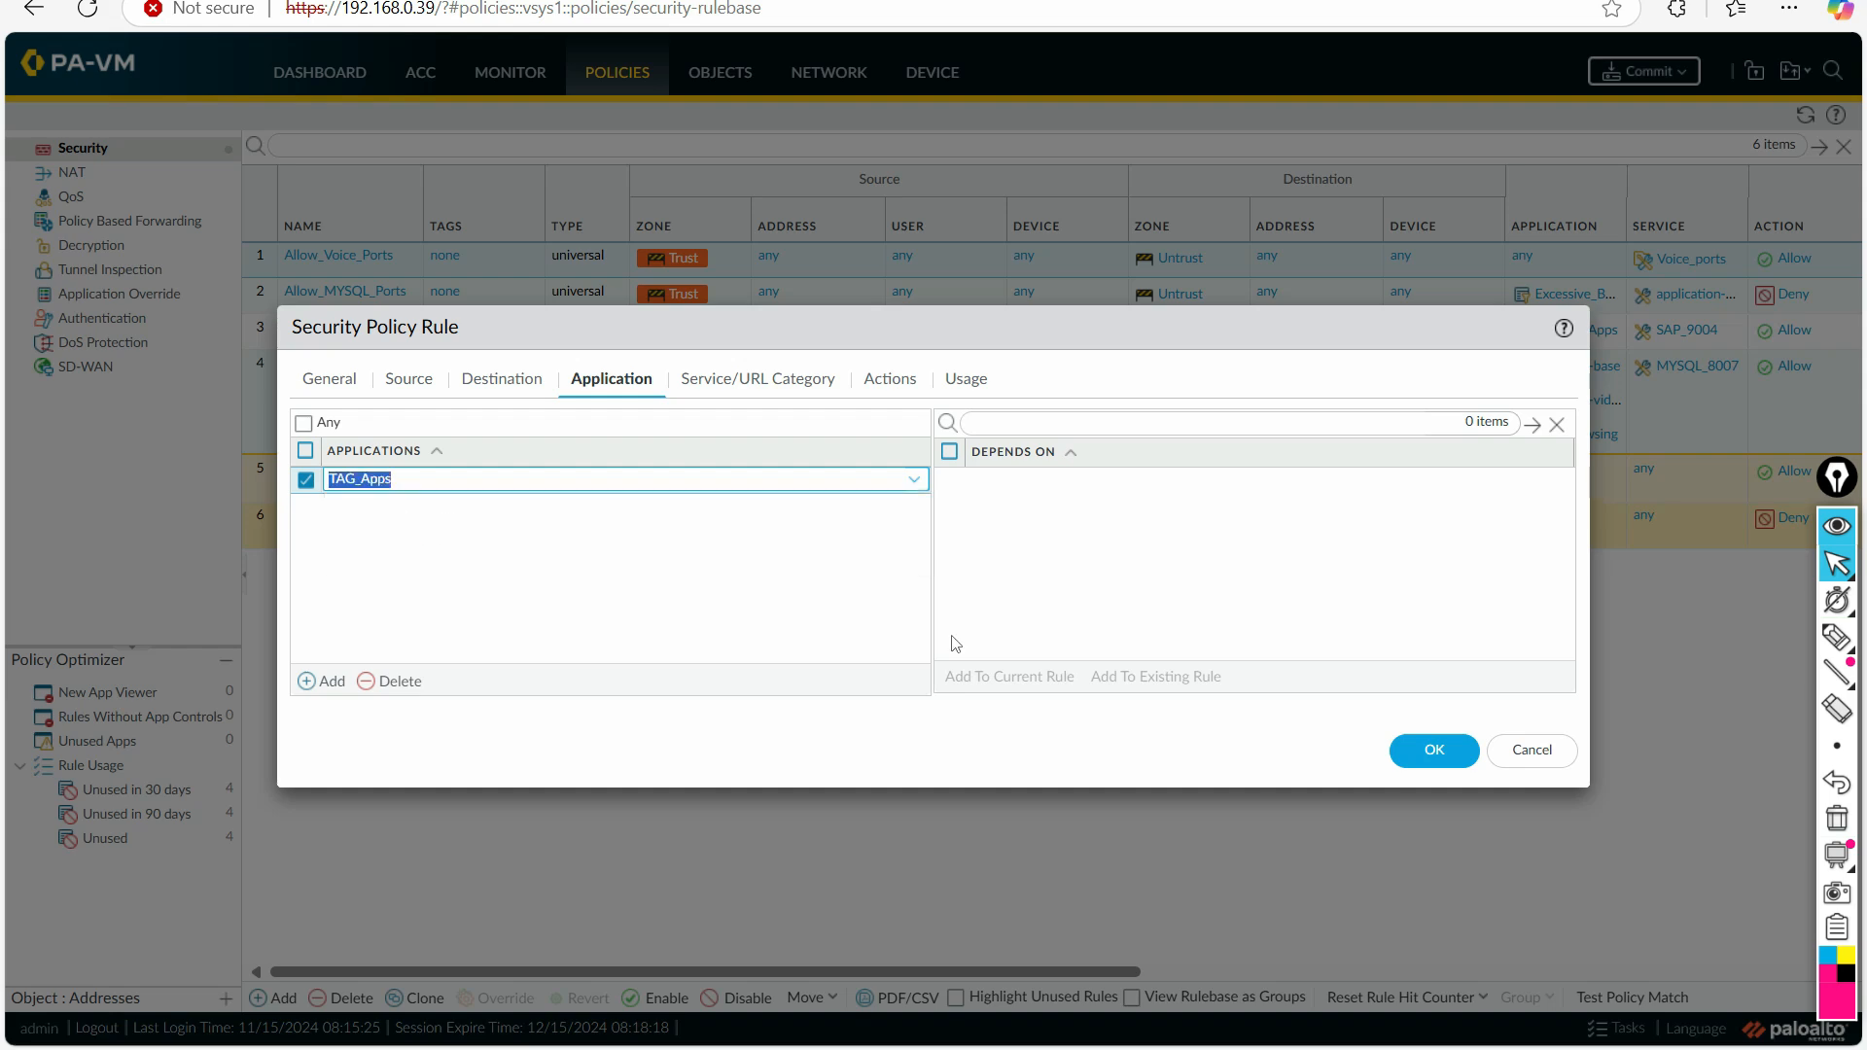
click(565, 605)
click(1435, 750)
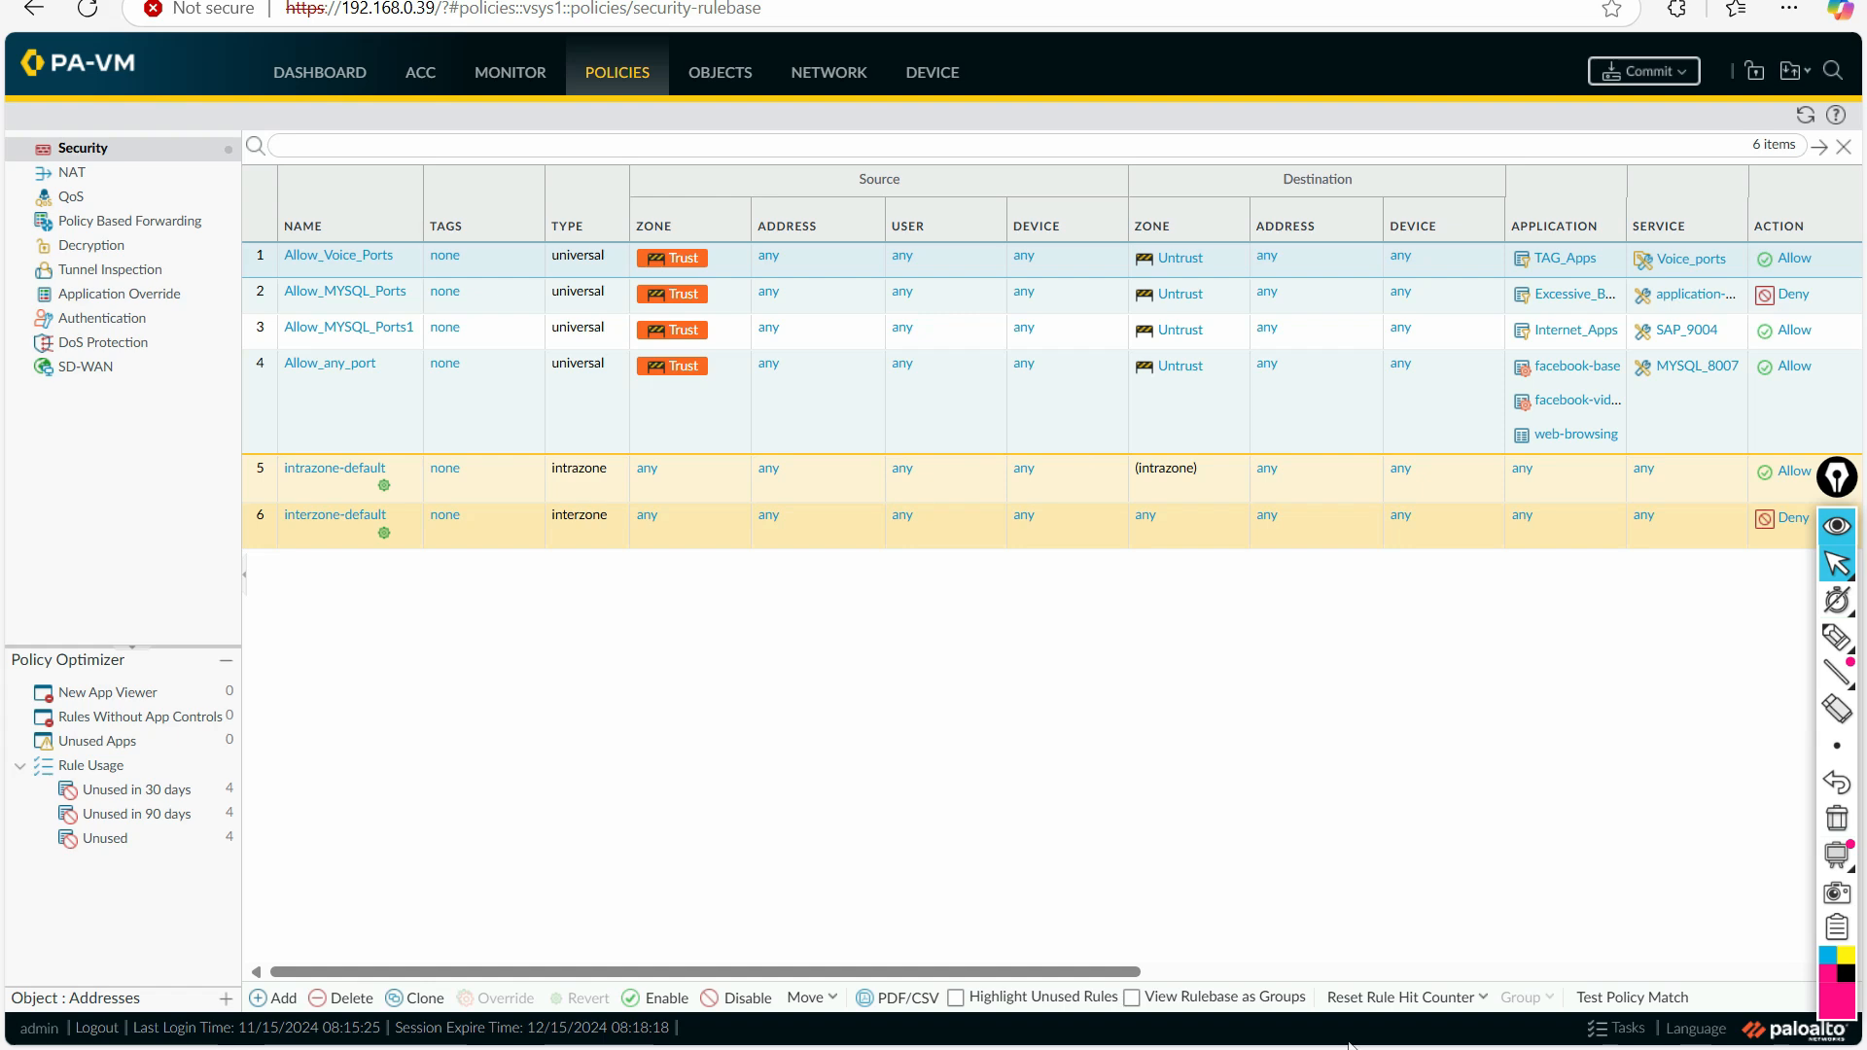
Step: Switch to PowerPoint, underline the definition on the Application groups slide with the annotation pen, and clear the markings
key(alt+Tab)
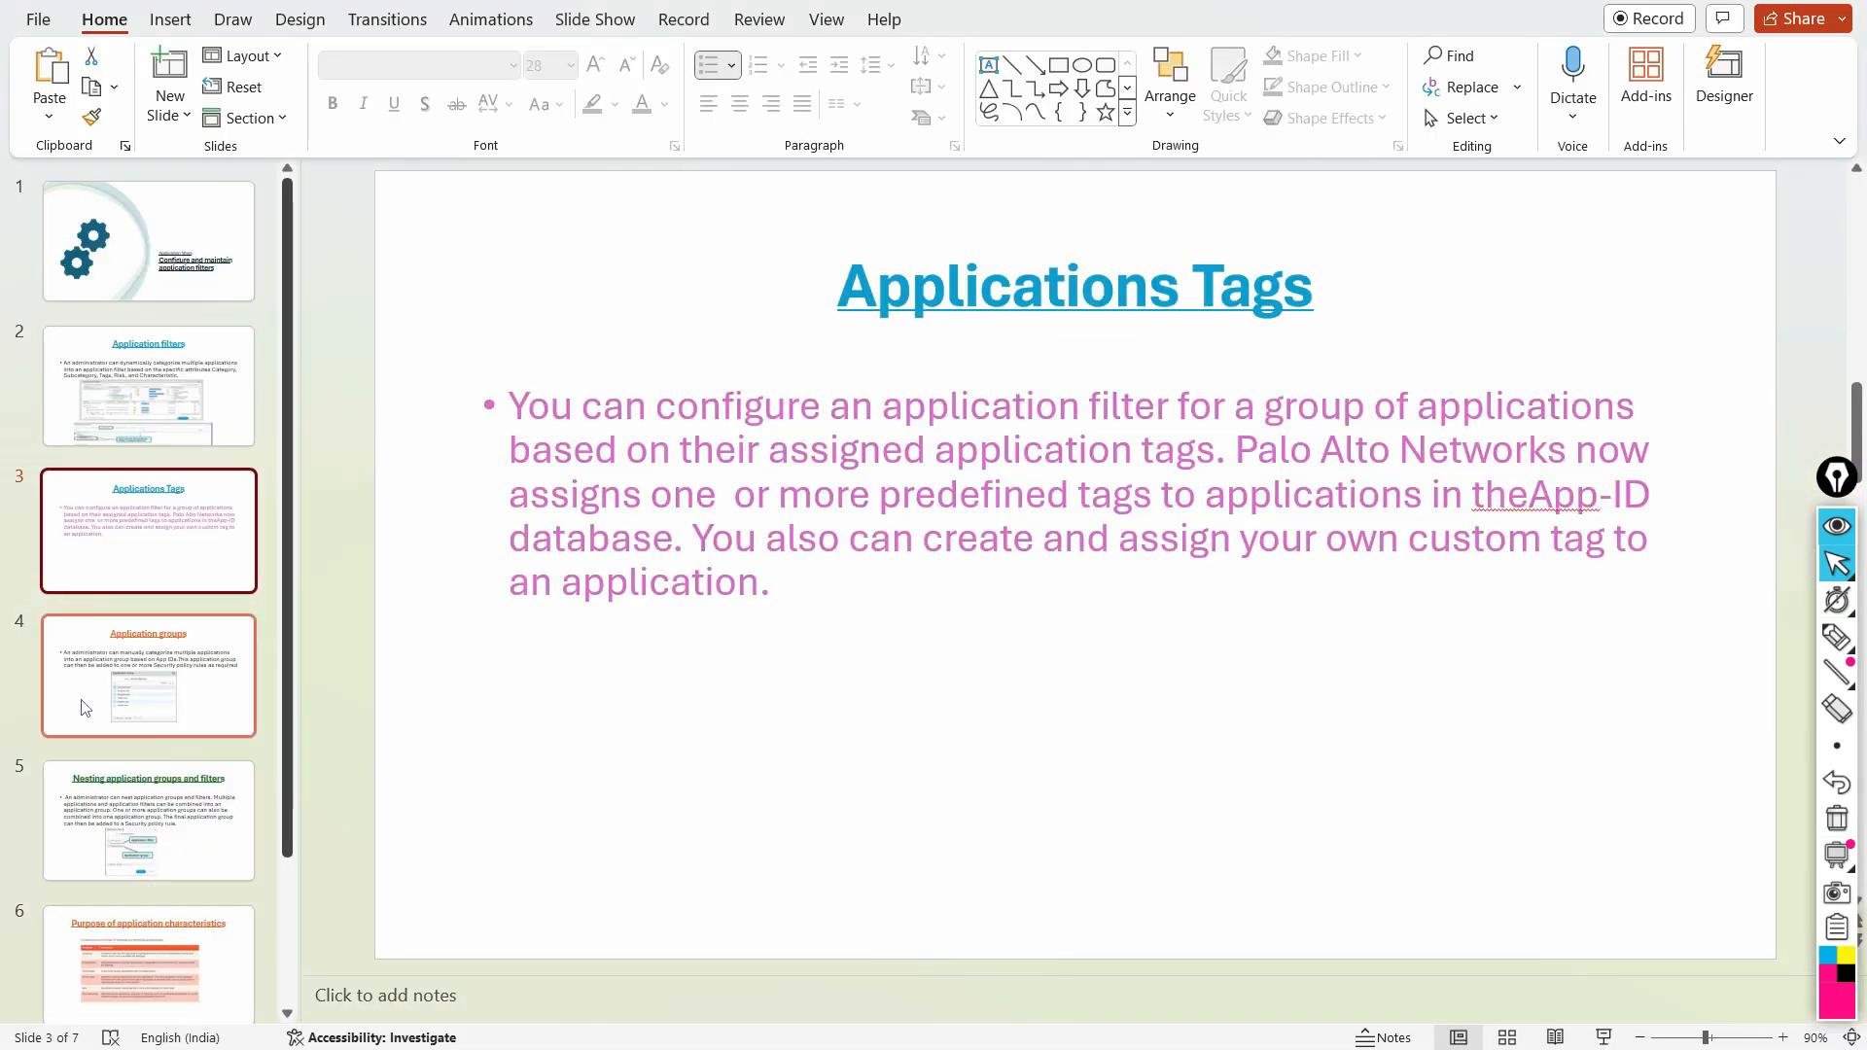
click(114, 669)
click(1837, 637)
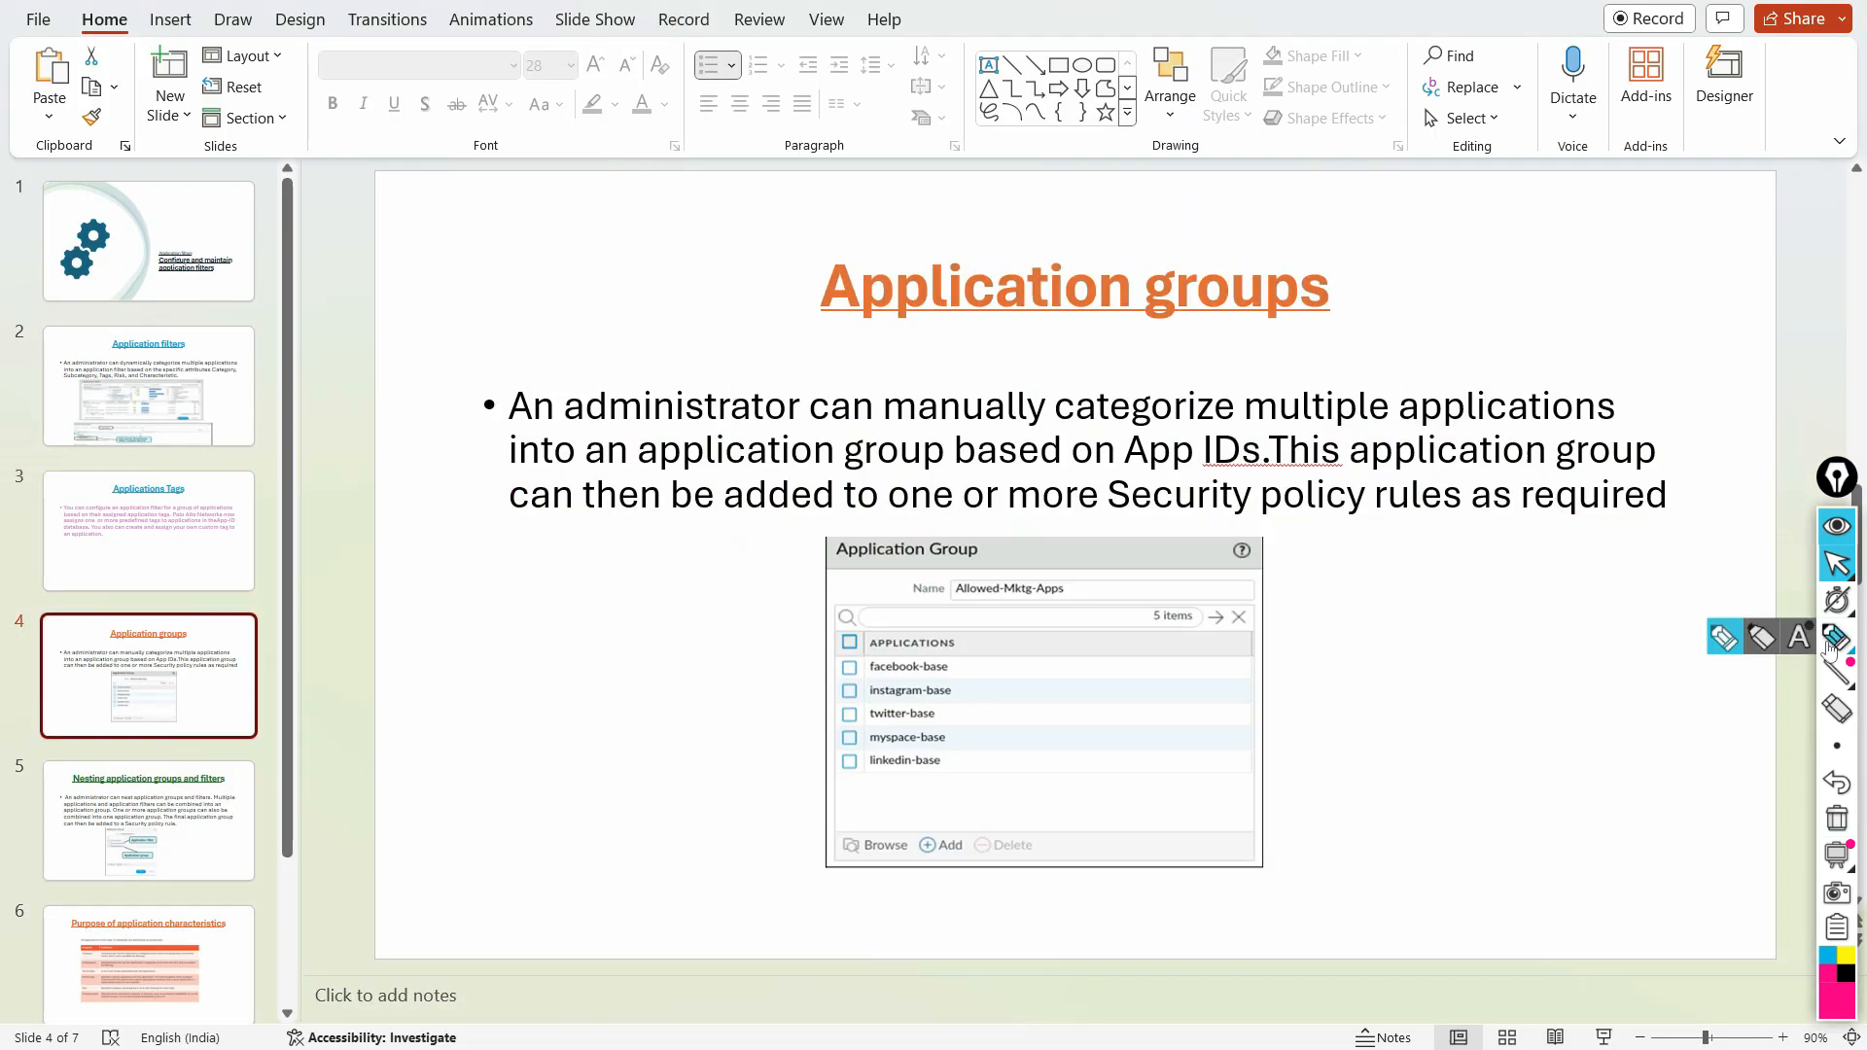
drag(530, 426, 1620, 430)
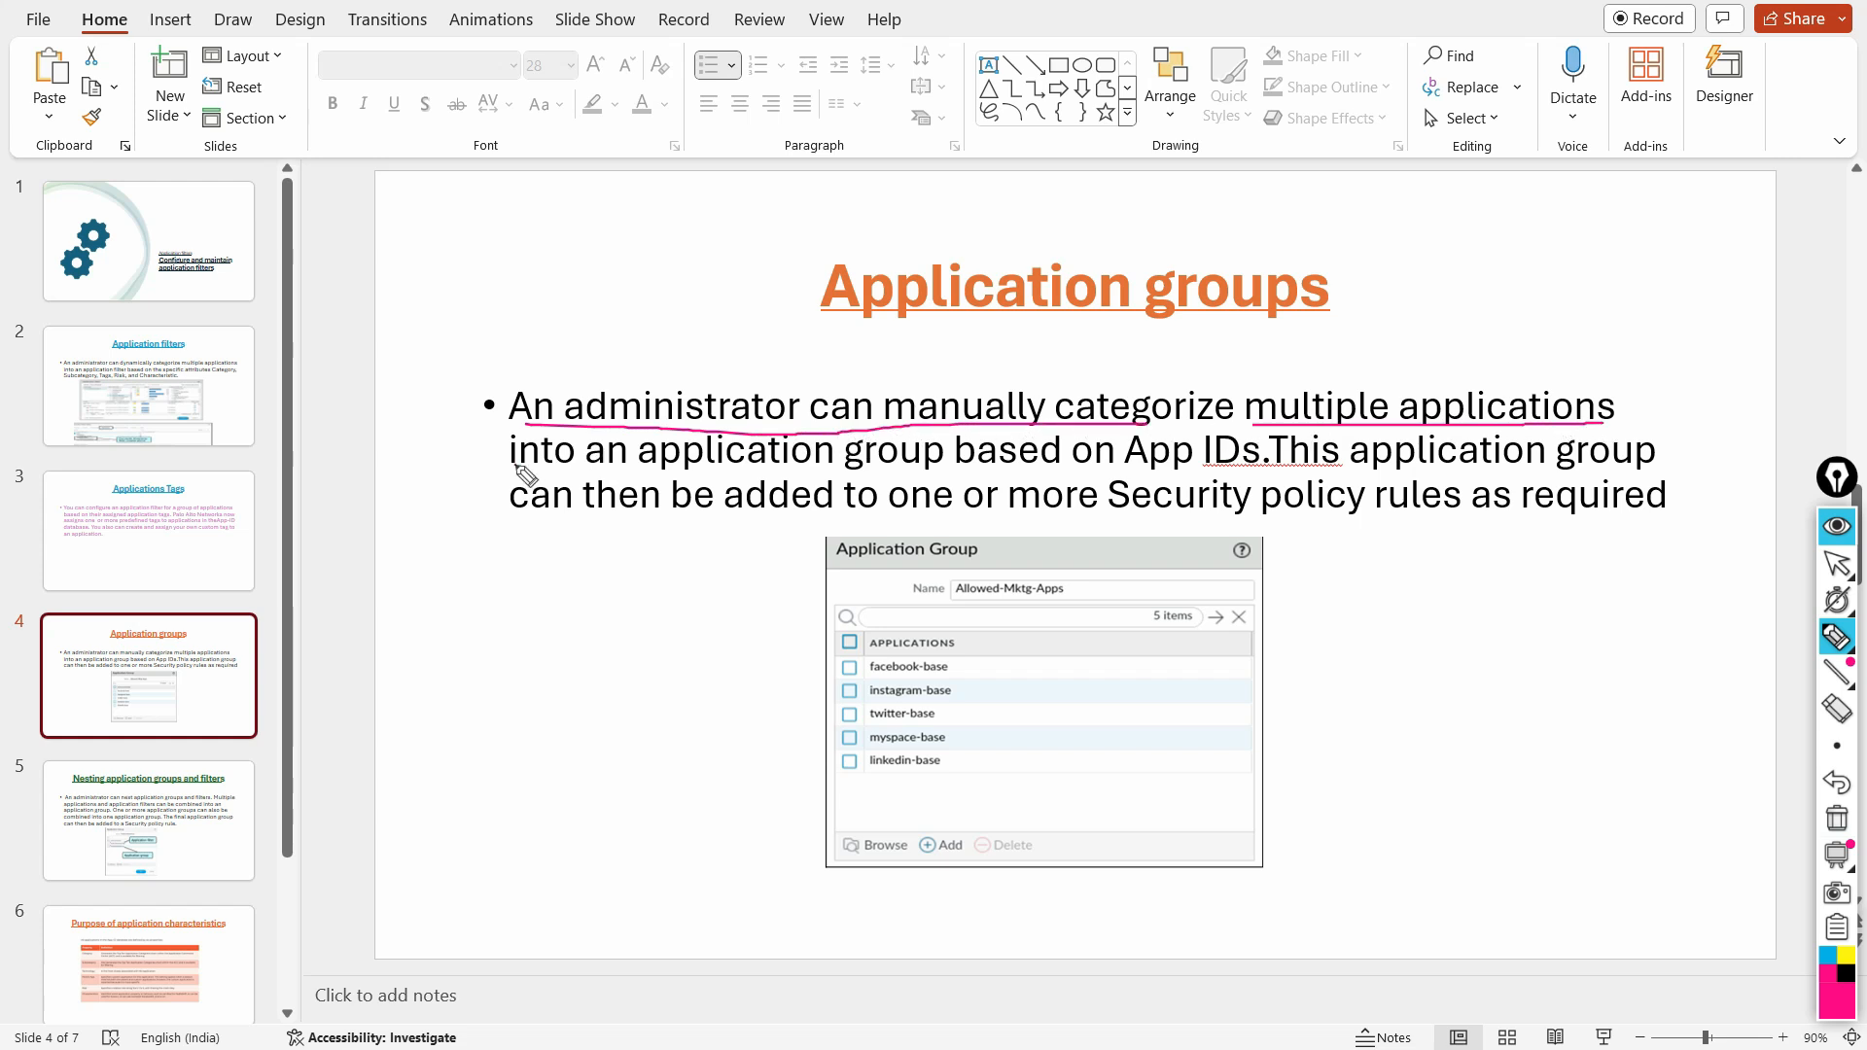
drag(516, 468, 893, 470)
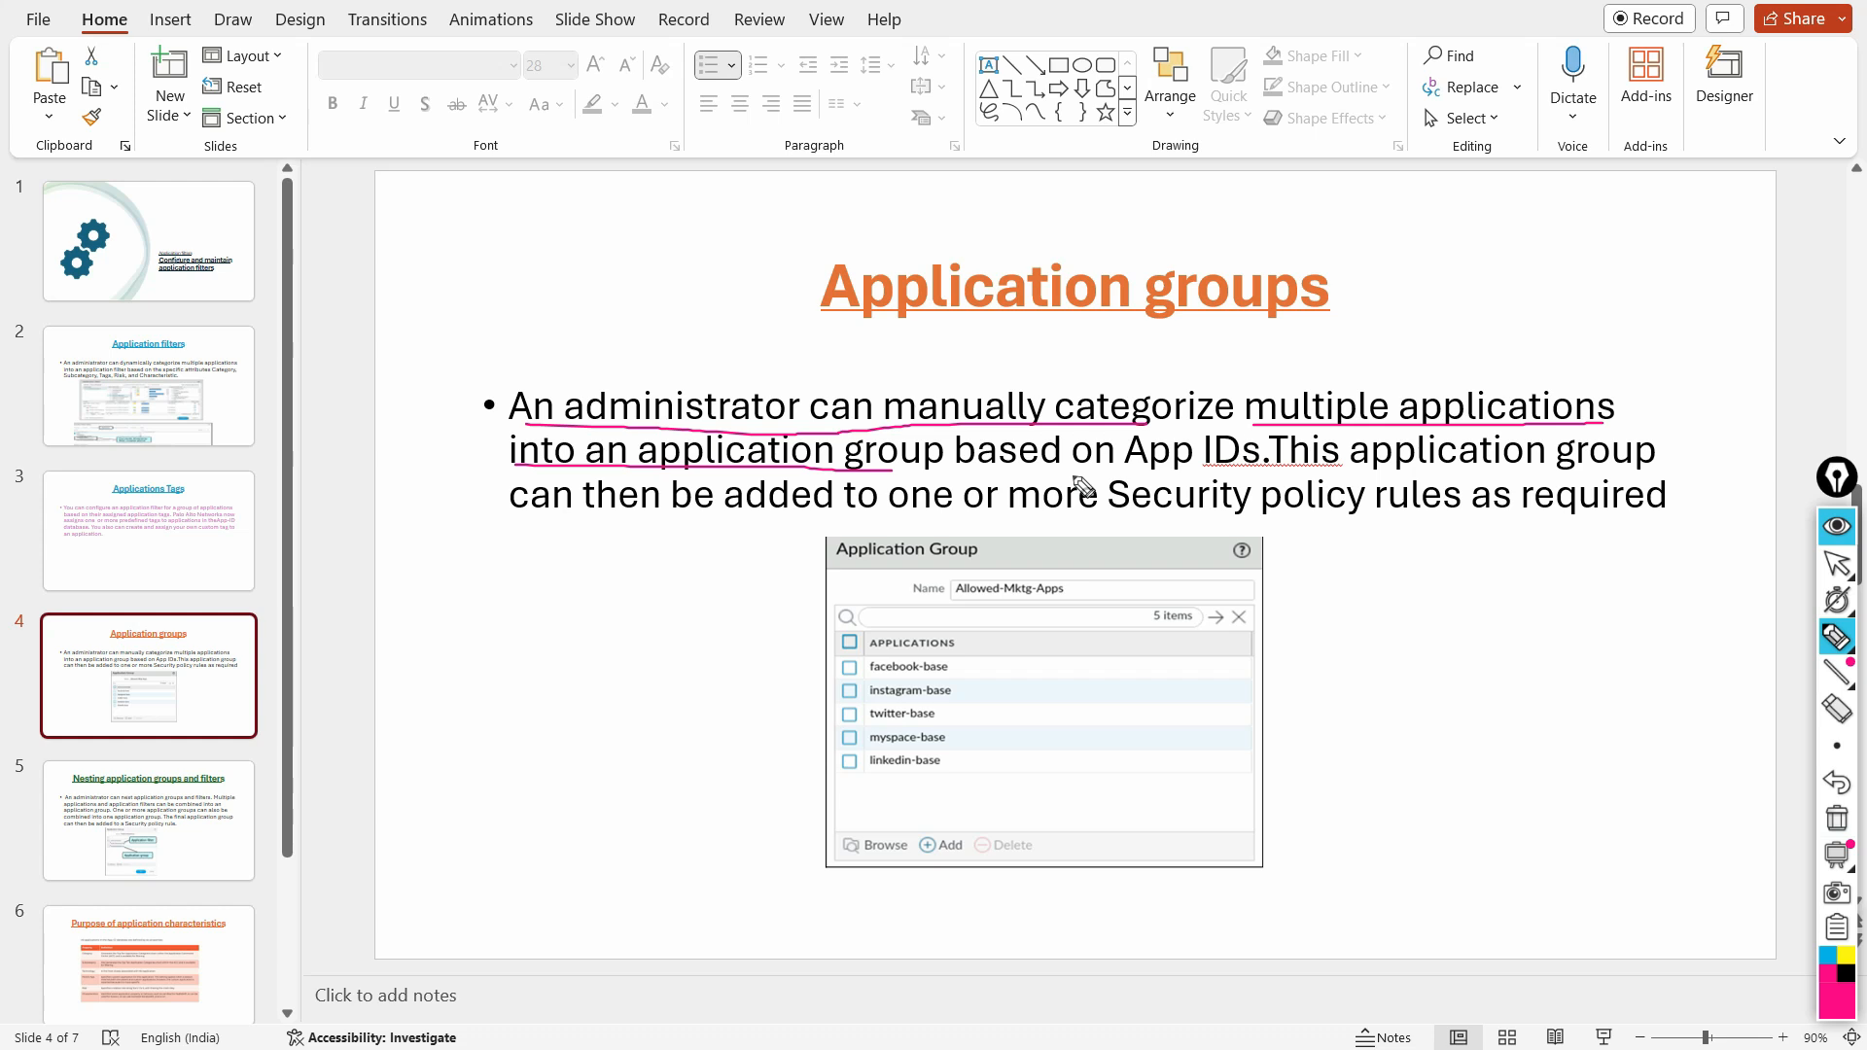
drag(1070, 481, 1619, 471)
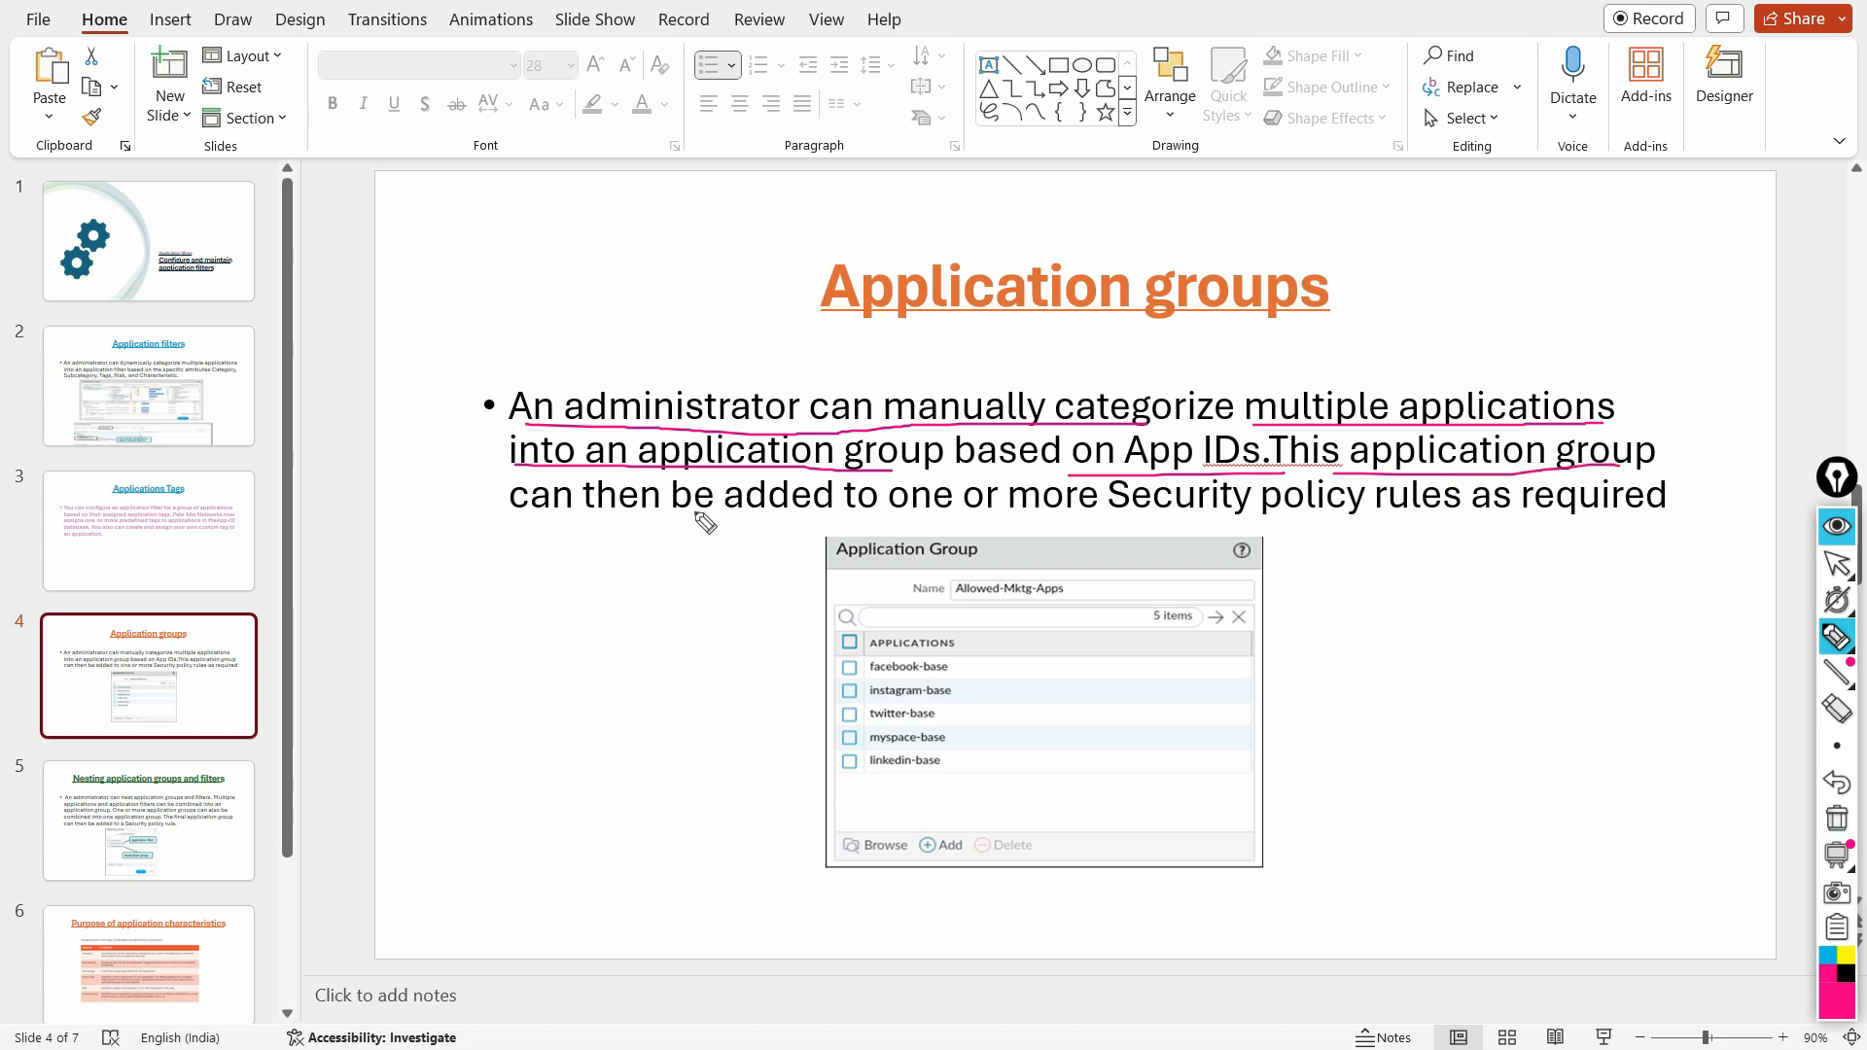
drag(506, 530, 698, 526)
drag(842, 521, 1439, 520)
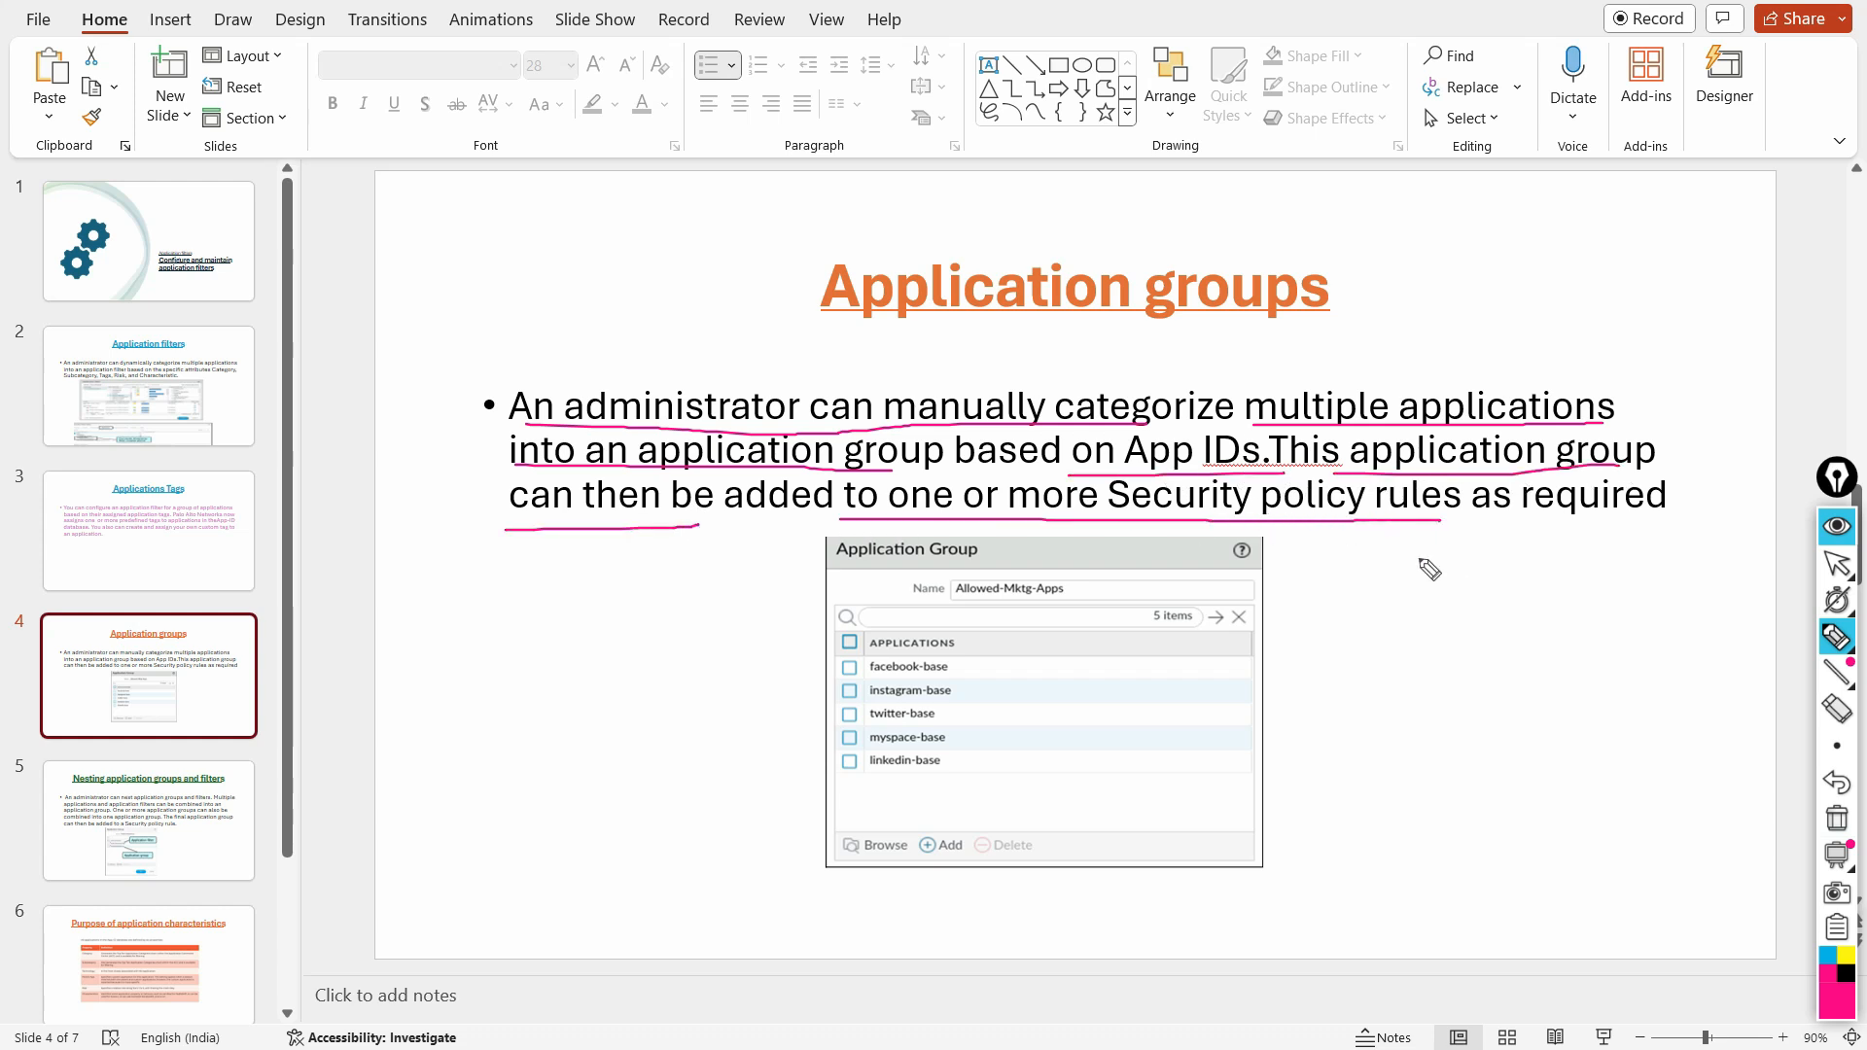
click(1837, 817)
click(1841, 566)
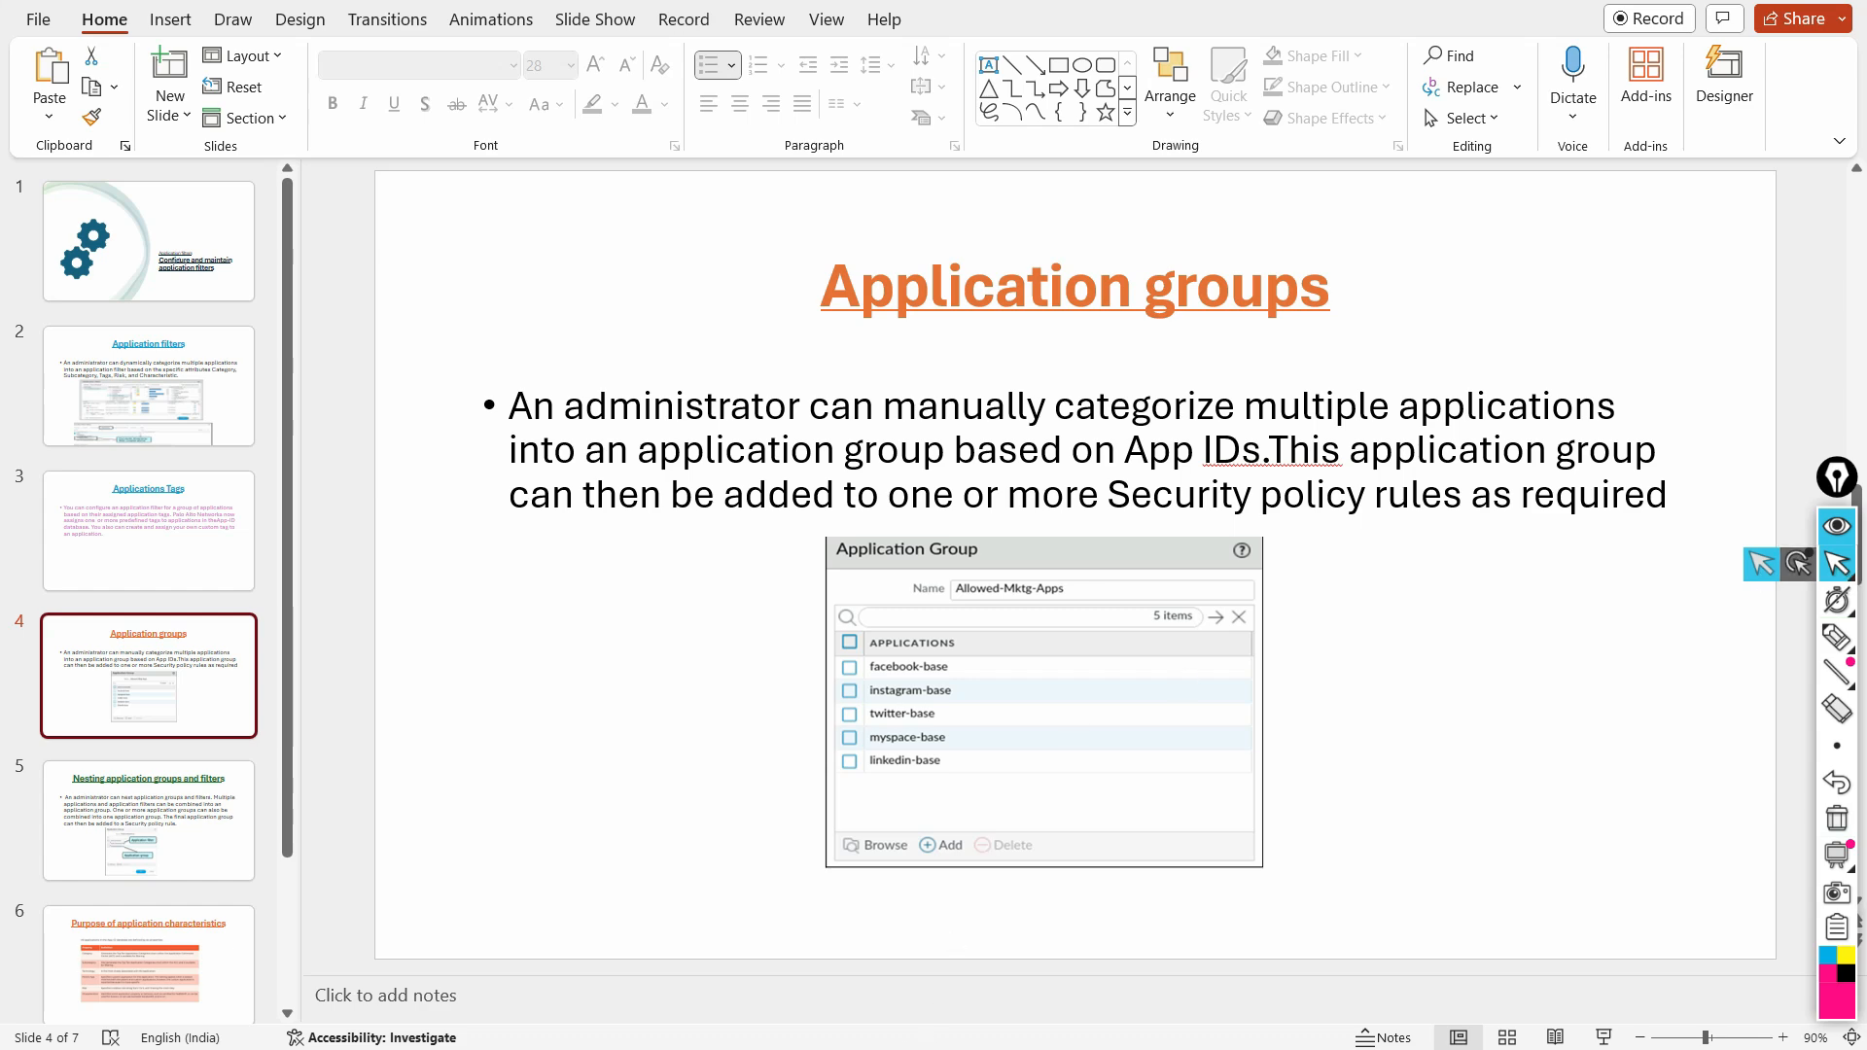
Step: Switch back to the firewall's web interface and underline TAG_Apps in the first security rule's applications with the annotation pen
click(887, 929)
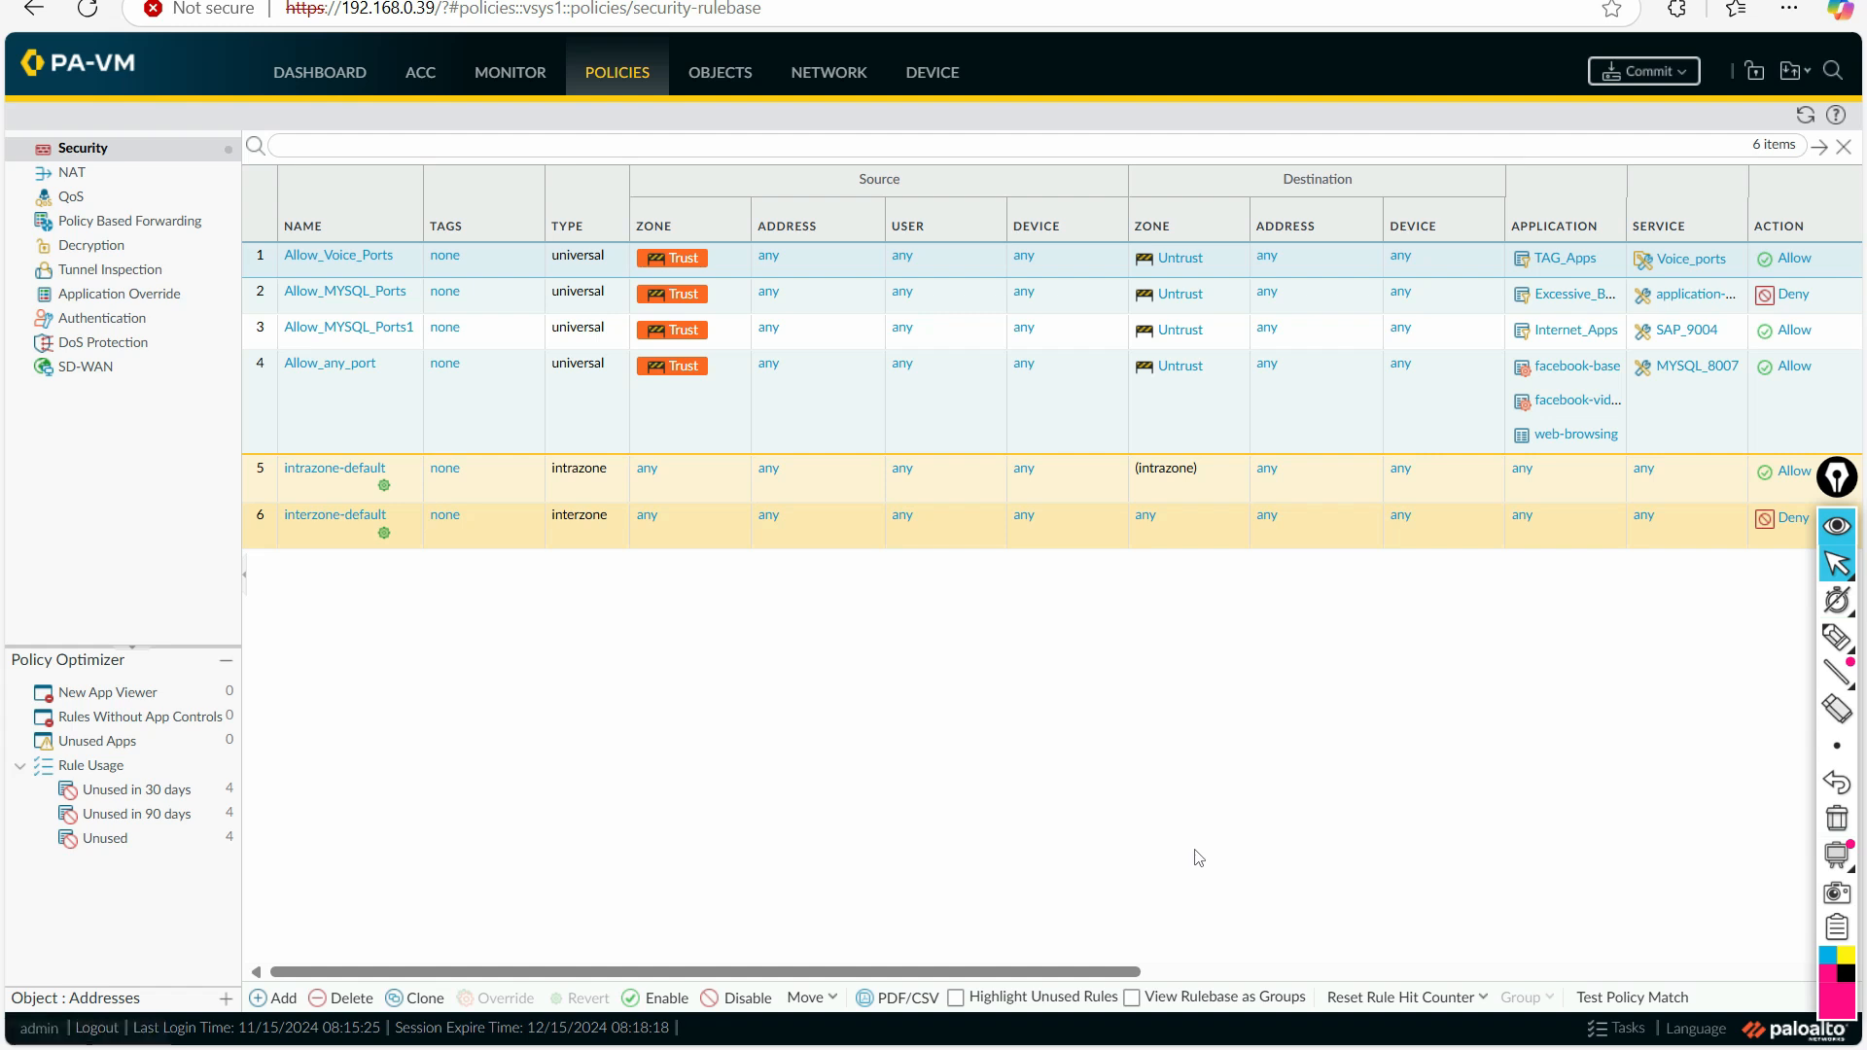
drag(1067, 971, 1189, 975)
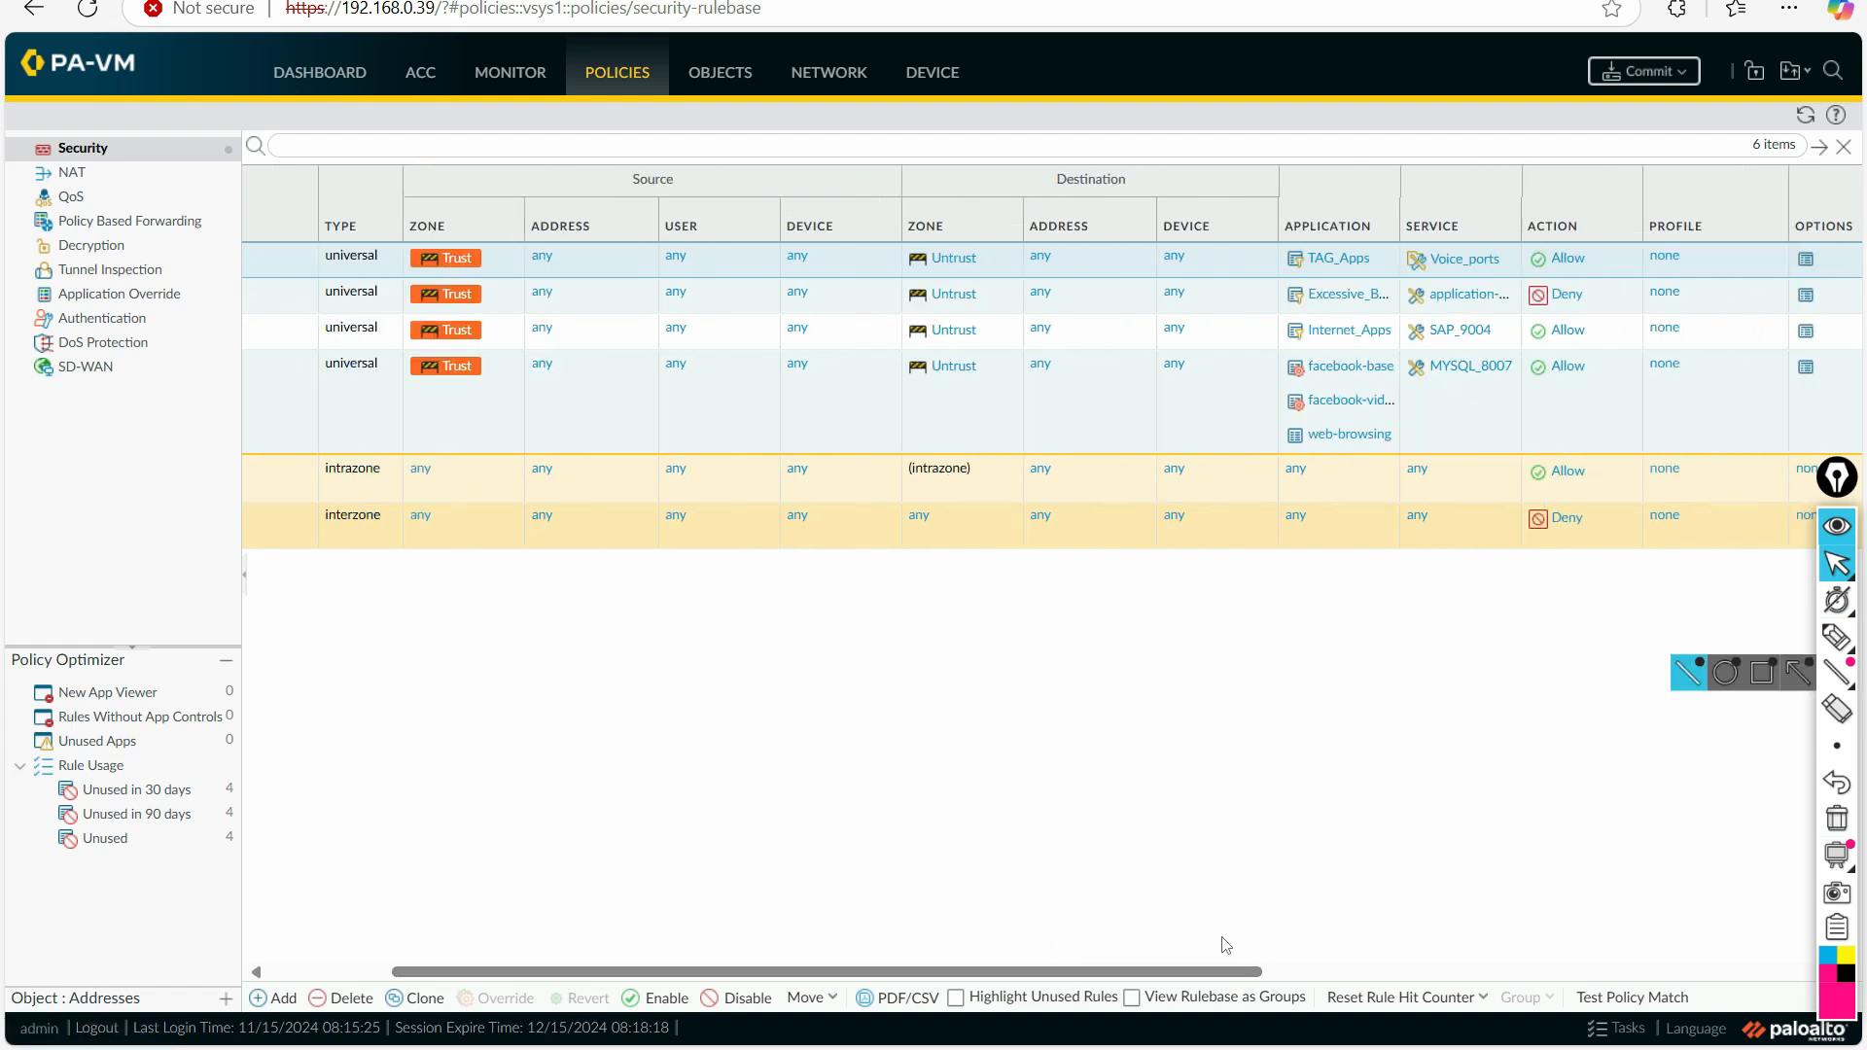
click(1837, 637)
drag(1308, 273, 1353, 266)
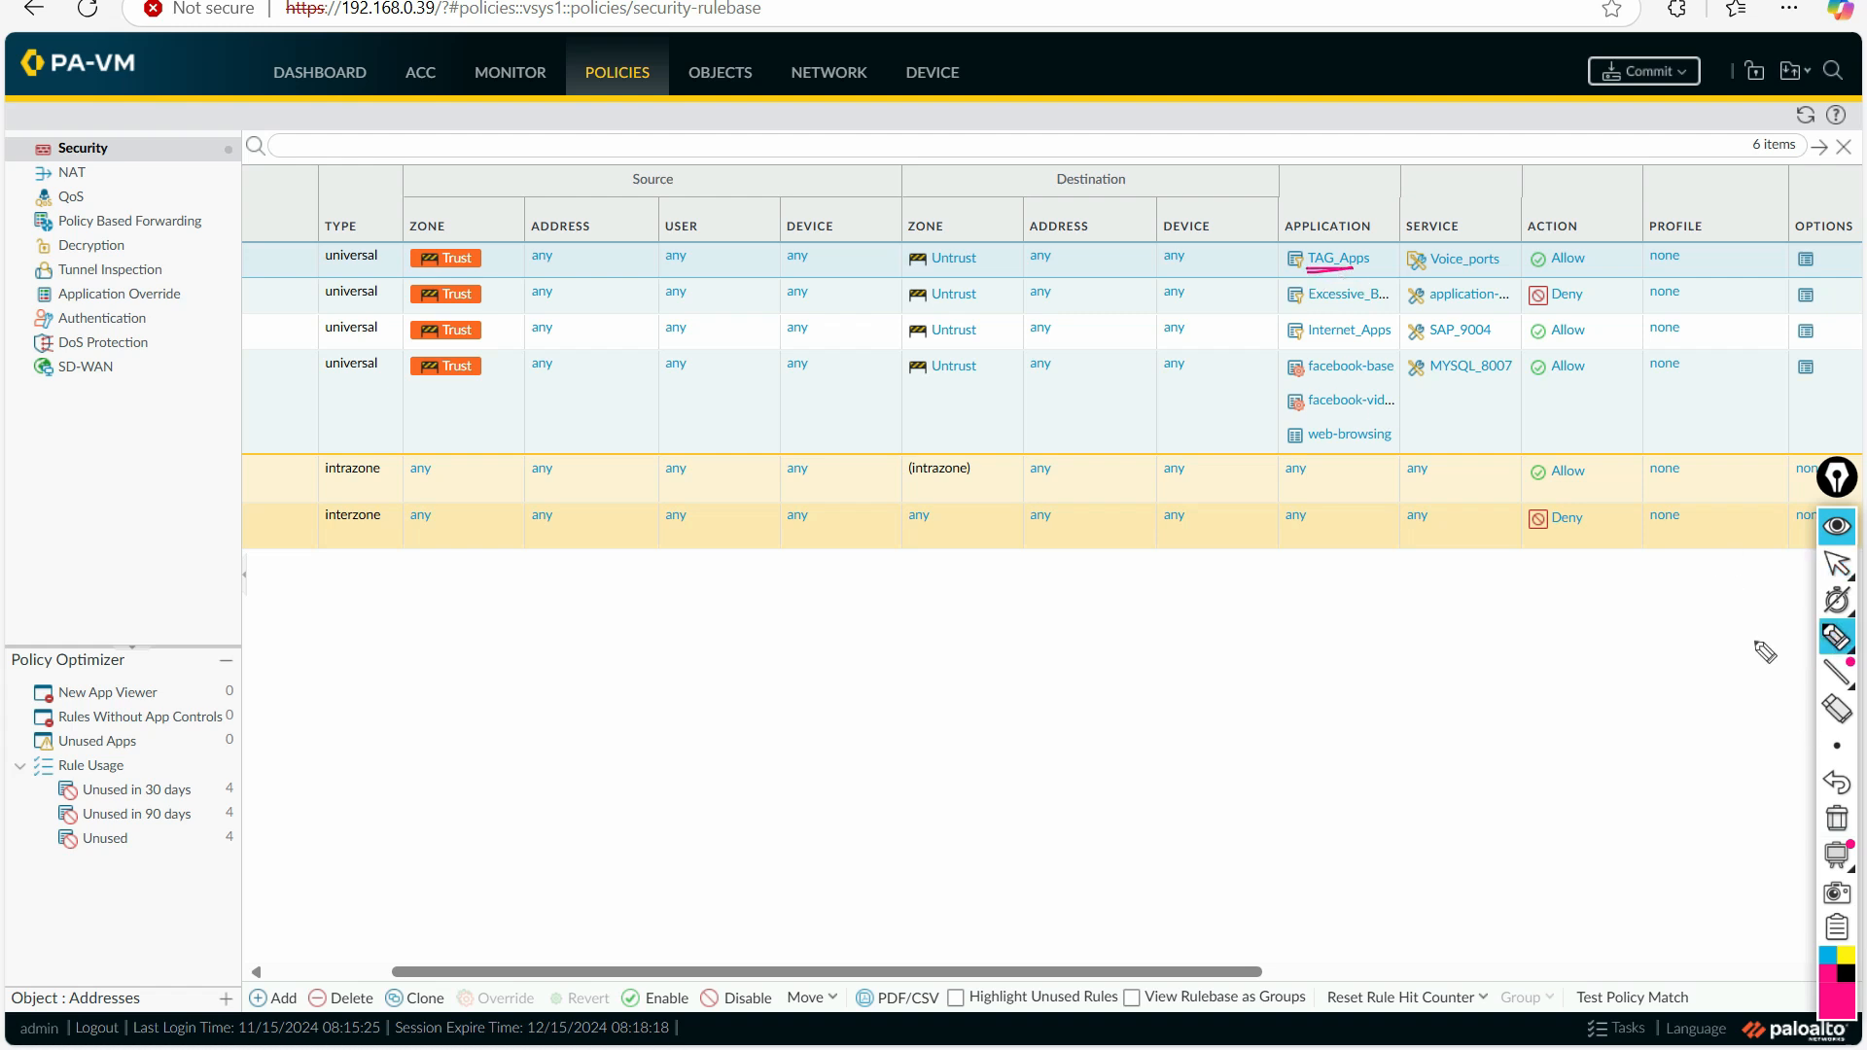
mouse_move(1838, 613)
click(1837, 562)
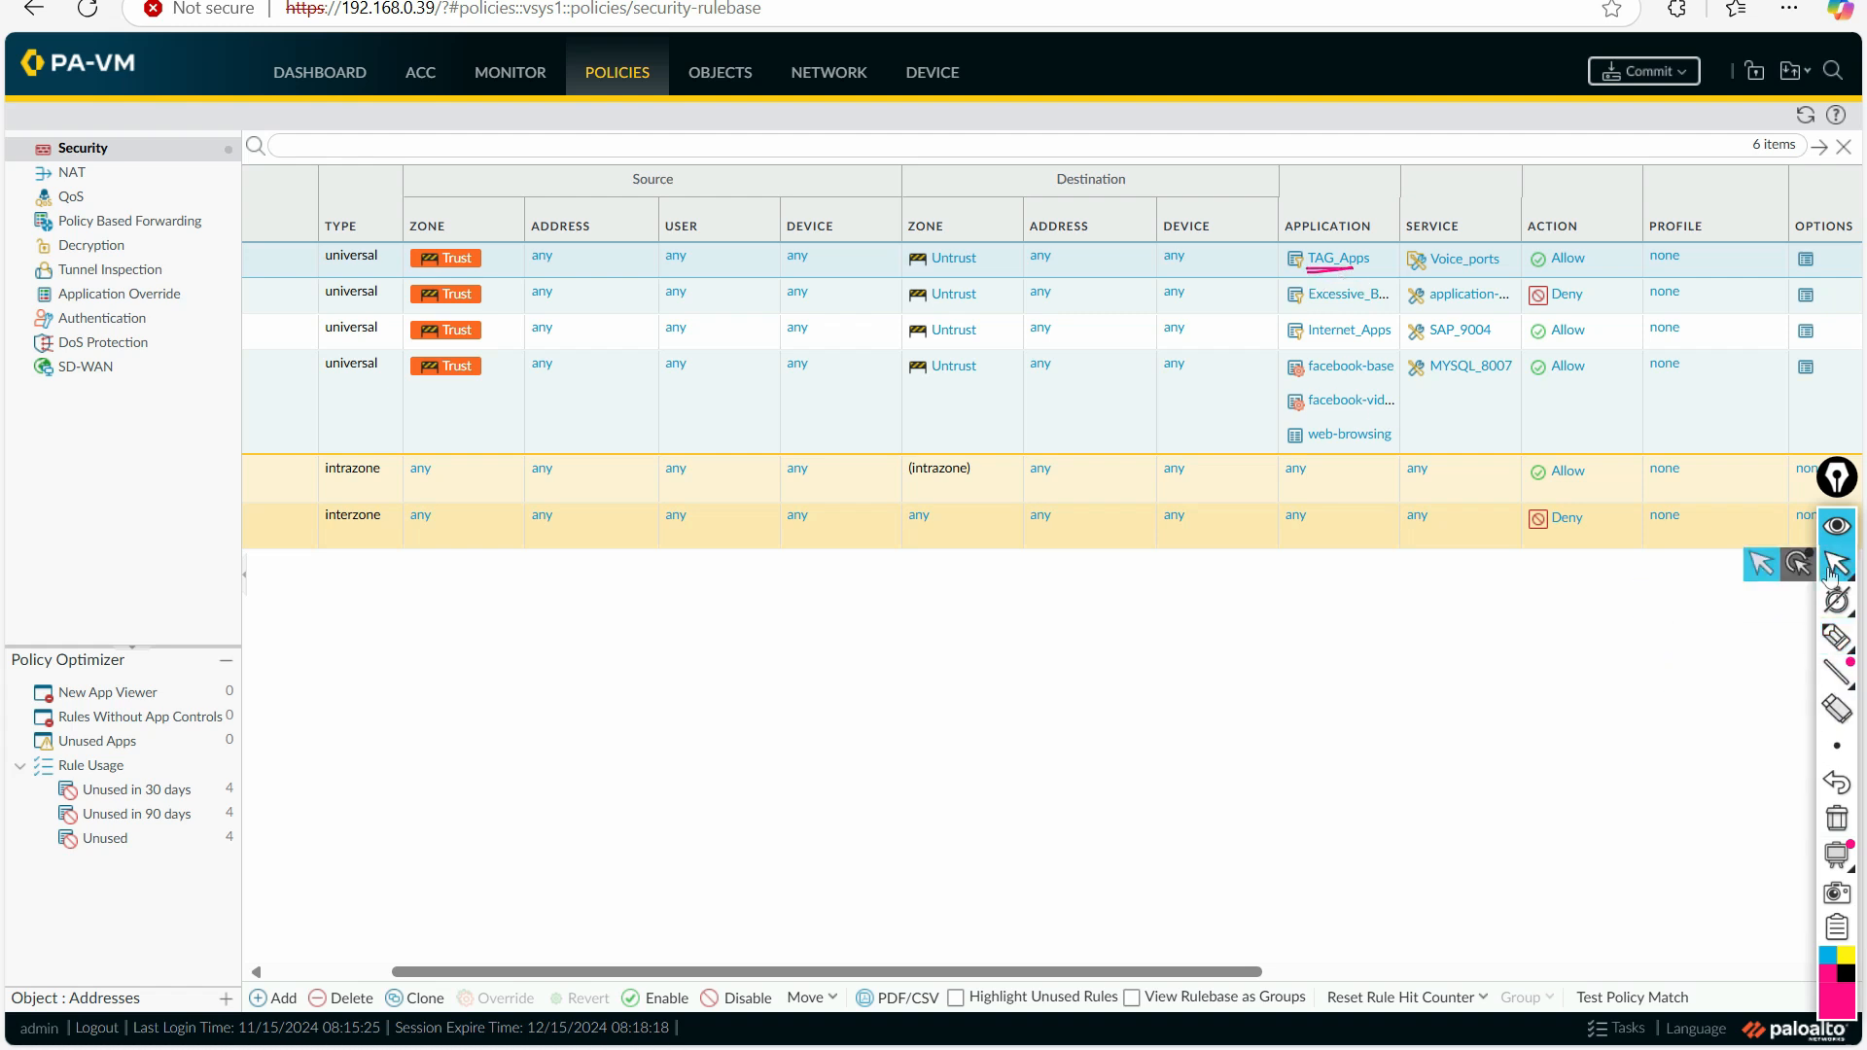
Step: Open the firewall's application group objects with the pen marking cleared, checking the Application groups slide in PowerPoint once more before returning
click(717, 76)
click(123, 352)
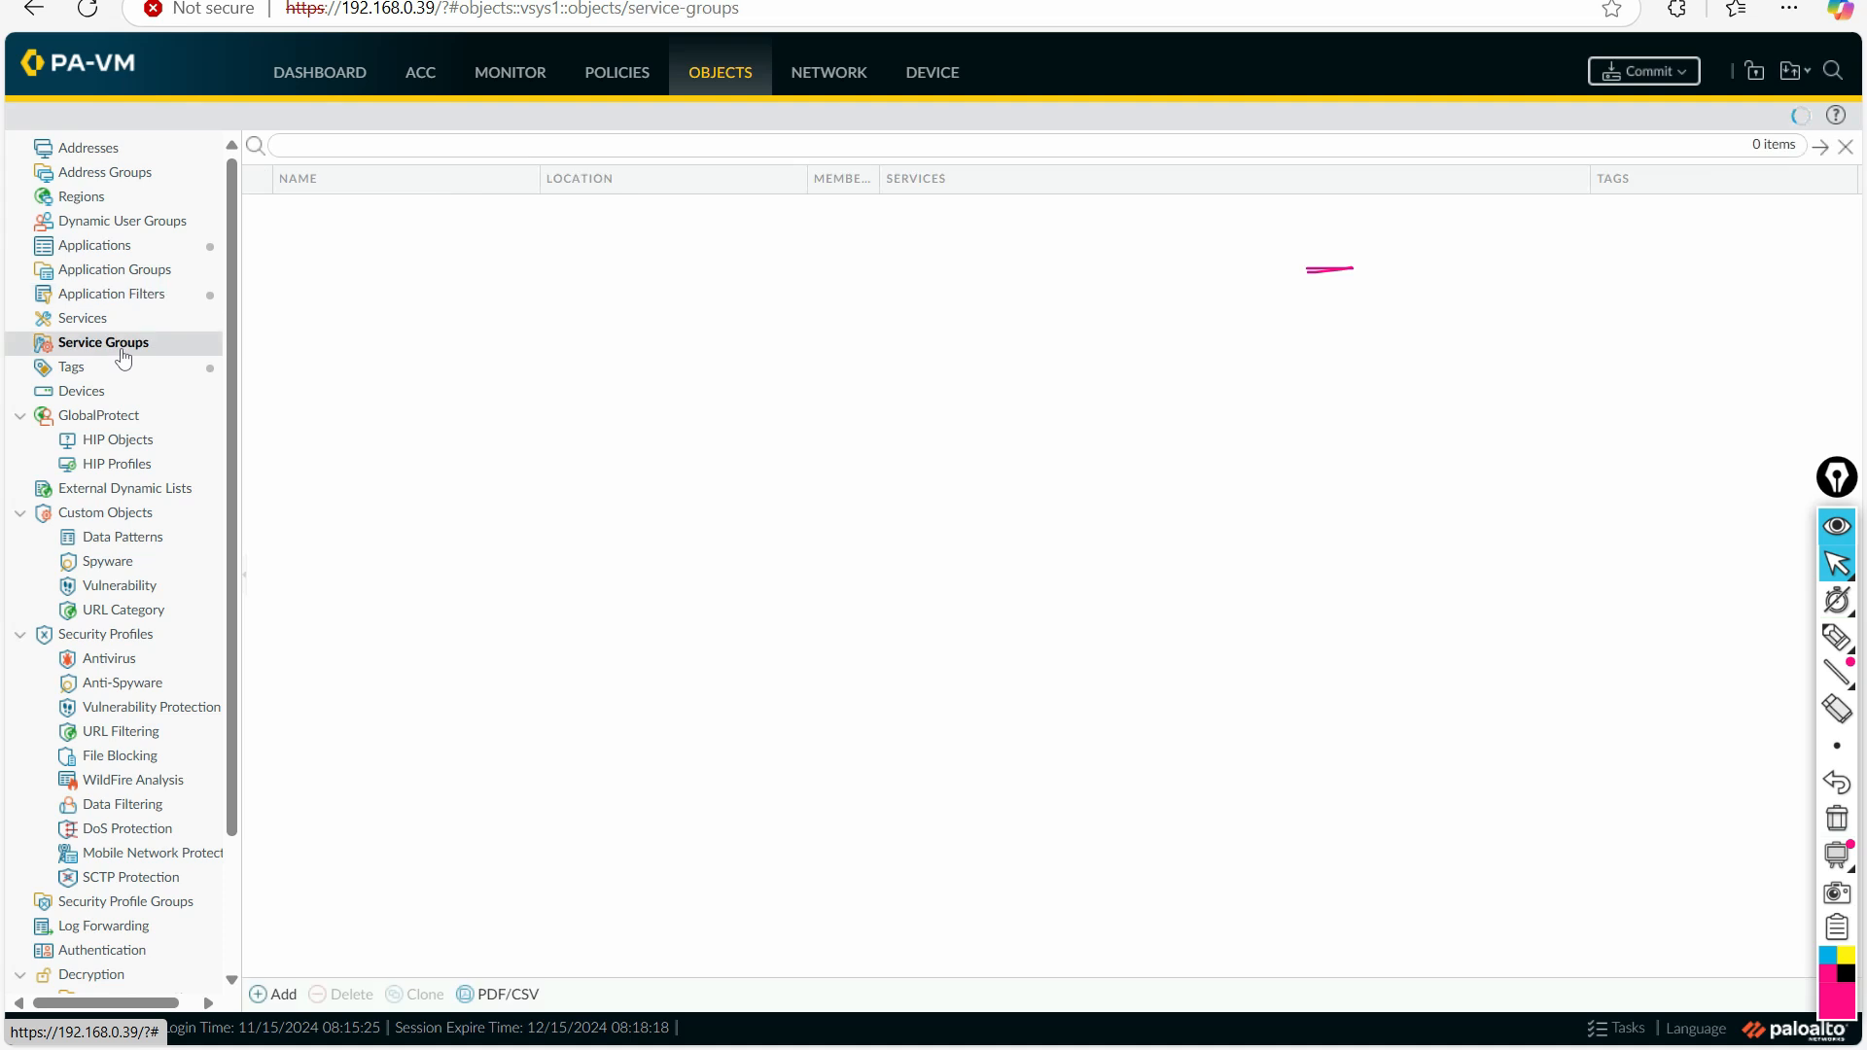
click(131, 272)
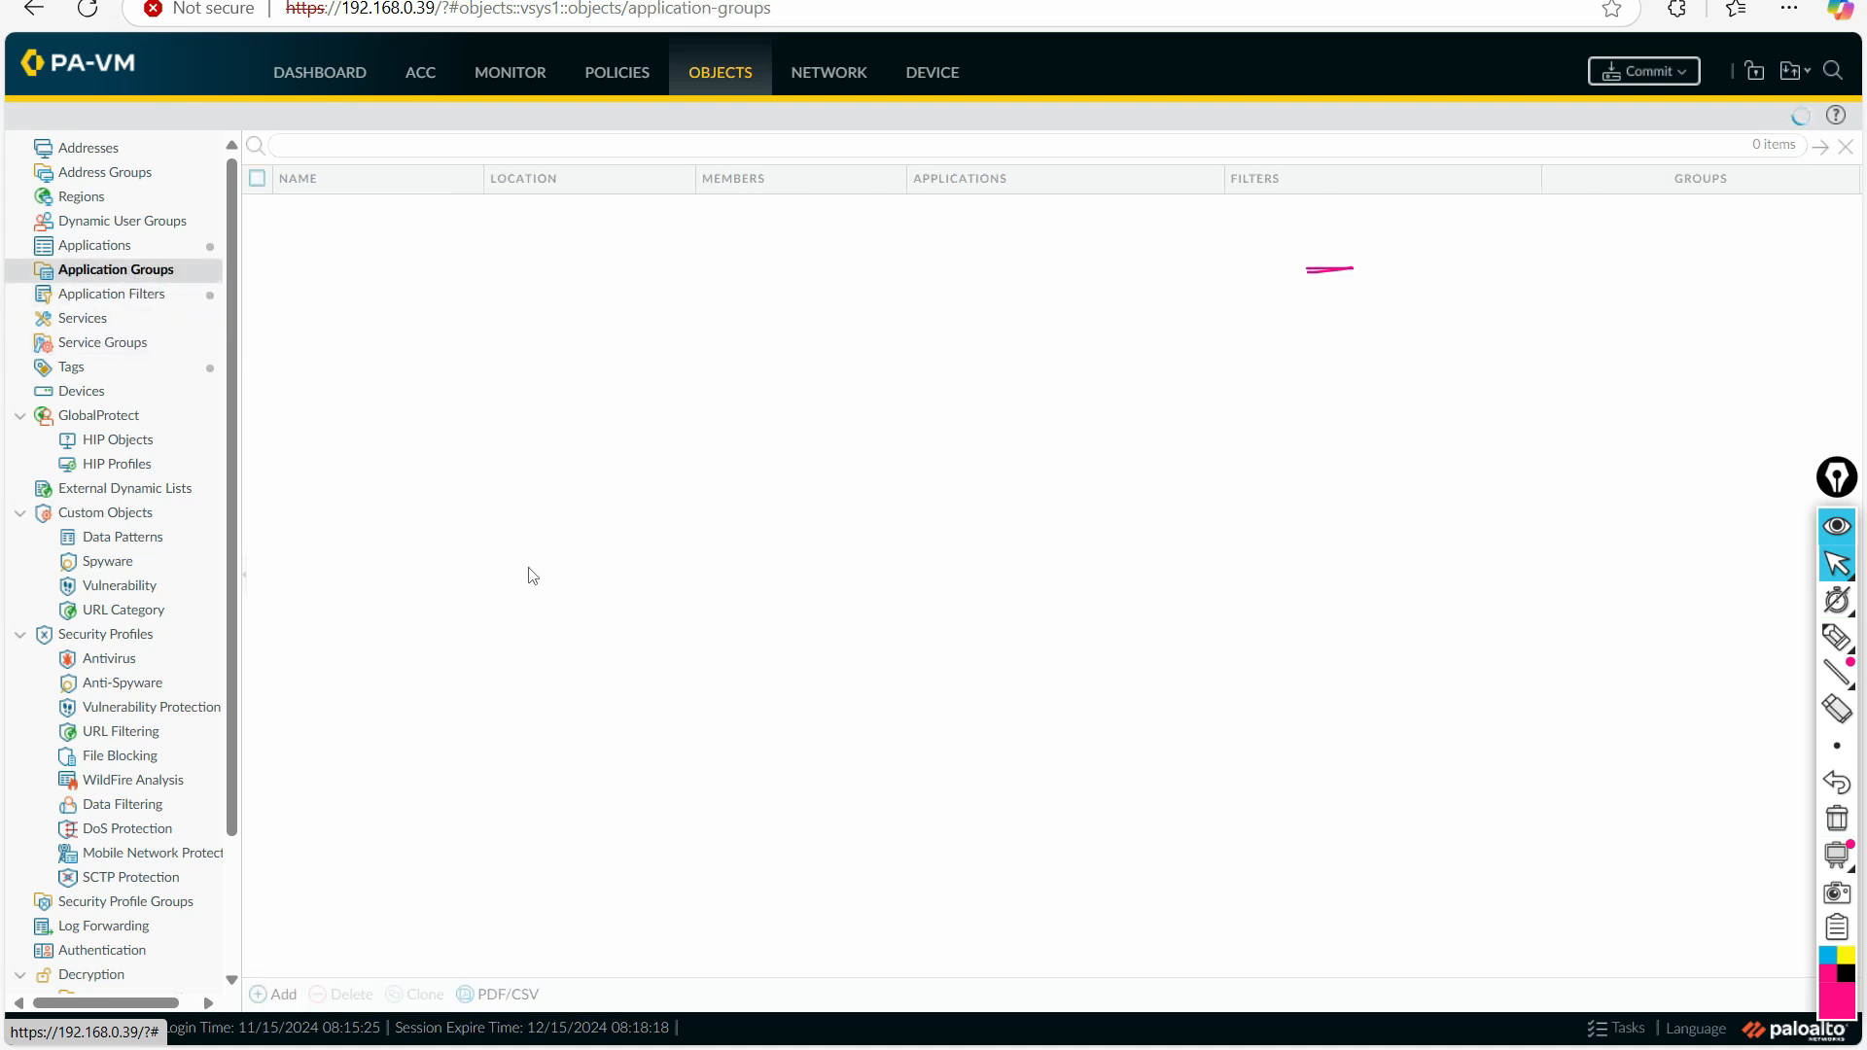
click(1847, 820)
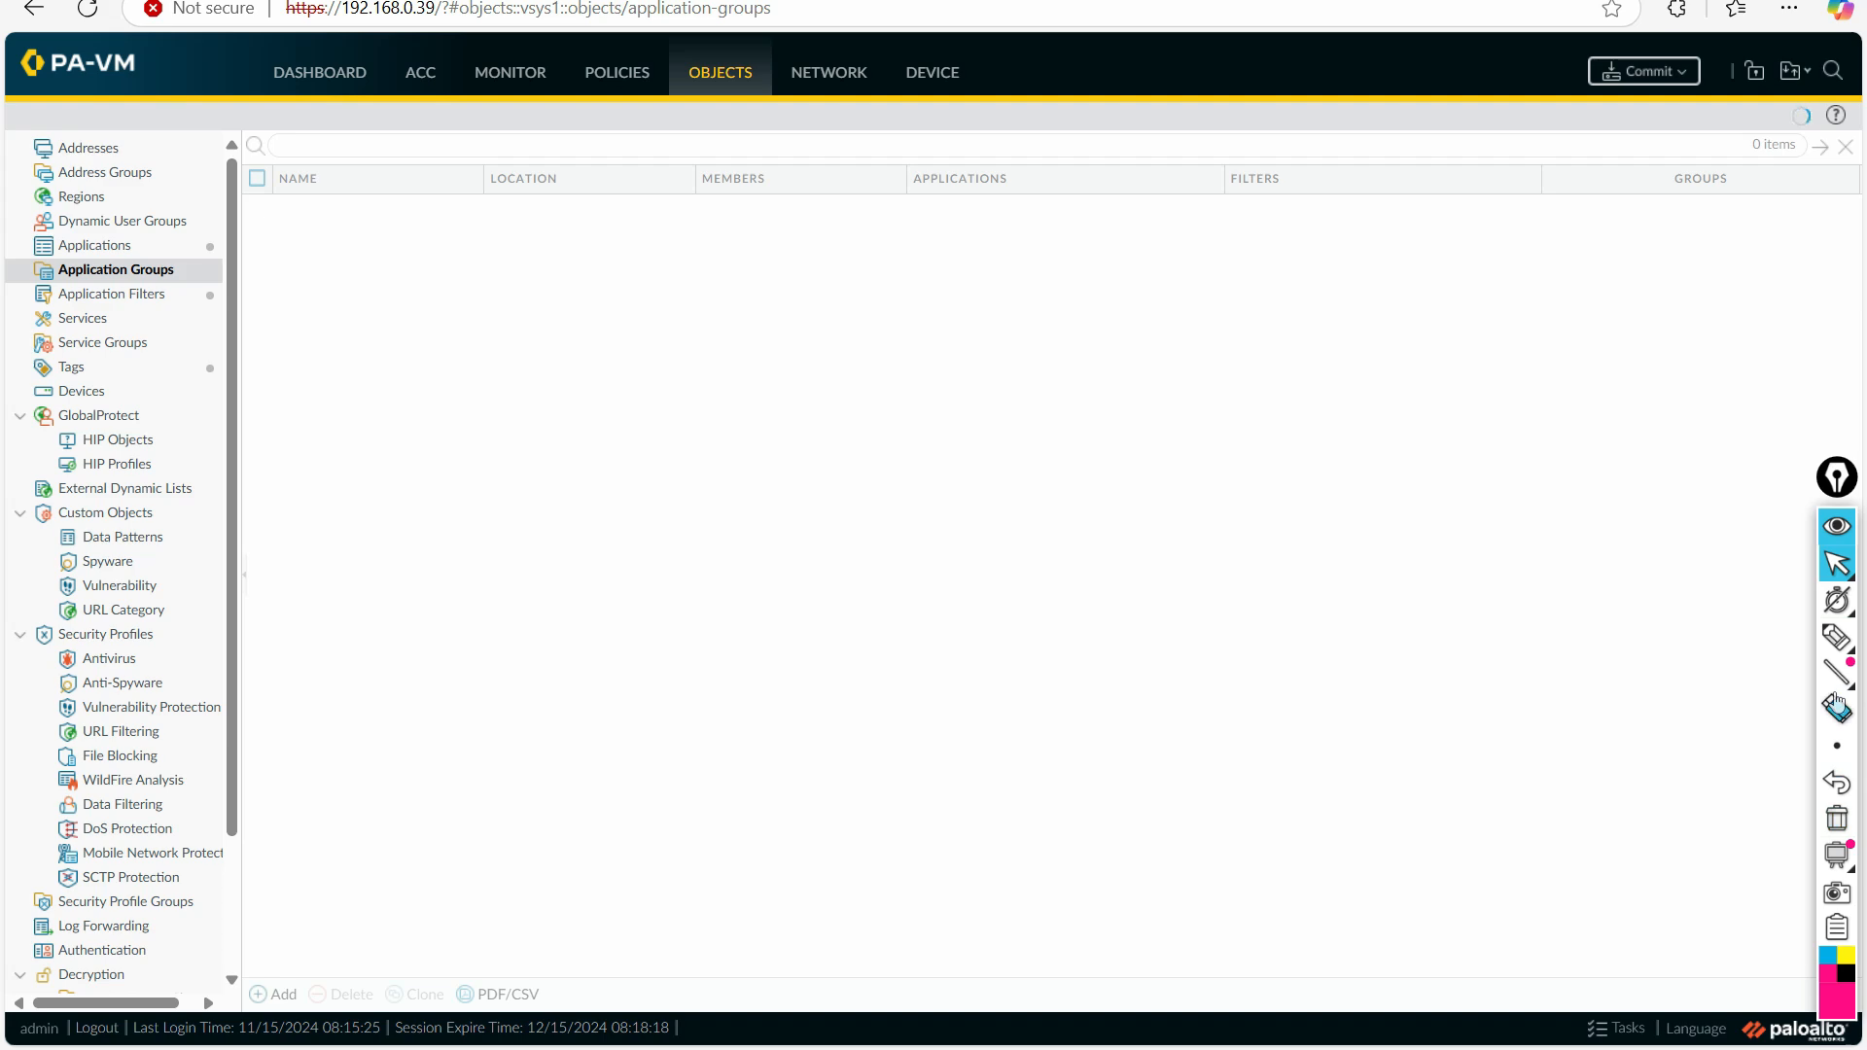
key(alt+Tab)
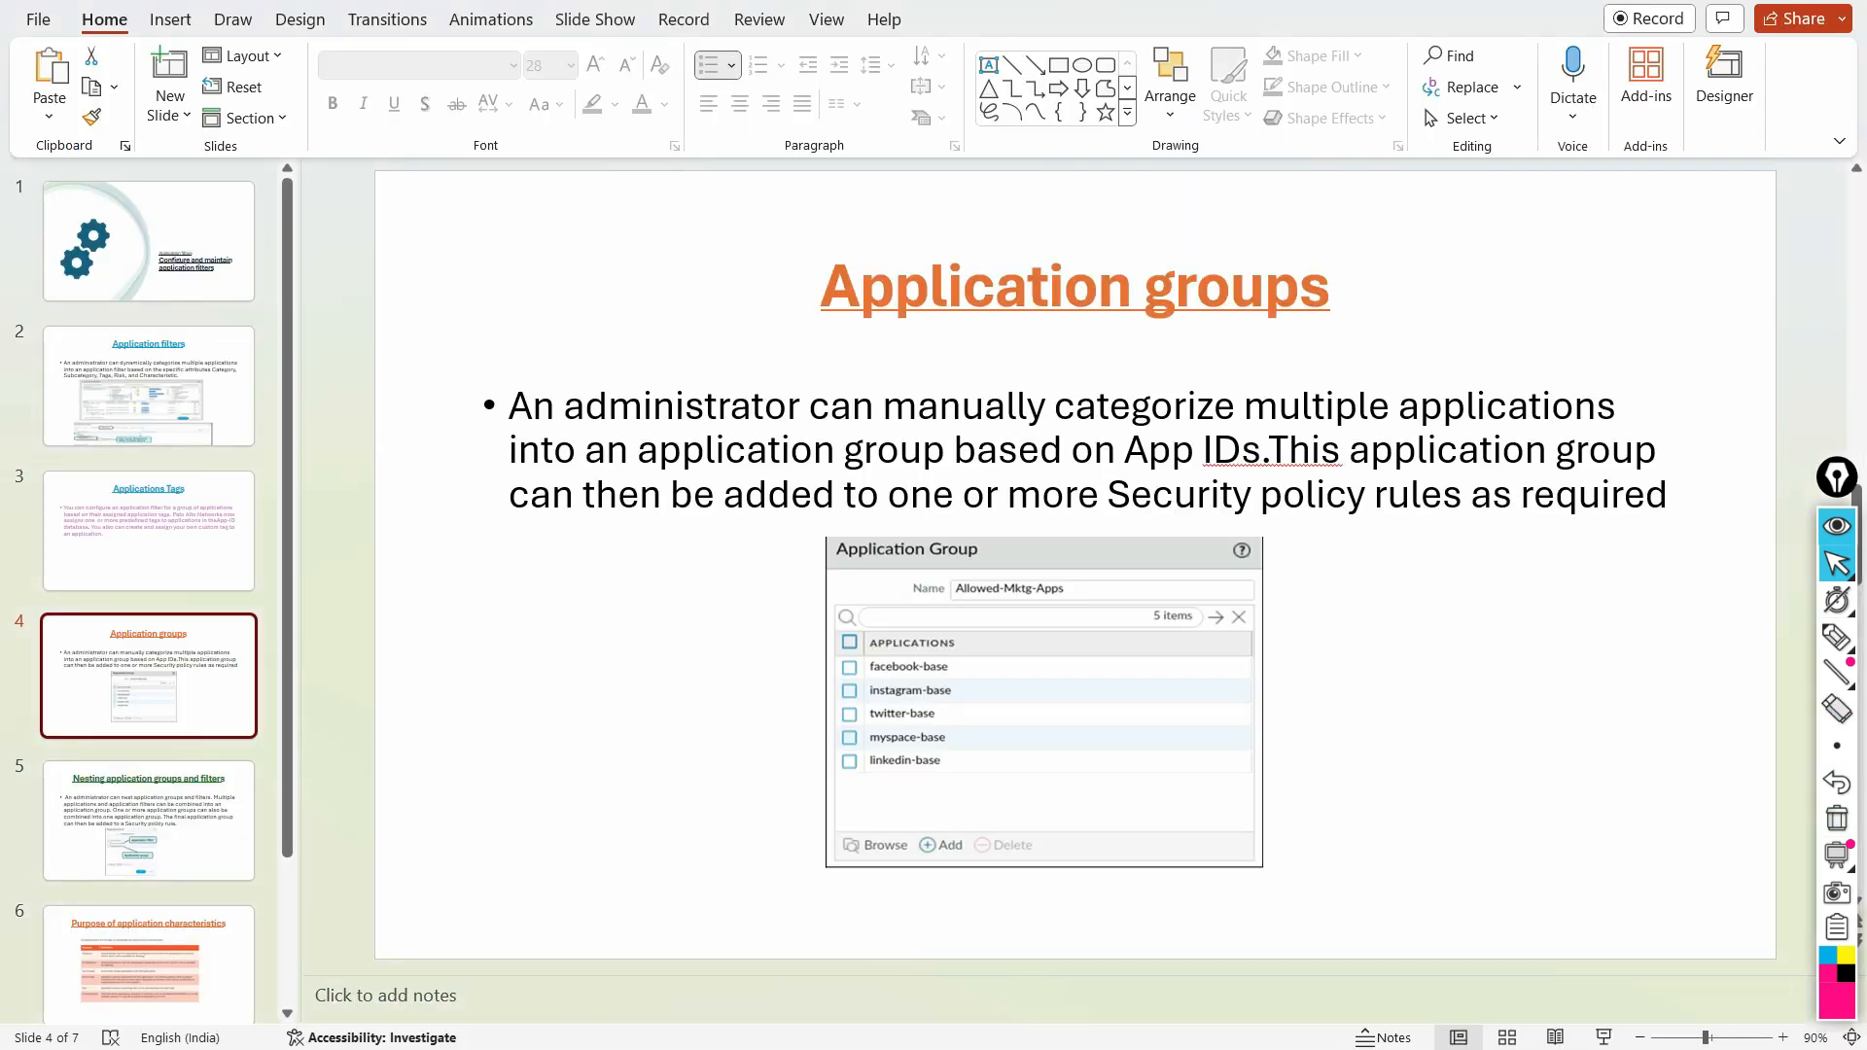
key(alt+Tab)
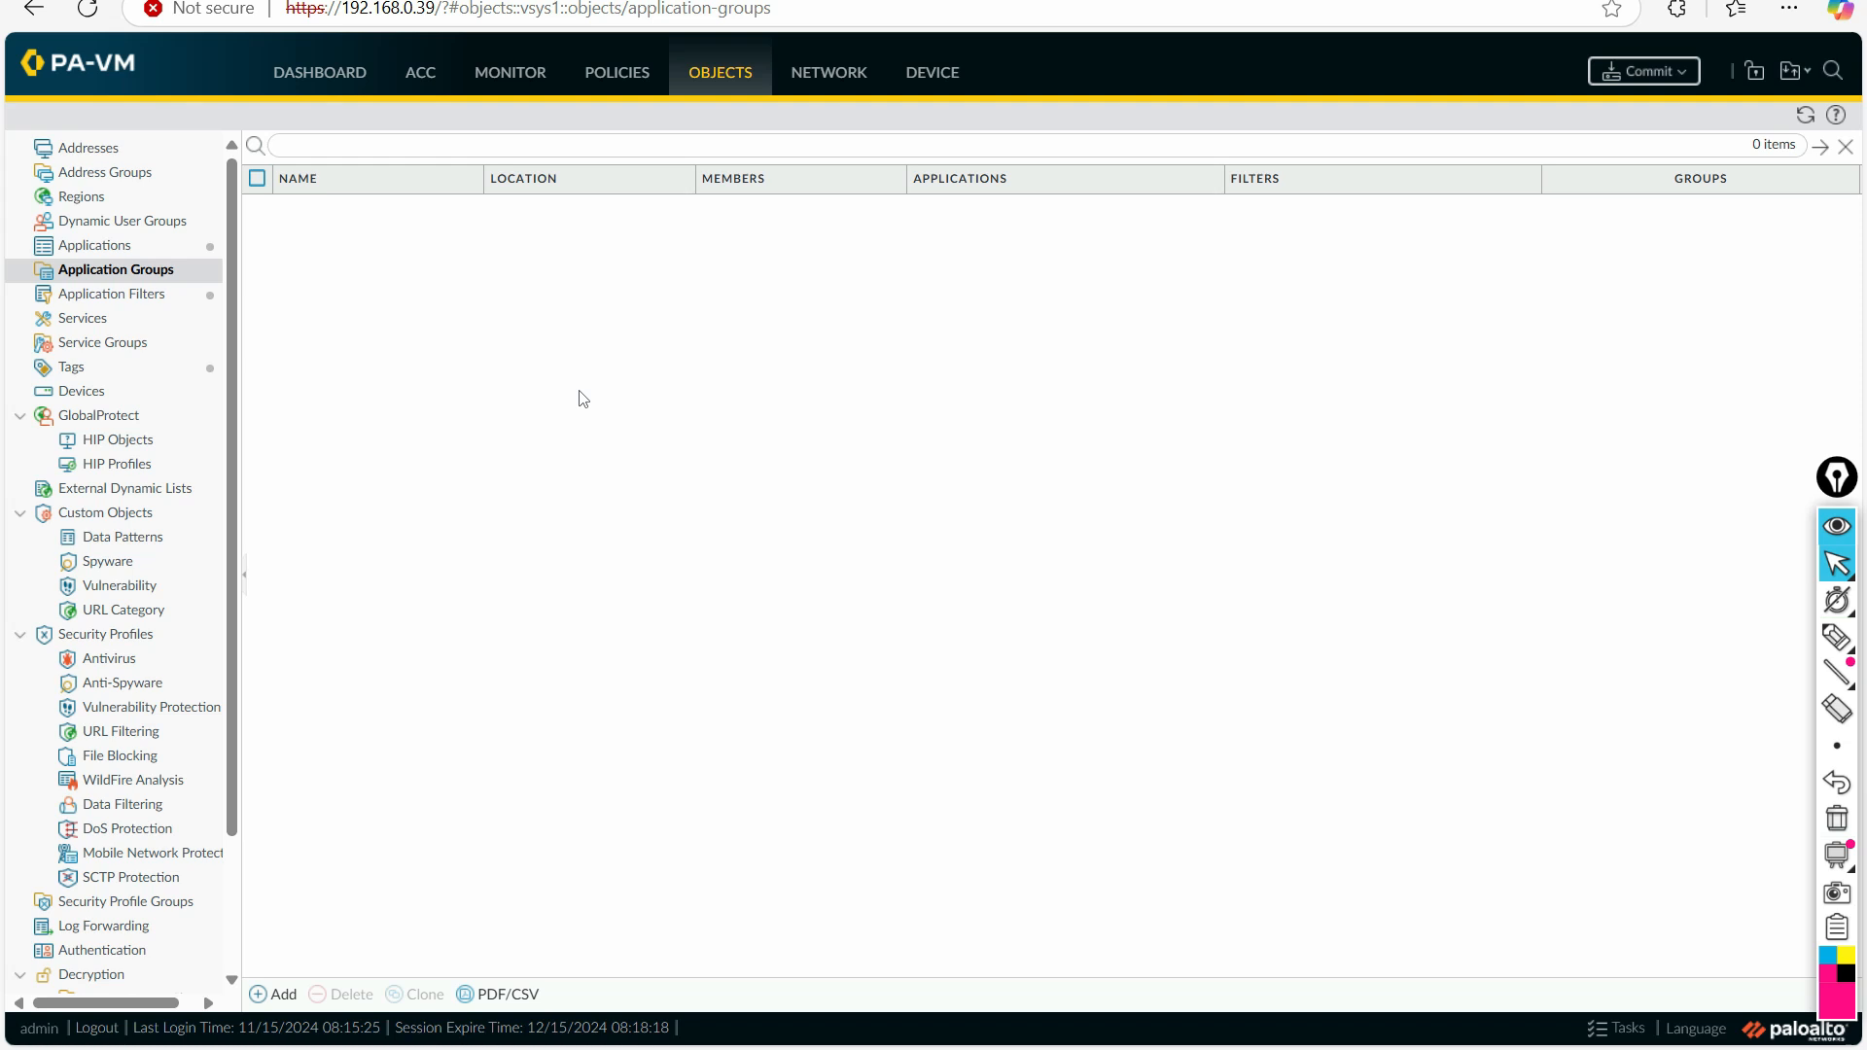
Step: Start a new application group and name it Internet_Apps
click(260, 994)
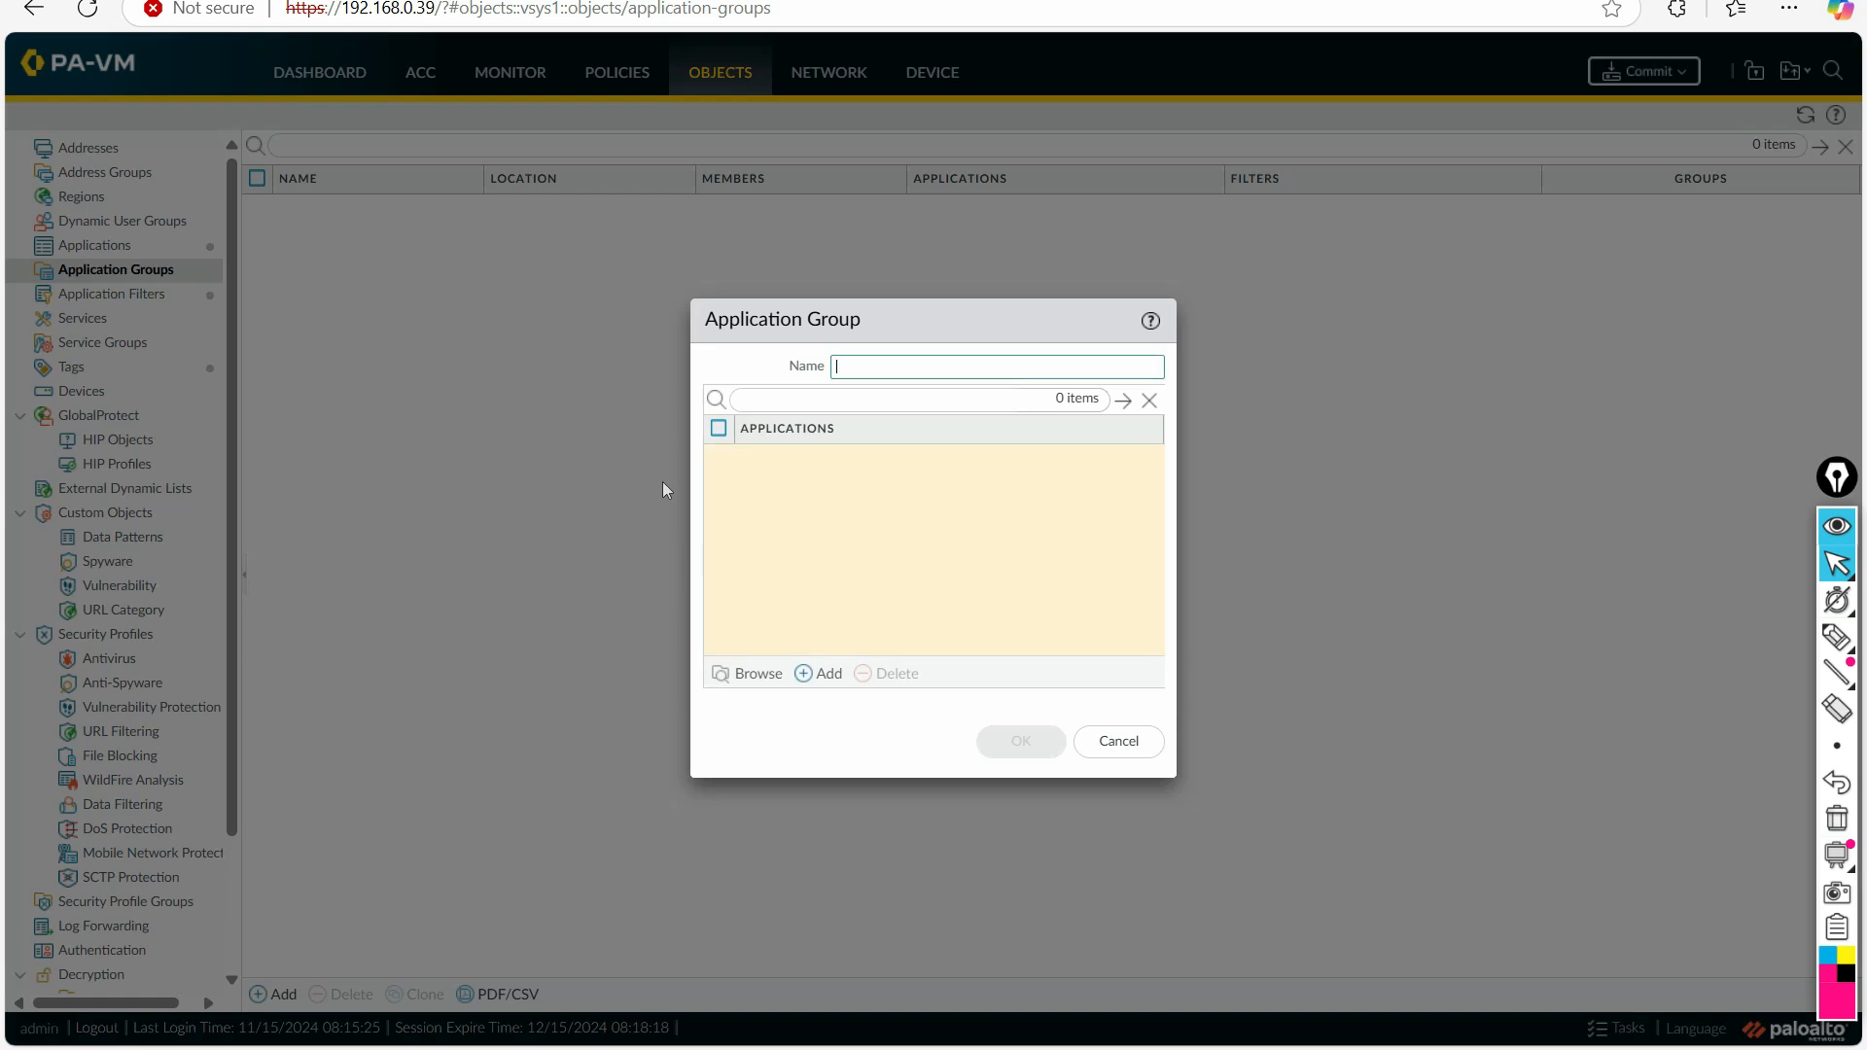
click(849, 367)
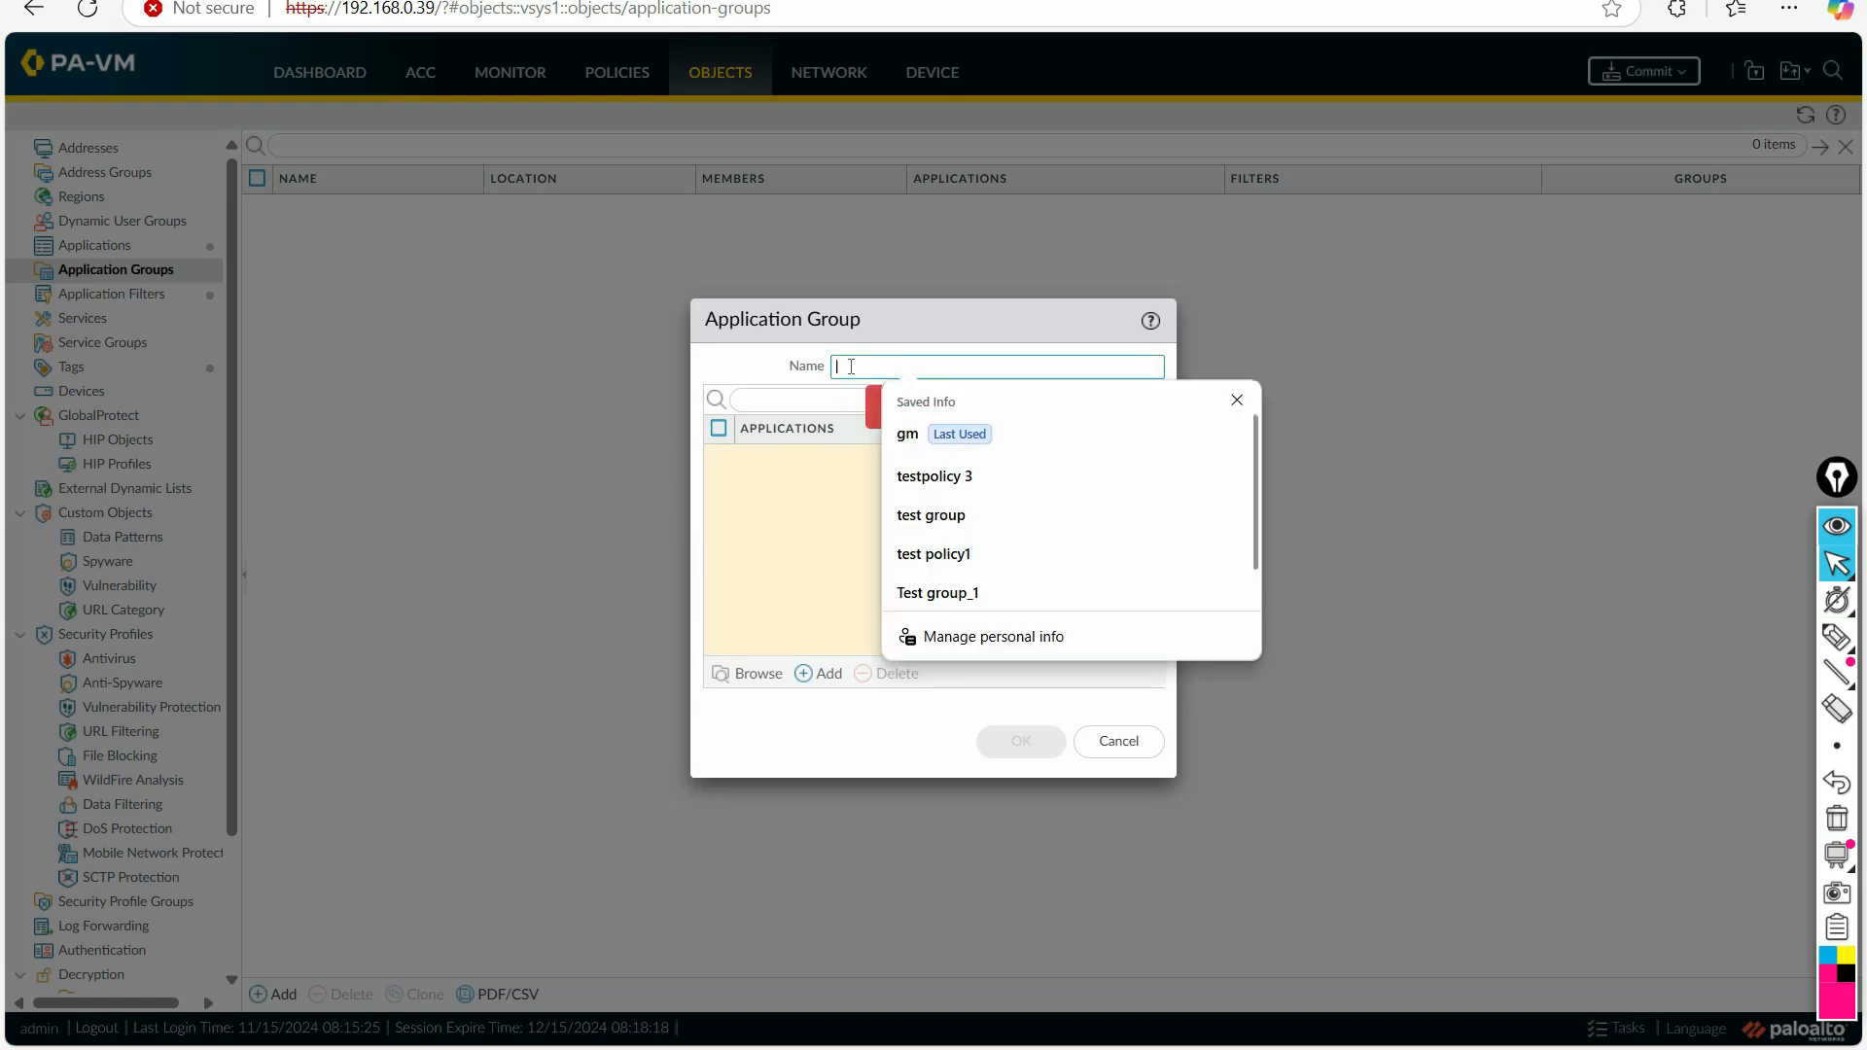
text(I)
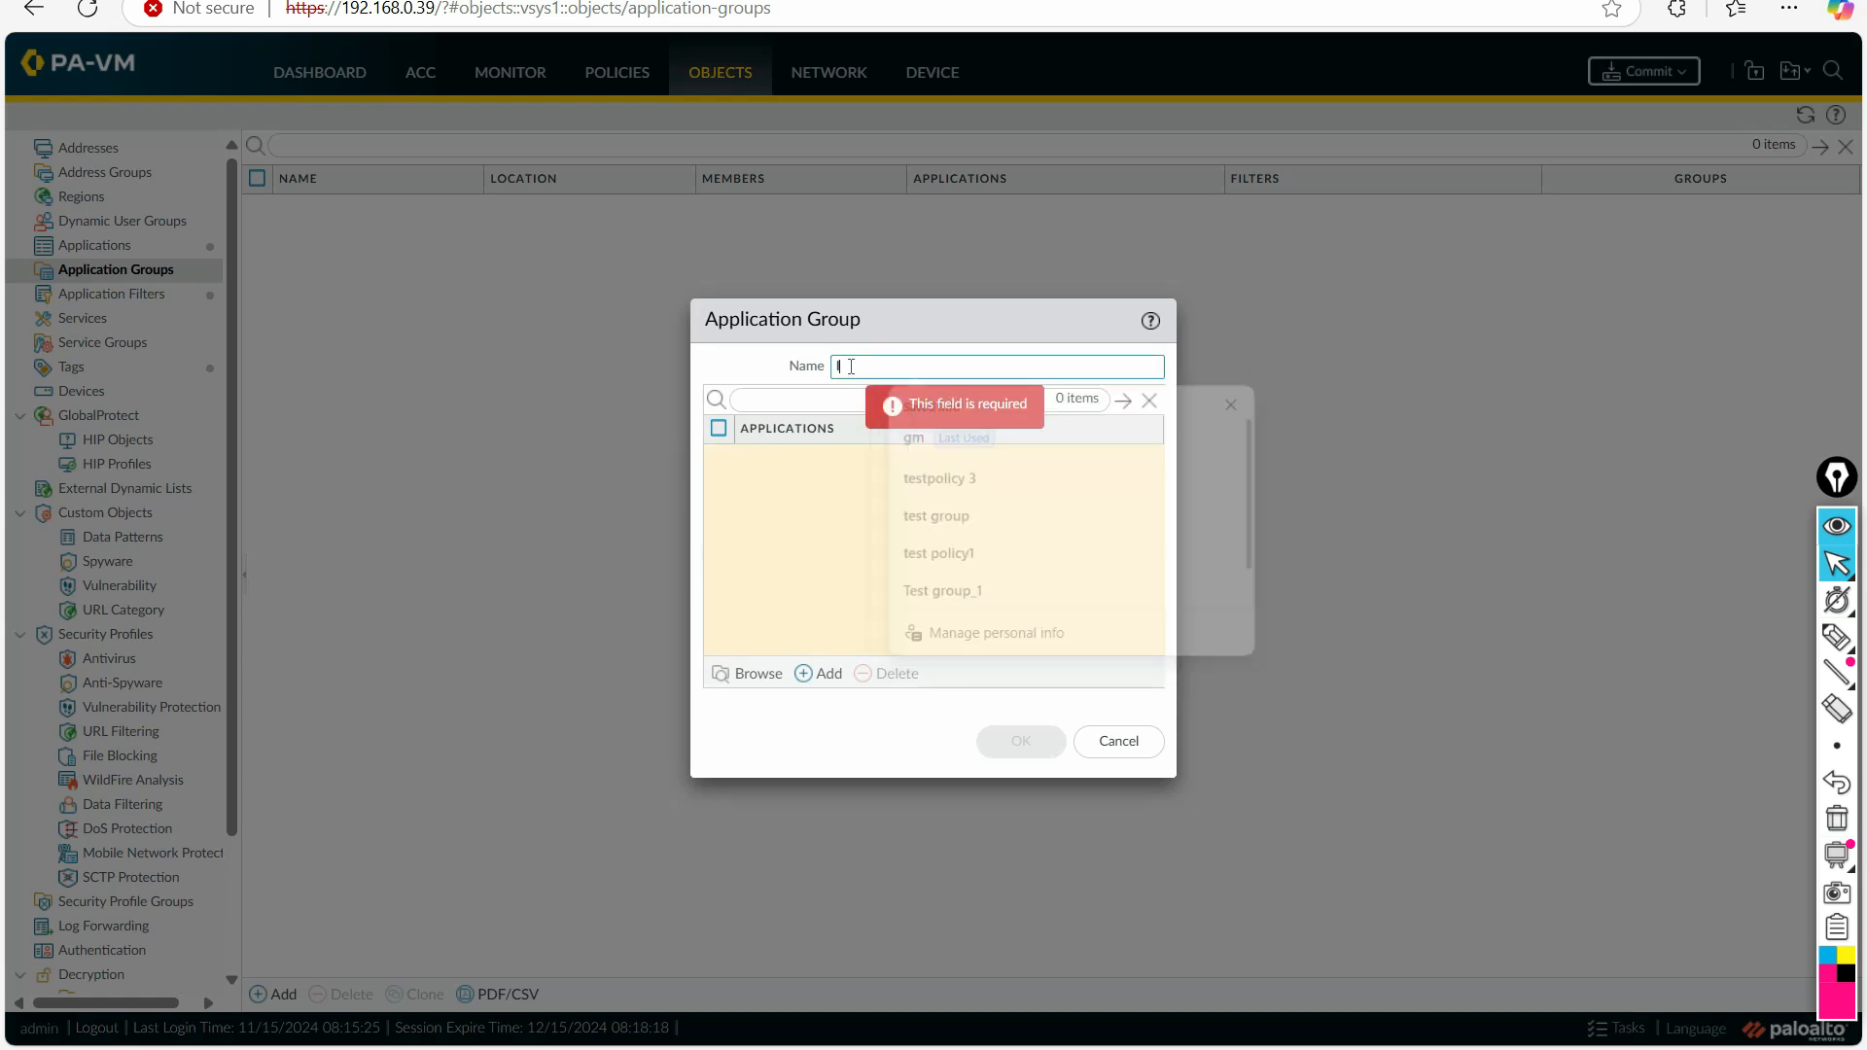
text(nternet)
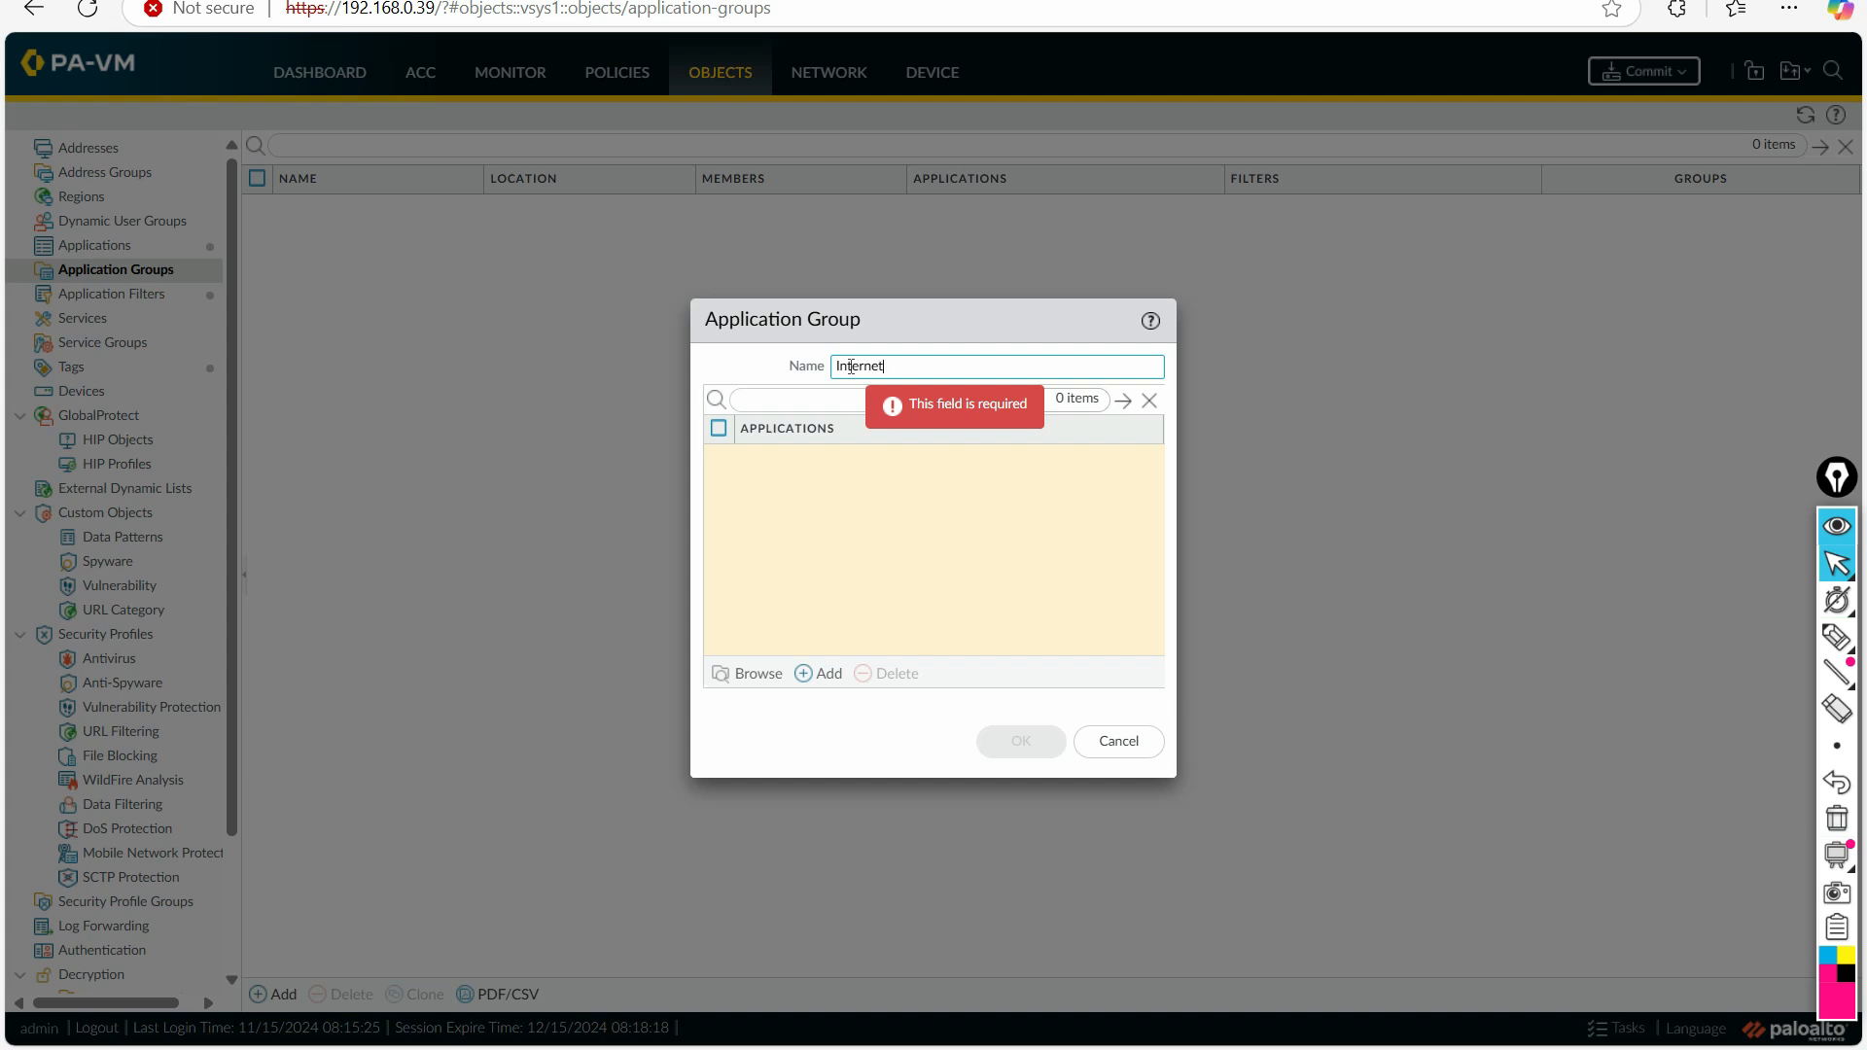
text(_Apps)
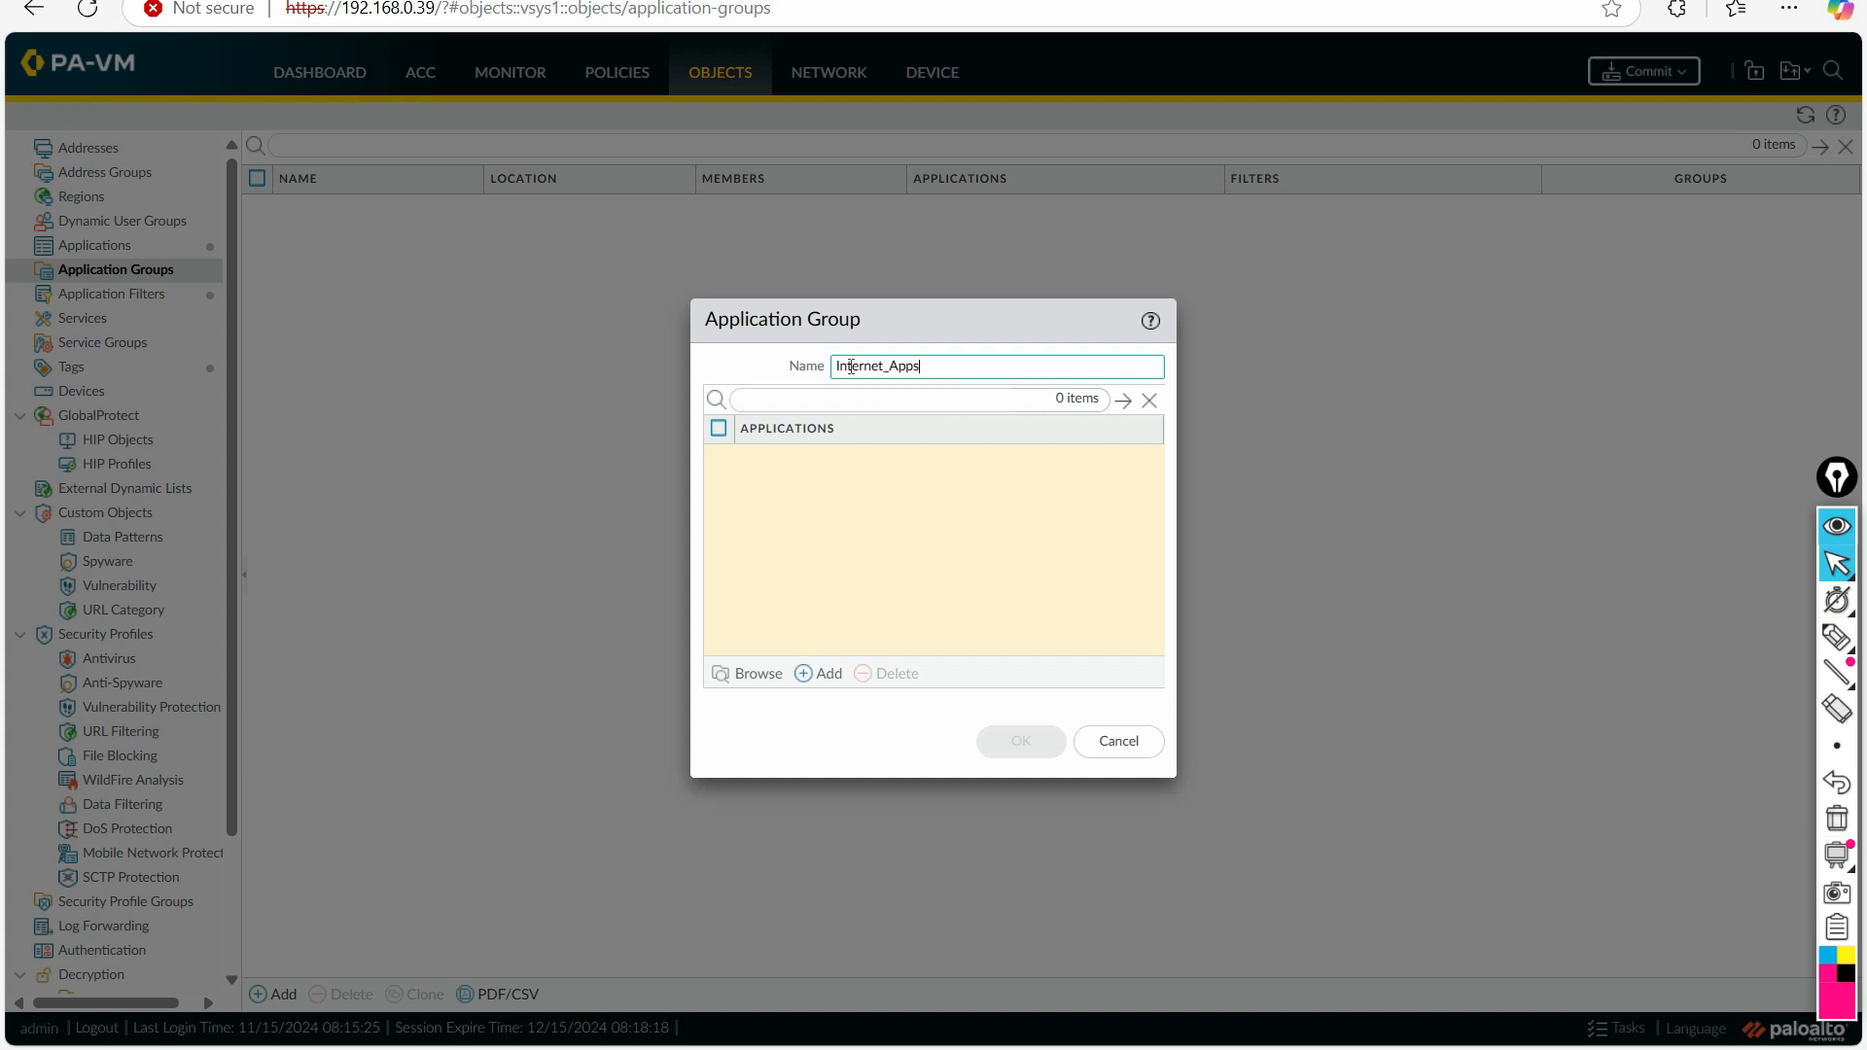
Step: Browse the applications for gmail, view the details of gmail-base, and add gmail-base to the Internet_Apps group
click(756, 676)
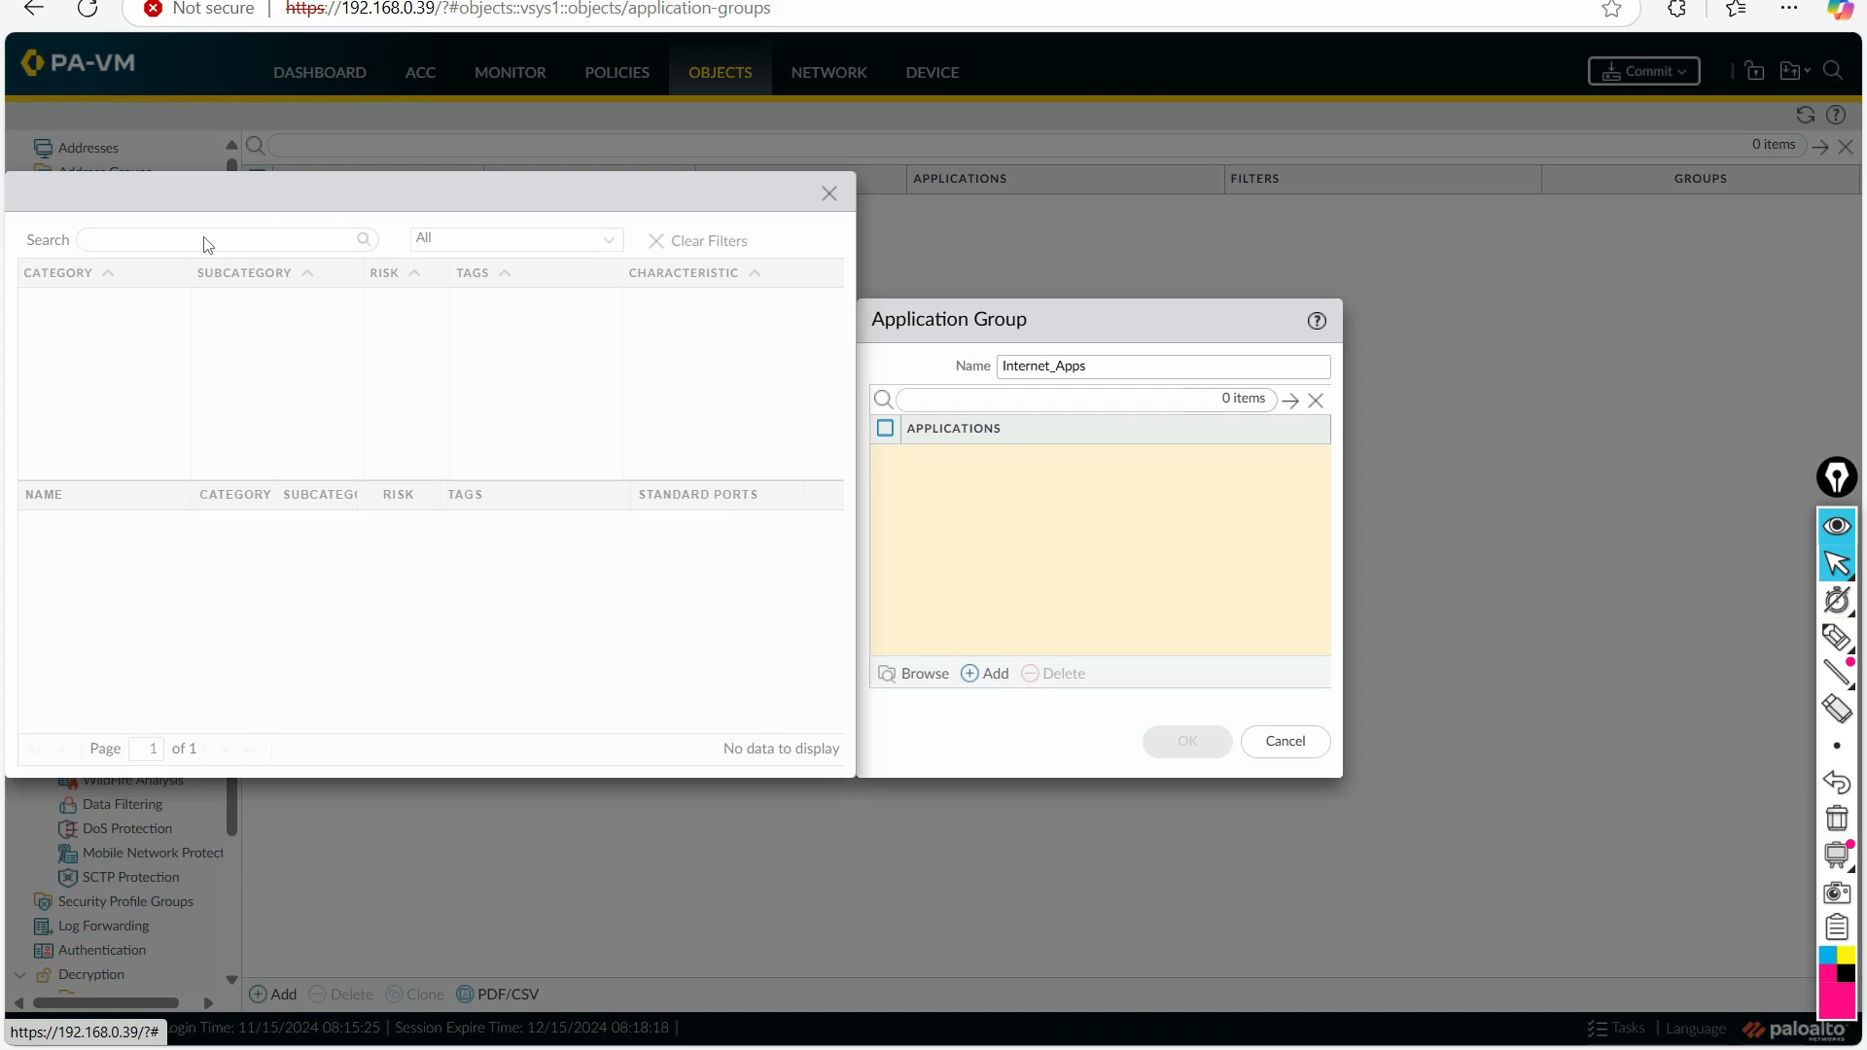
click(153, 239)
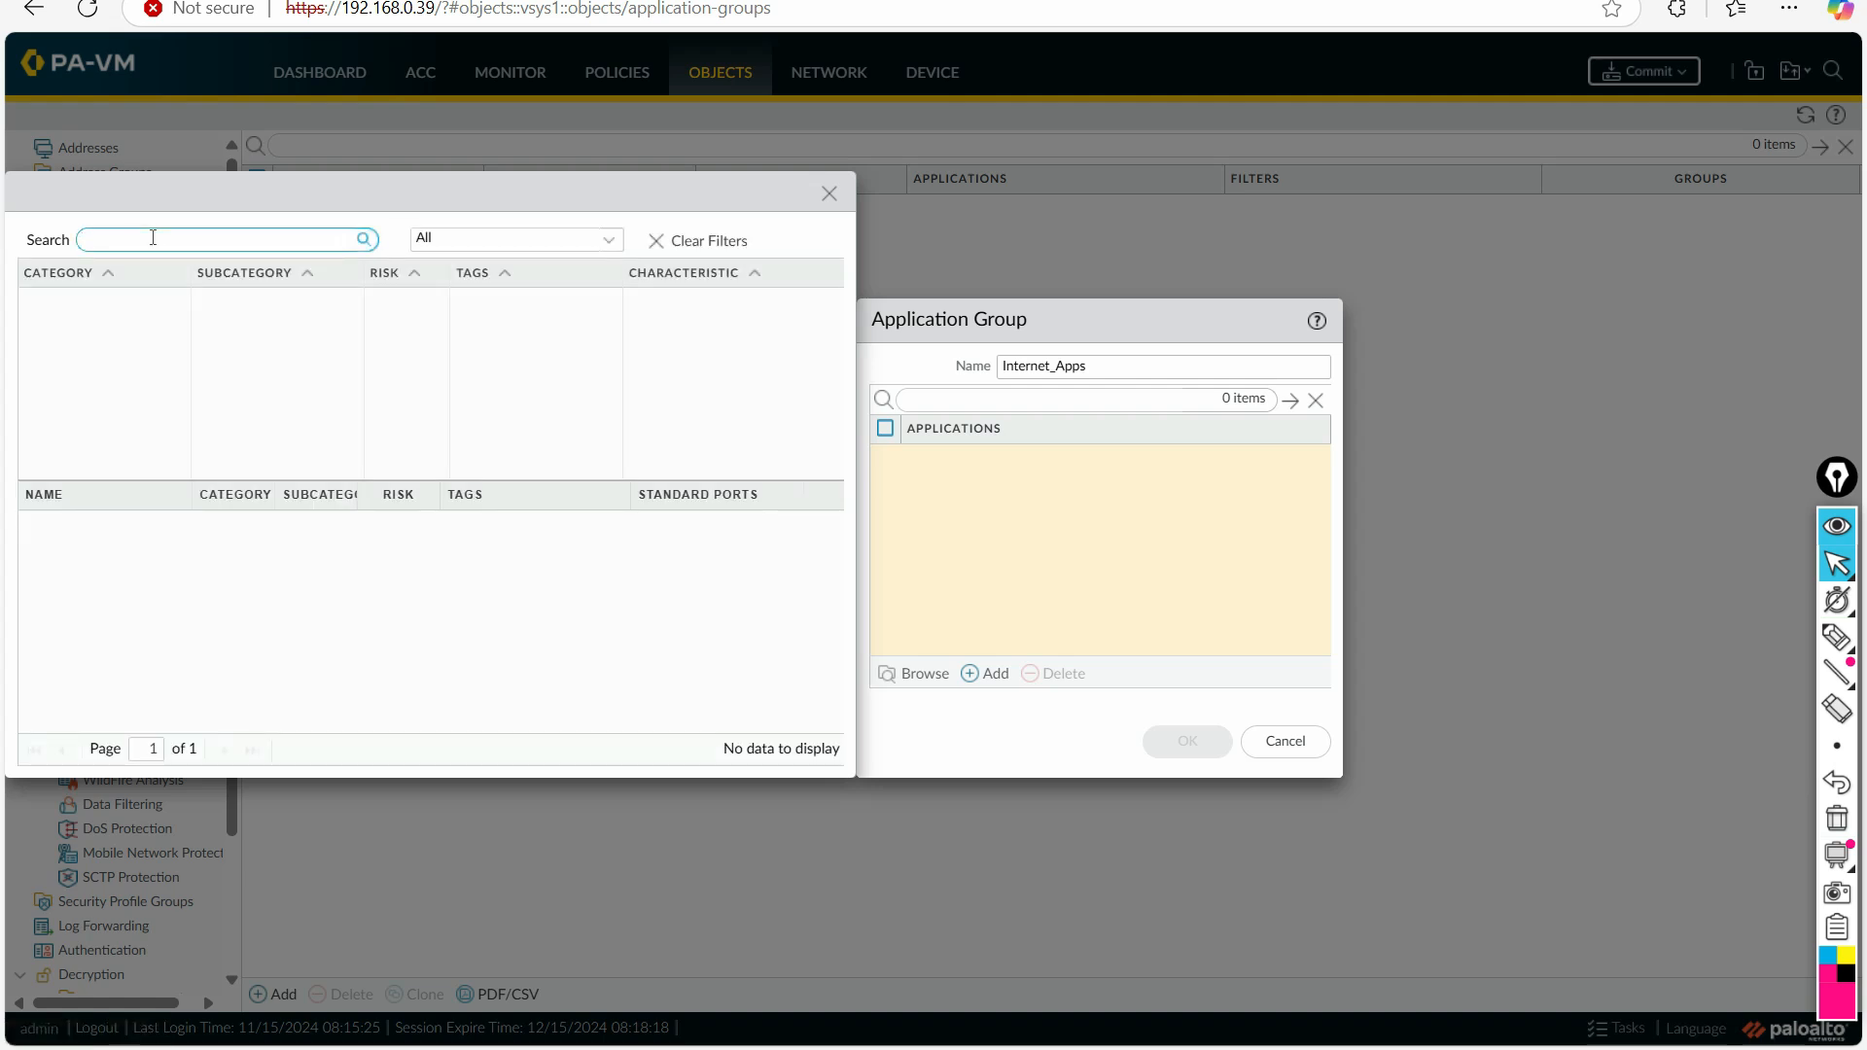
text(gmail)
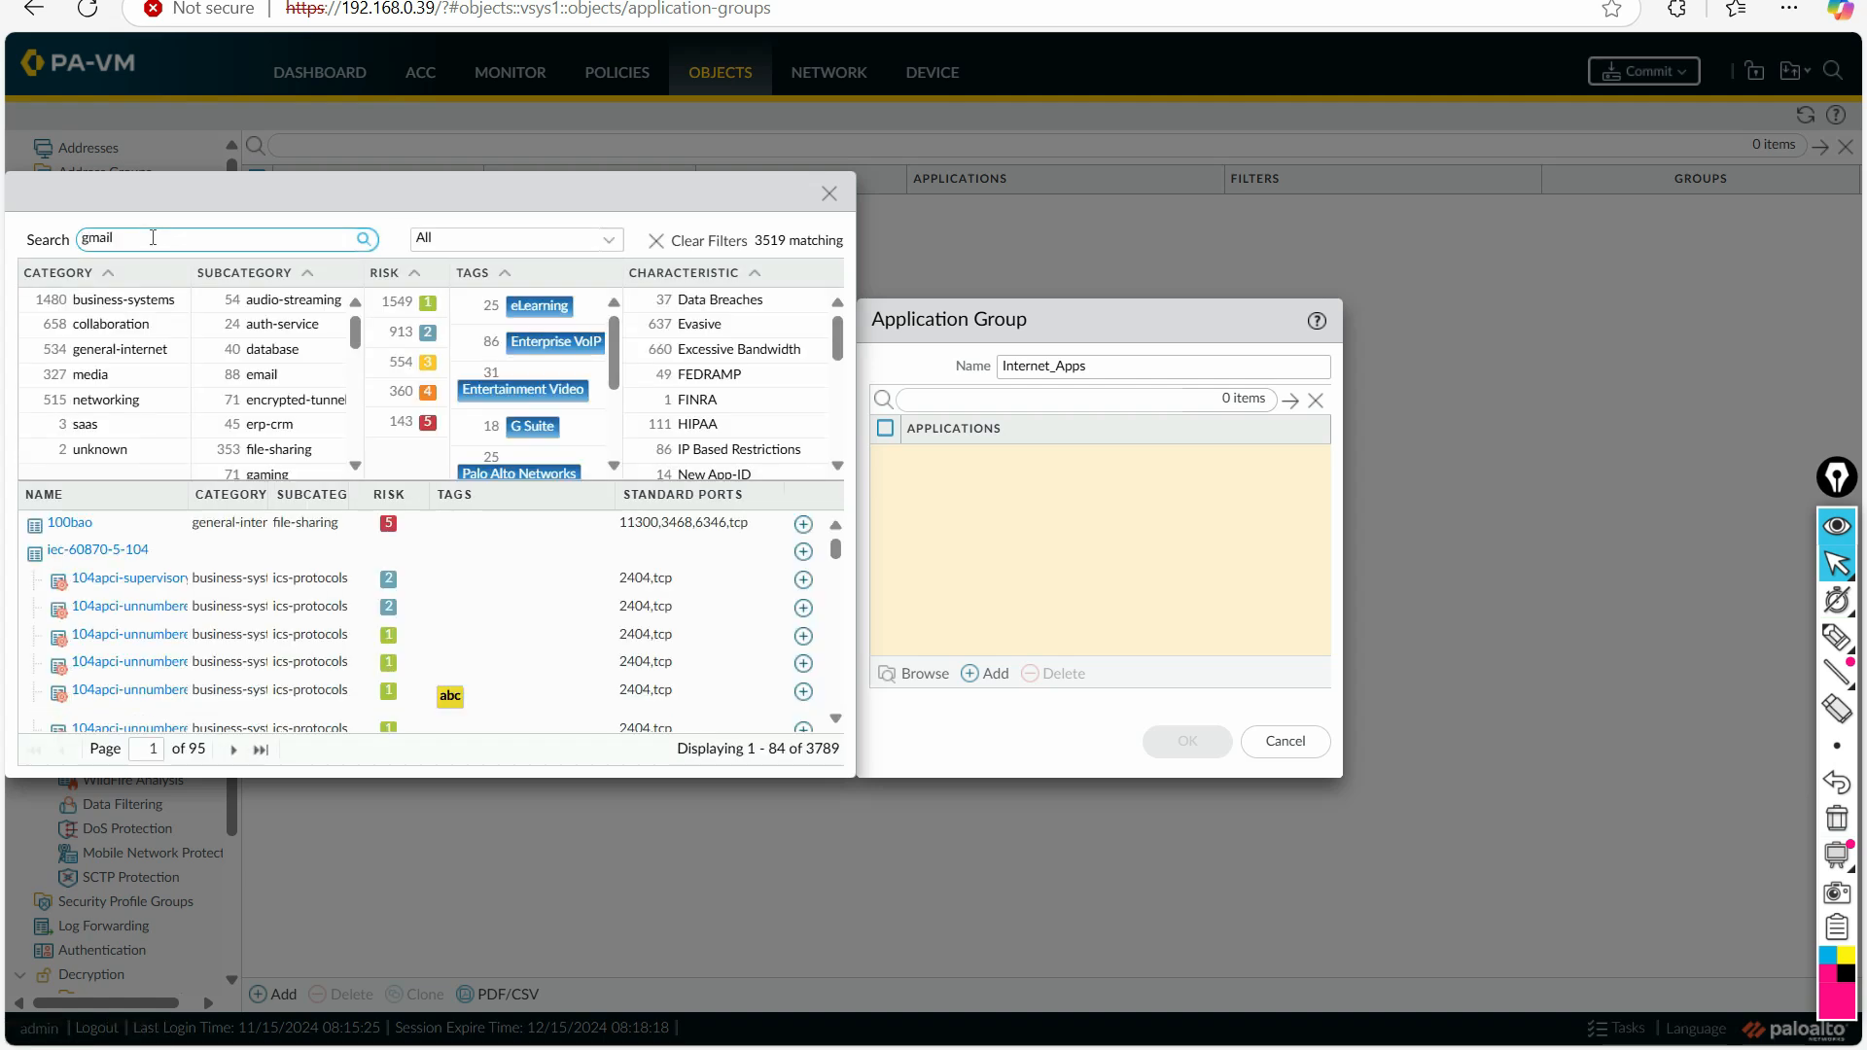
key(Return)
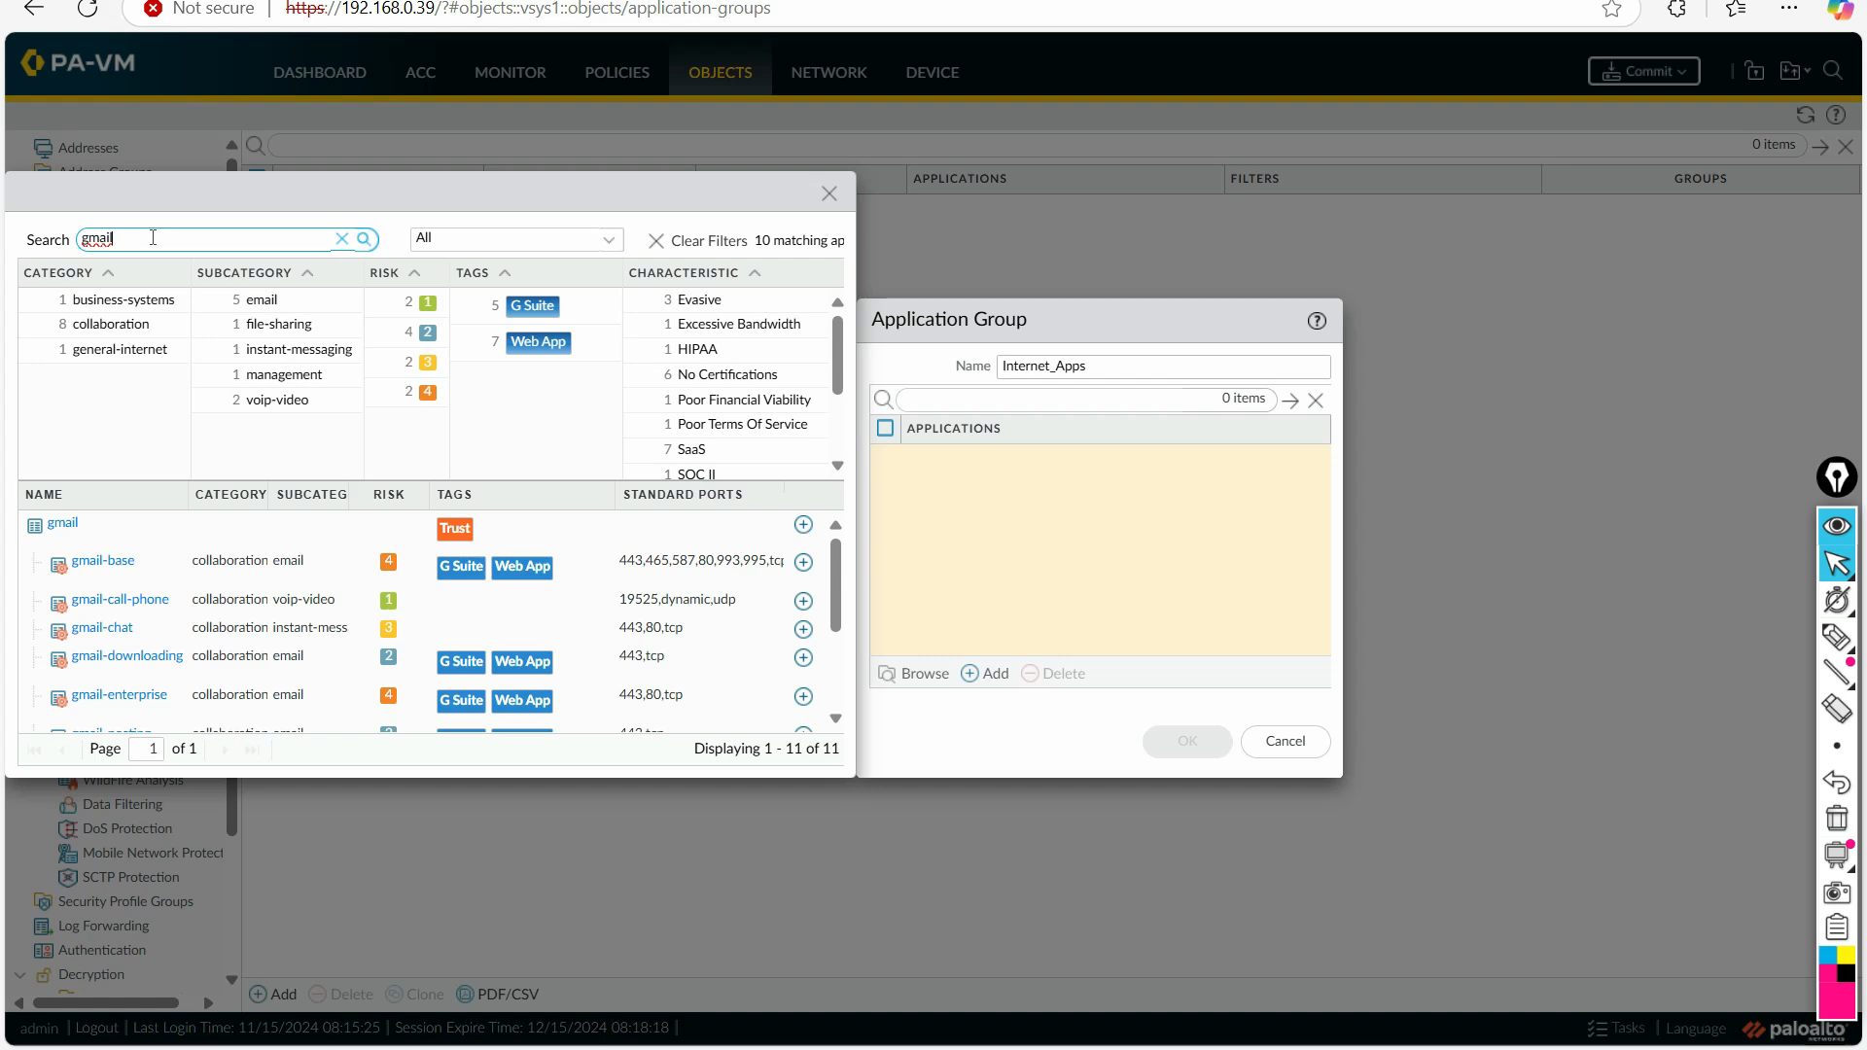
click(104, 563)
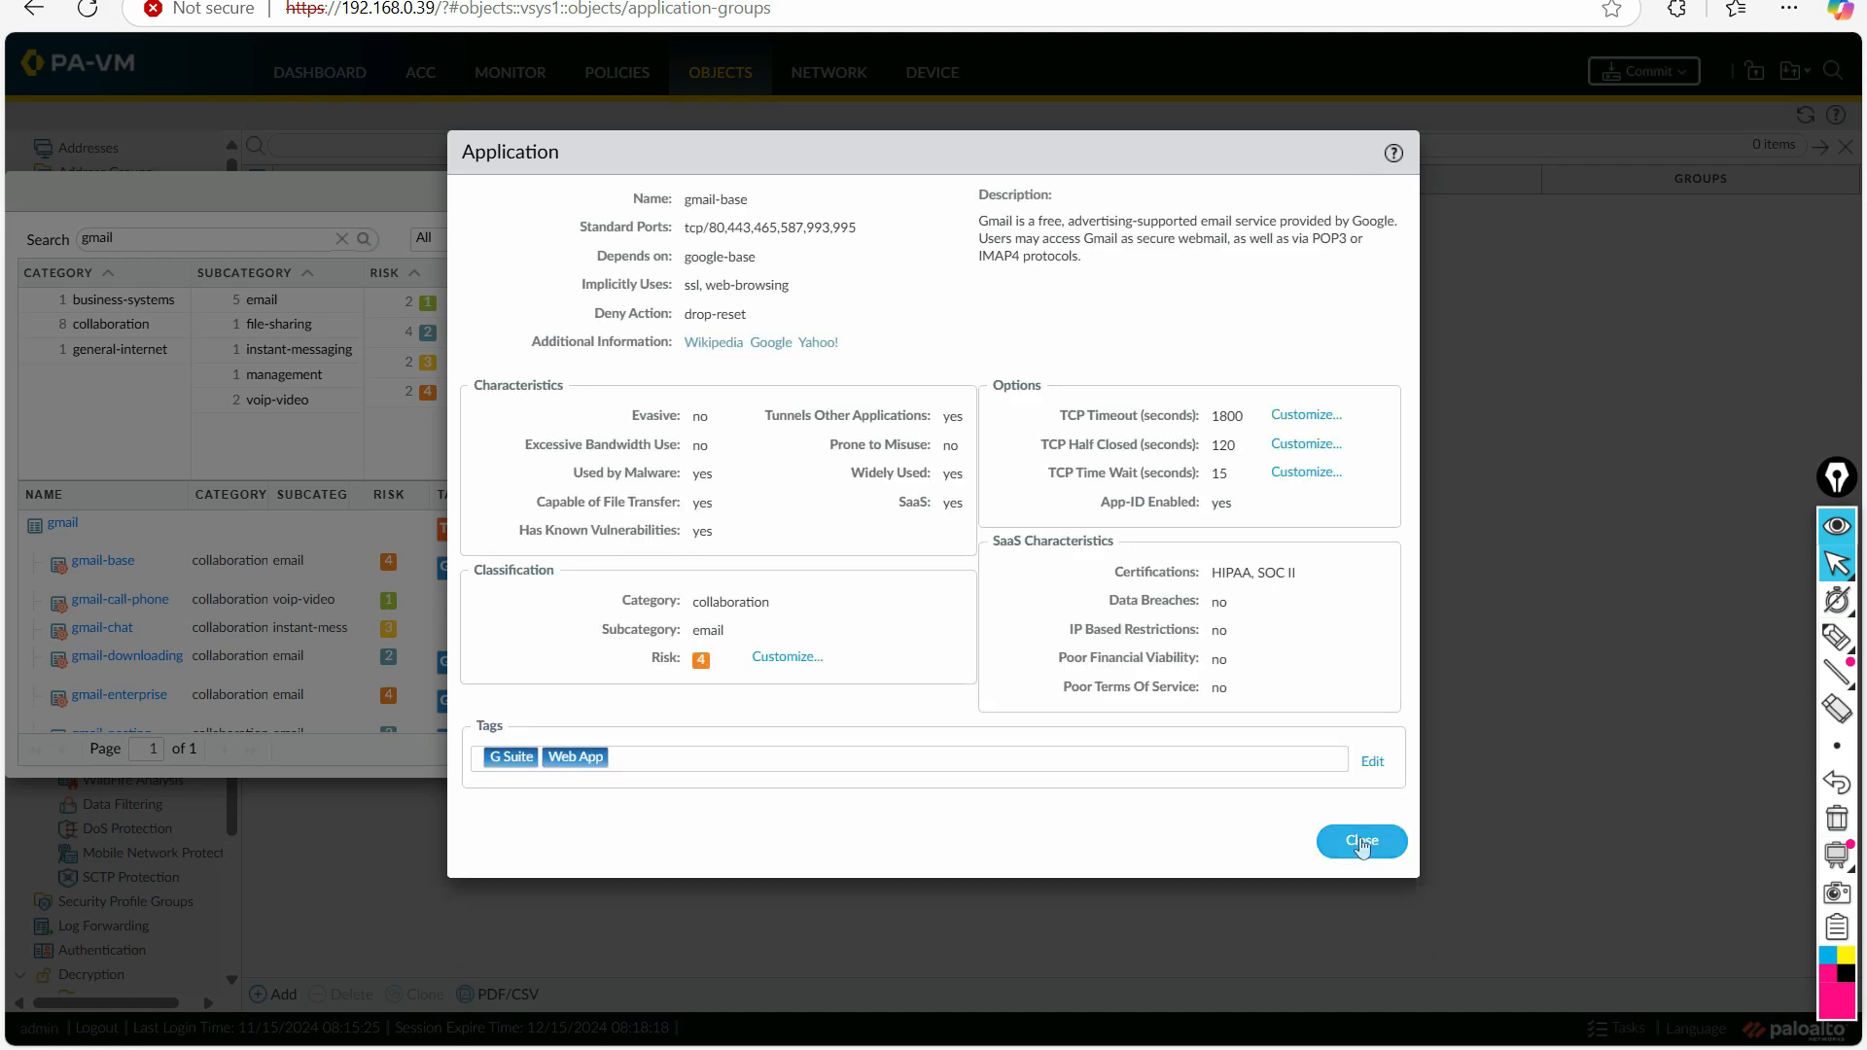
click(1361, 842)
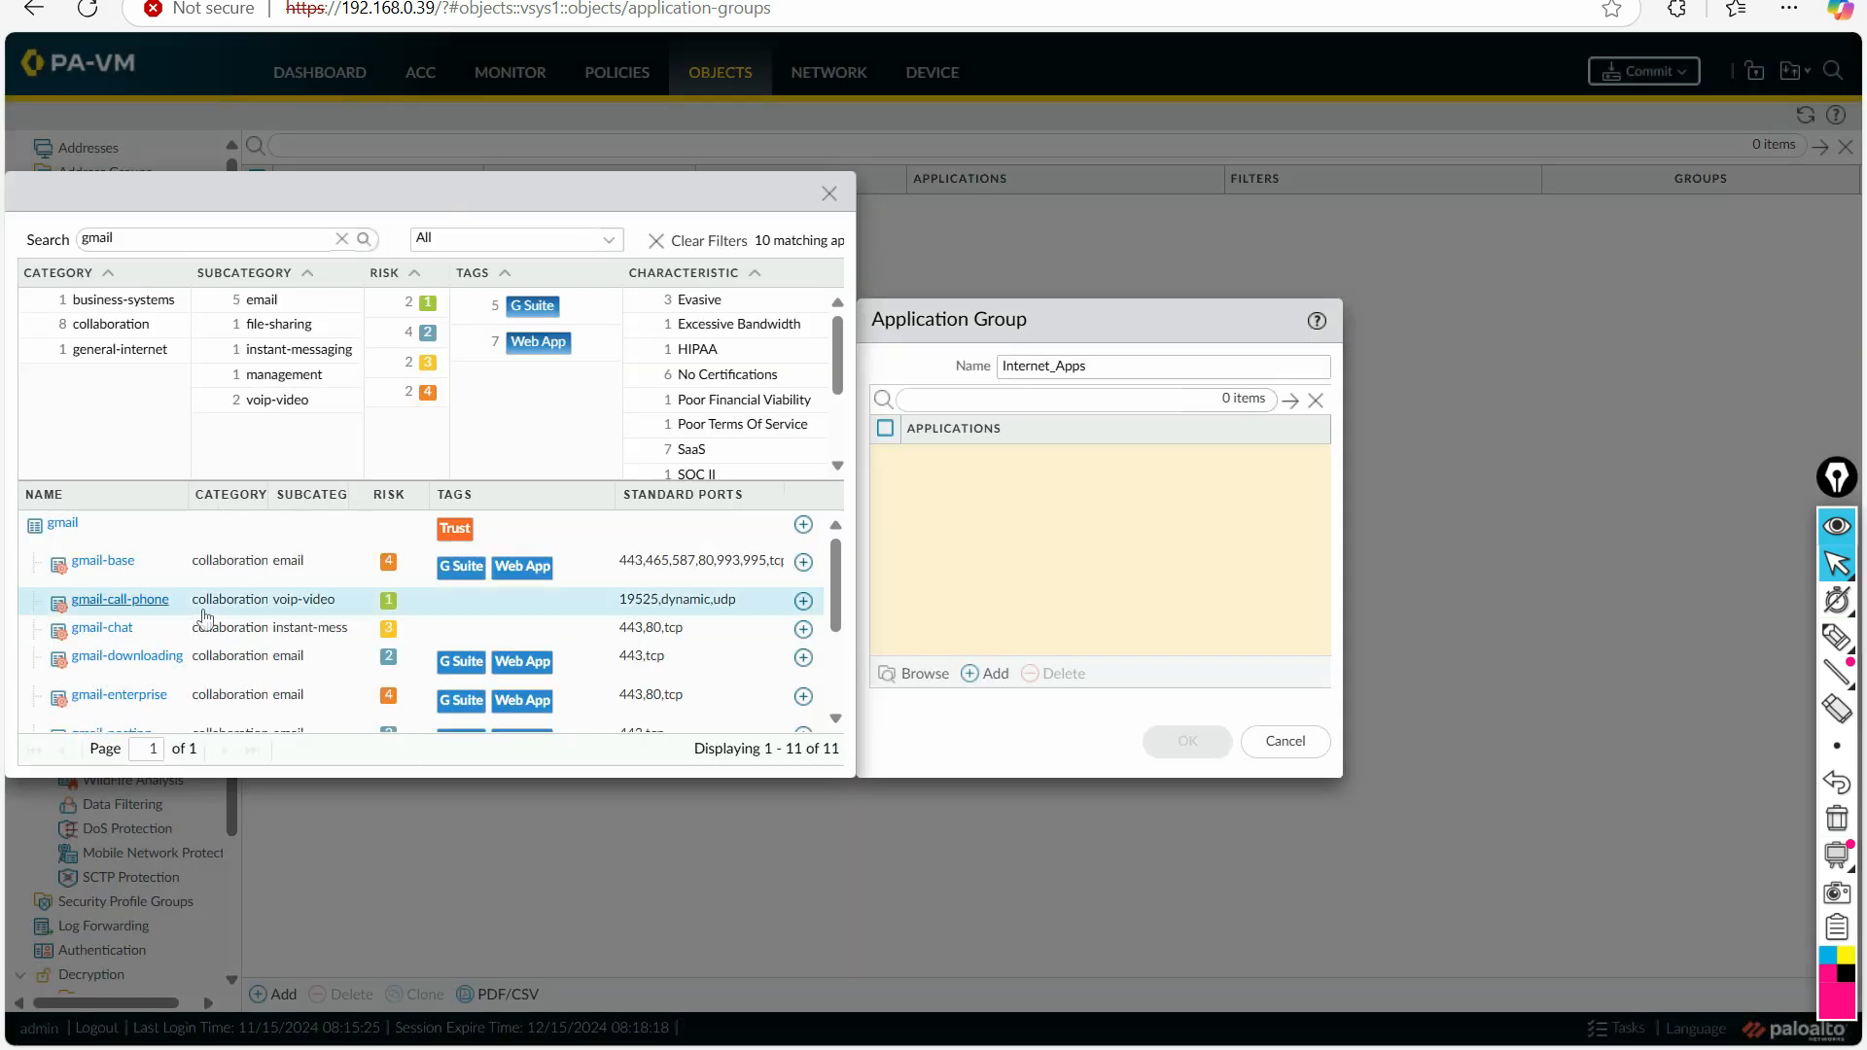
click(799, 564)
Step: Search the applications for facebook and add the facebook application to the Internet_Apps group
drag(175, 239, 5, 239)
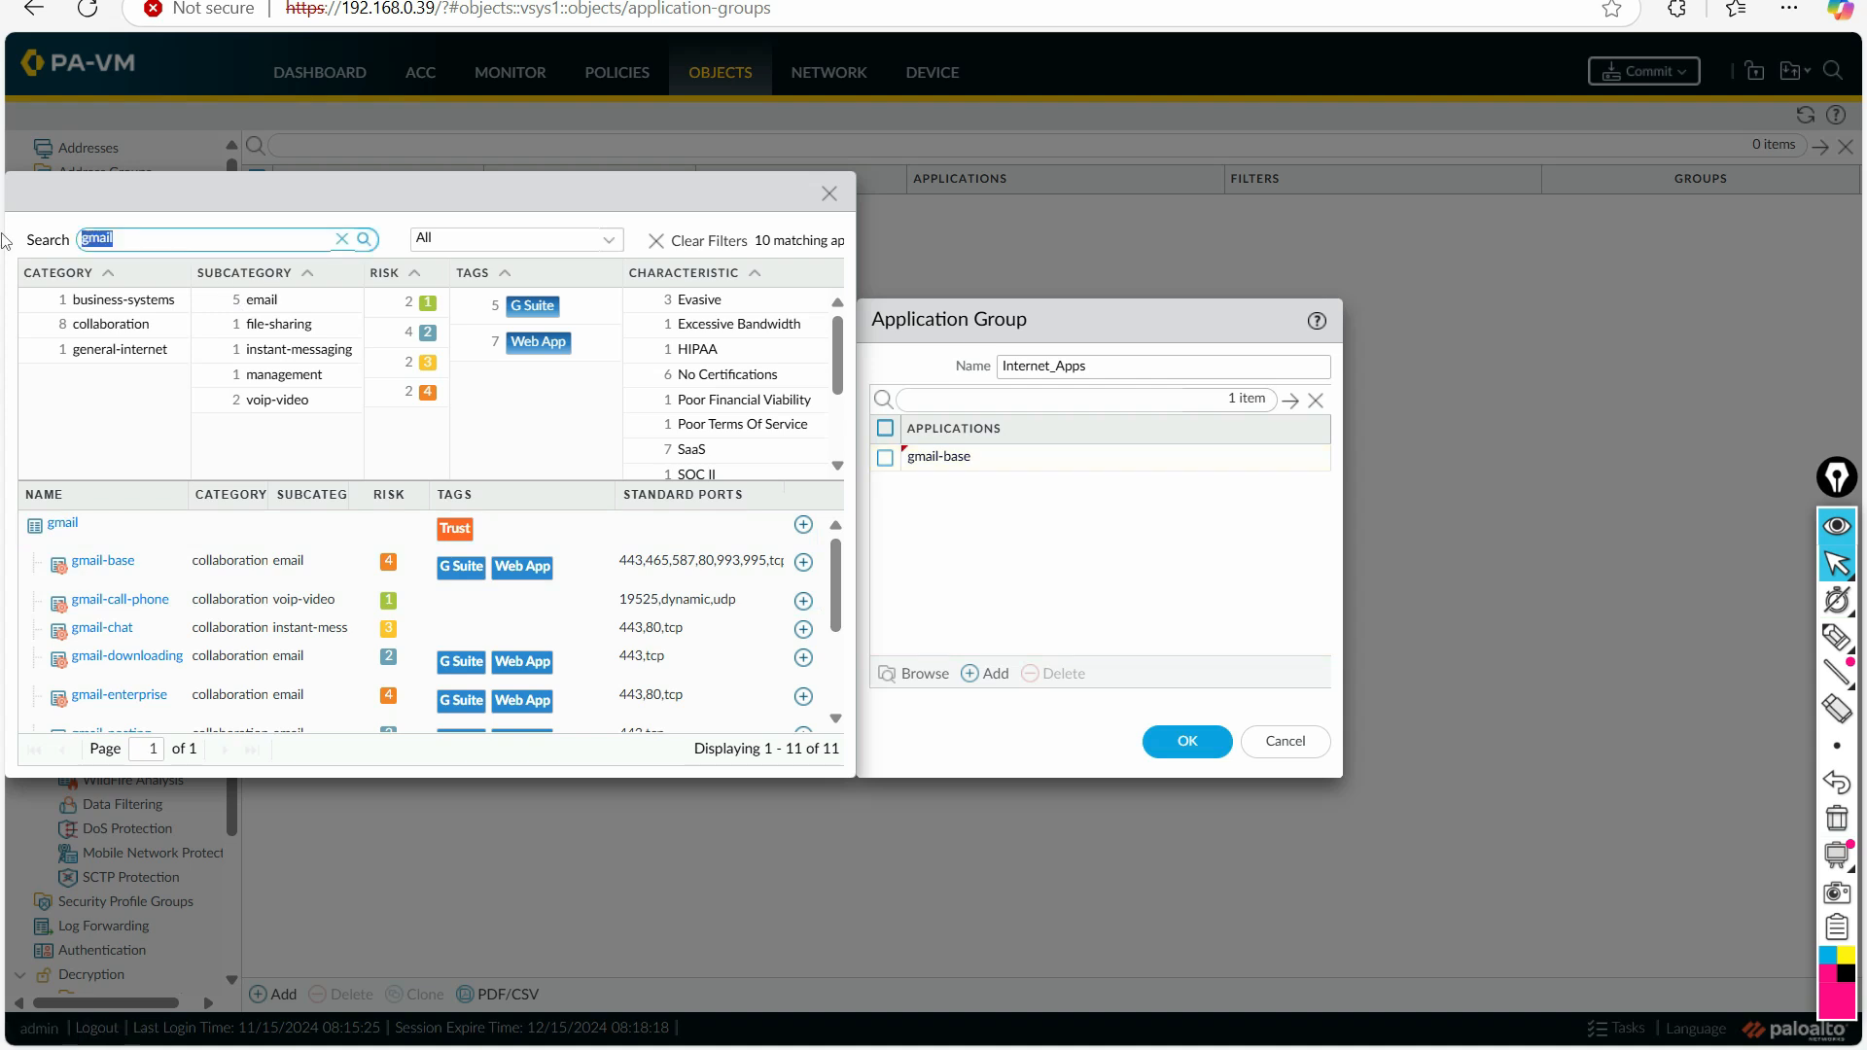
key(BackSpace)
text(facebook)
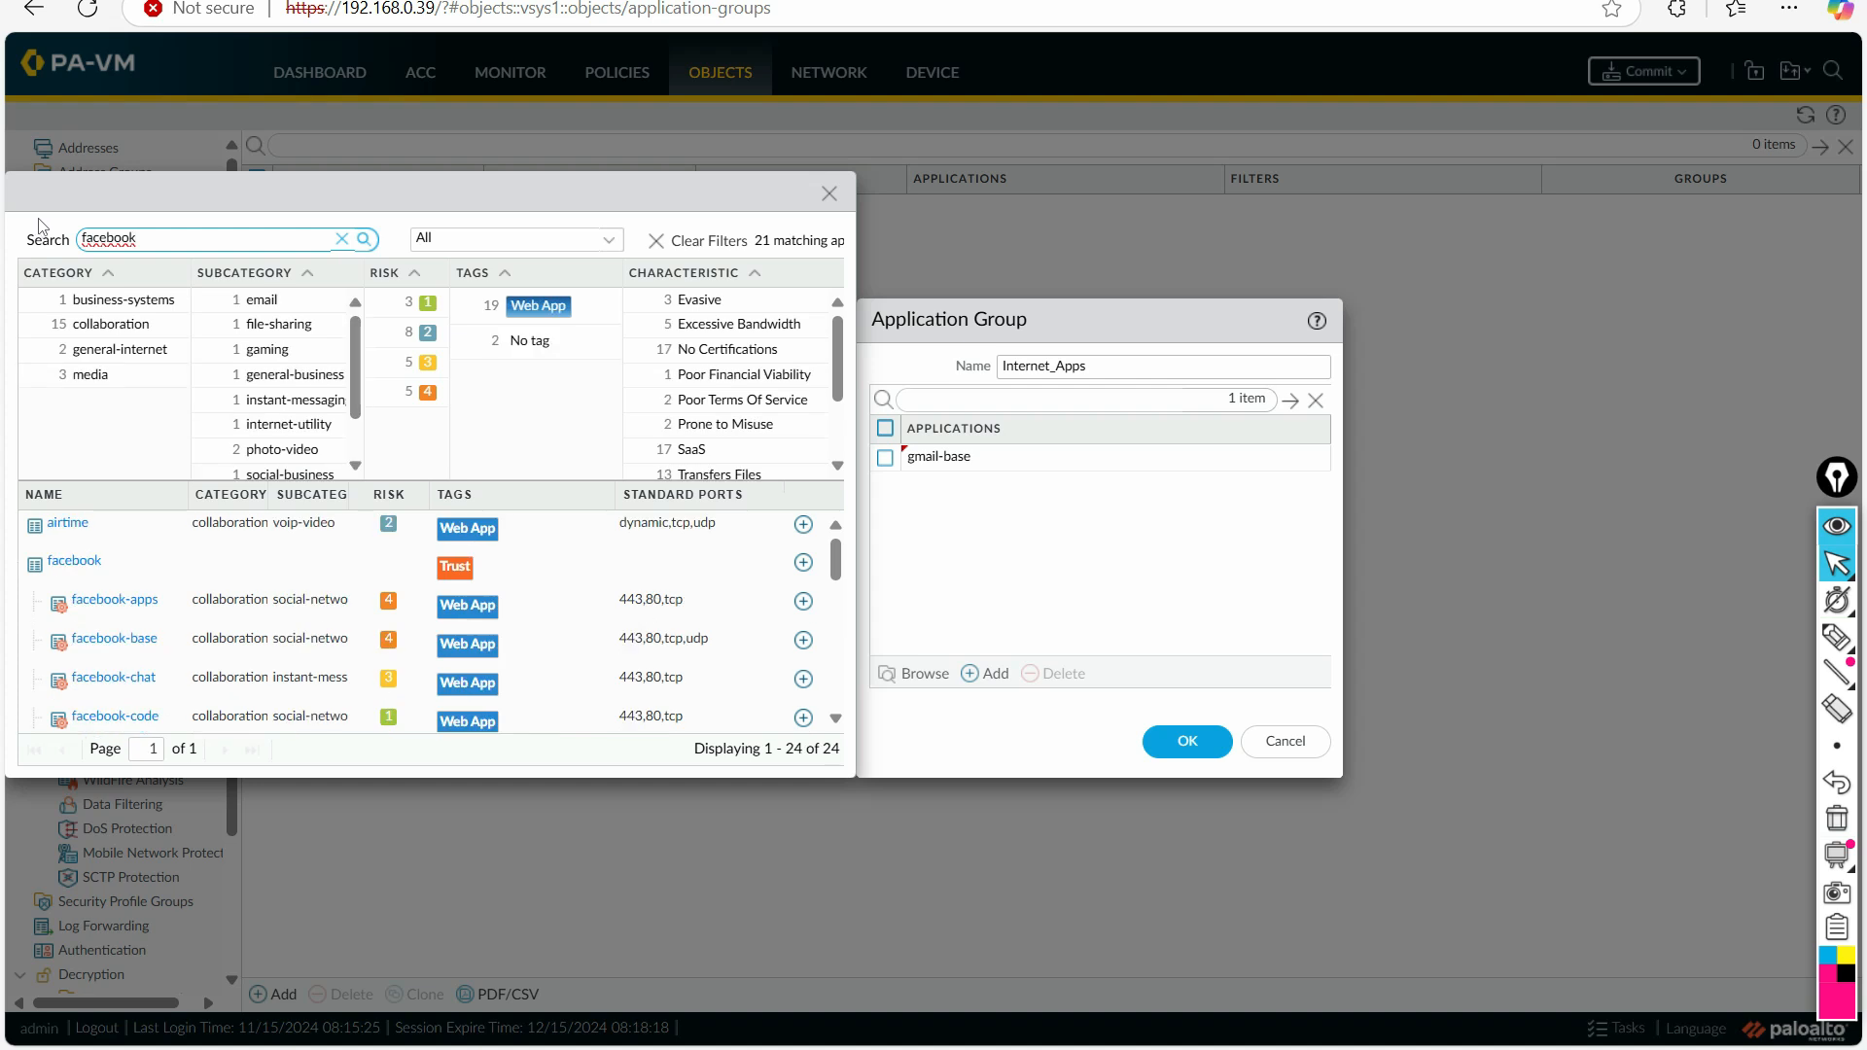
click(803, 564)
Step: Search the applications for linkedin and add the linkedin application to the Internet_Apps group
double_click(109, 238)
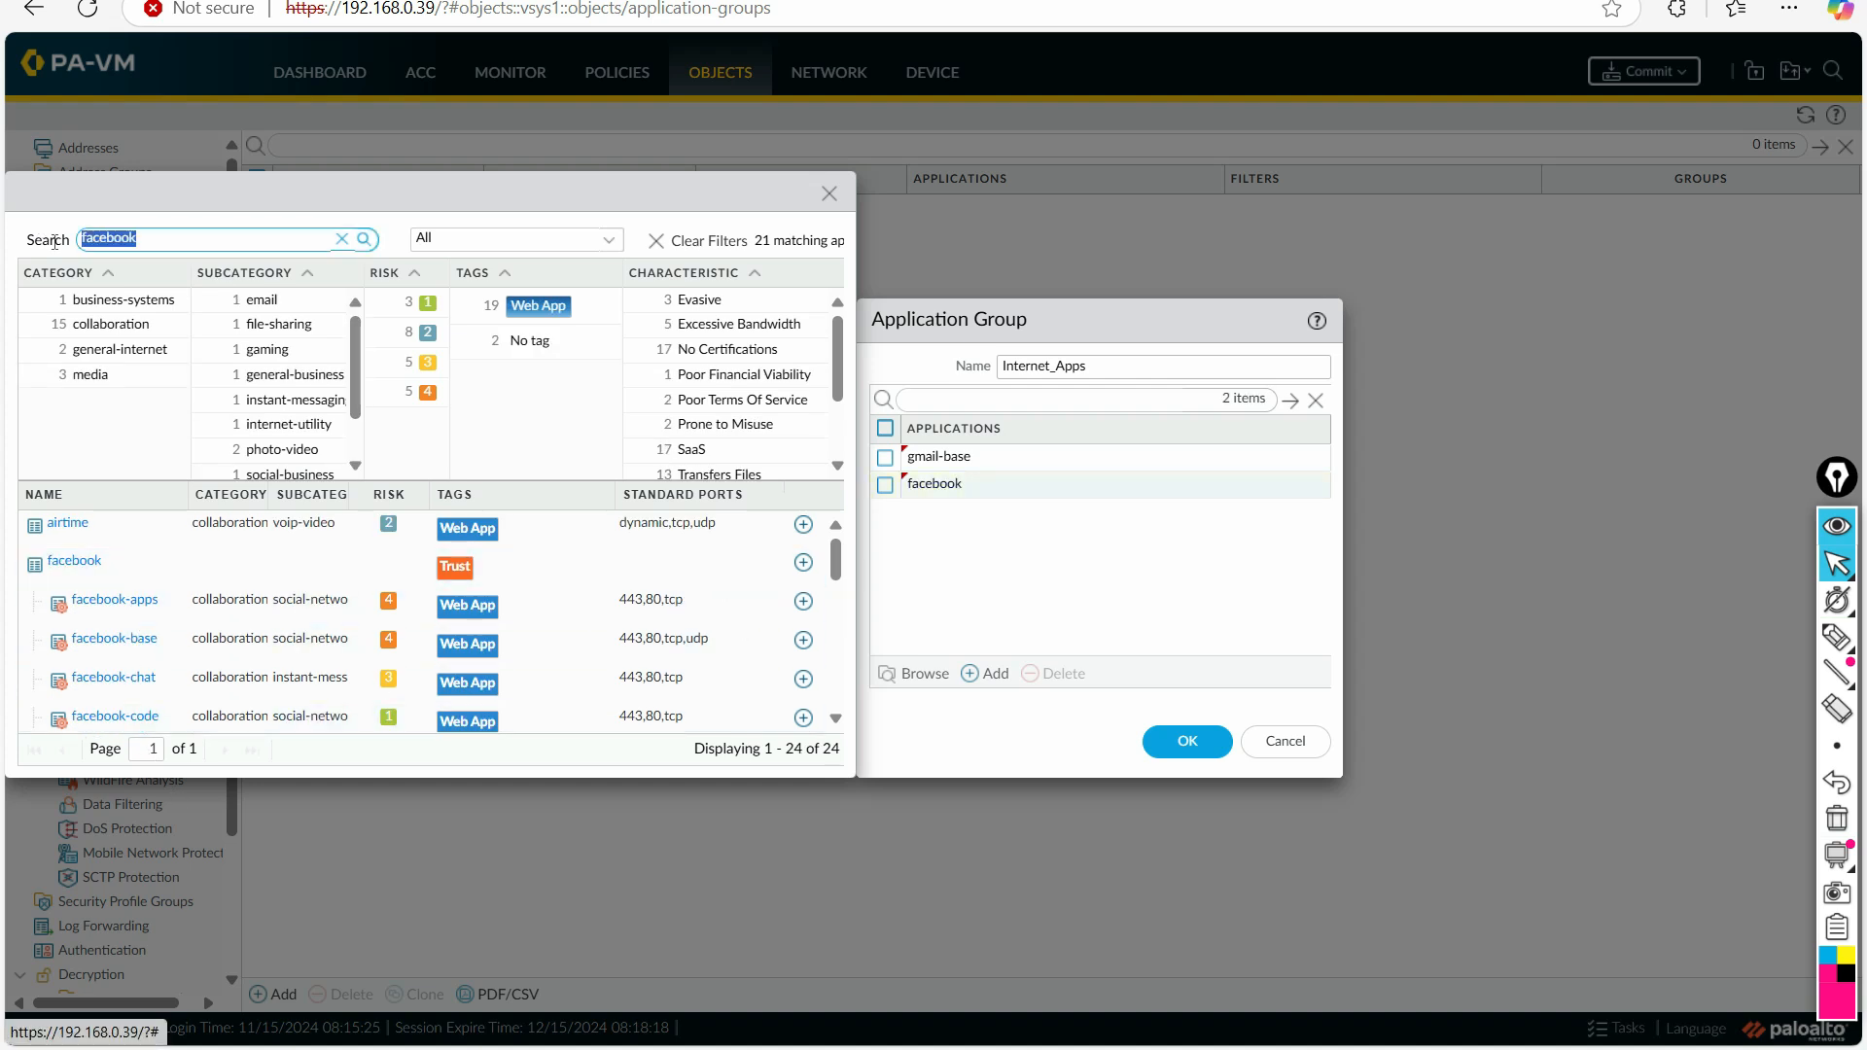
key(BackSpace)
text(link)
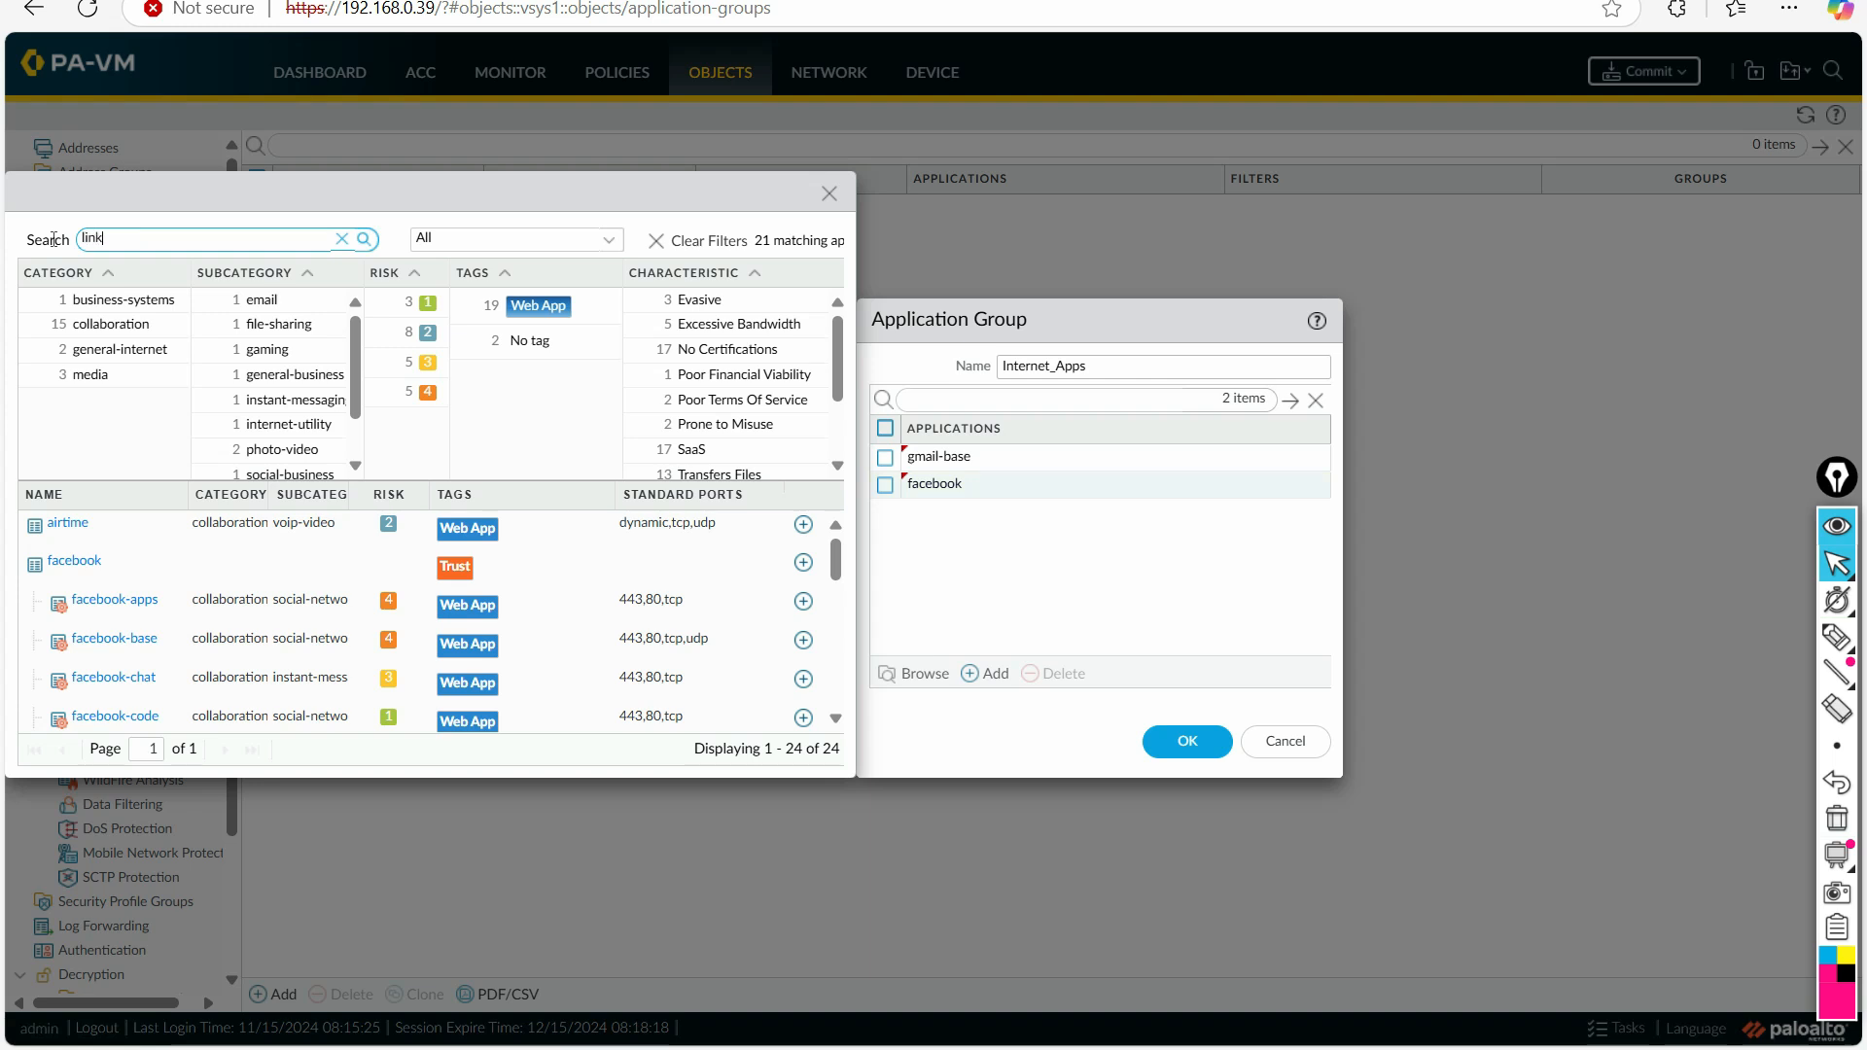
text(din)
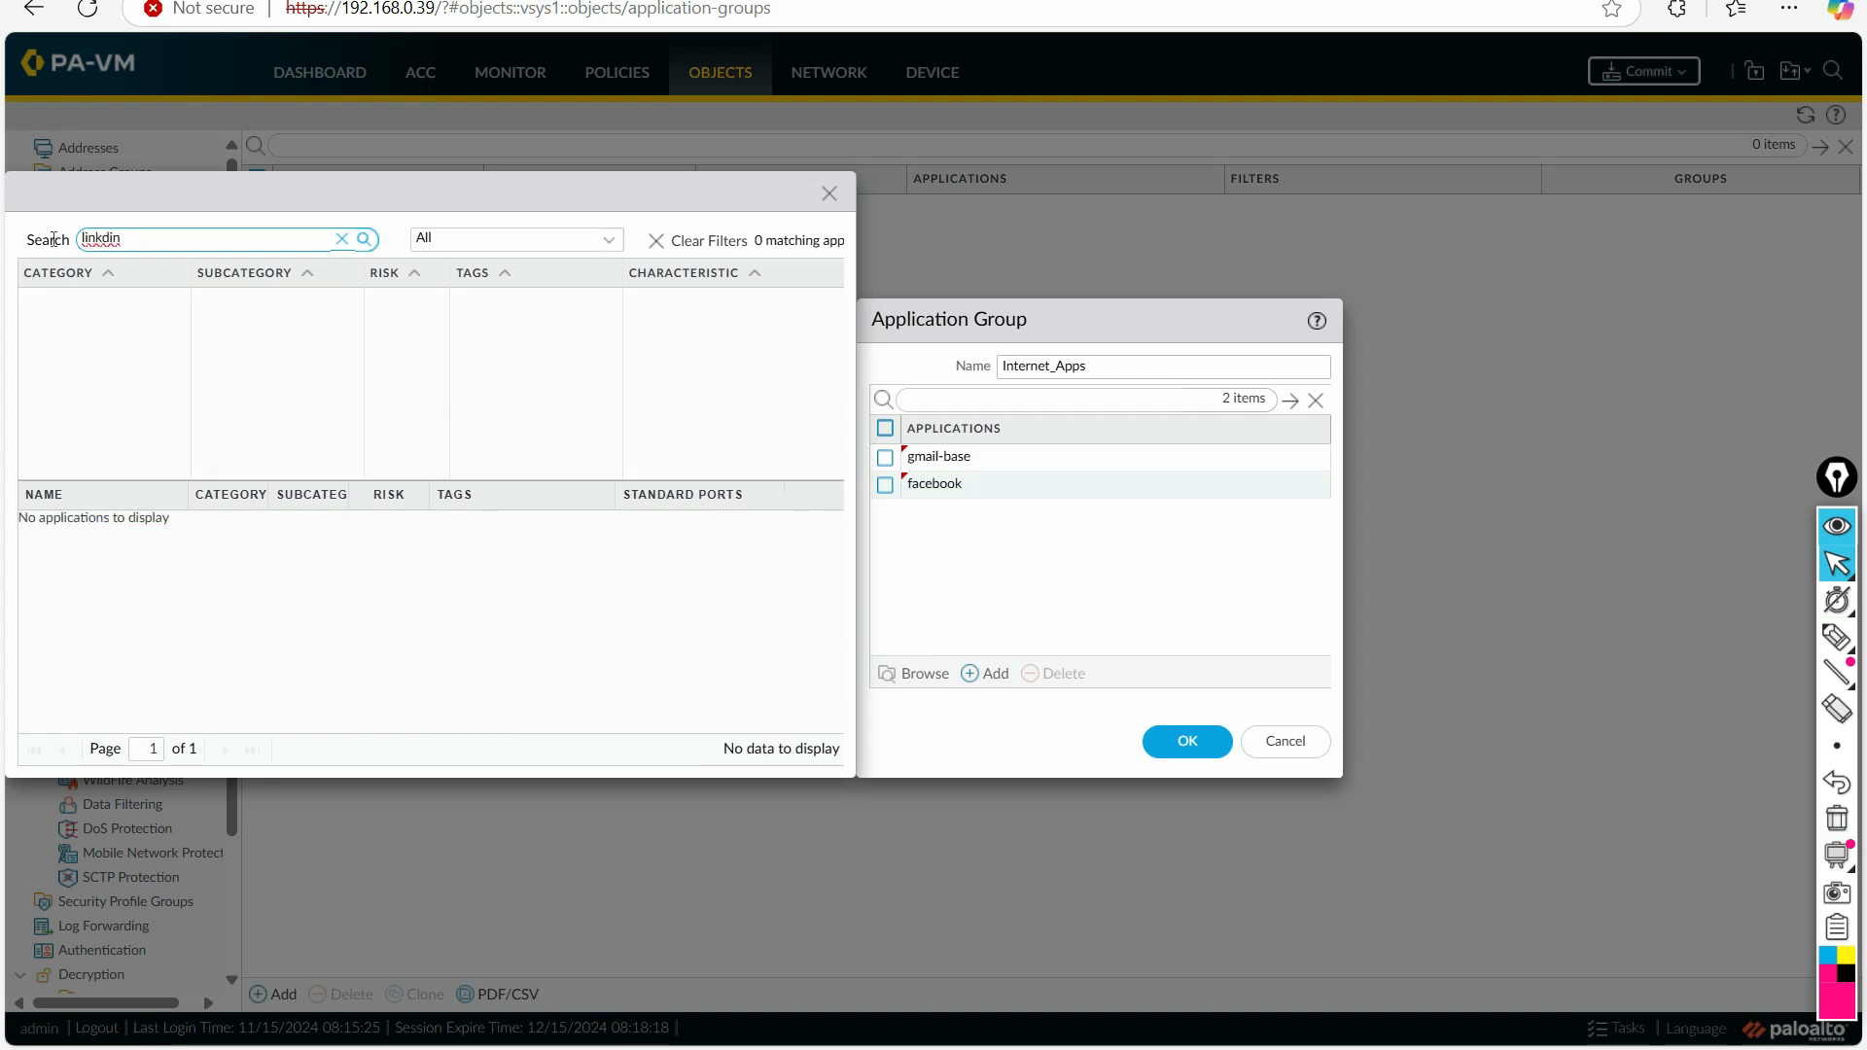
key(BackSpace)
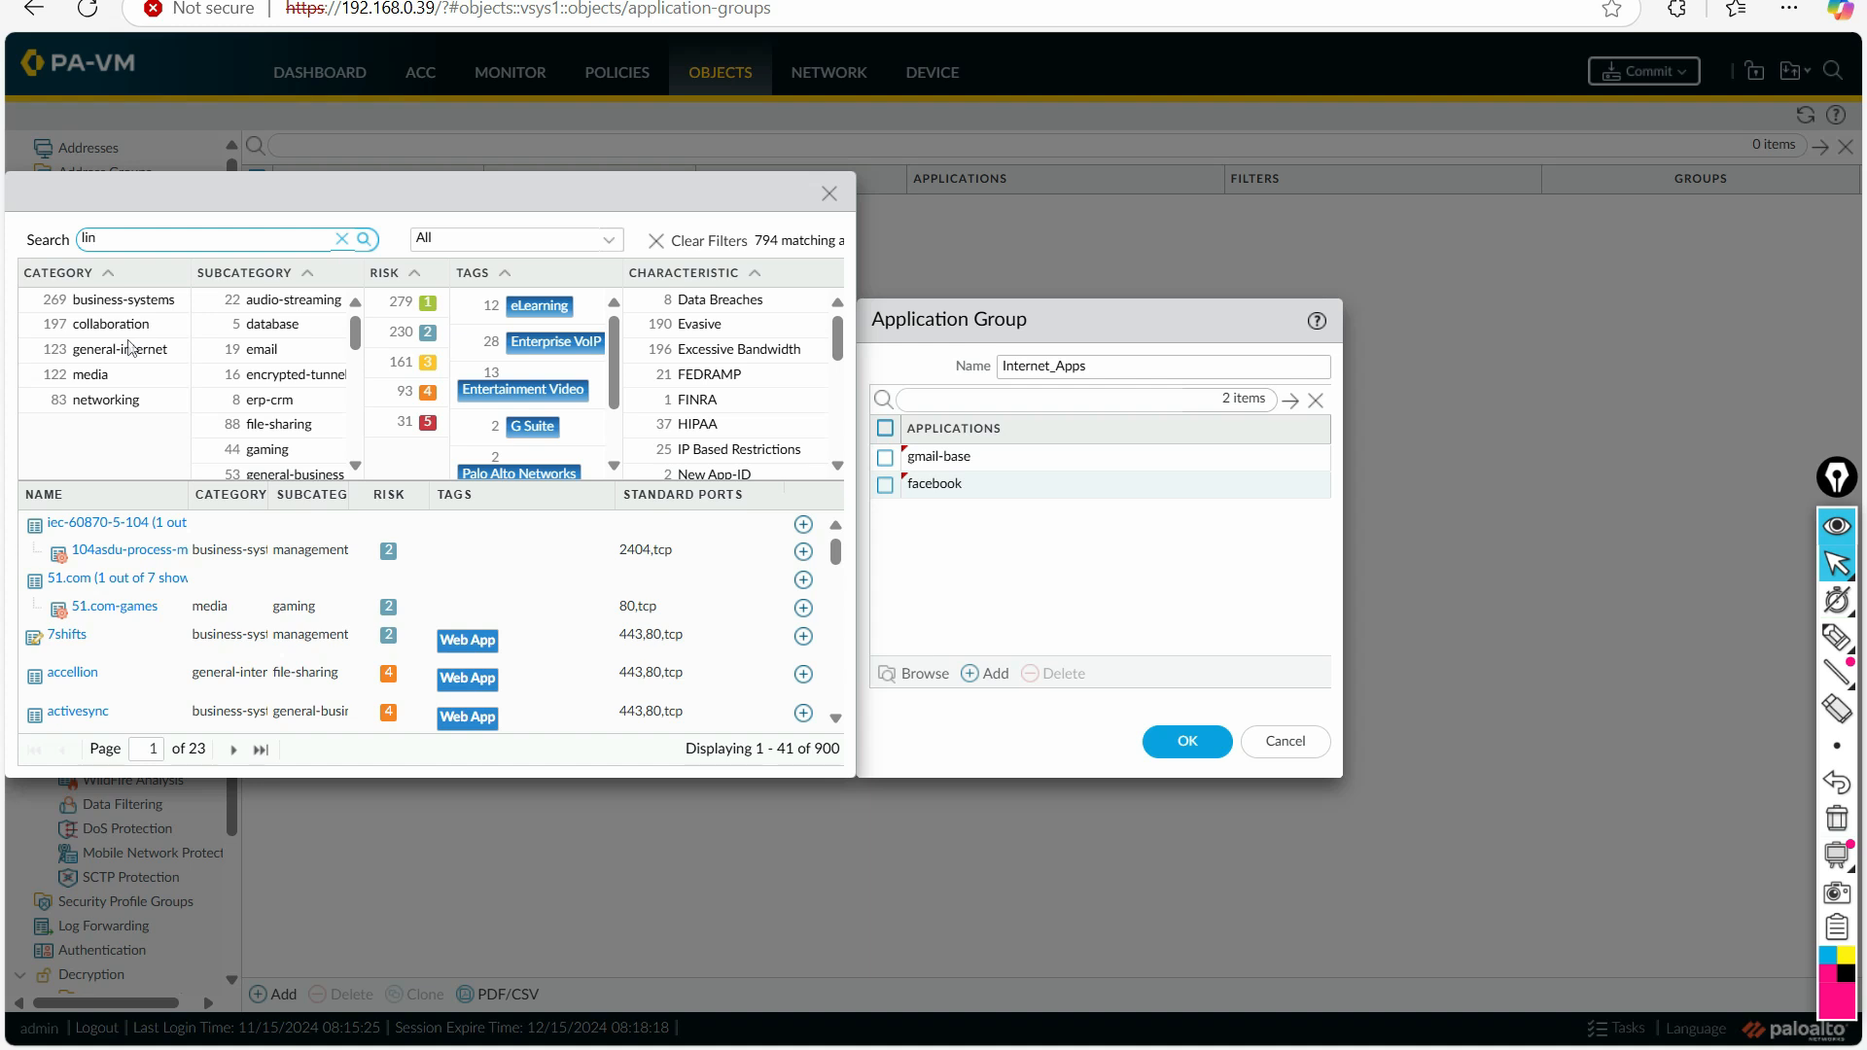
text(kedin)
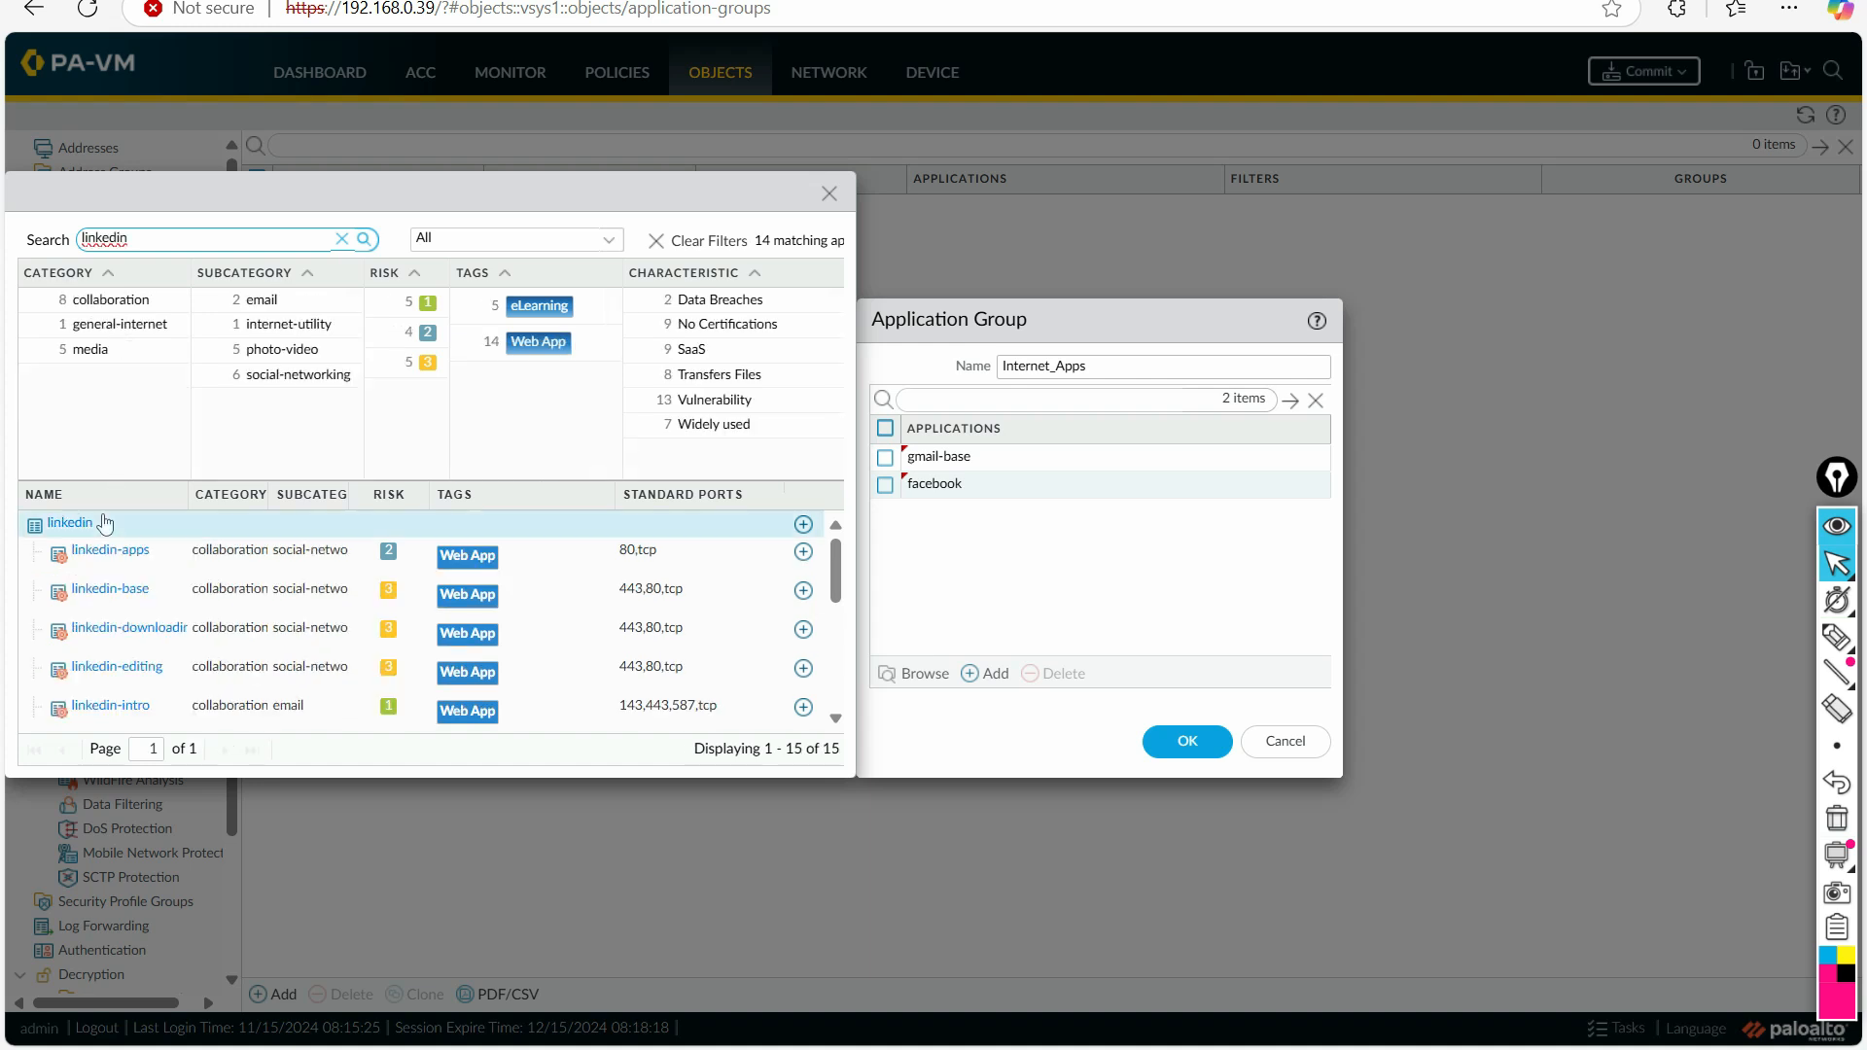
click(803, 524)
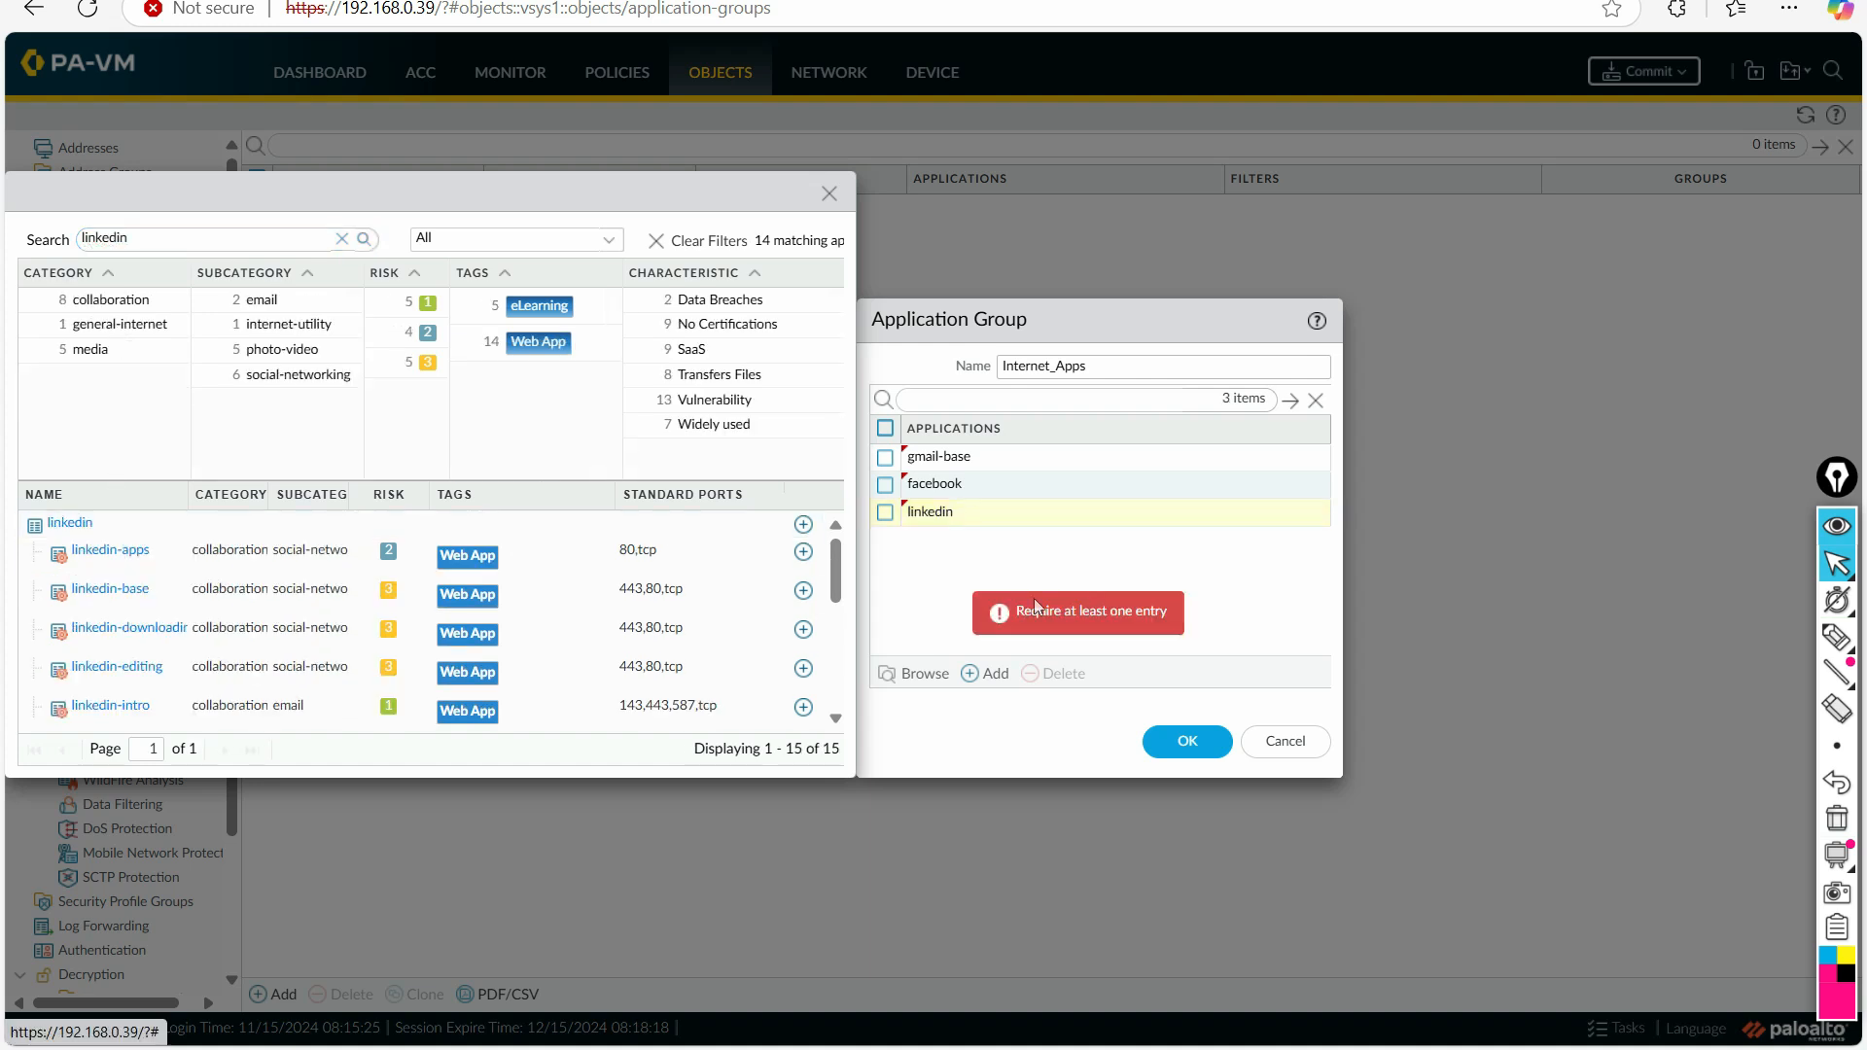
Step: Finish picking applications, change the application group's name to Internet_Apps_1 and save the group
click(828, 194)
click(1186, 741)
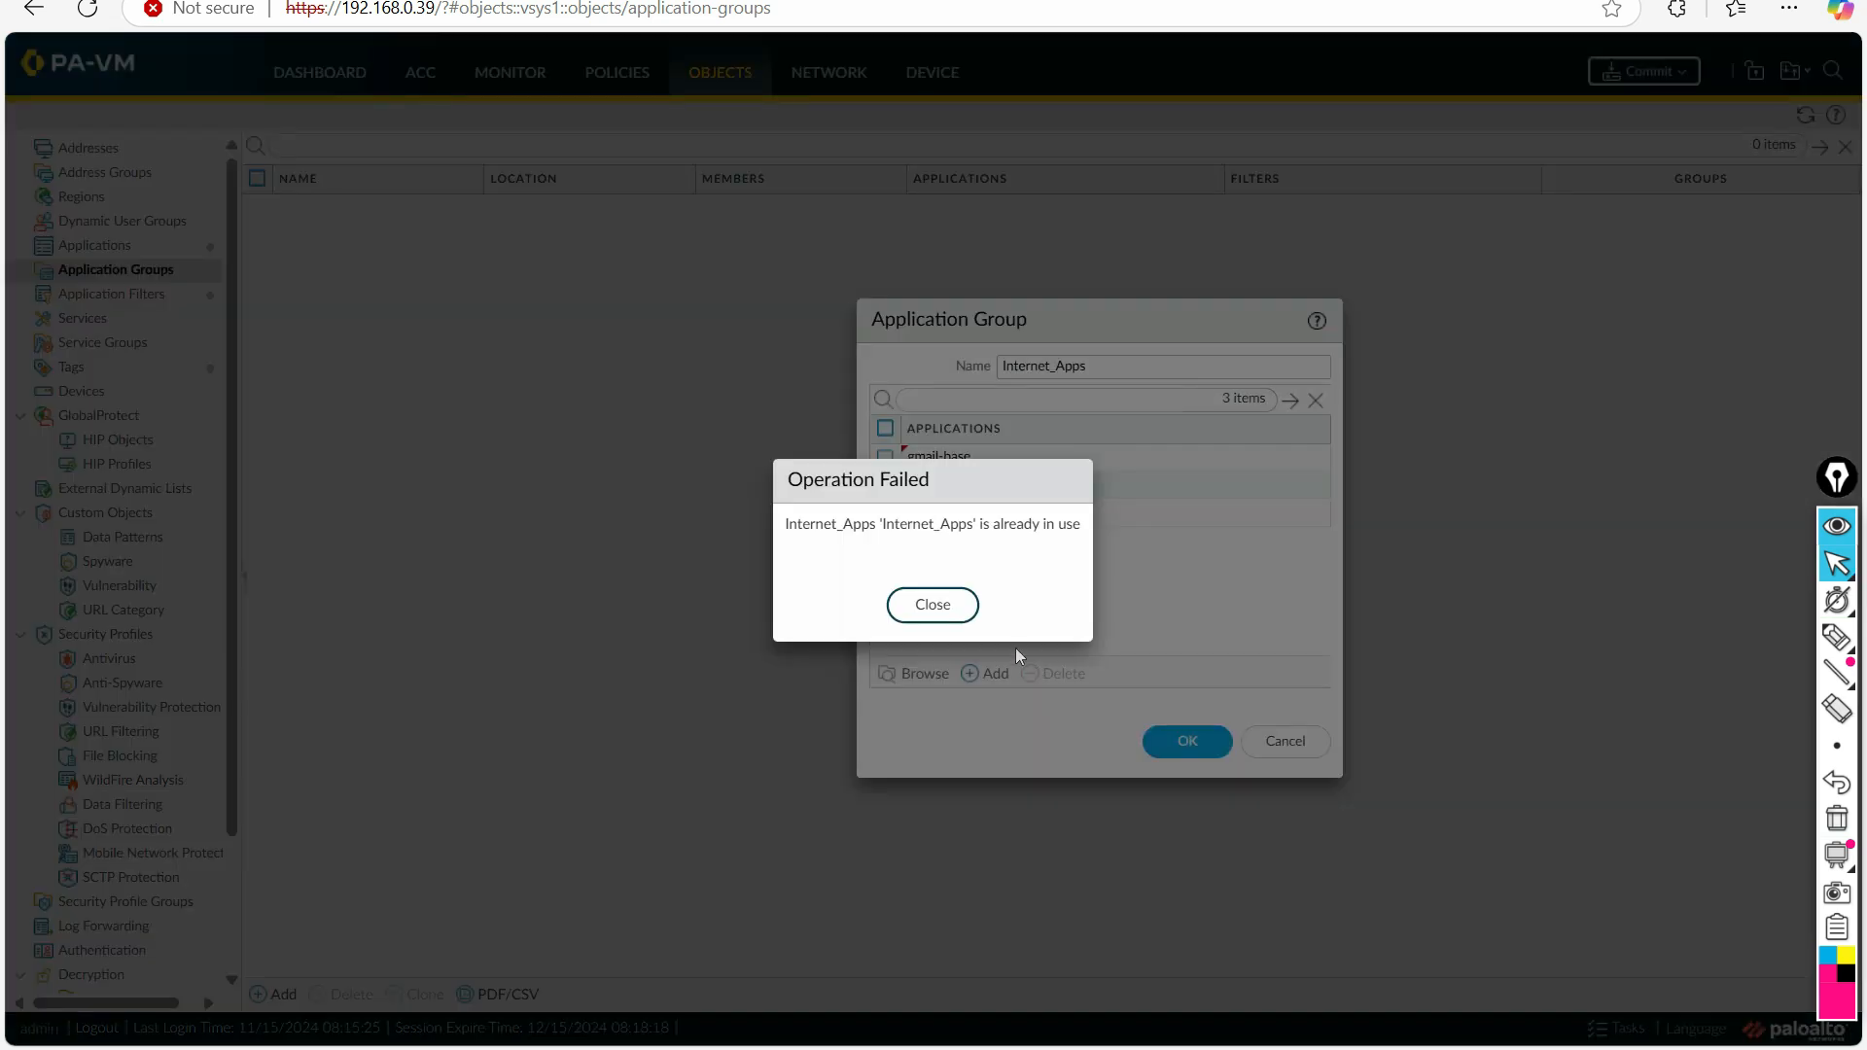
click(949, 609)
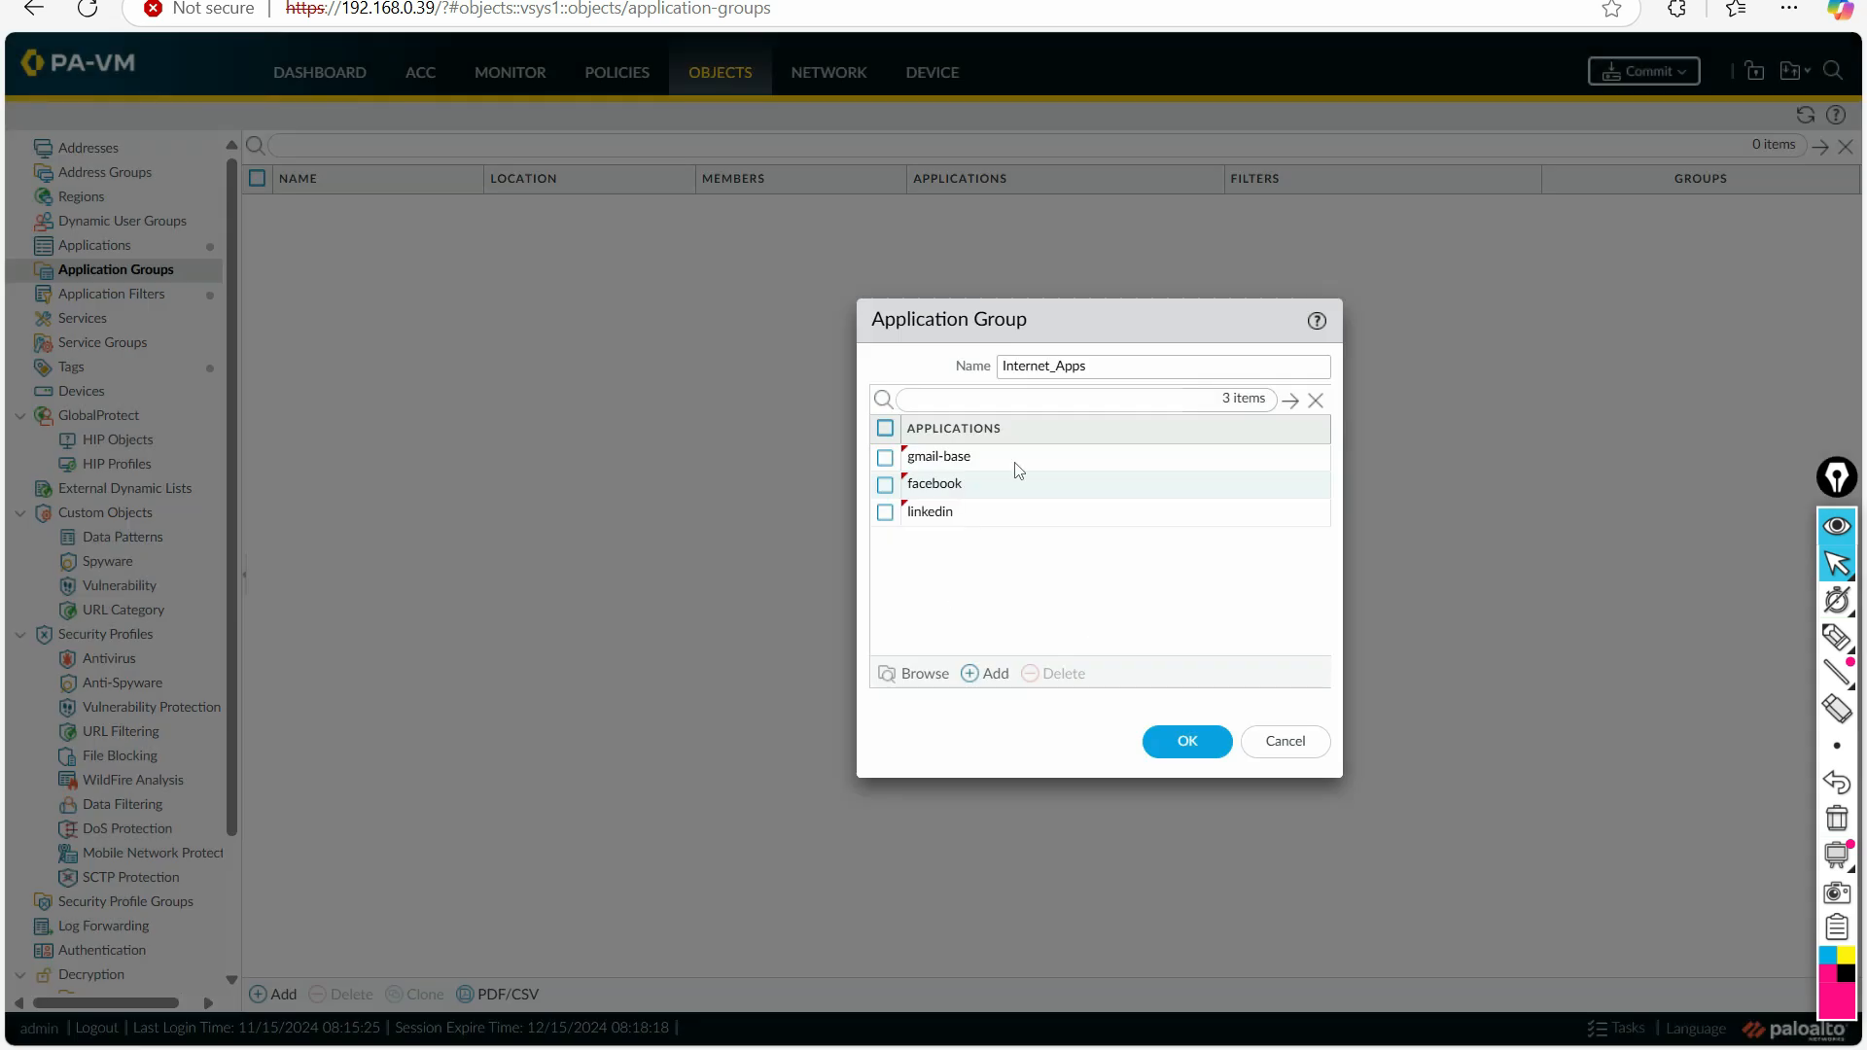
click(1104, 365)
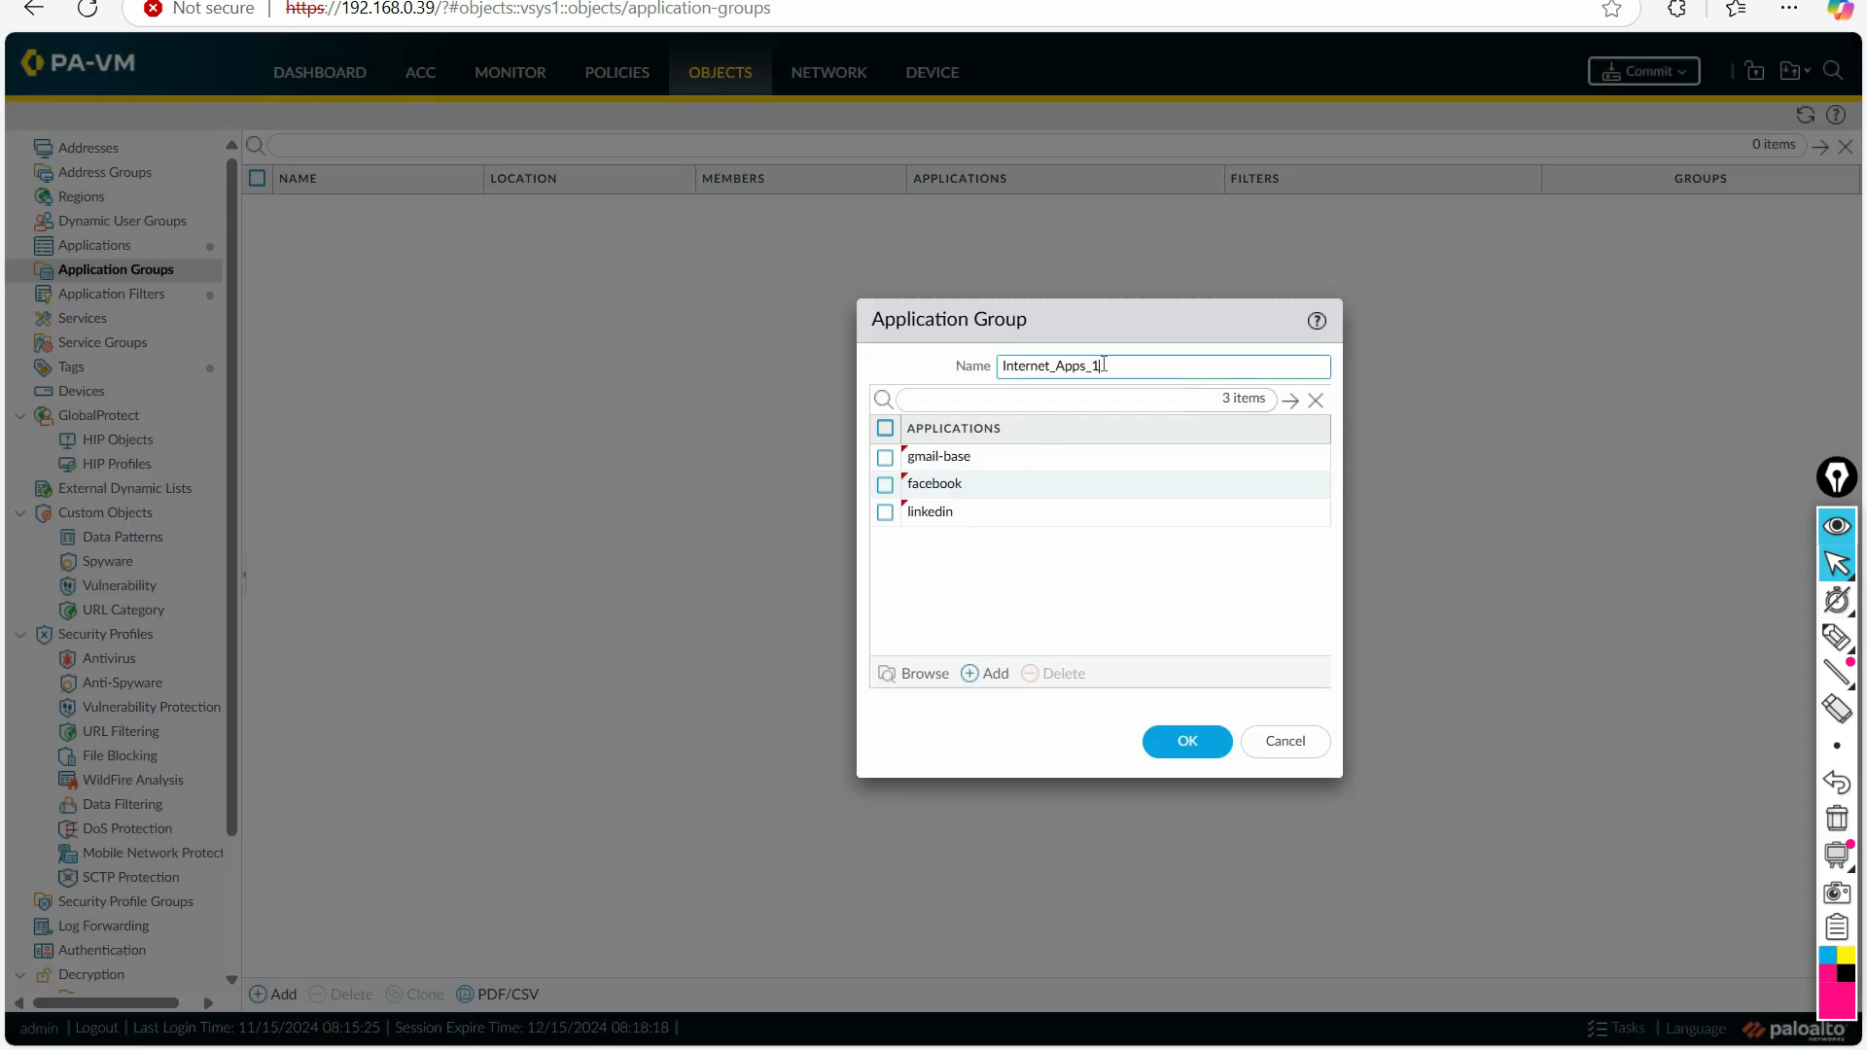
click(1192, 737)
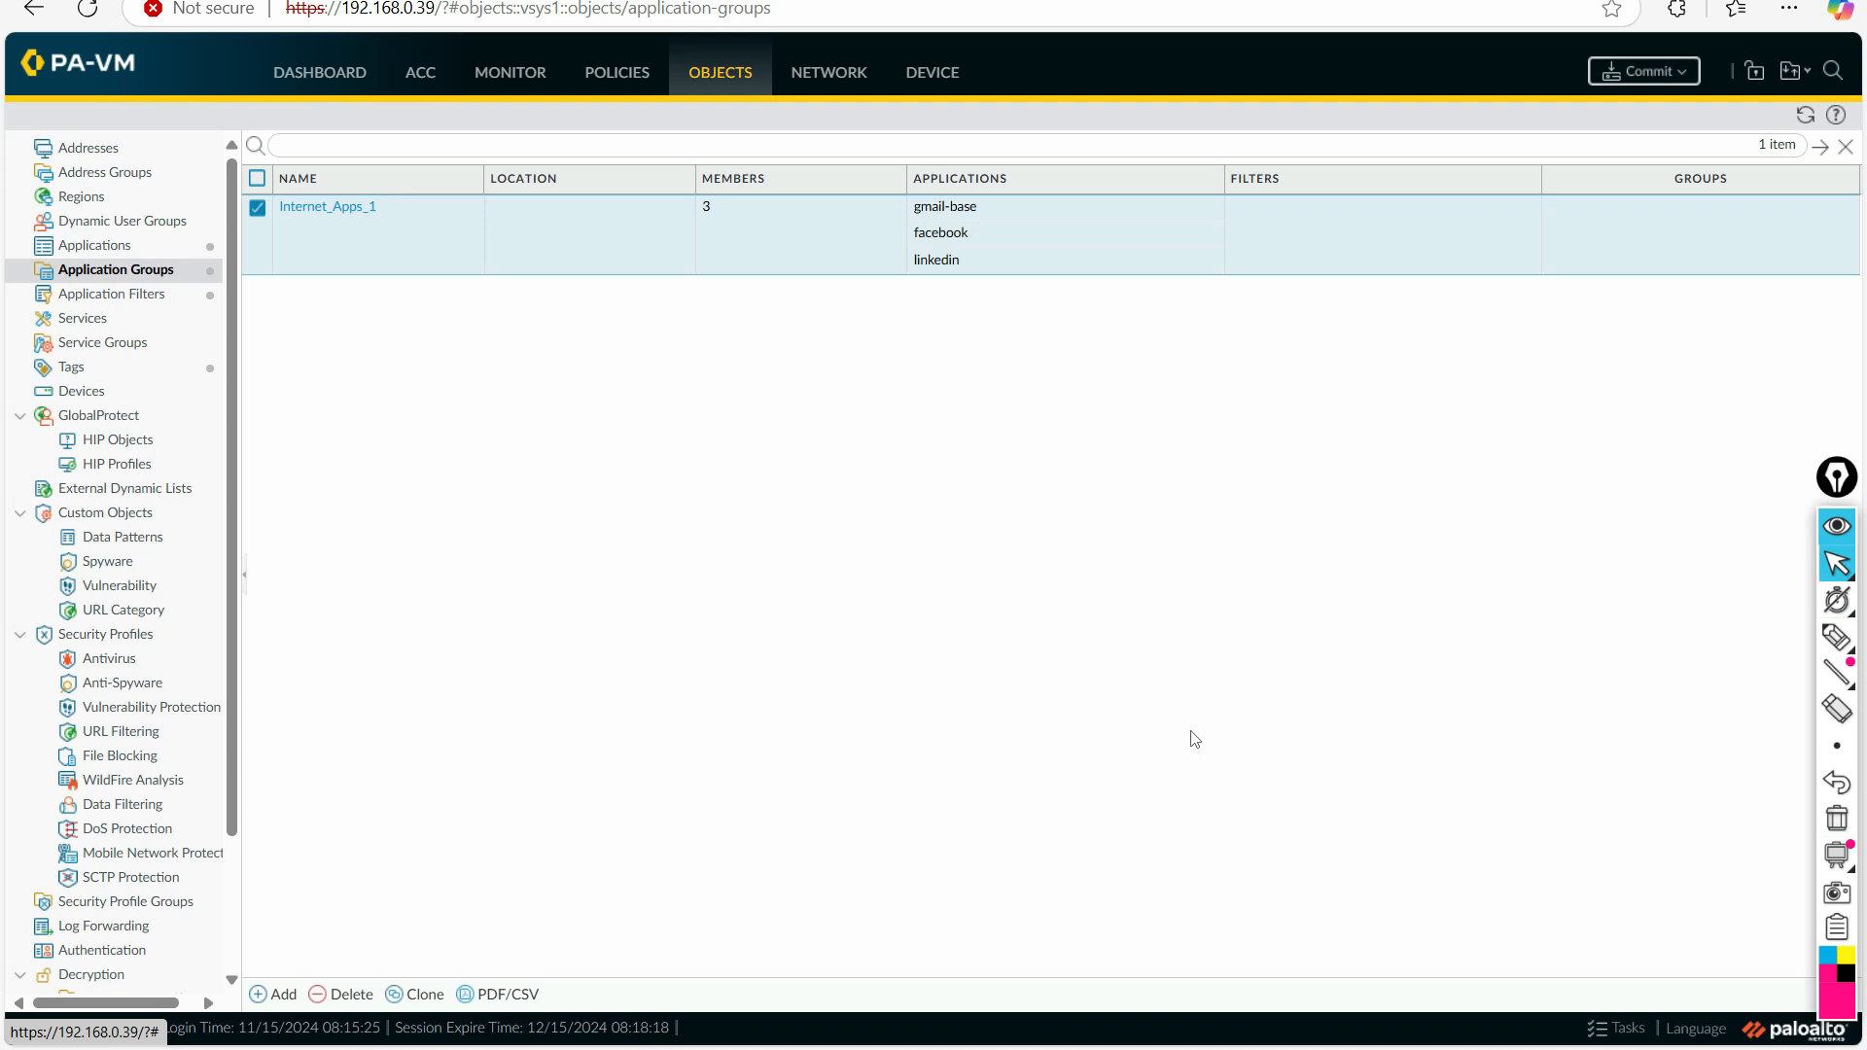
Step: Add the Internet_Apps_1 application group to the applications of the Allow_Voice_Ports security policy rule and save the rule
click(619, 79)
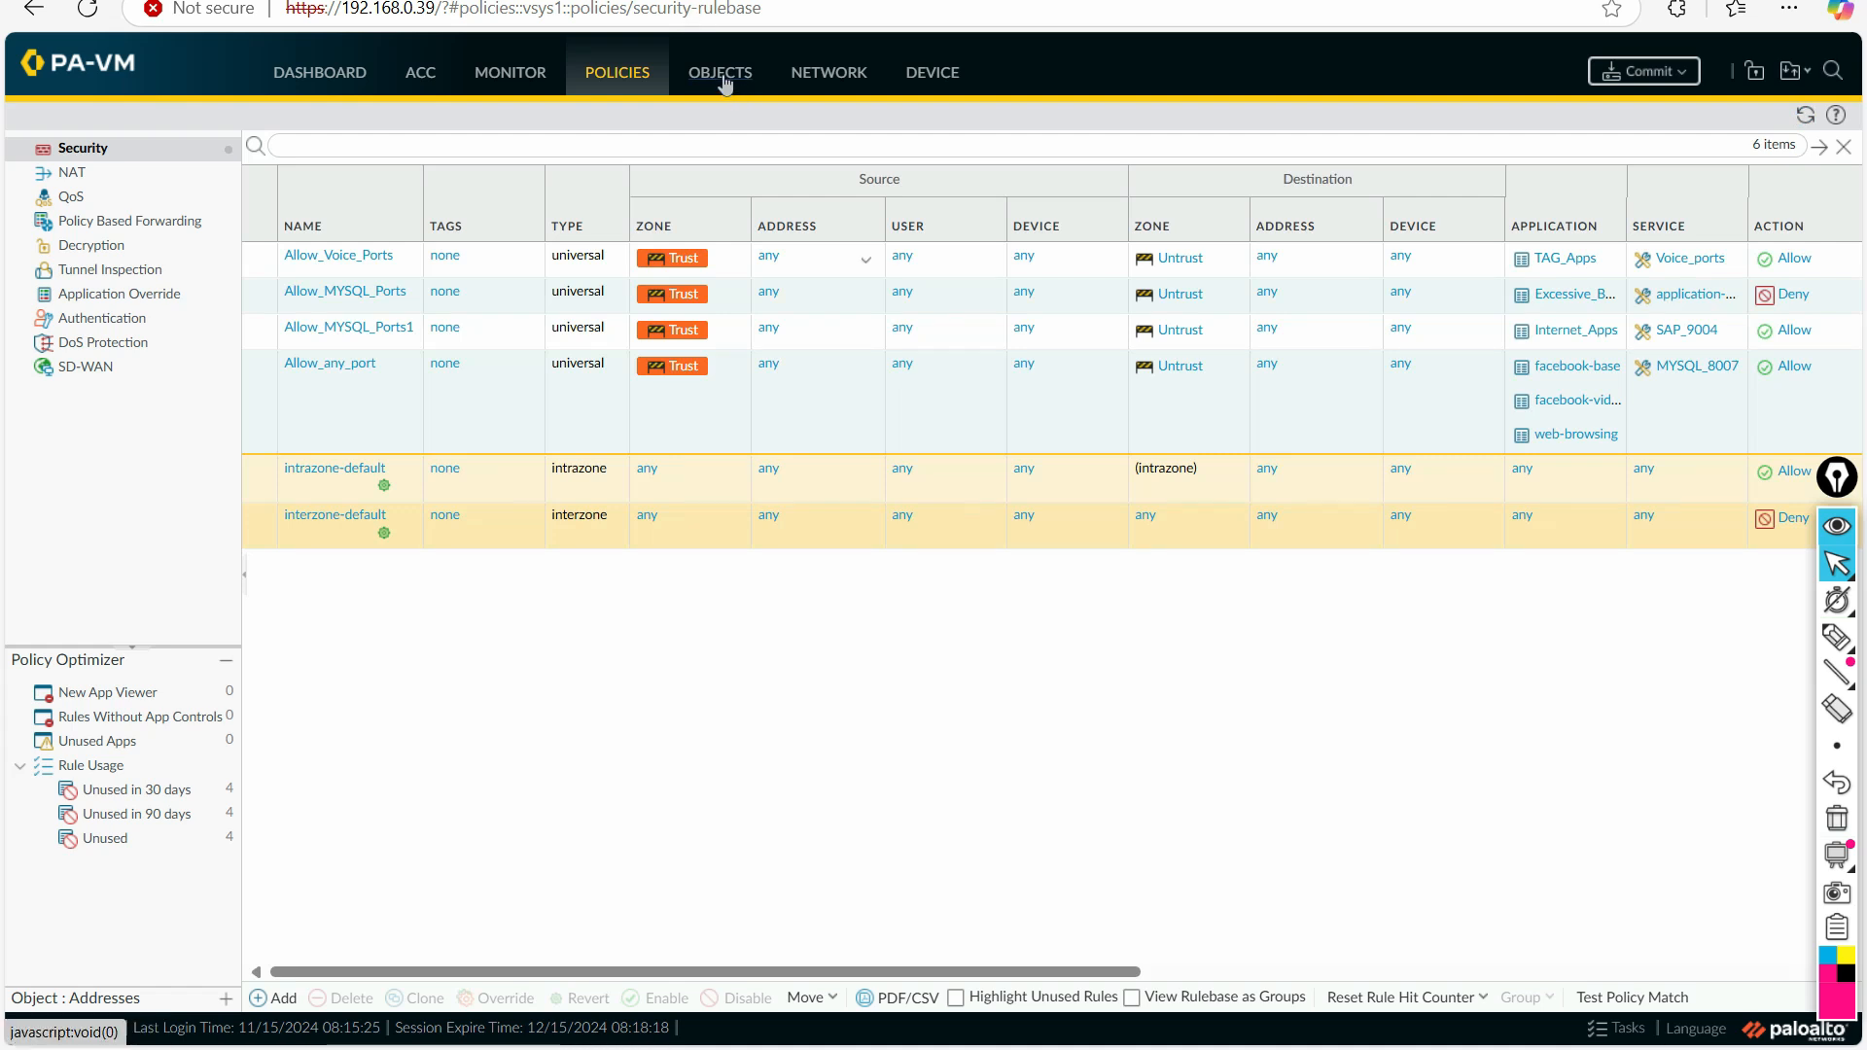
click(337, 253)
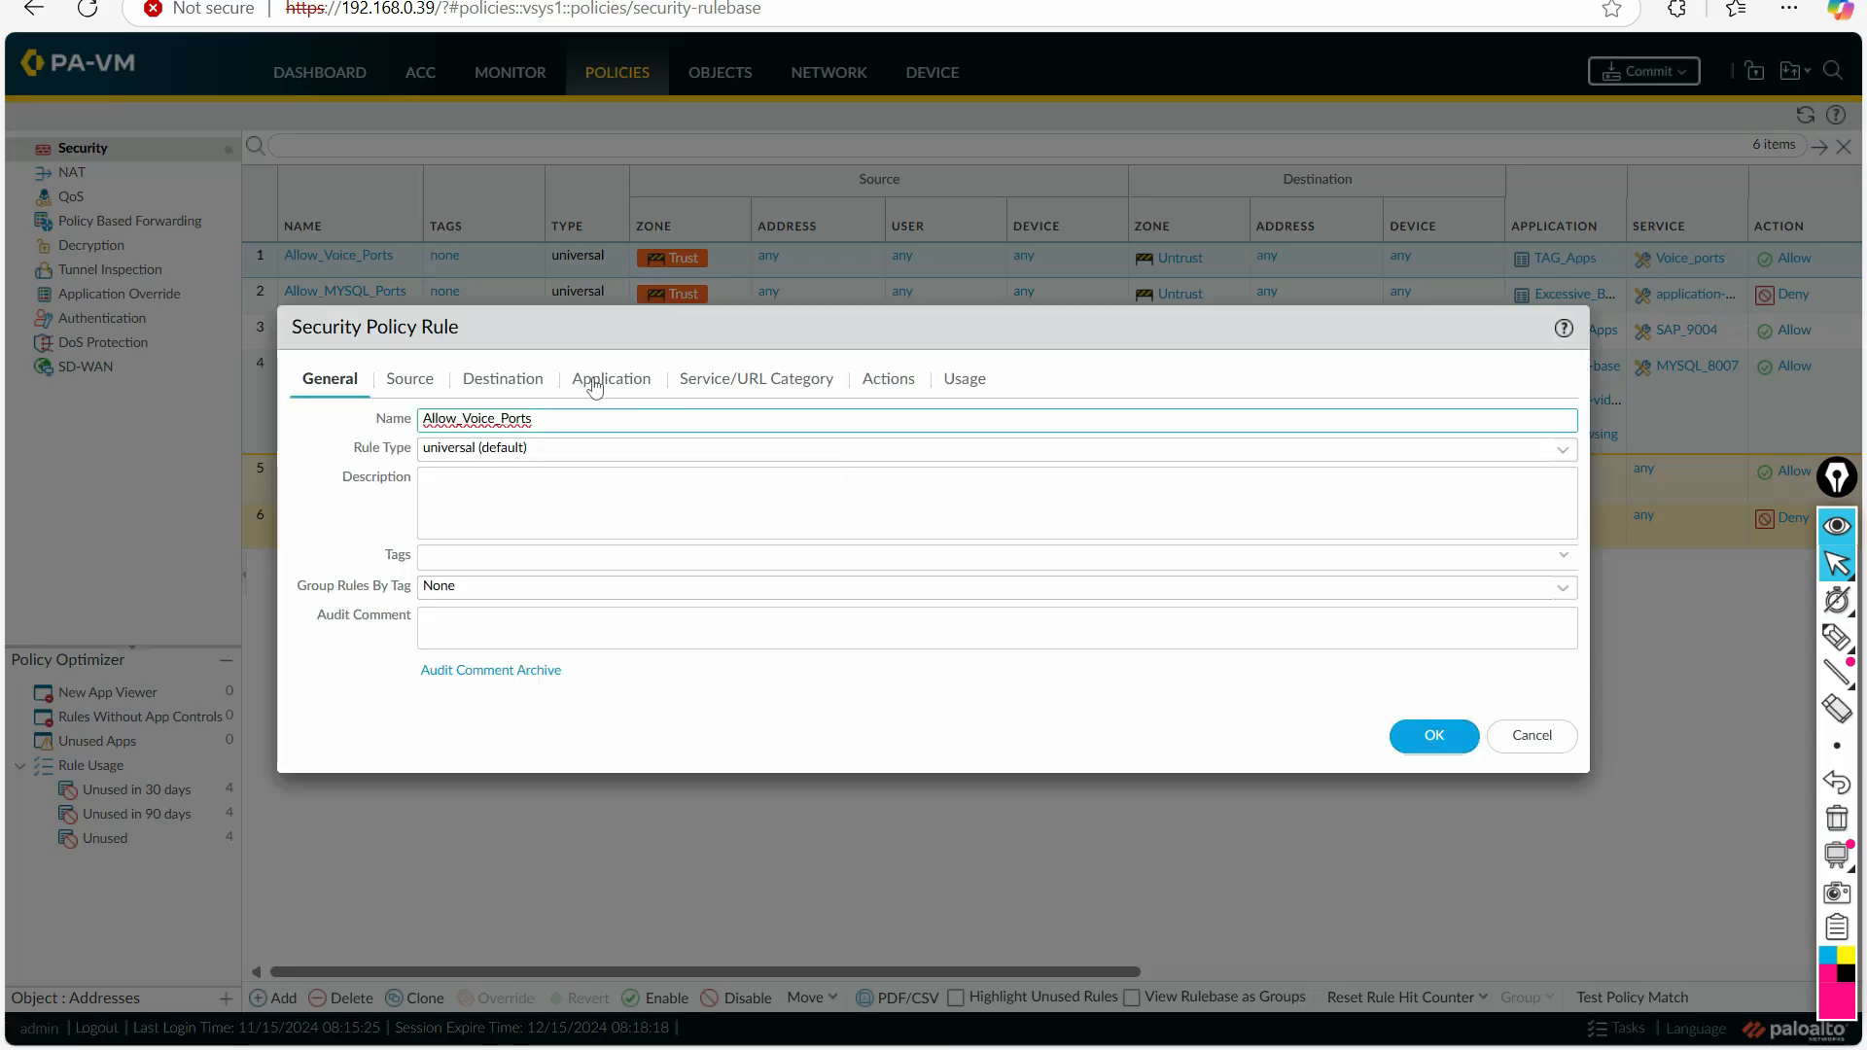
click(591, 380)
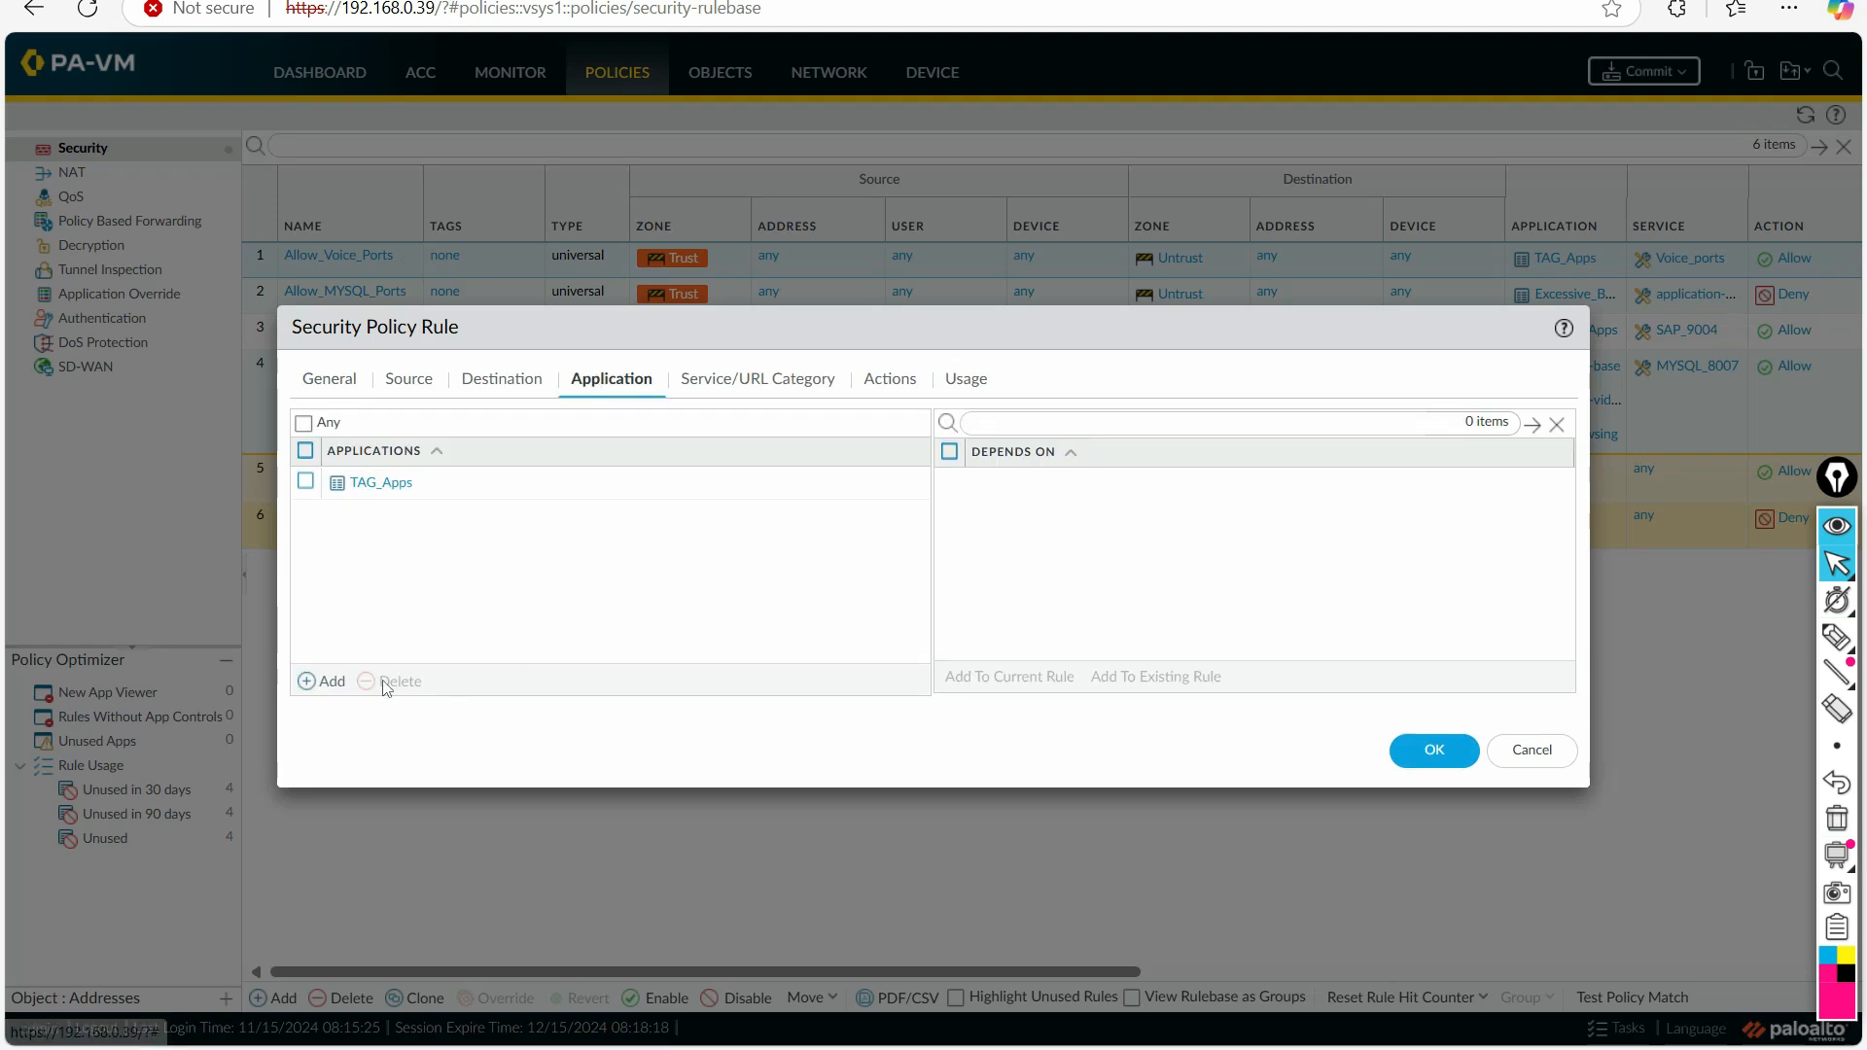
click(331, 681)
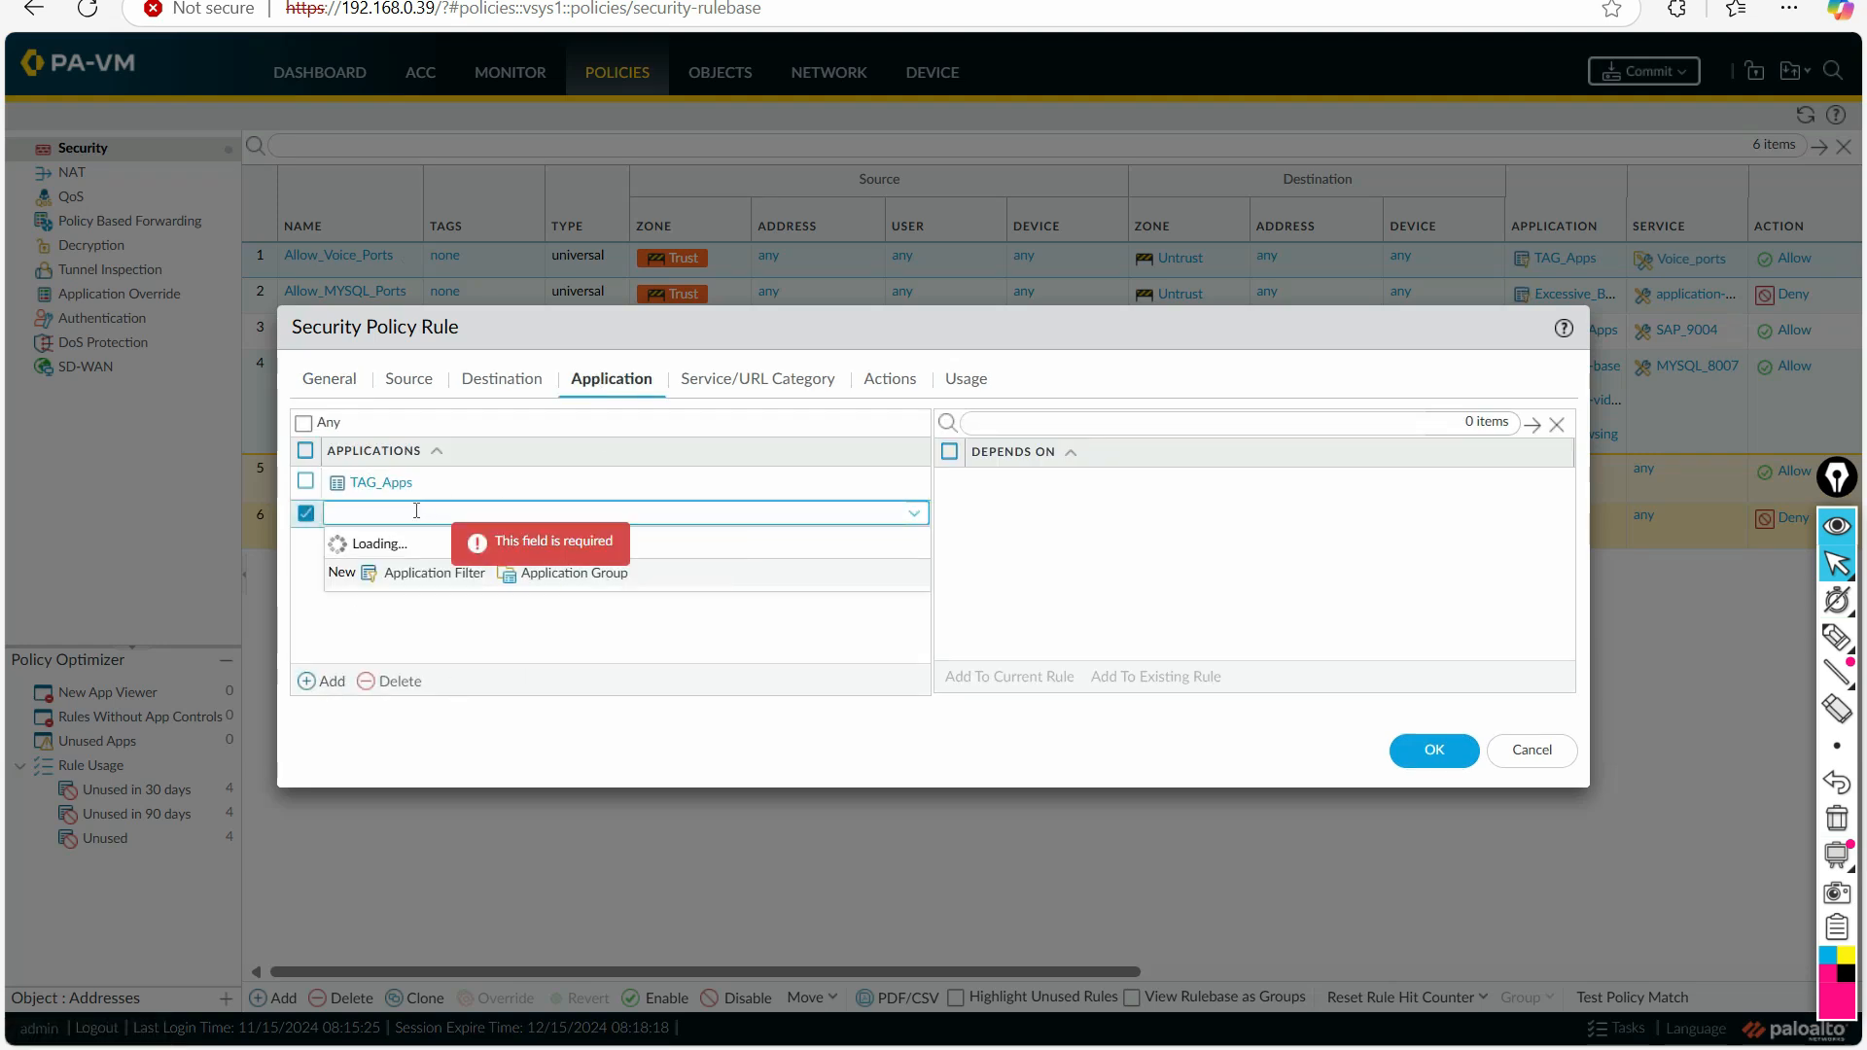
text(inter)
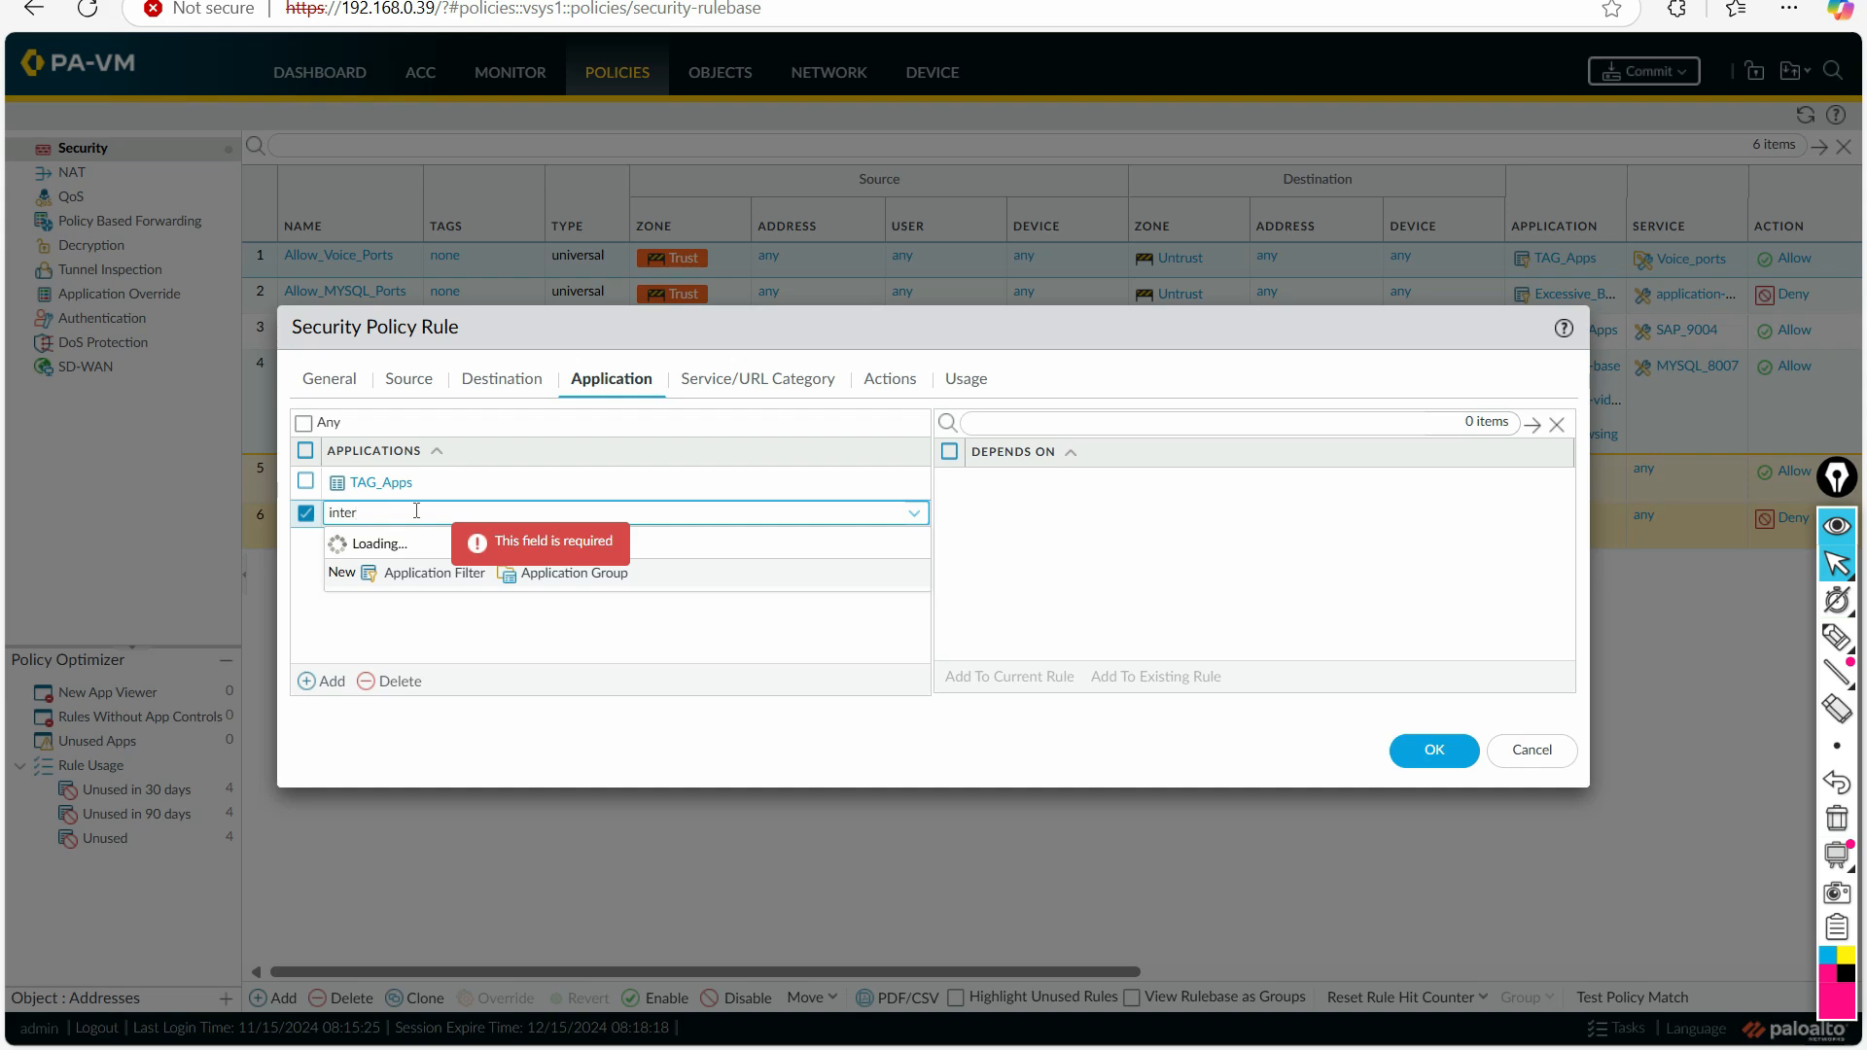
text(net)
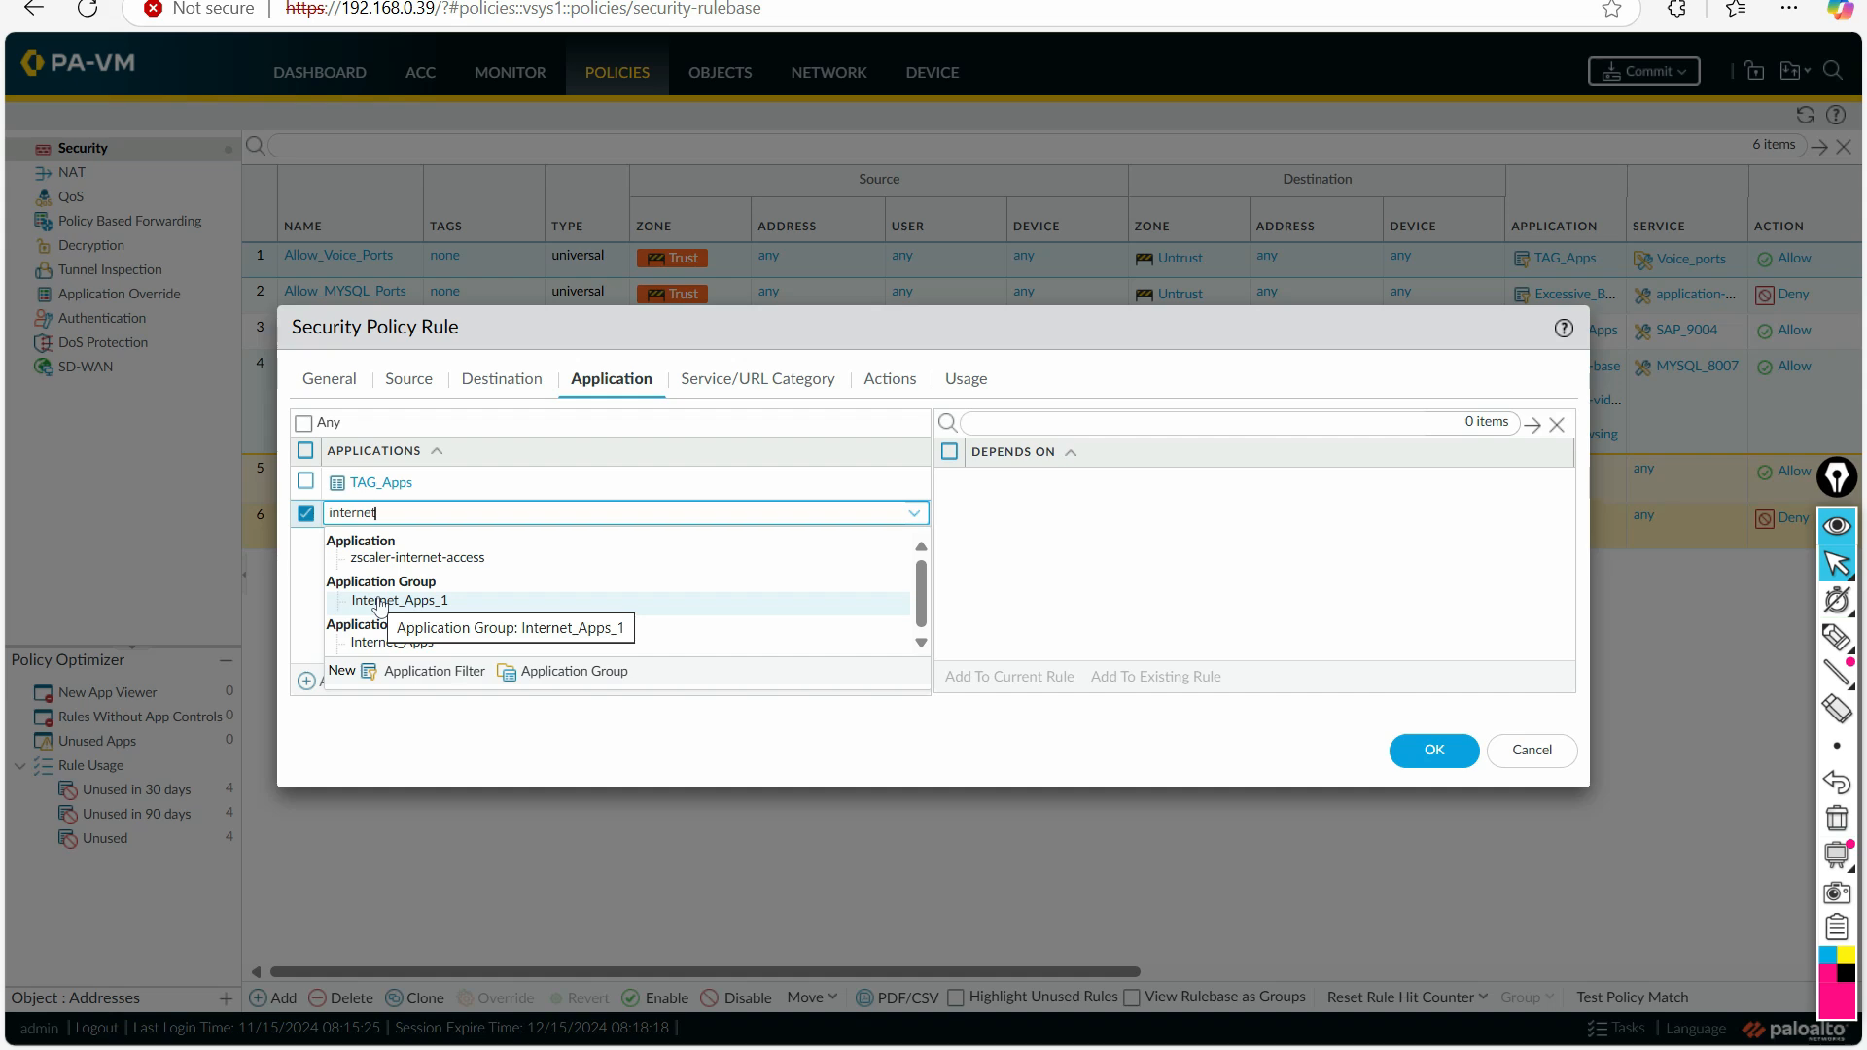
click(438, 603)
click(1414, 745)
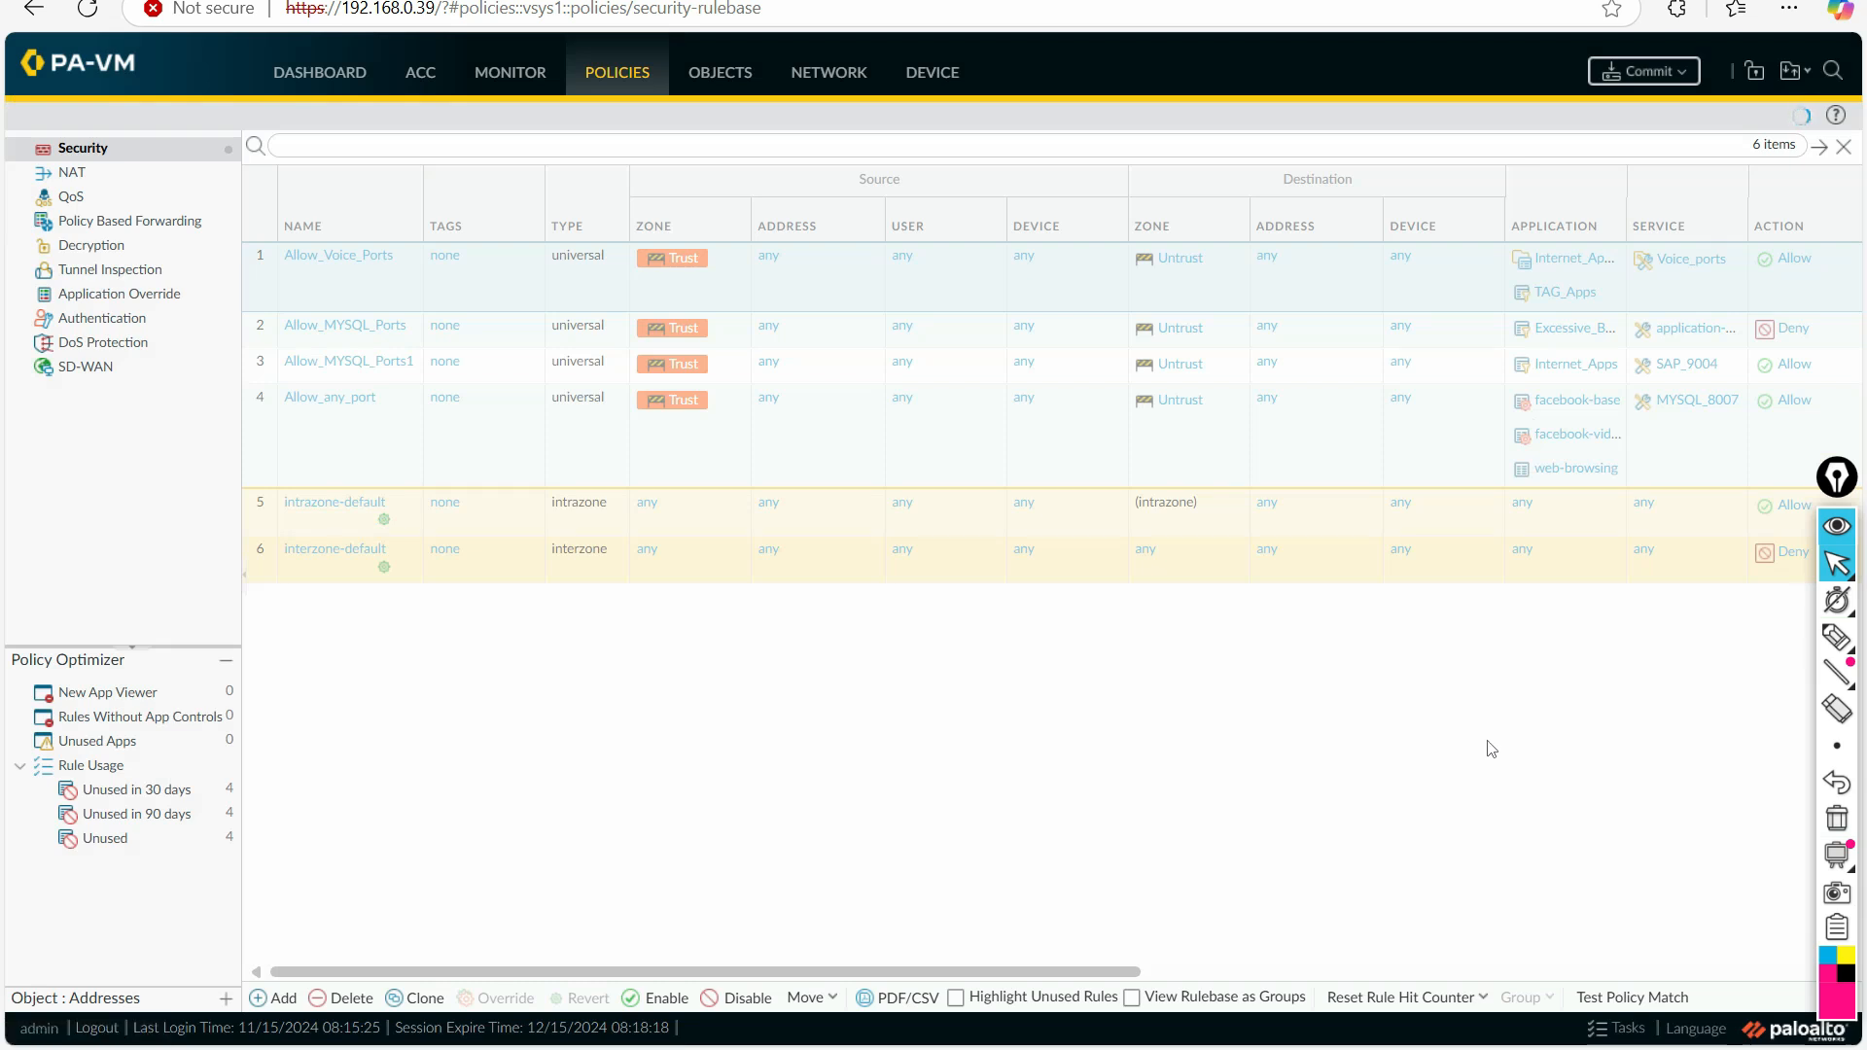
Step: Switch to PowerPoint, mark up the title and screenshot of the slide on nesting application groups and filters, and clear the ink
click(1089, 1049)
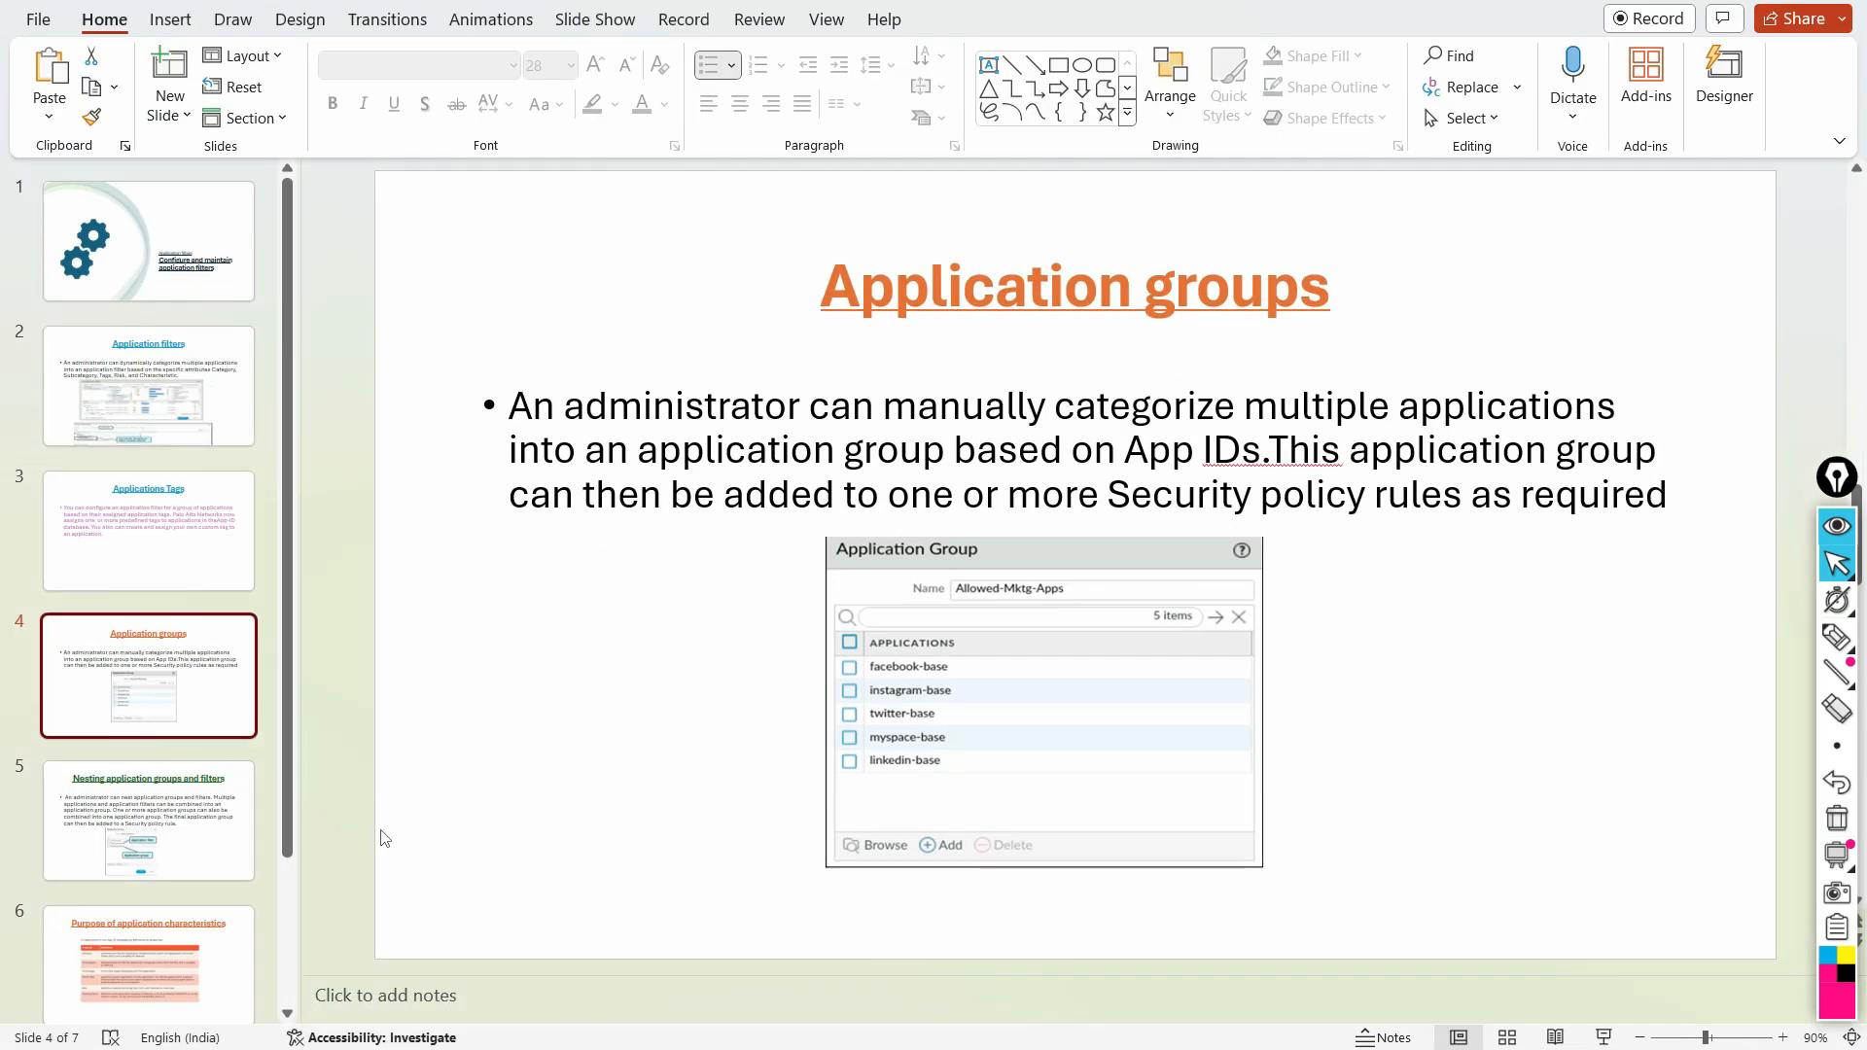
click(199, 825)
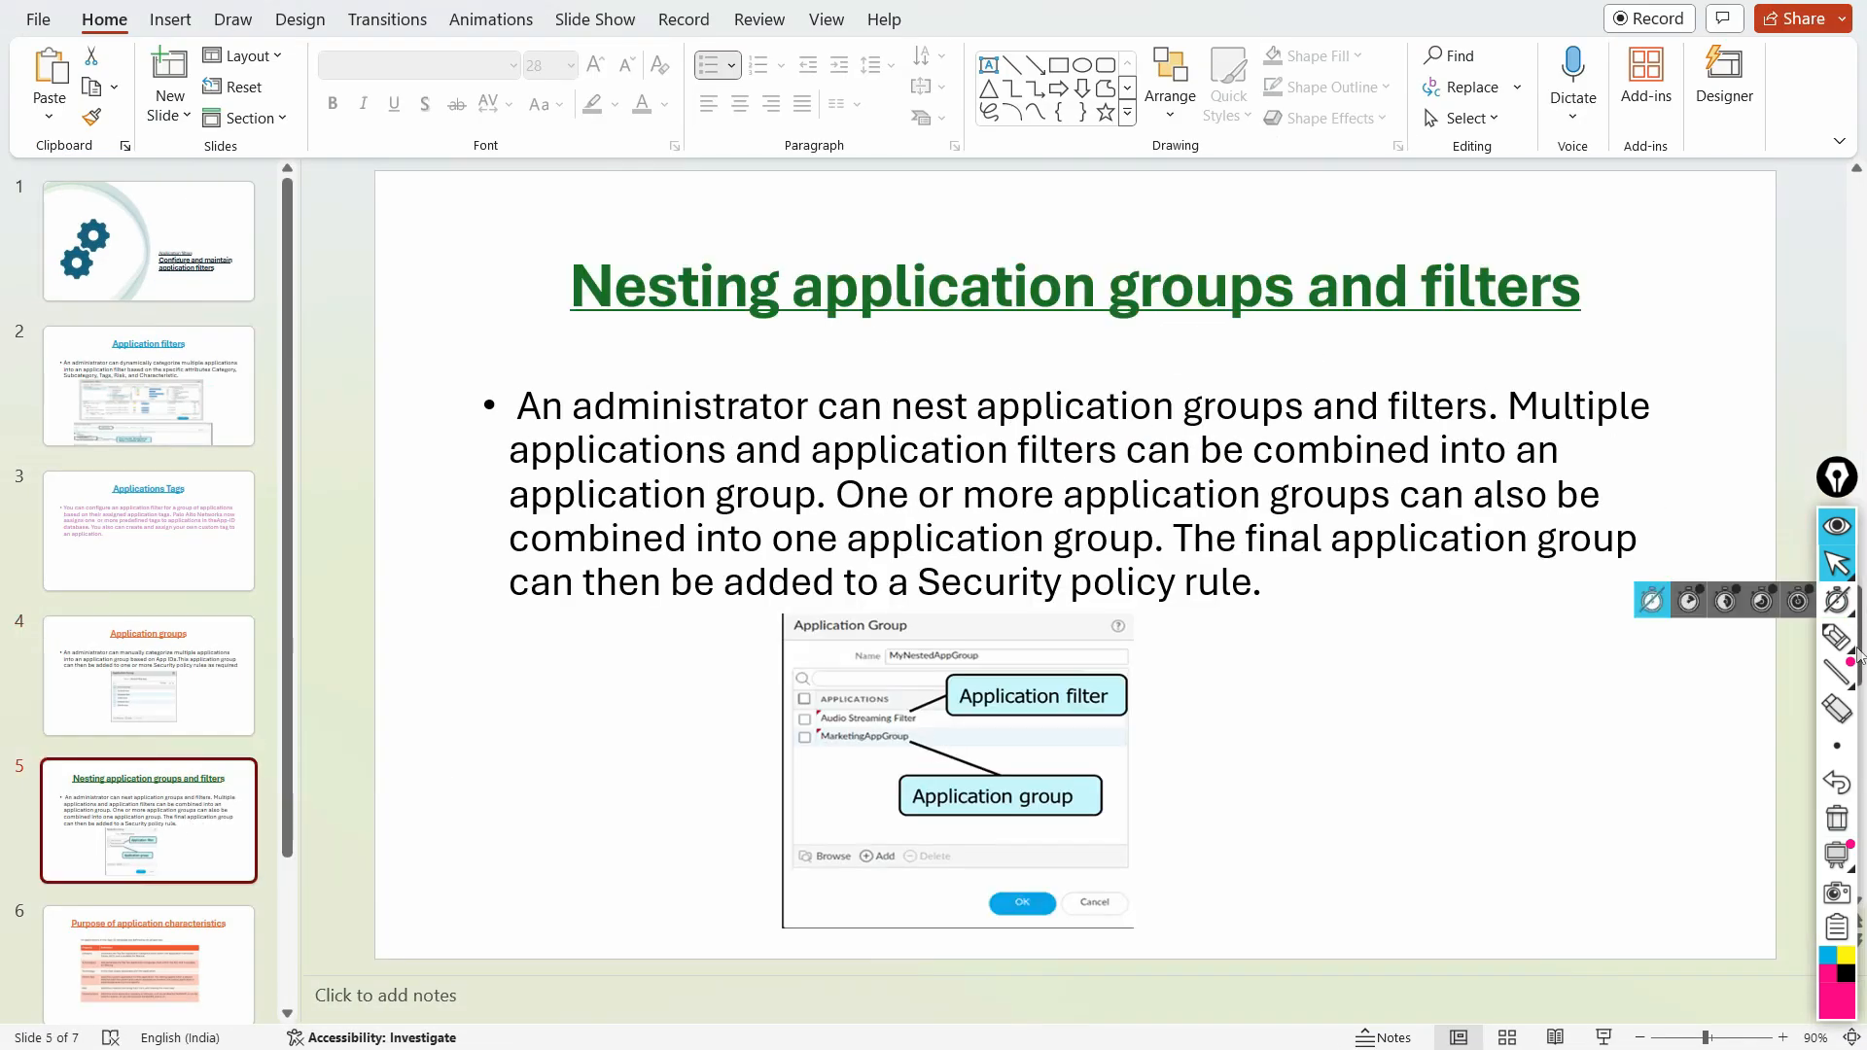
click(1838, 637)
drag(648, 333, 1534, 330)
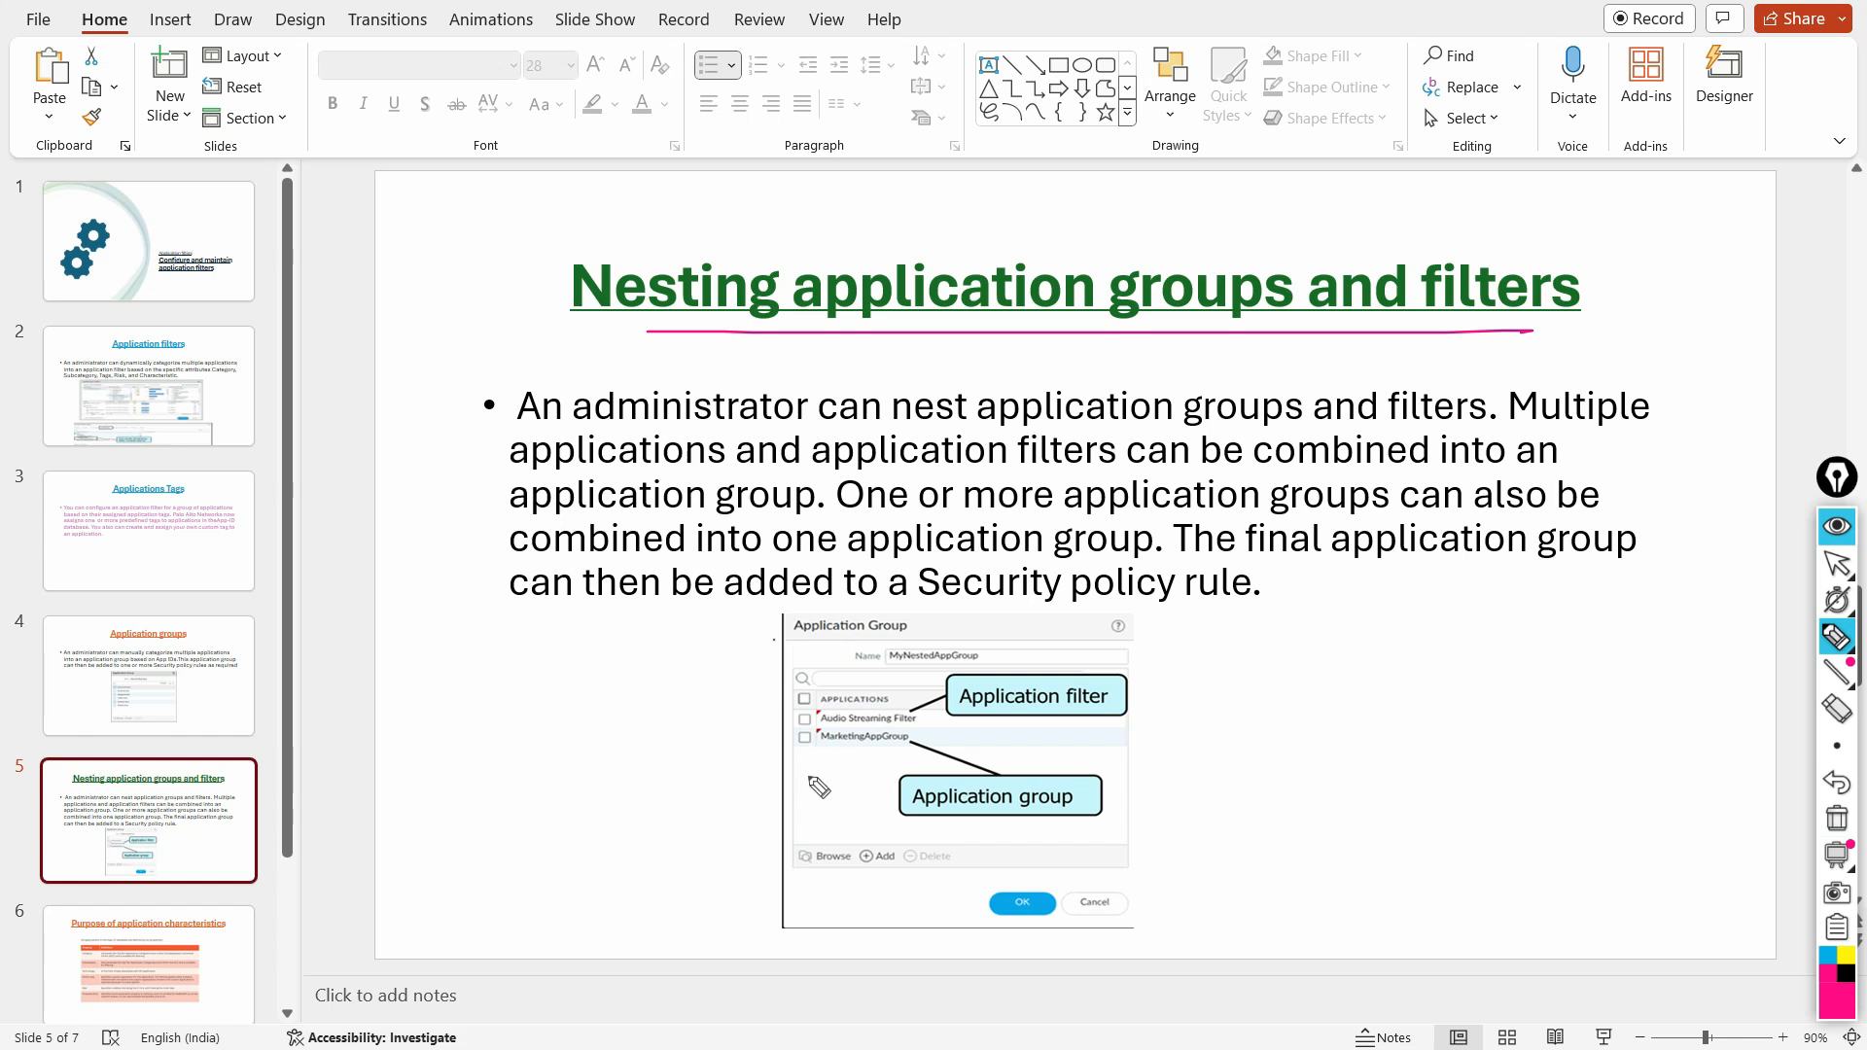
drag(805, 775, 932, 756)
drag(820, 780, 963, 788)
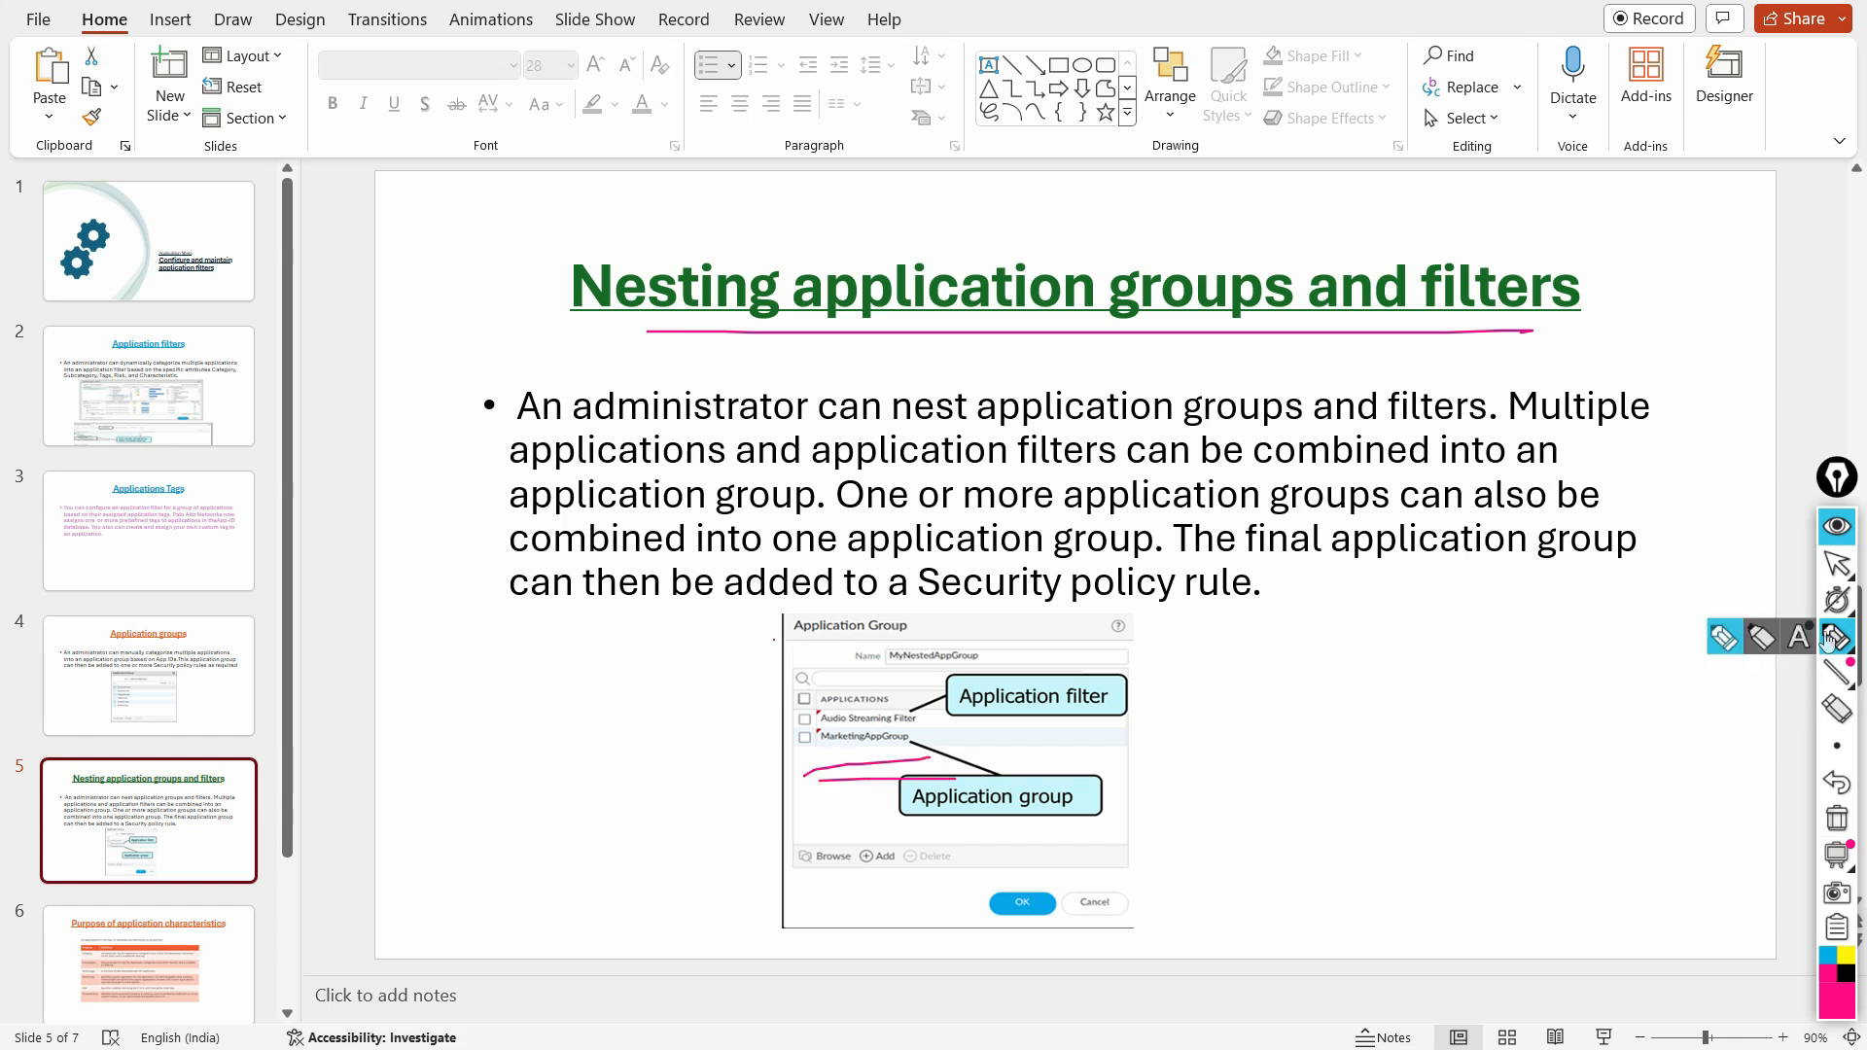
click(1837, 562)
click(1837, 818)
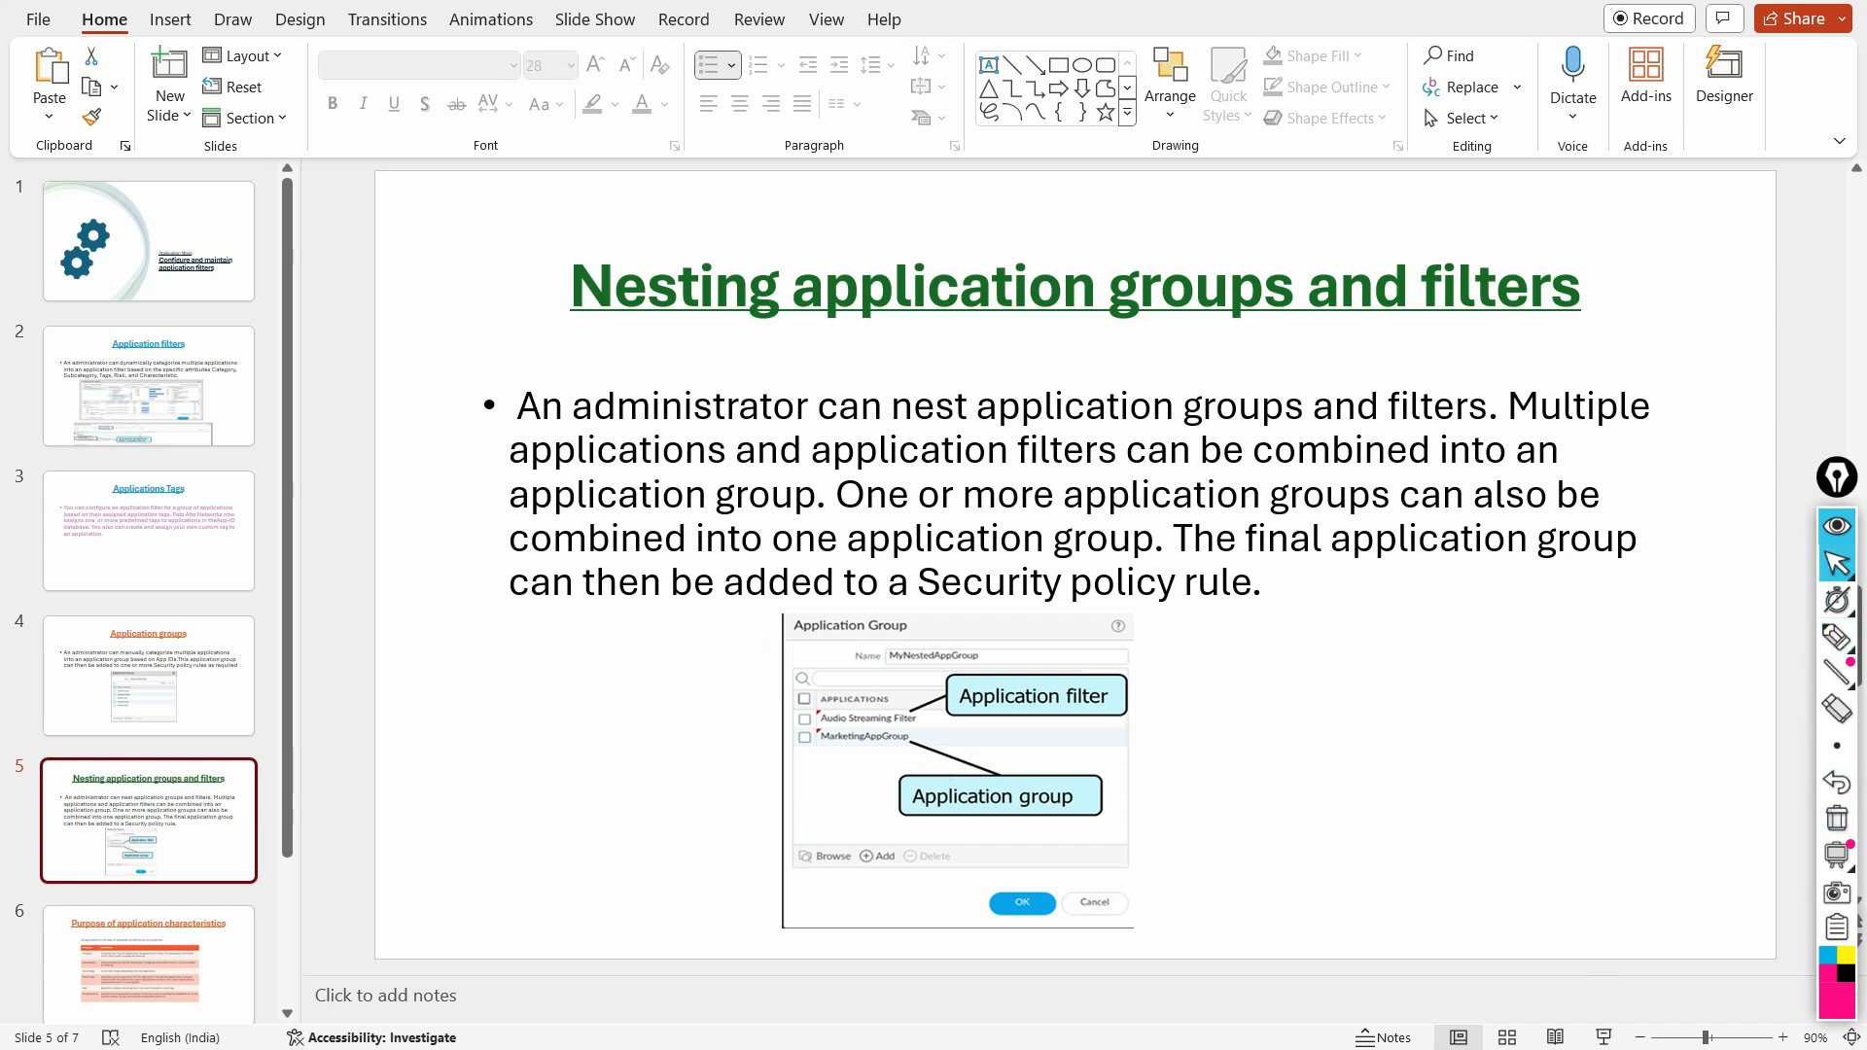
Step: Switch back to the firewall's web interface and view the application filter and application group objects
key(alt+Tab)
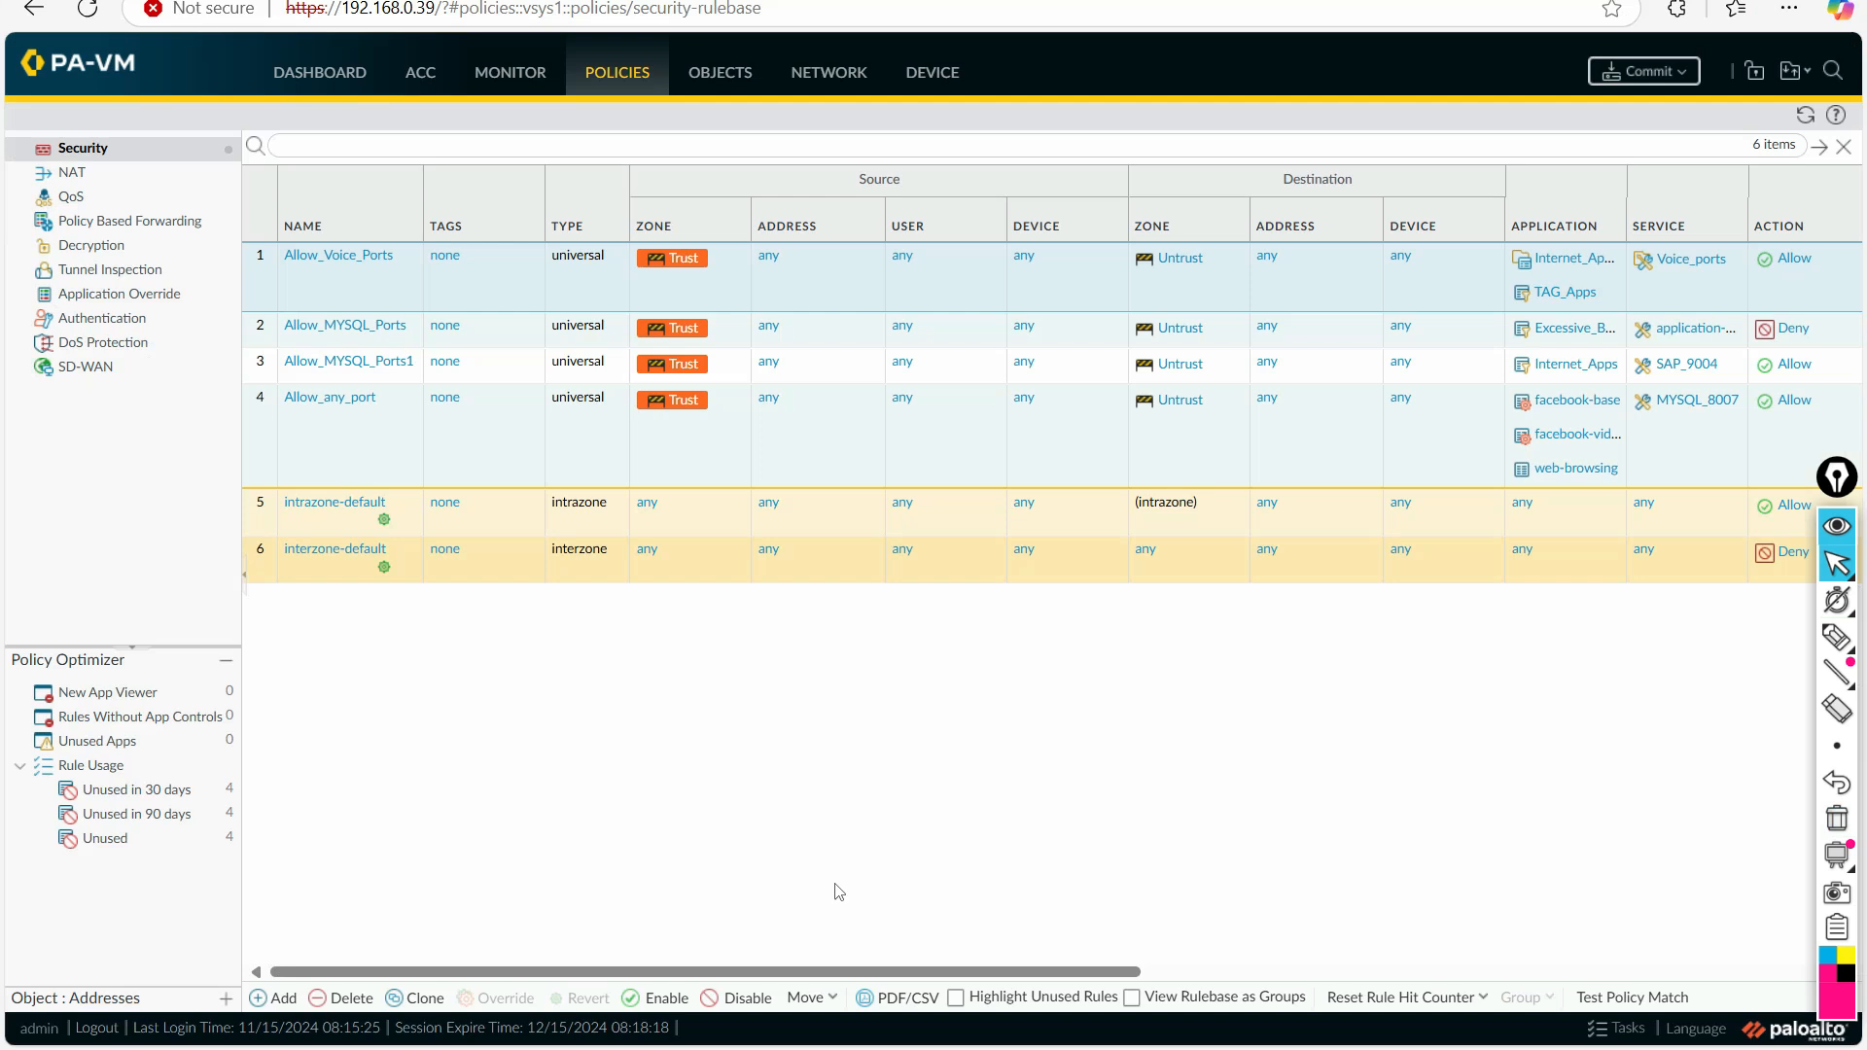
click(720, 77)
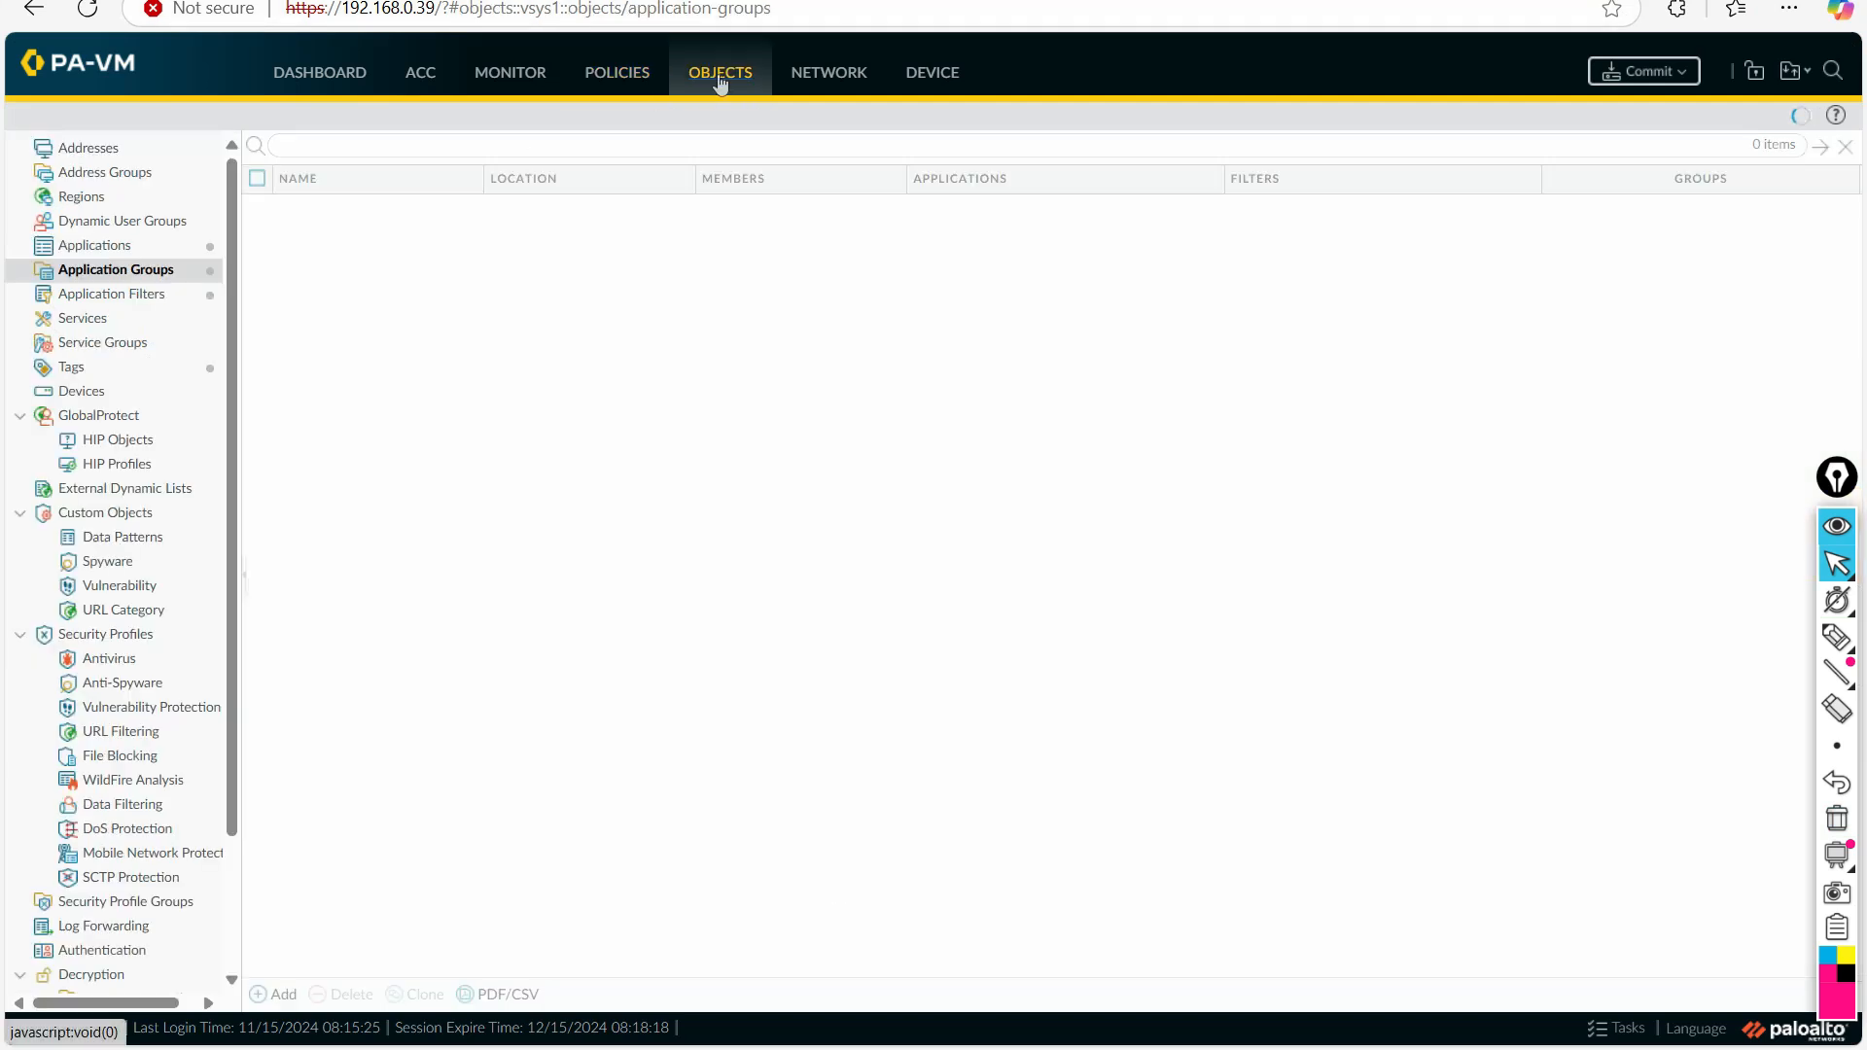
click(123, 296)
click(123, 274)
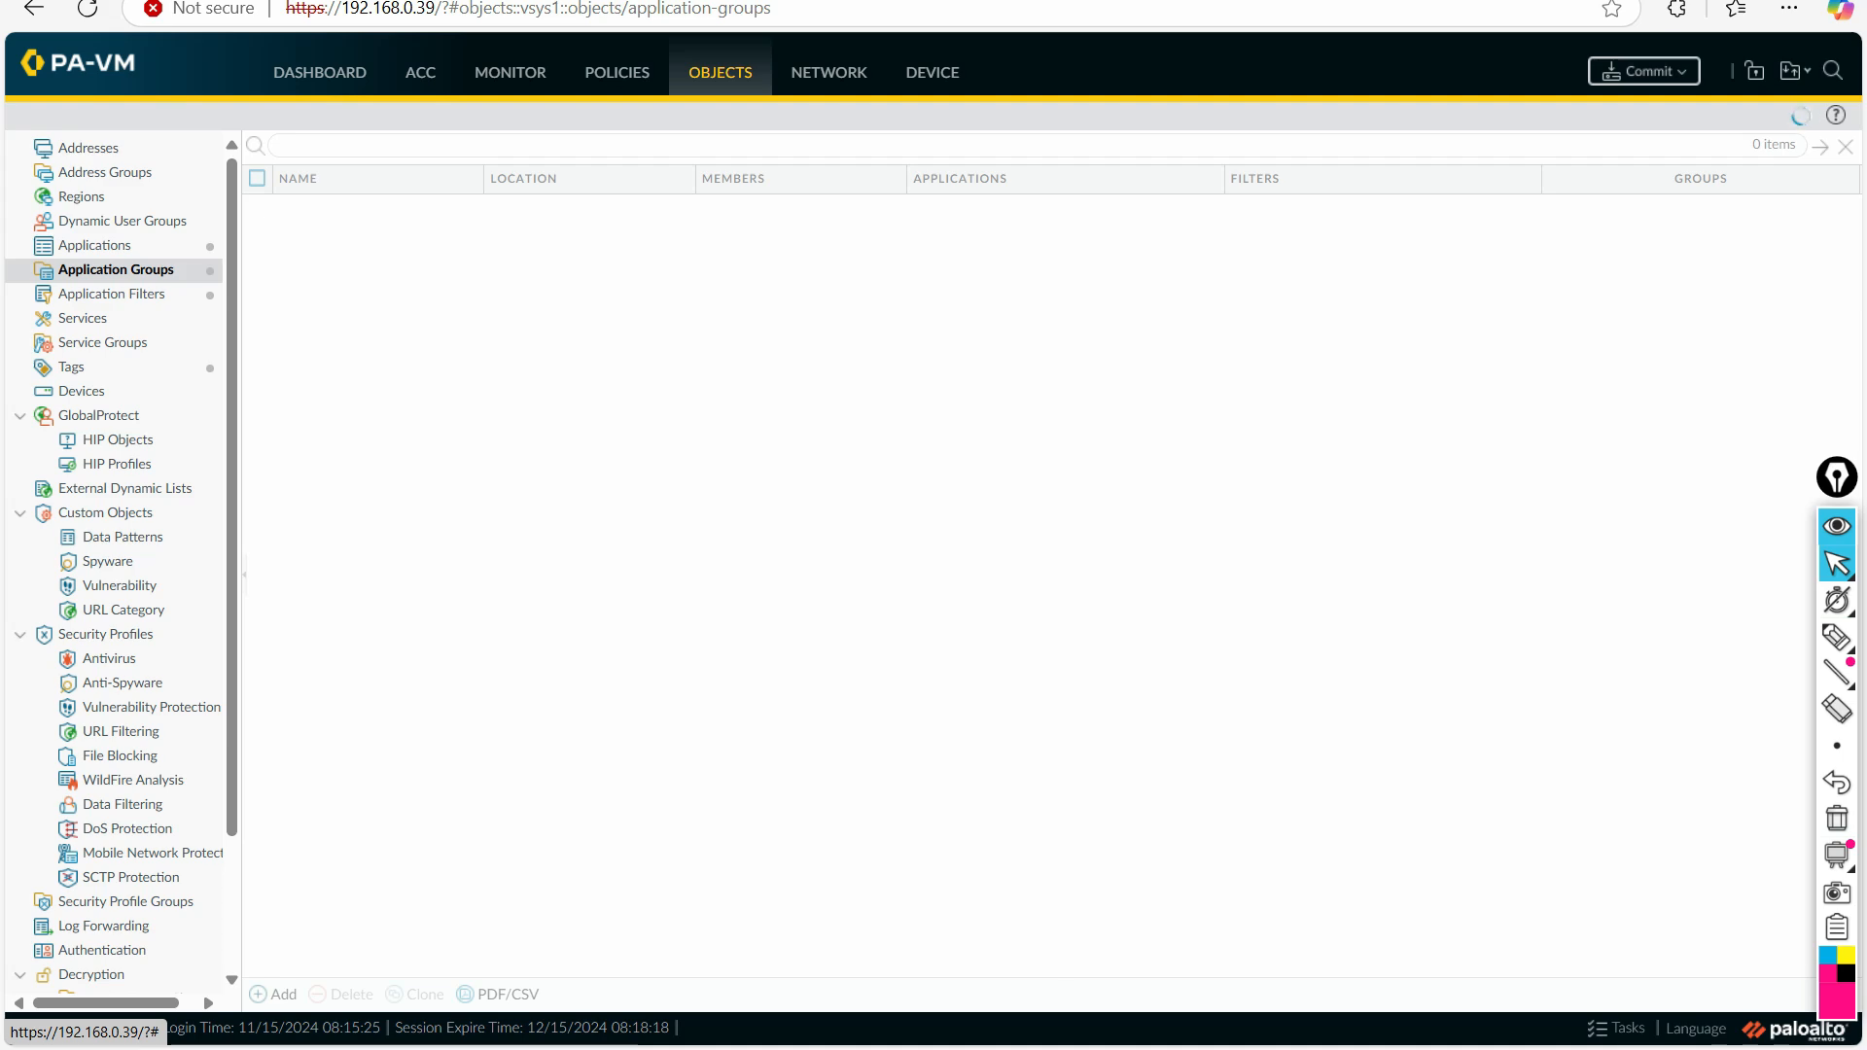
Step: Switch to PowerPoint, underline the title of the slide on the purpose of application characteristics, and clear the ink
click(1162, 1049)
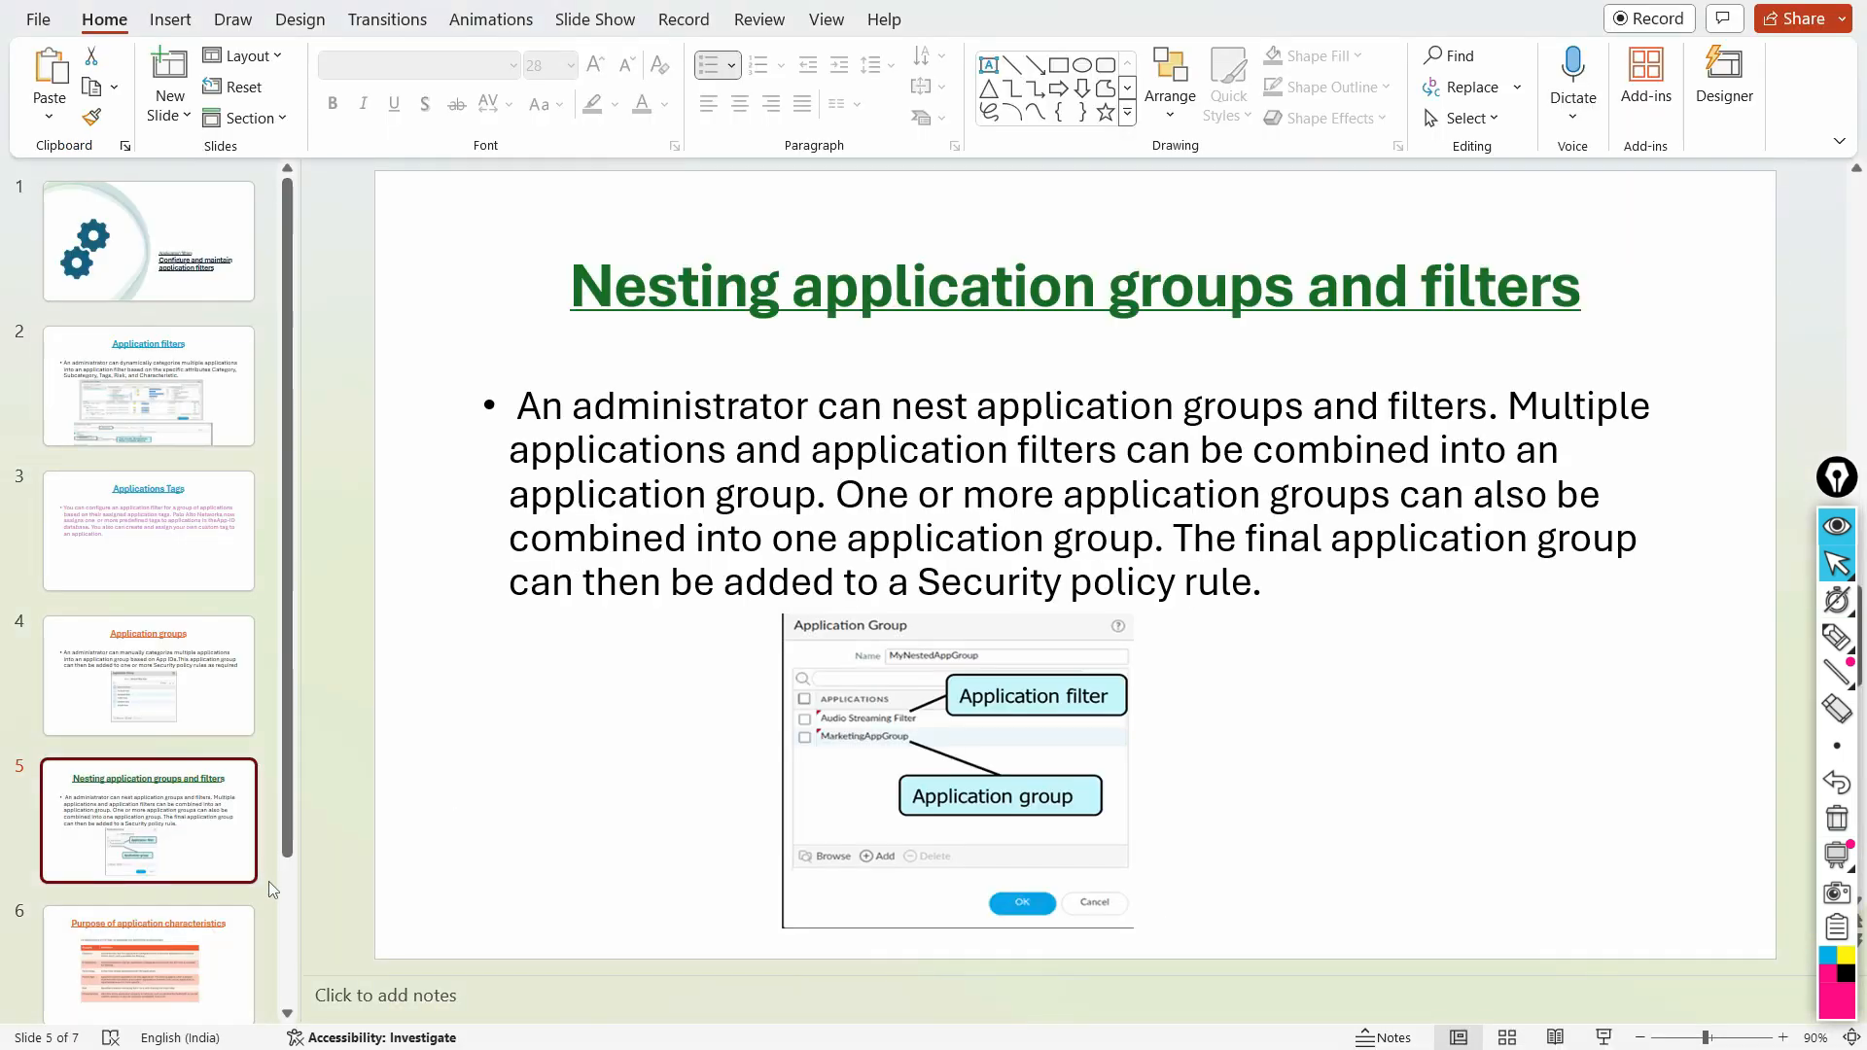
scroll(195, 817, down, 3)
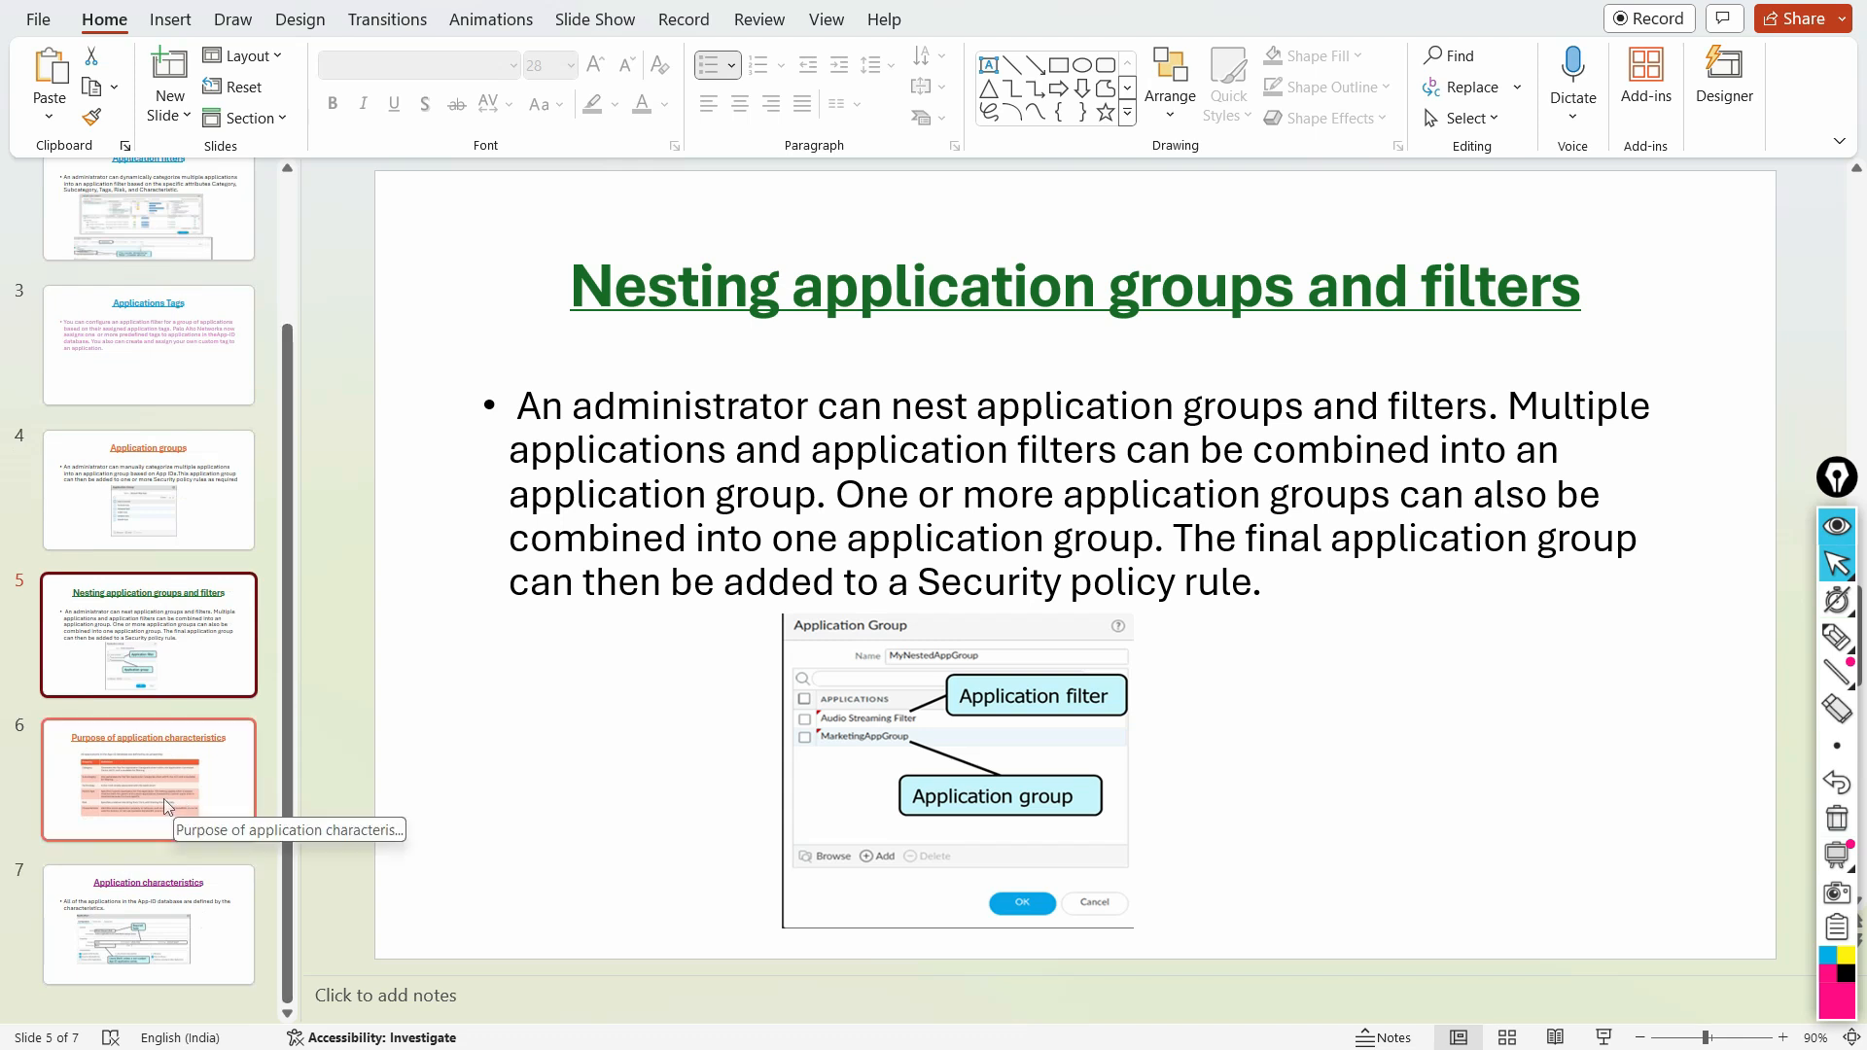
click(151, 742)
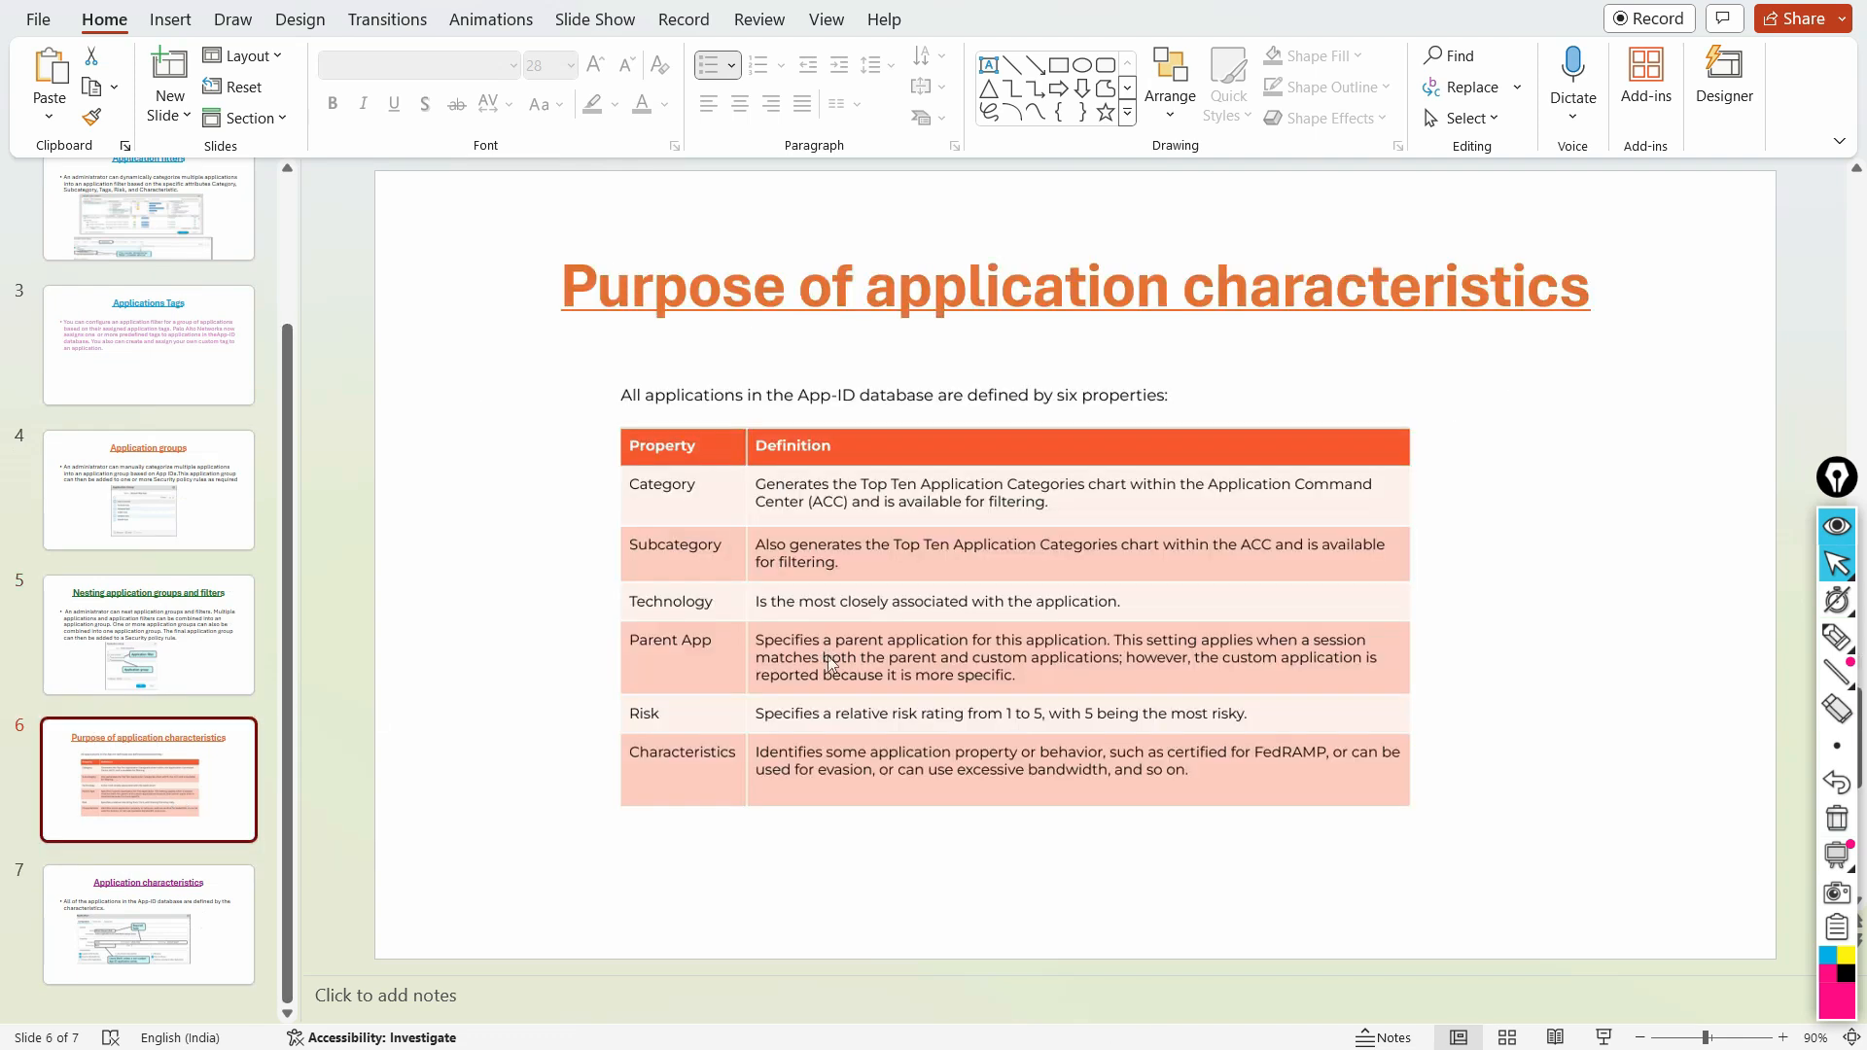
click(1836, 637)
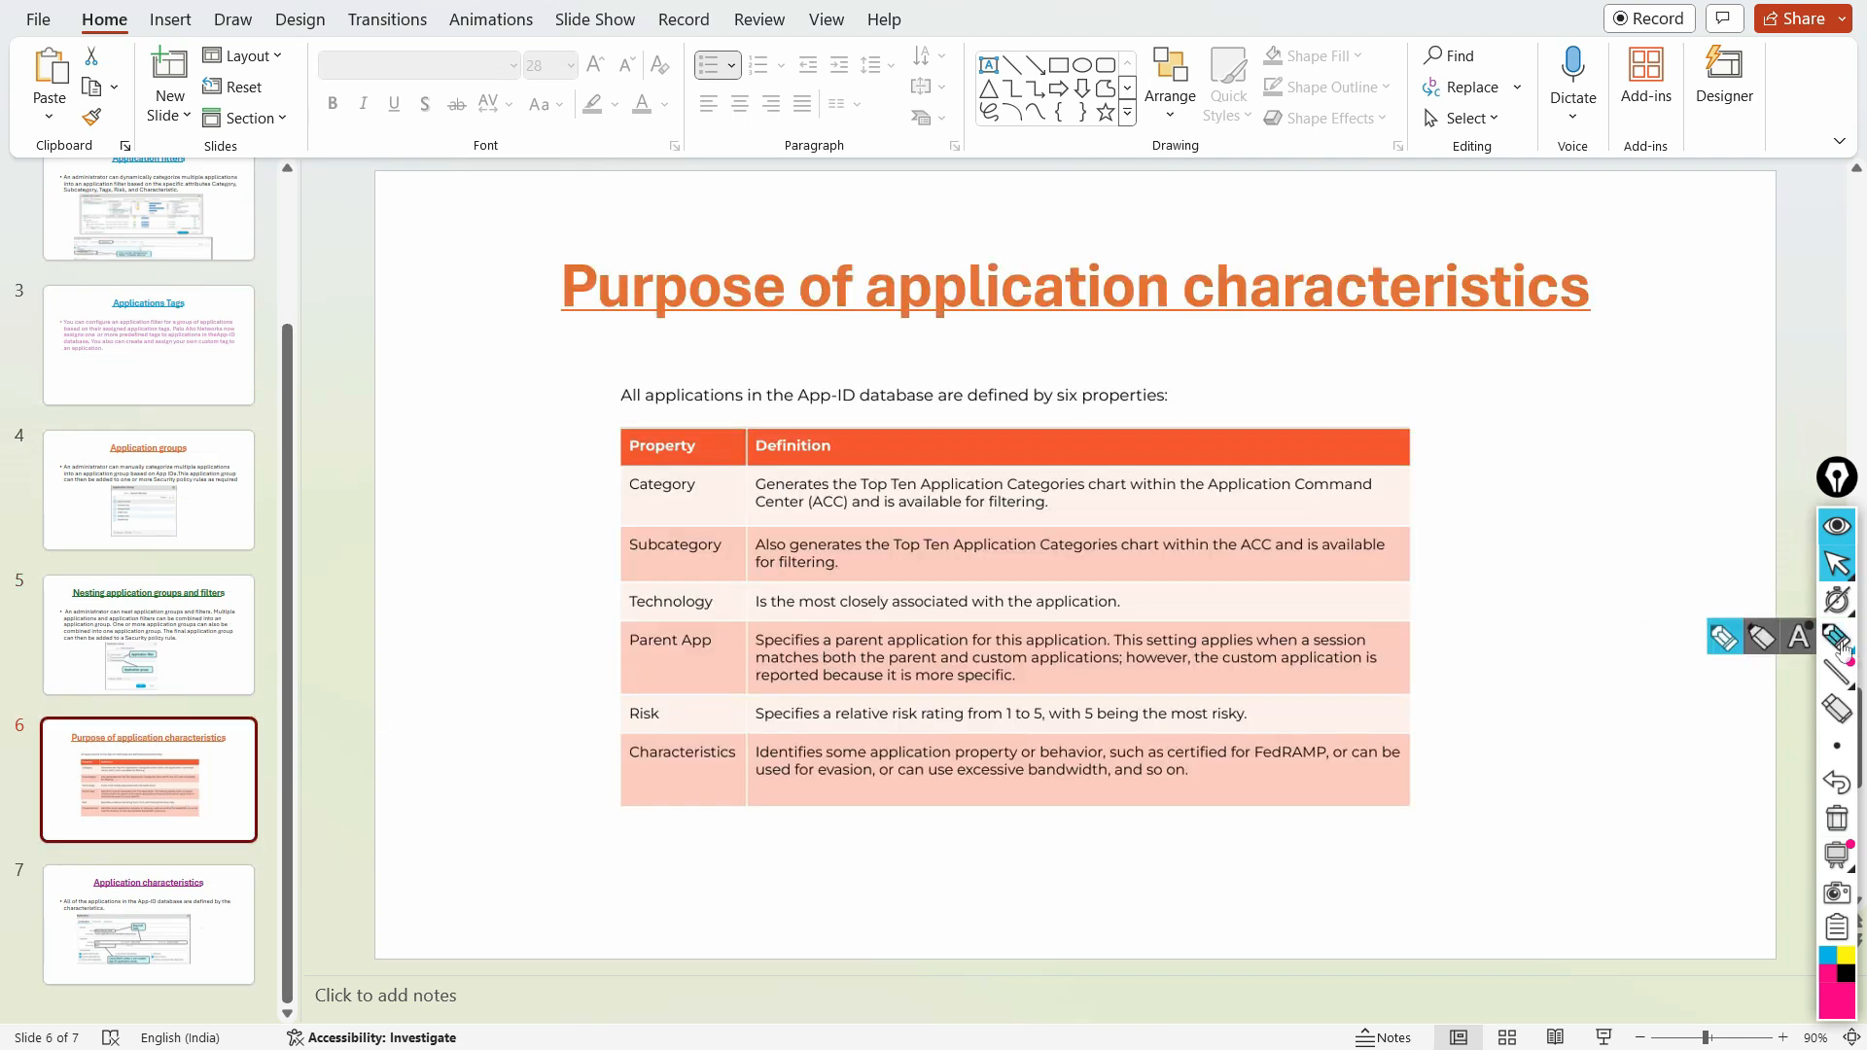
drag(559, 341, 934, 324)
drag(1093, 335, 1255, 336)
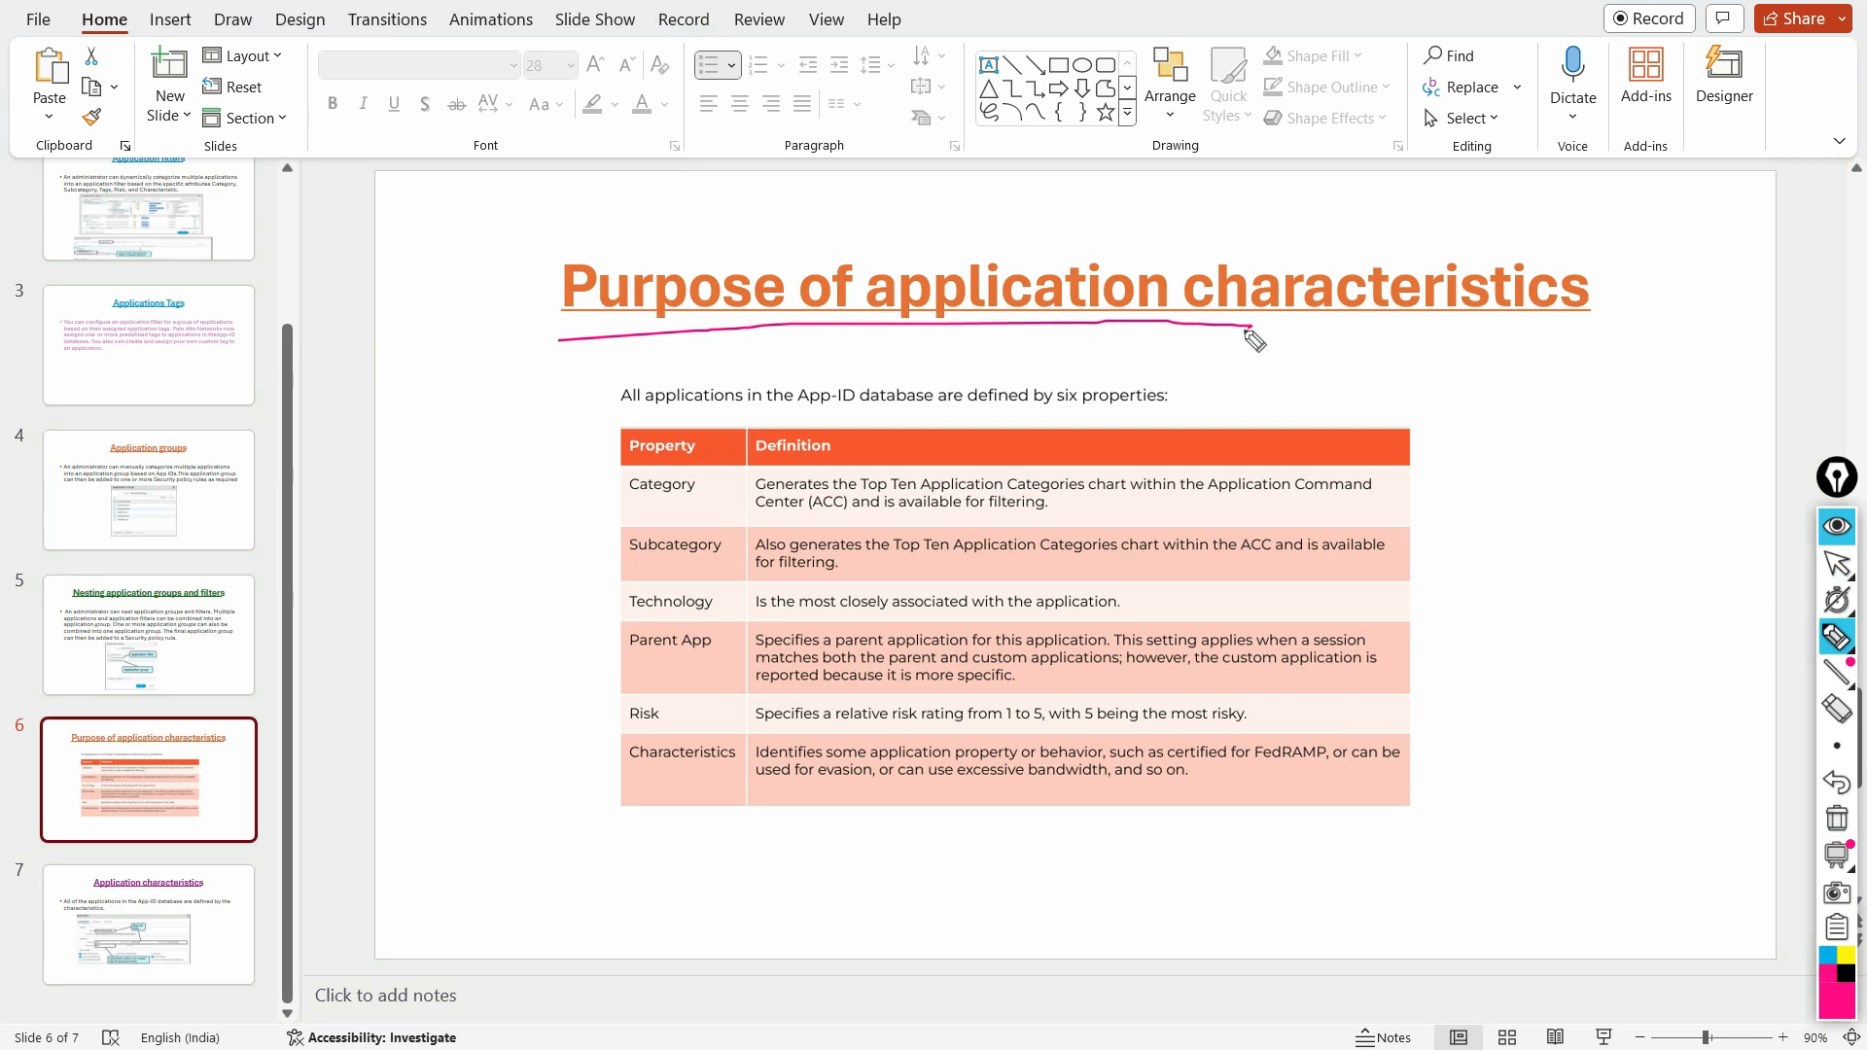
click(1837, 819)
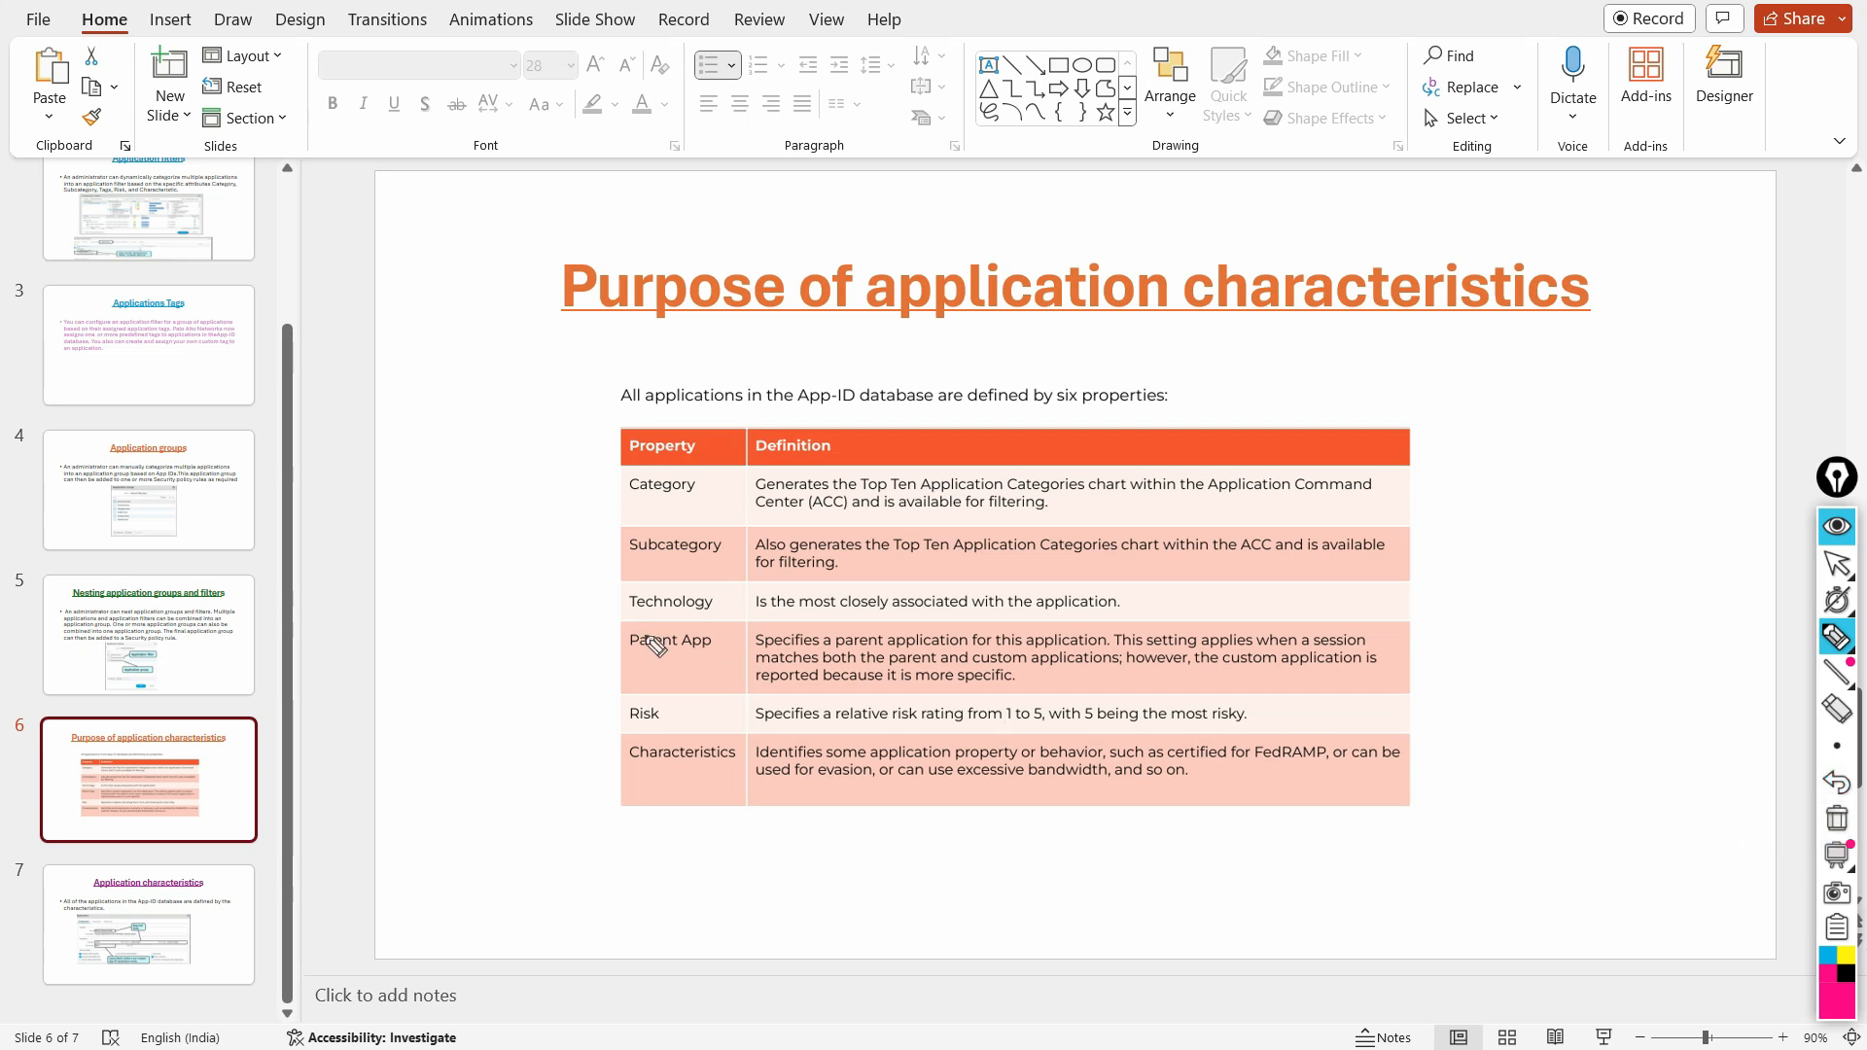
Step: Underline the Technology, Parent App and Category properties in the slide's table with the annotation pen
mouse_move(625, 626)
mouse_down()
mouse_move(684, 628)
mouse_move(698, 654)
mouse_up()
drag(625, 503, 696, 502)
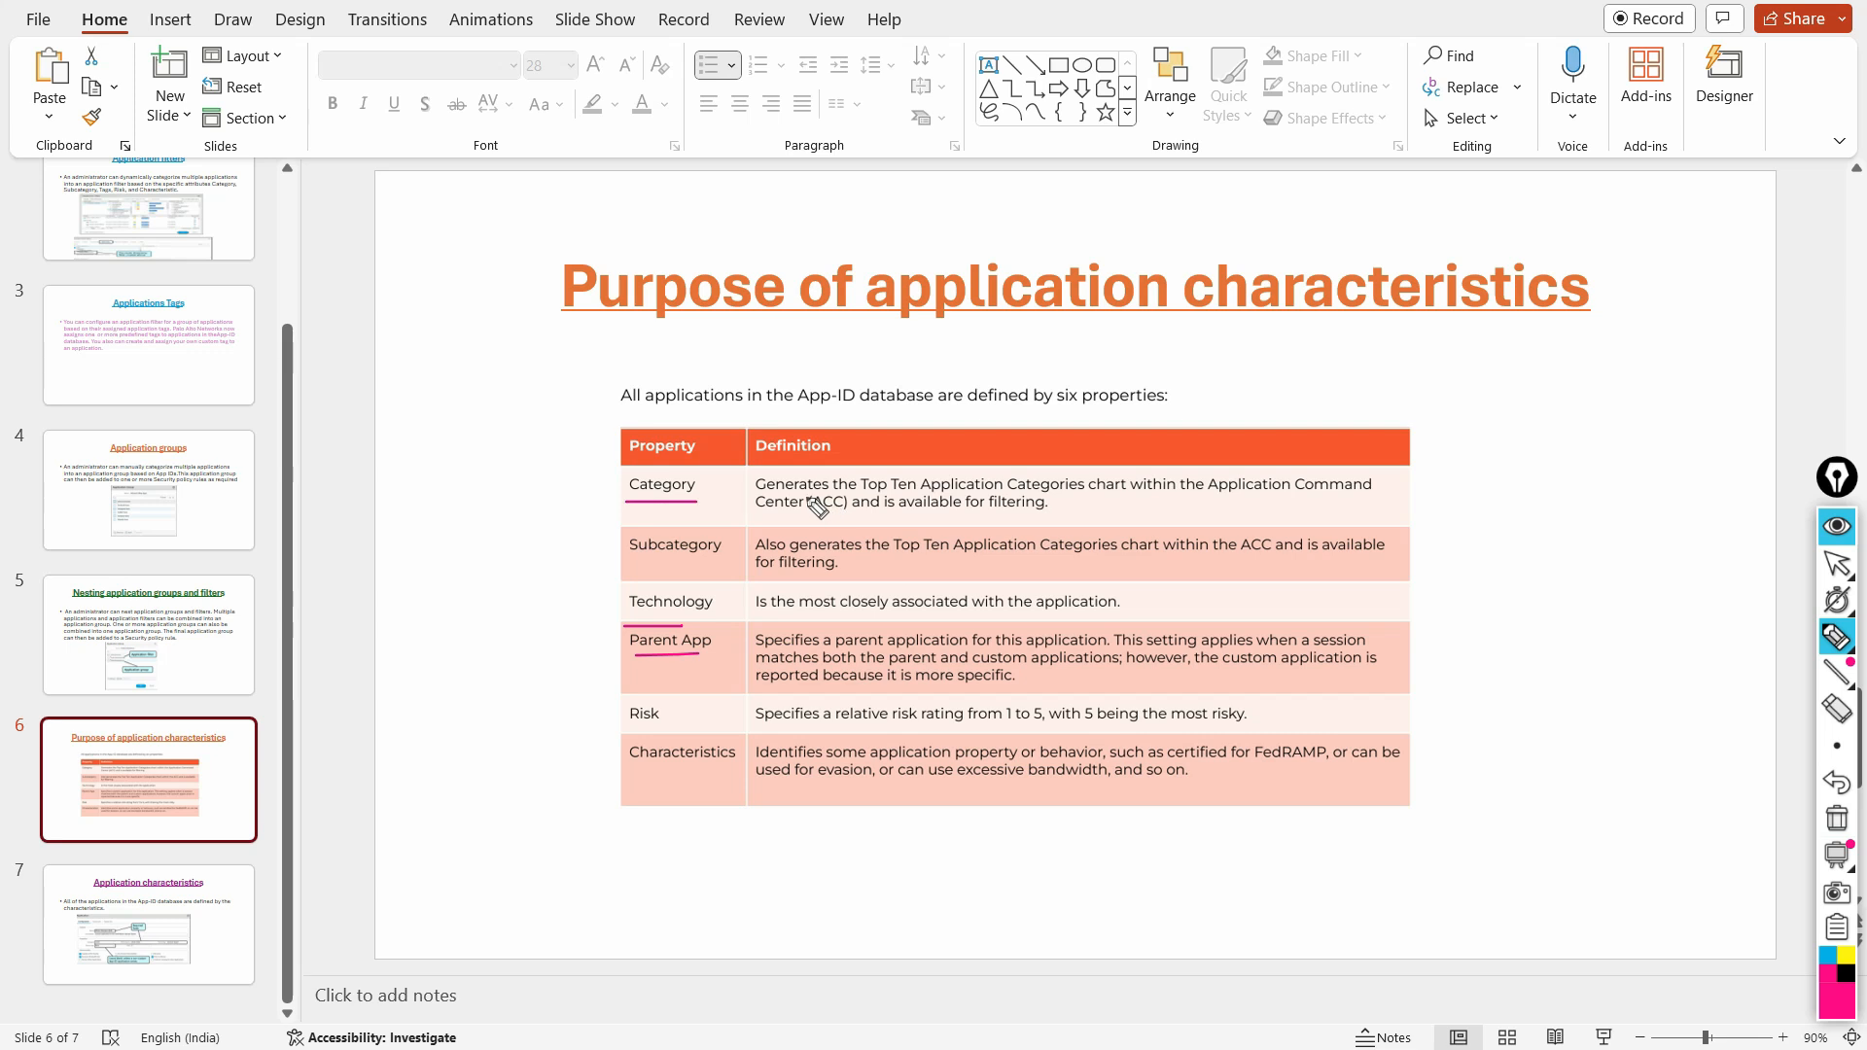